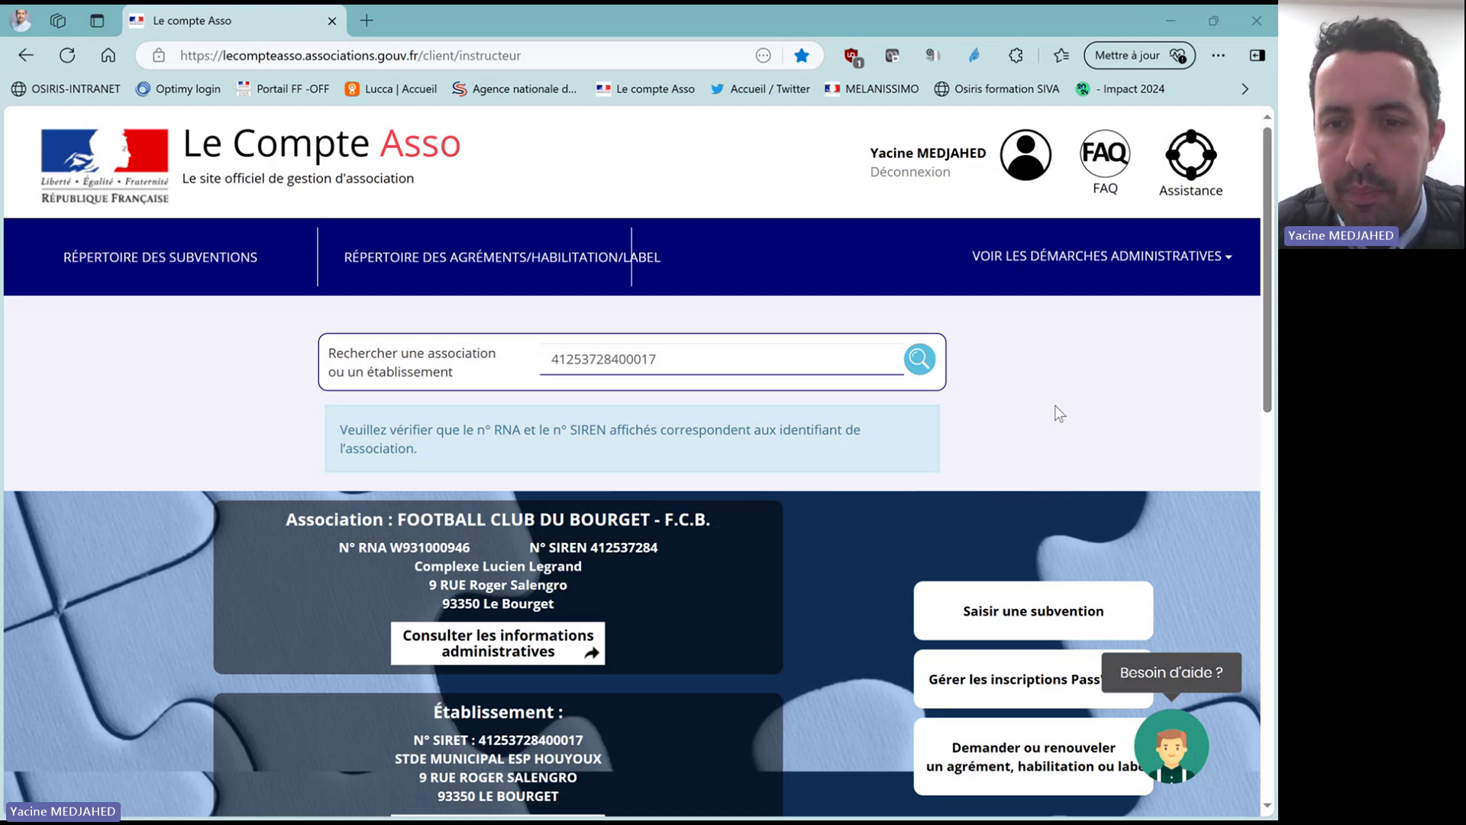
Start a subsidy request for Football Club du Bourget and search the available subsidies for code 2311.
left_click(983, 615)
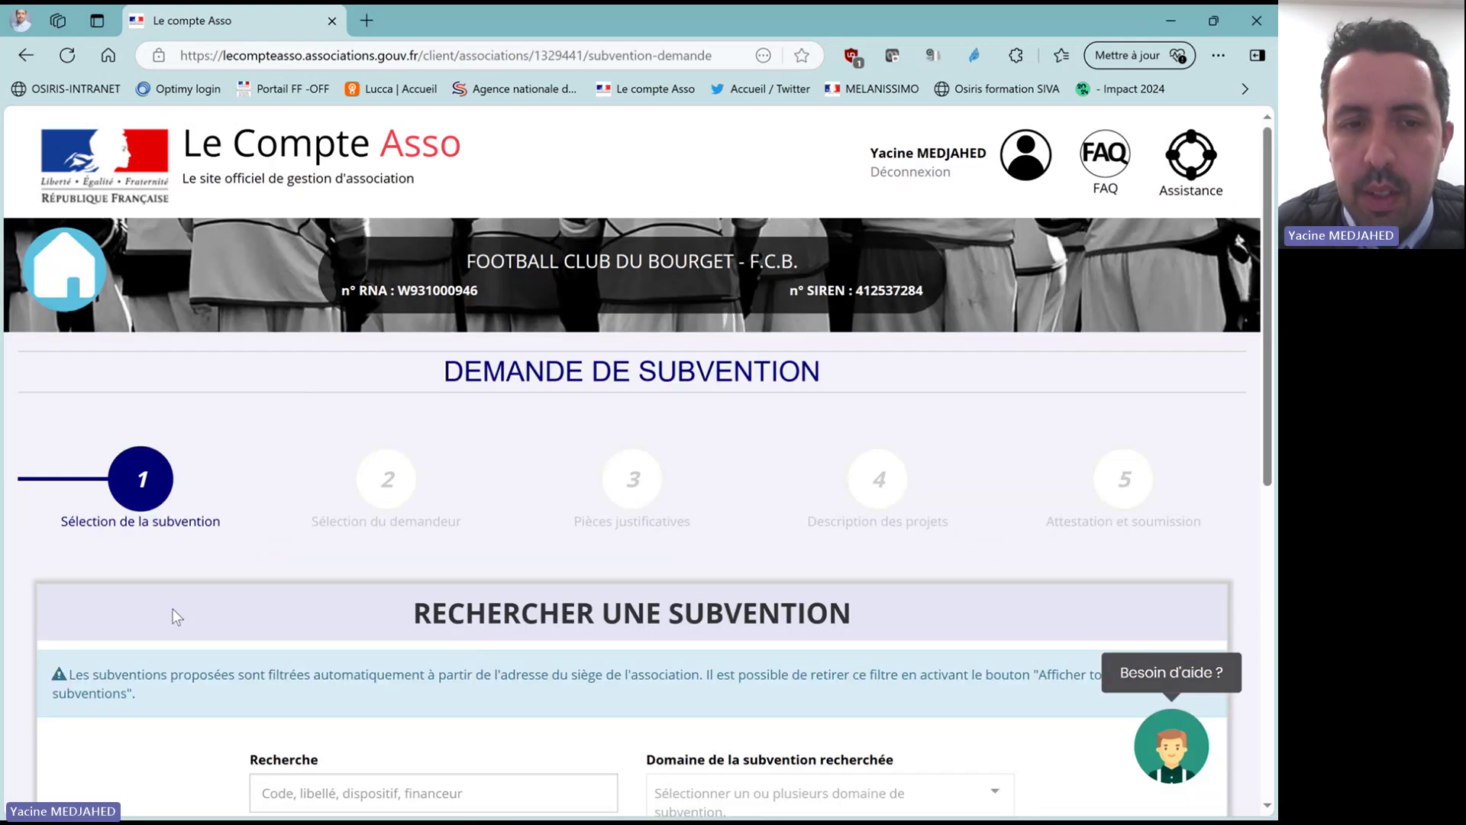
scroll(172, 607, "down", 3)
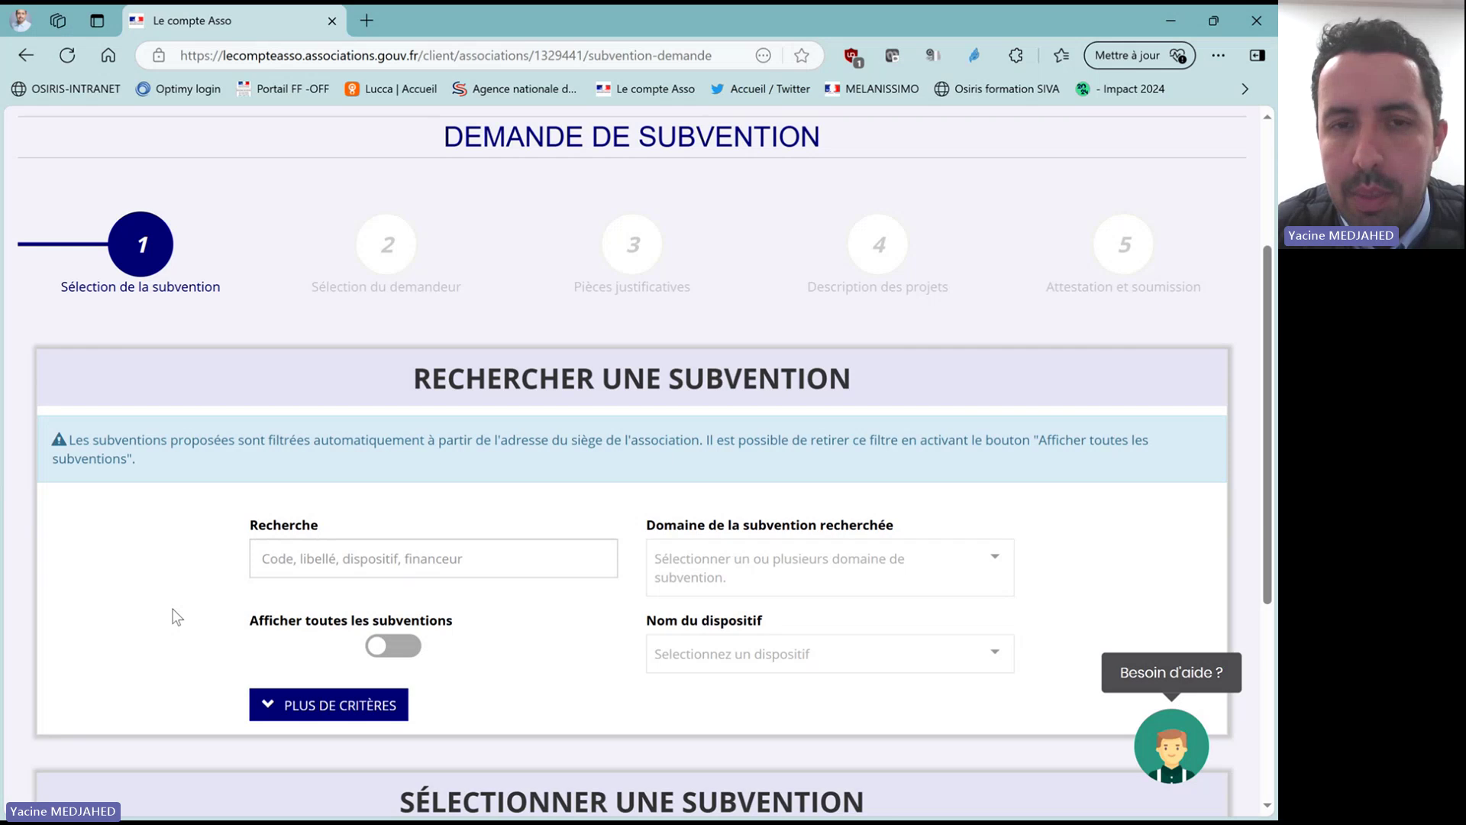
scroll(176, 616, "down", 1)
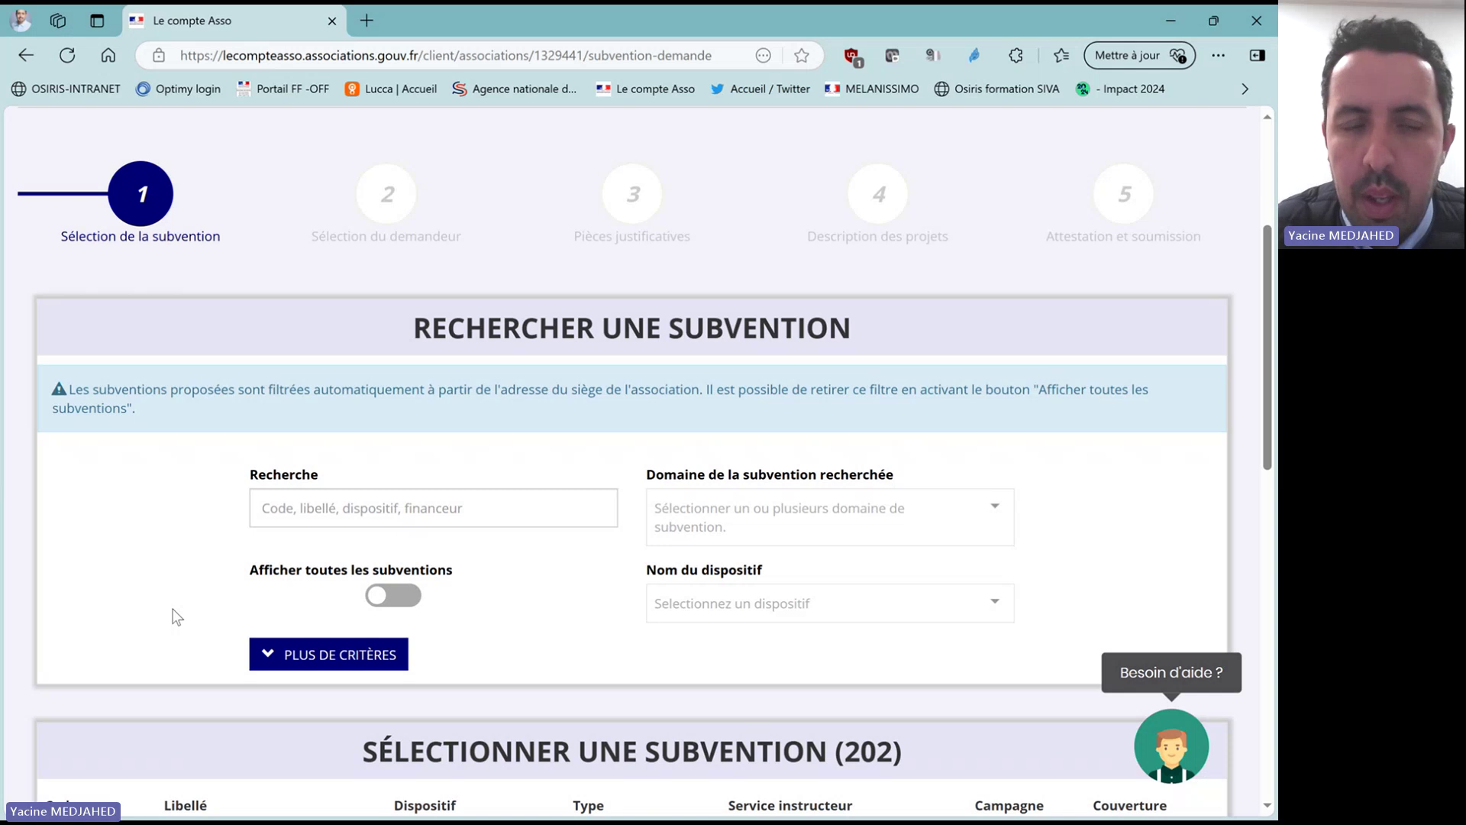
left_click(300, 523)
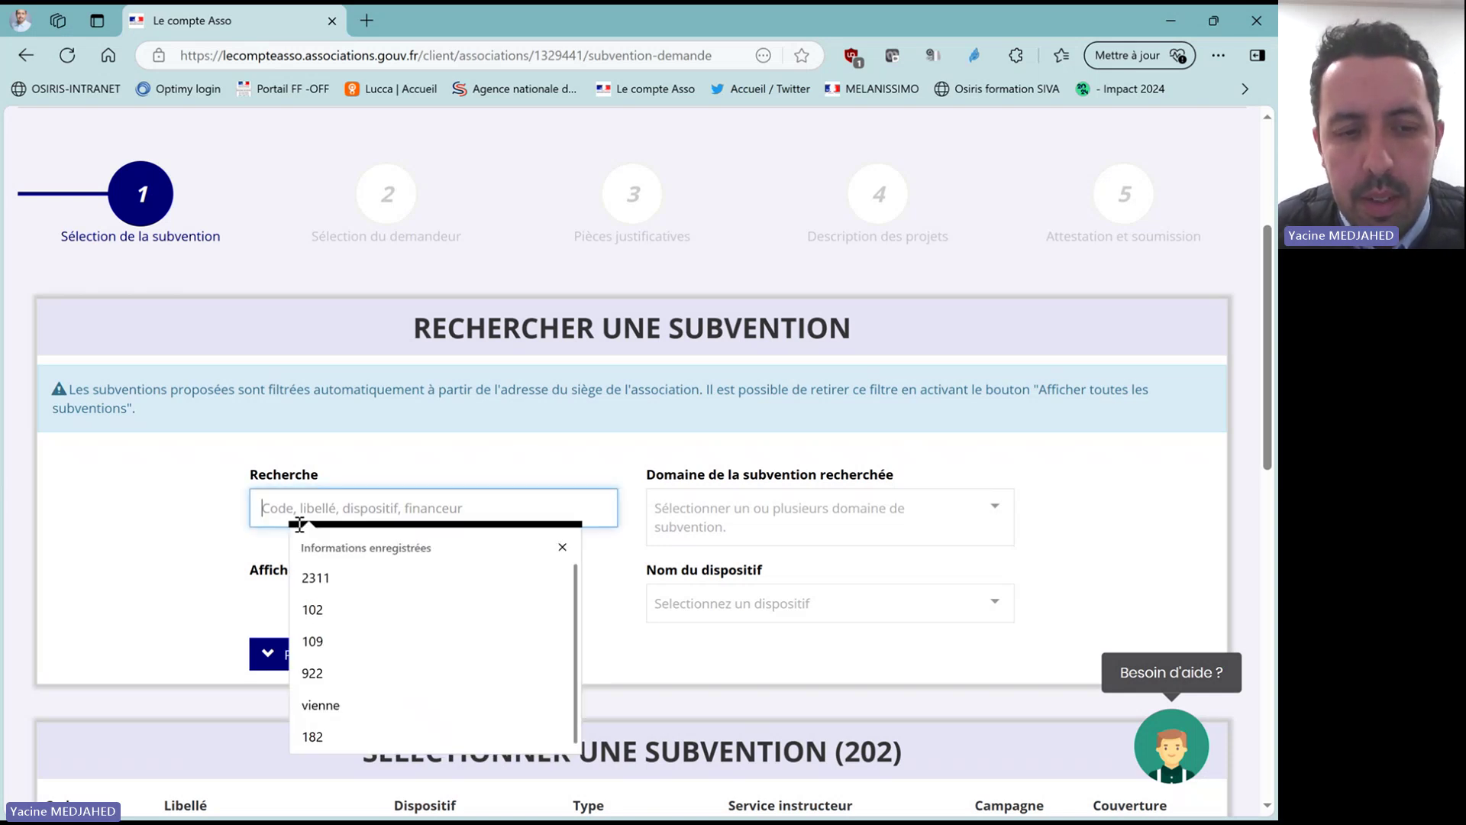
type("23")
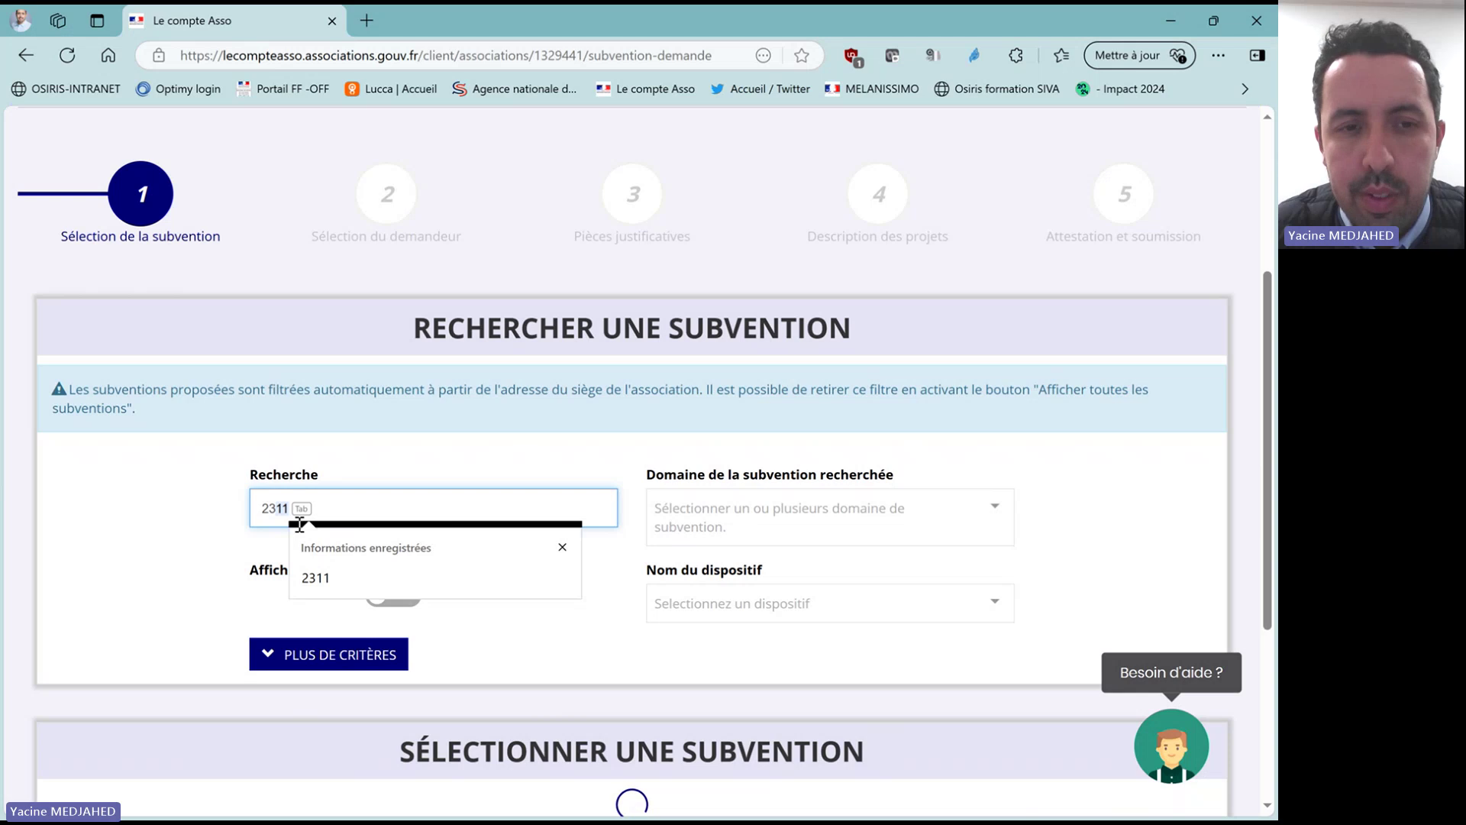
key("Tab")
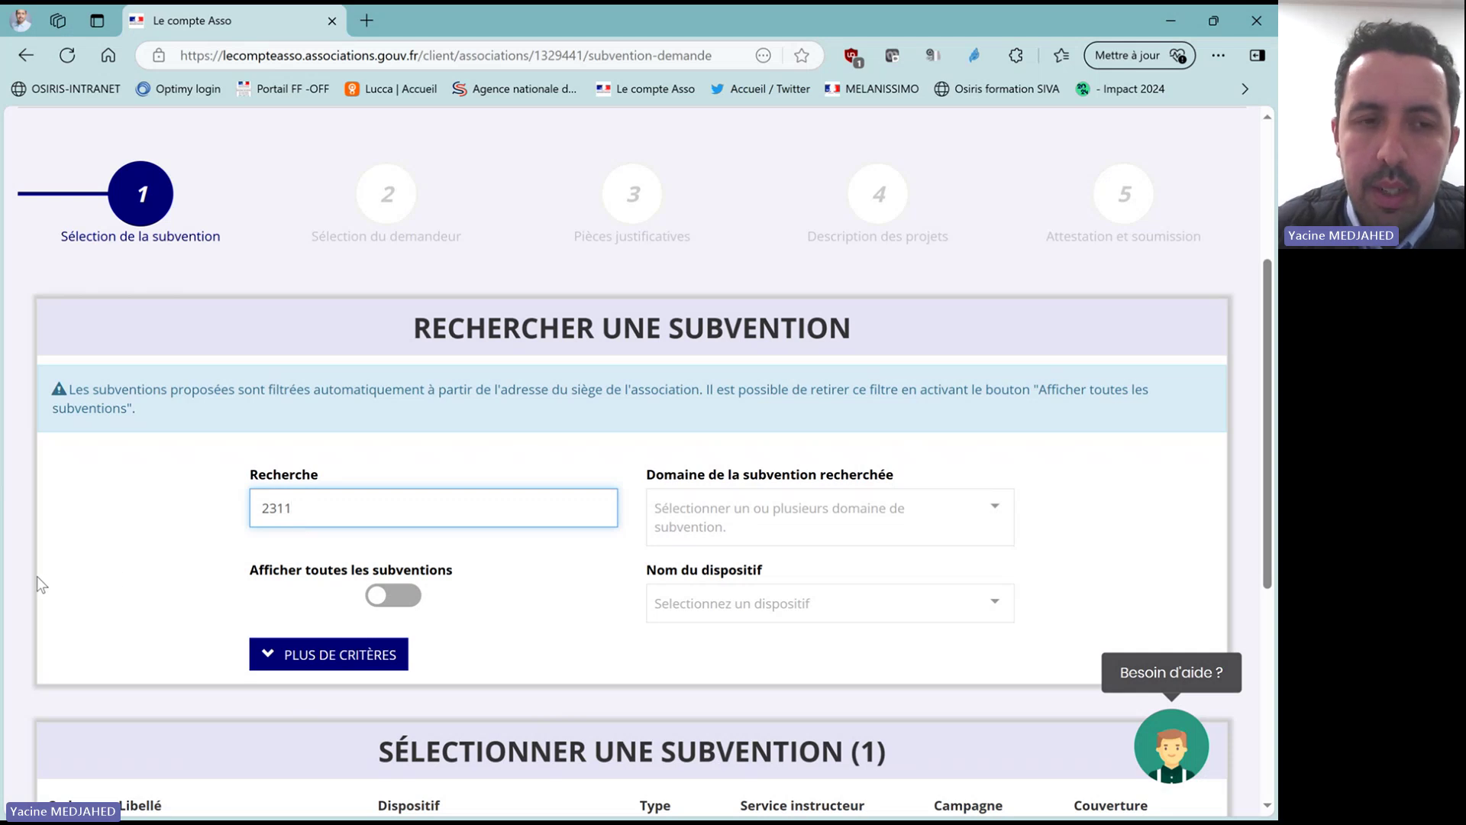
Select the Impact 2024 subsidy with the Impact 2024 sub-scheme and continue to the applicant selection stage.
scroll(36, 577, "down", 5)
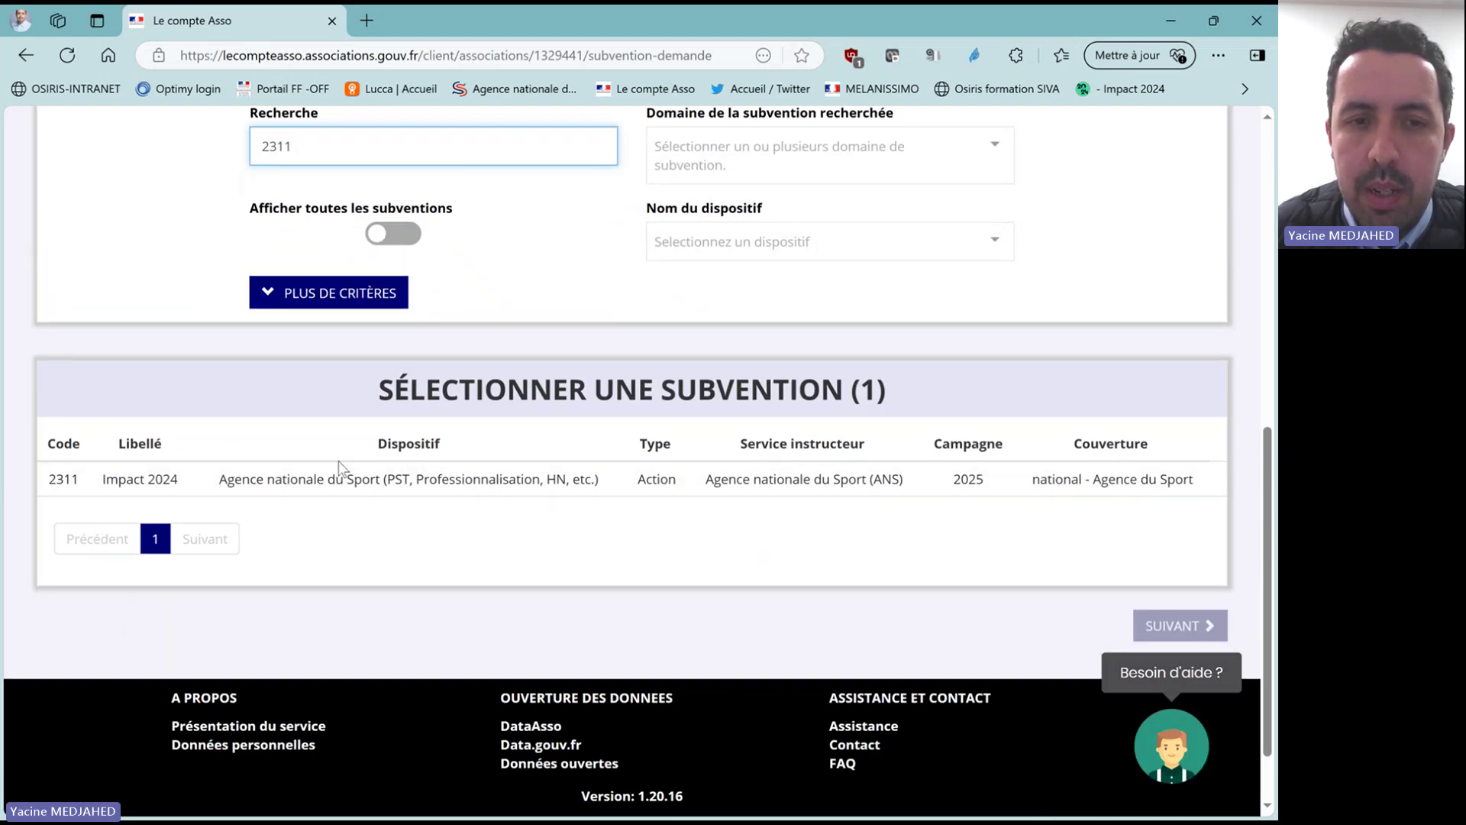
left_click(356, 480)
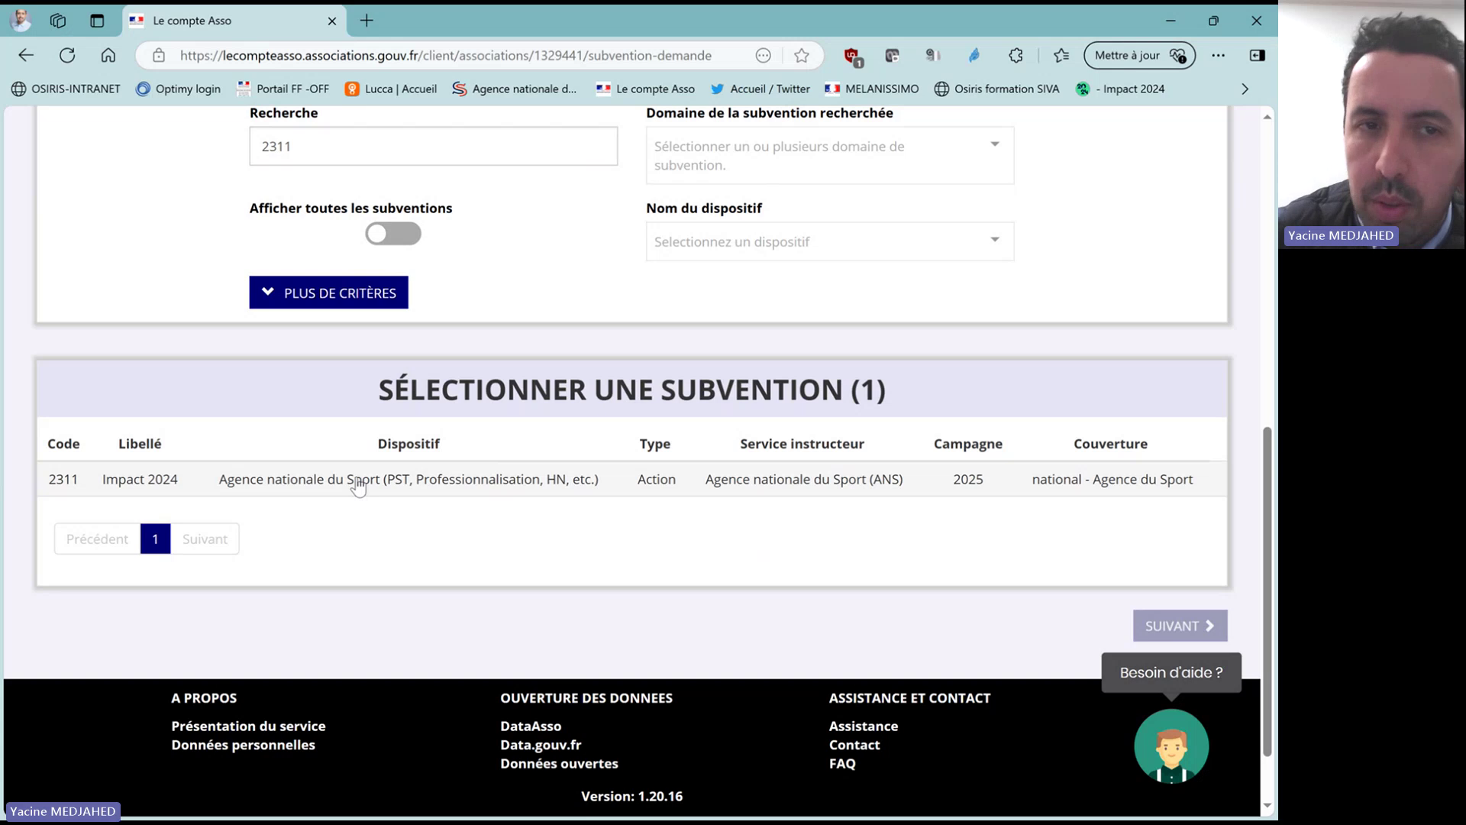
left_click(358, 486)
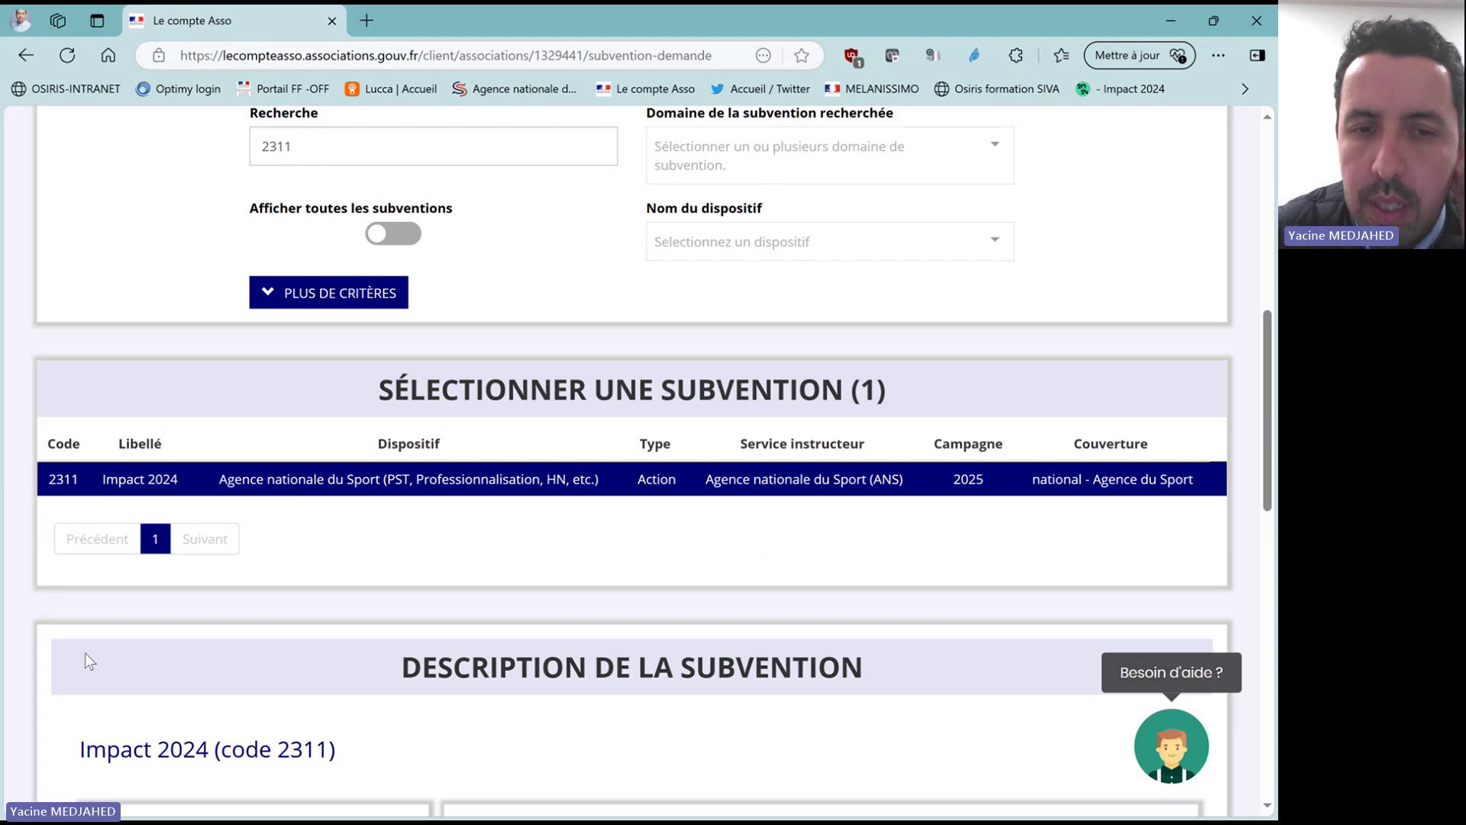
scroll(333, 615, "down", 10)
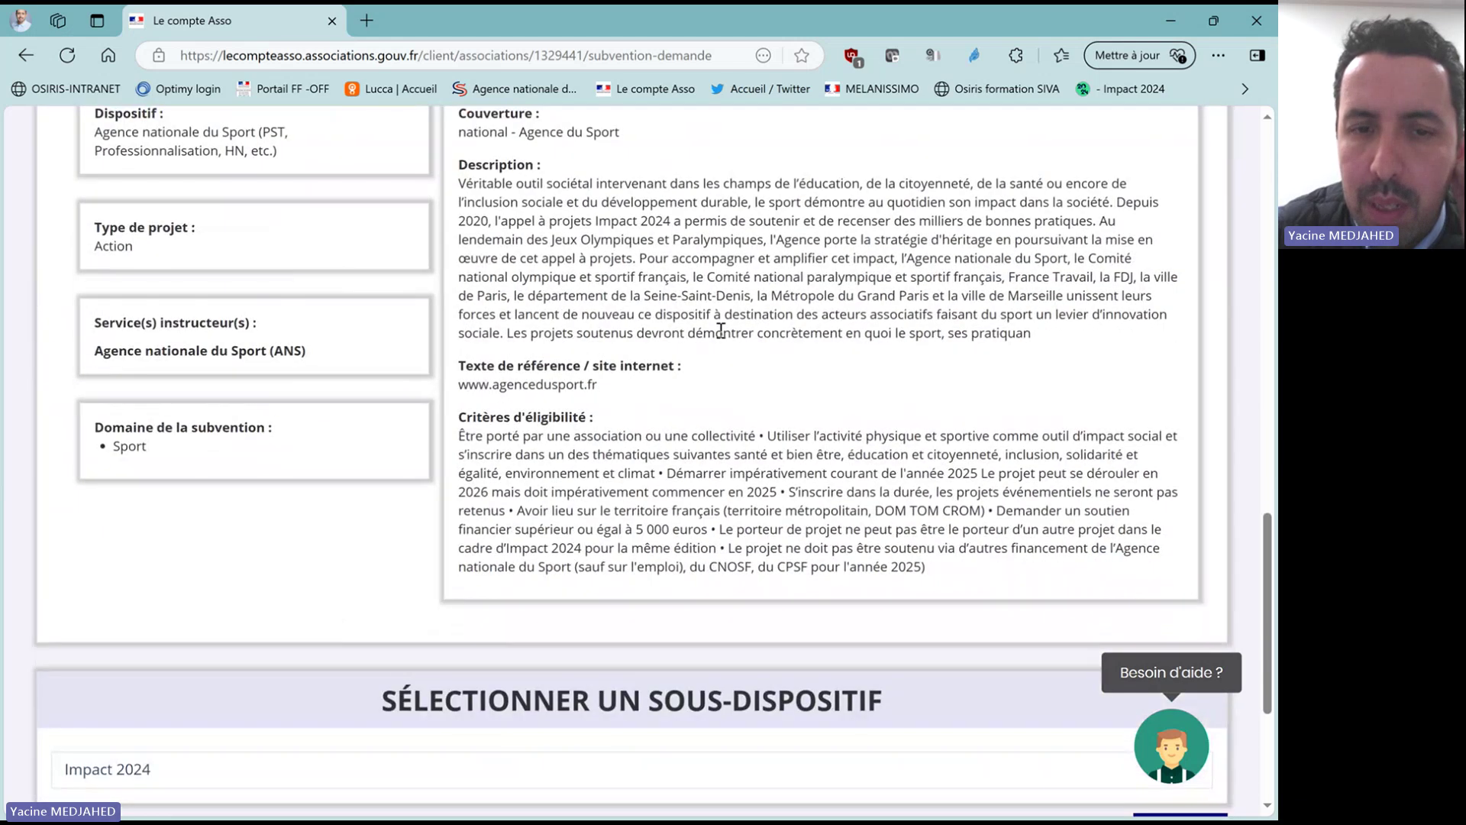
scroll(714, 332, "down", 4)
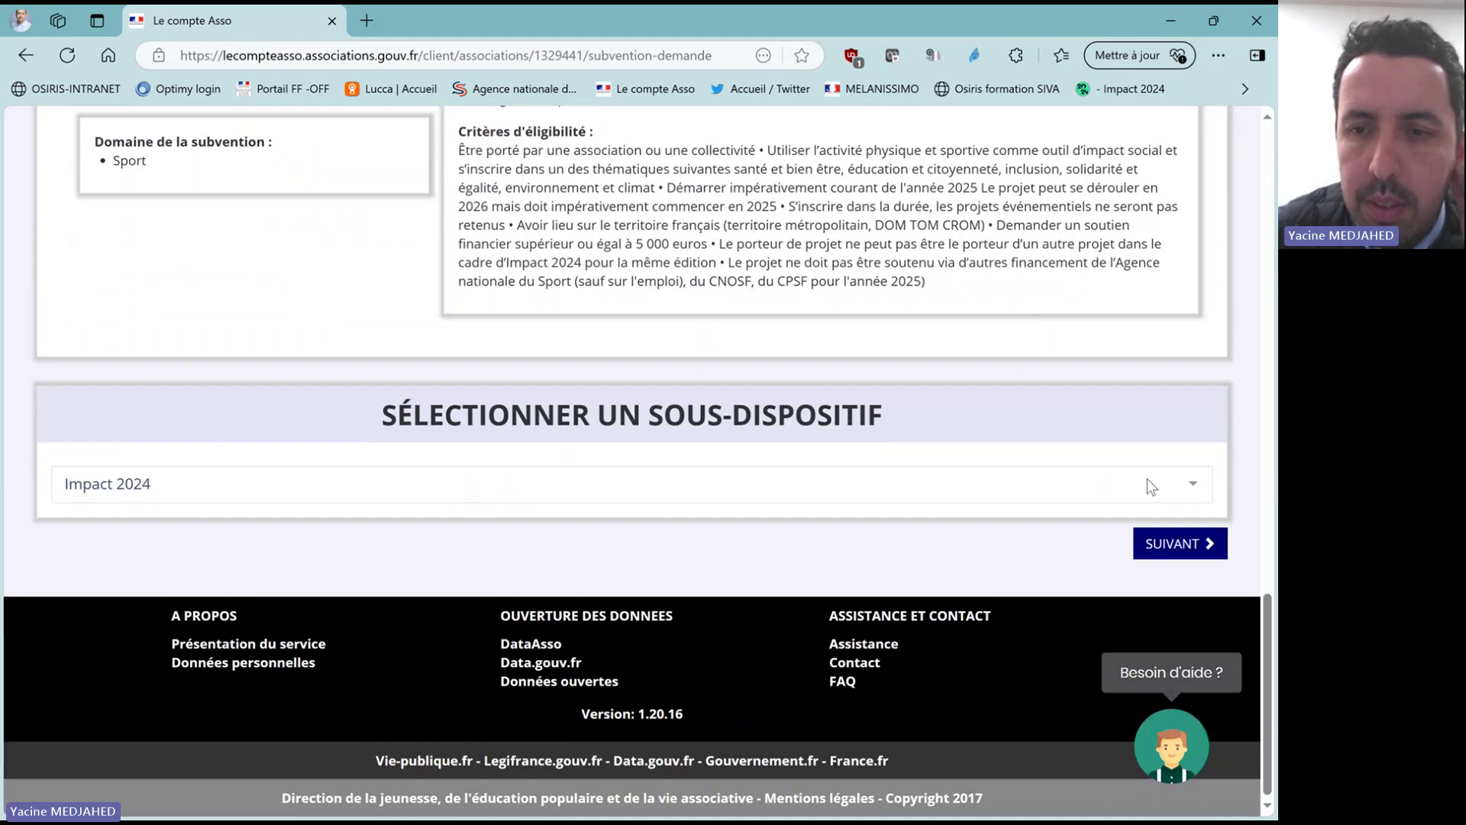
left_click(1182, 542)
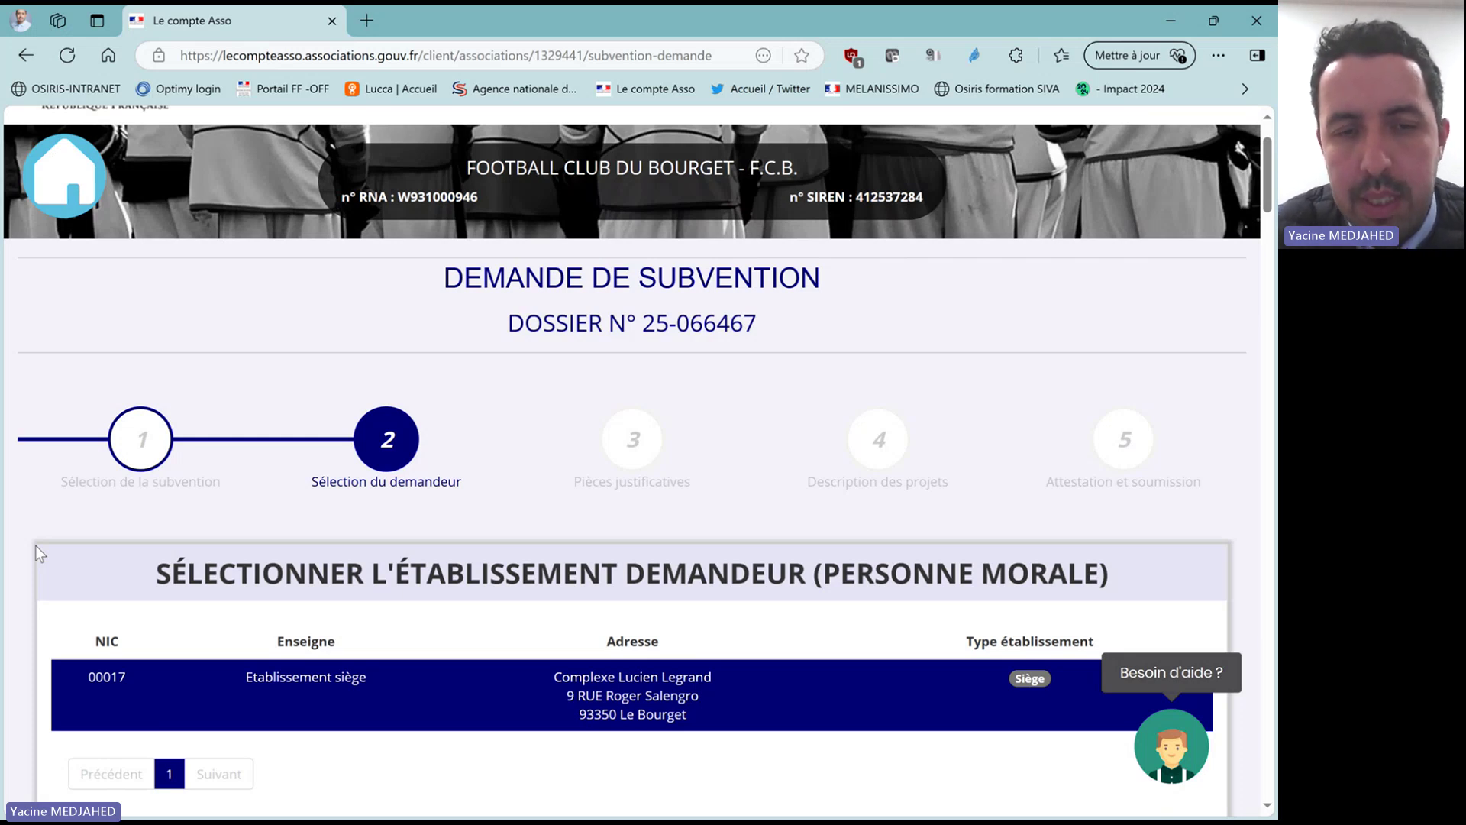
Review the applicant establishment, the association's registered identity and its characteristics, including the domain and the type of sports structure.
scroll(36, 547, "down", 7)
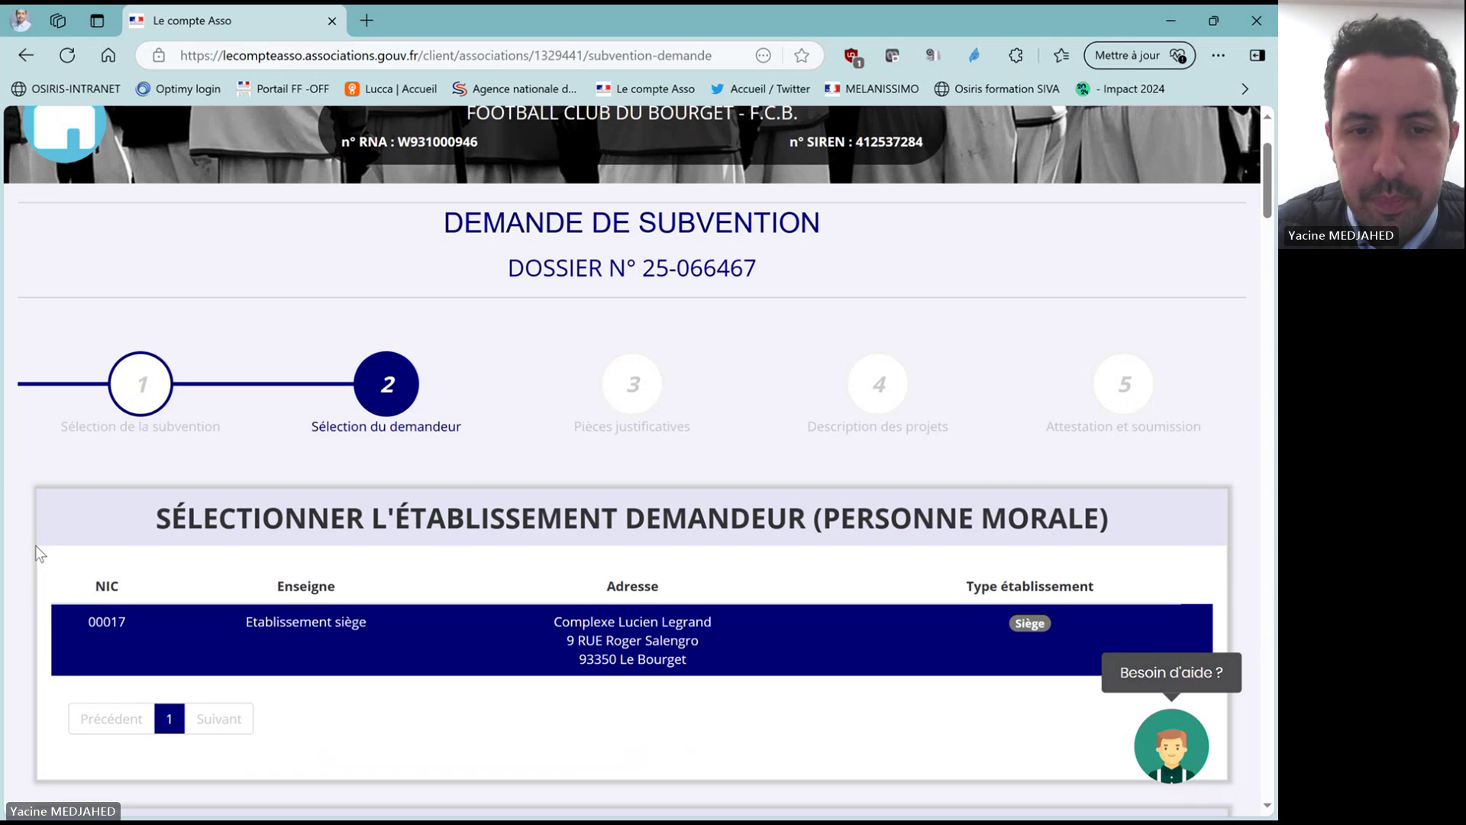
scroll(35, 545, "down", 3)
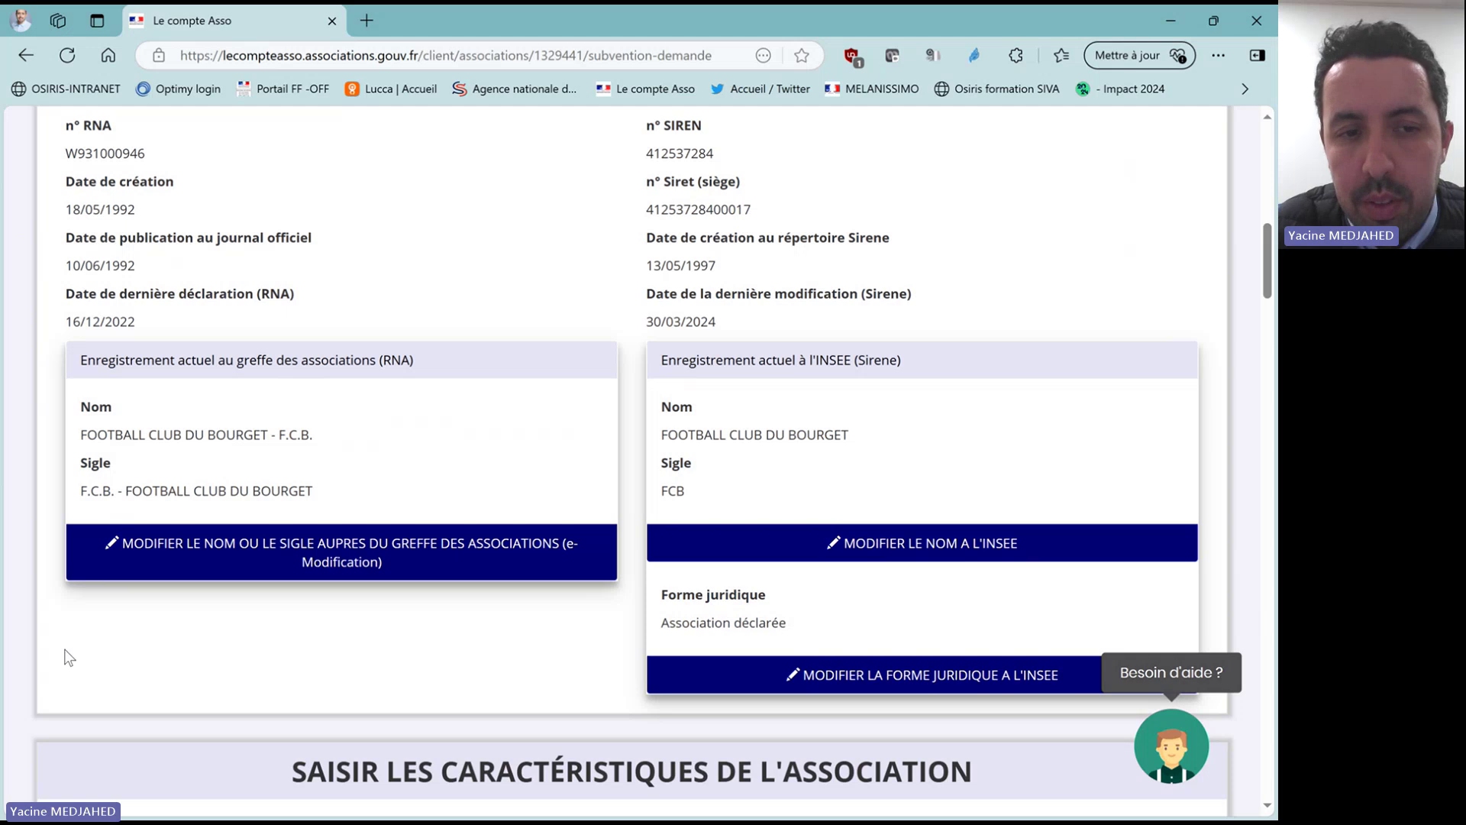
scroll(66, 655, "down", 2)
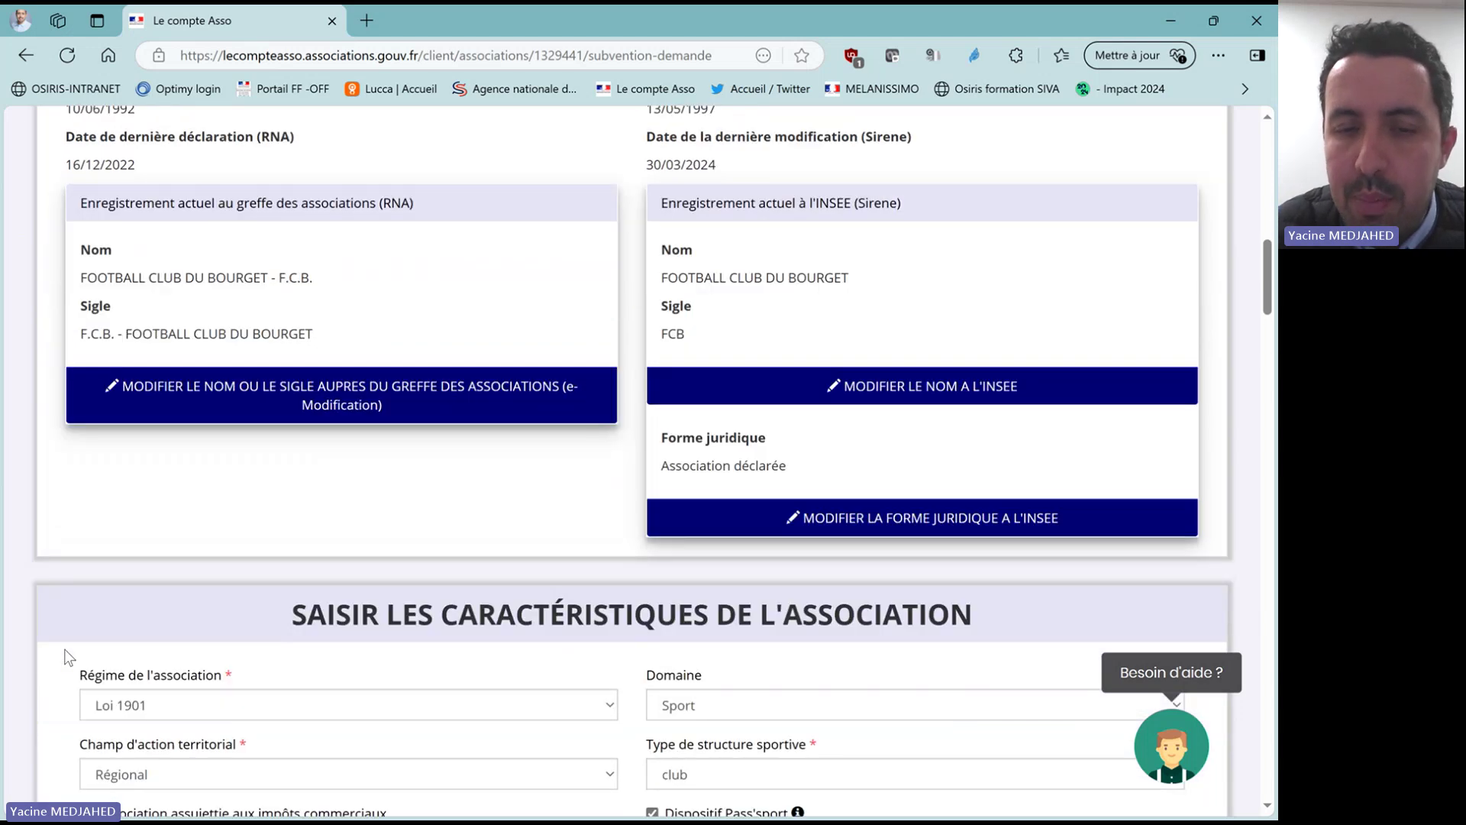
scroll(66, 655, "down", 5)
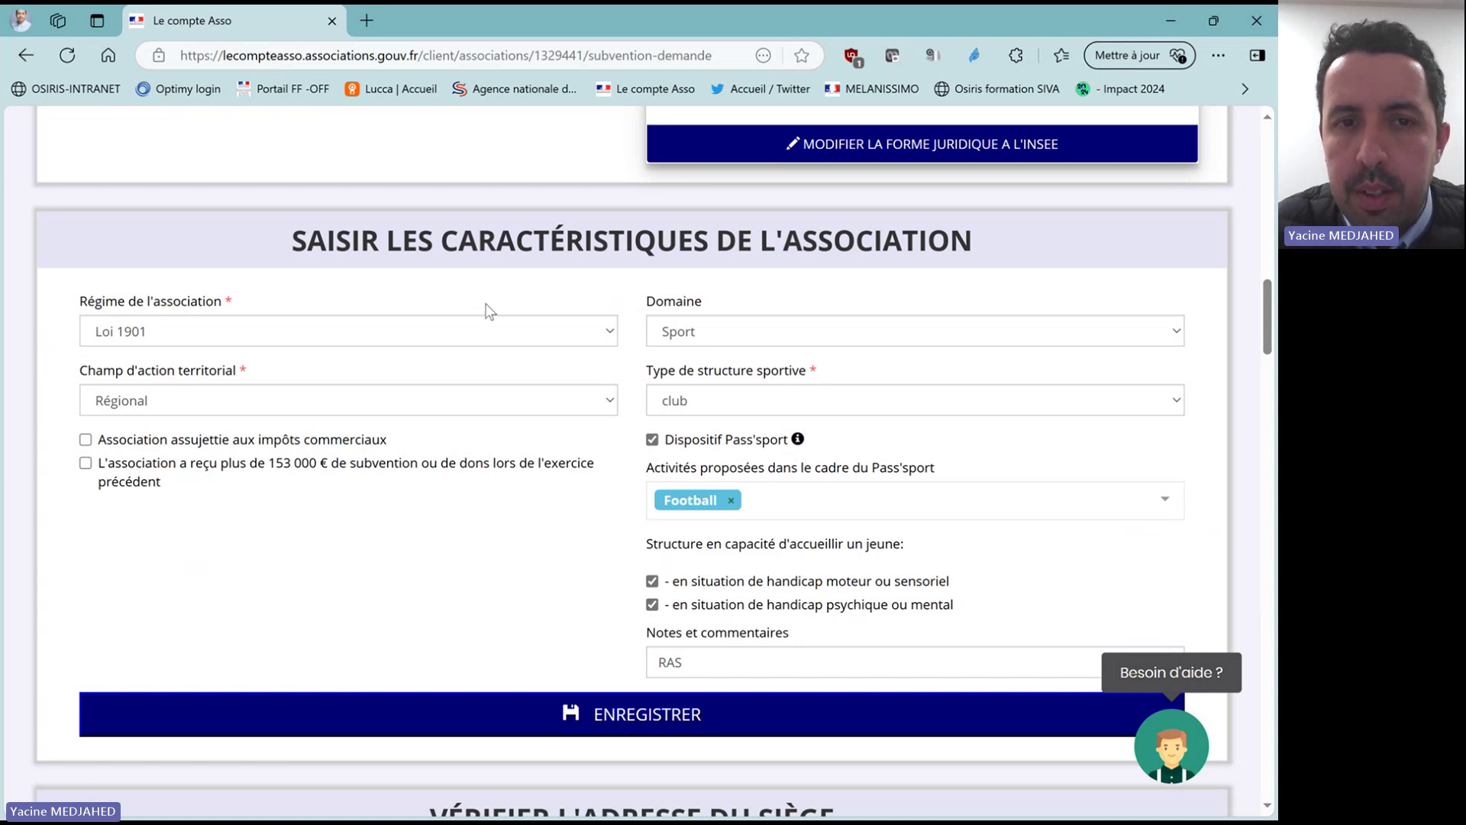
left_click(706, 338)
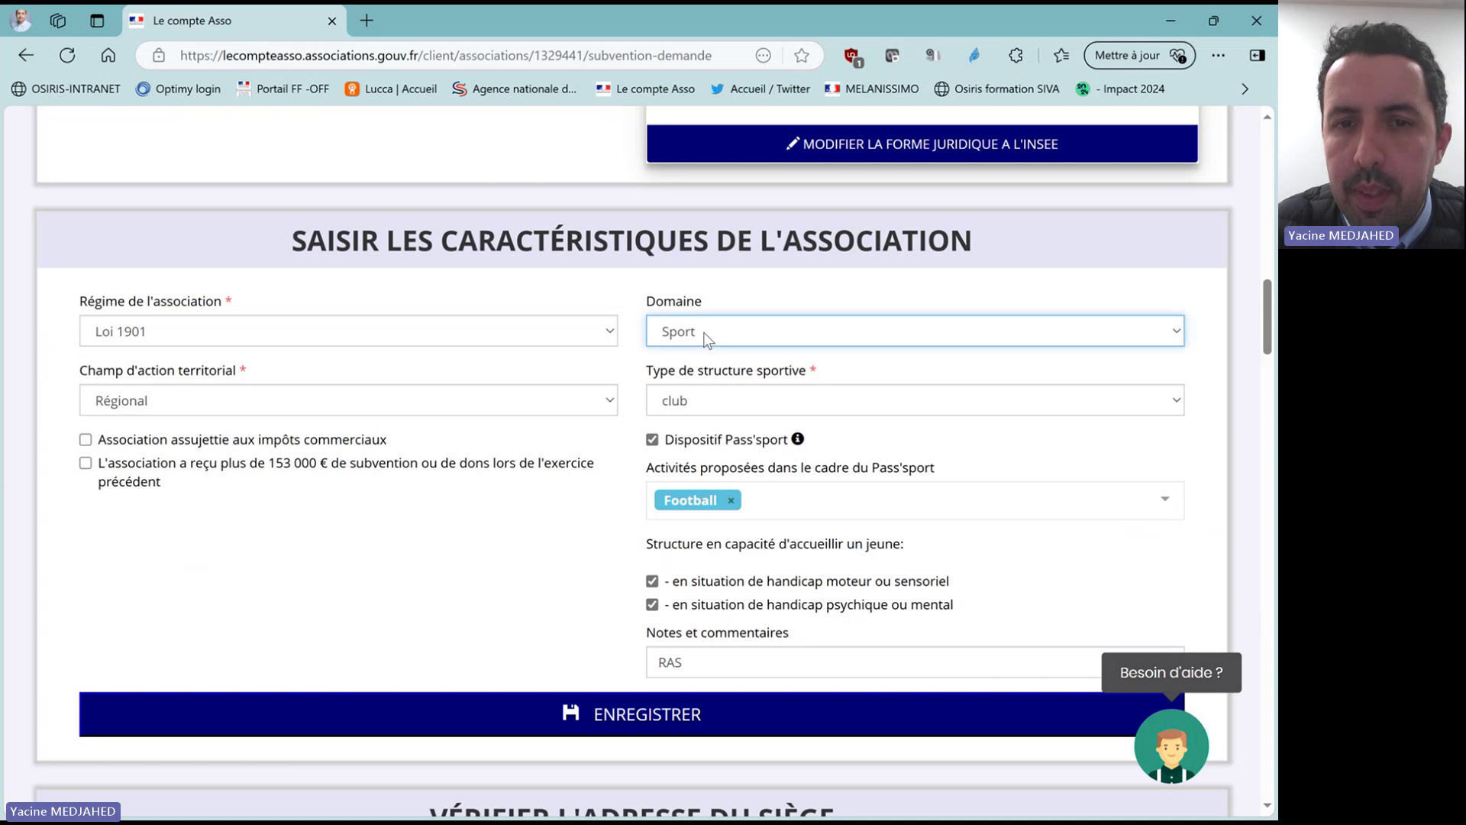
left_click(698, 396)
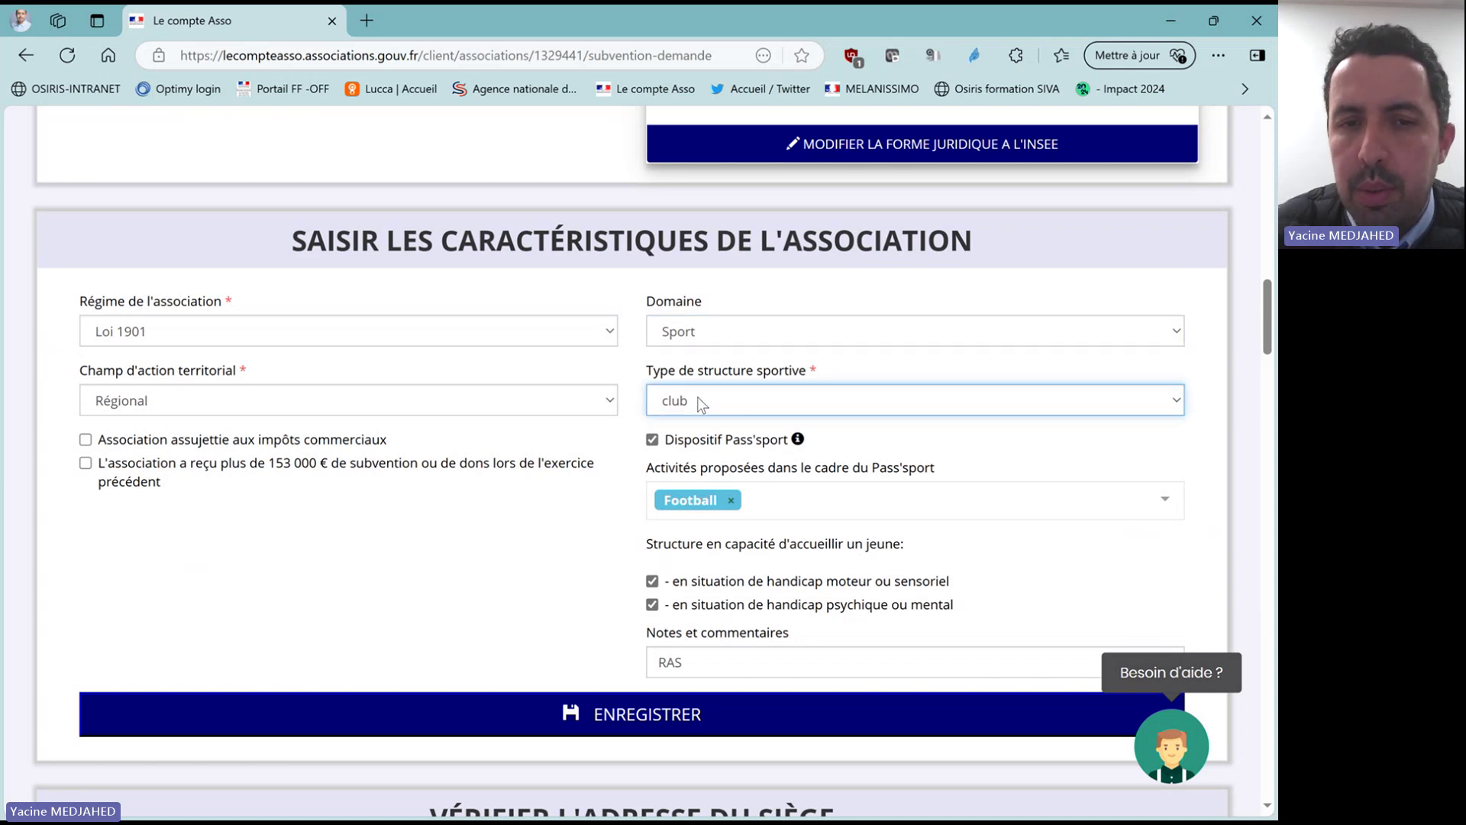
left_click(473, 561)
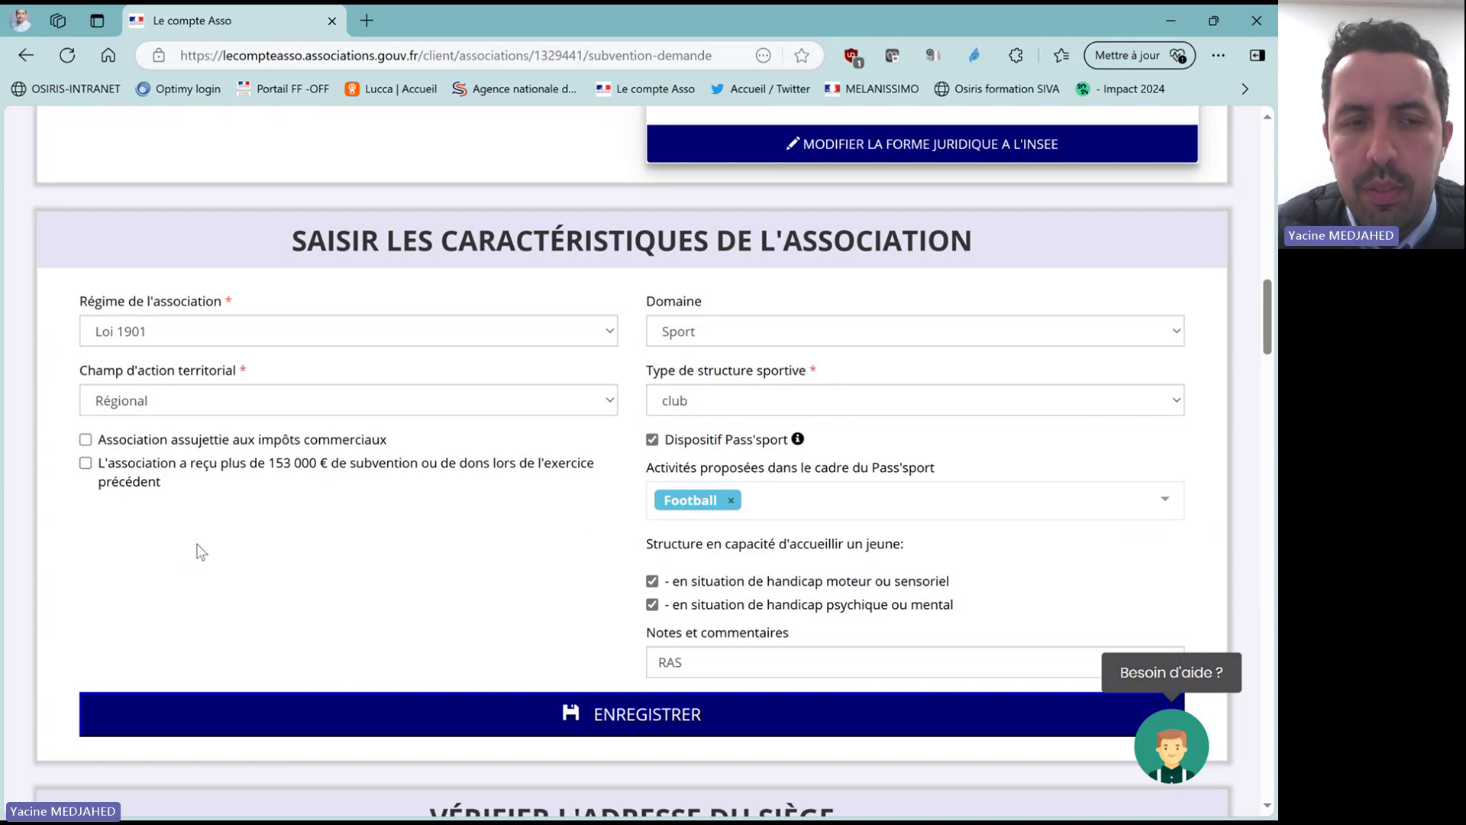
Check the head office address, the correspondence details and the association's sports and non-sports federation affiliations.
scroll(47, 586, "down", 5)
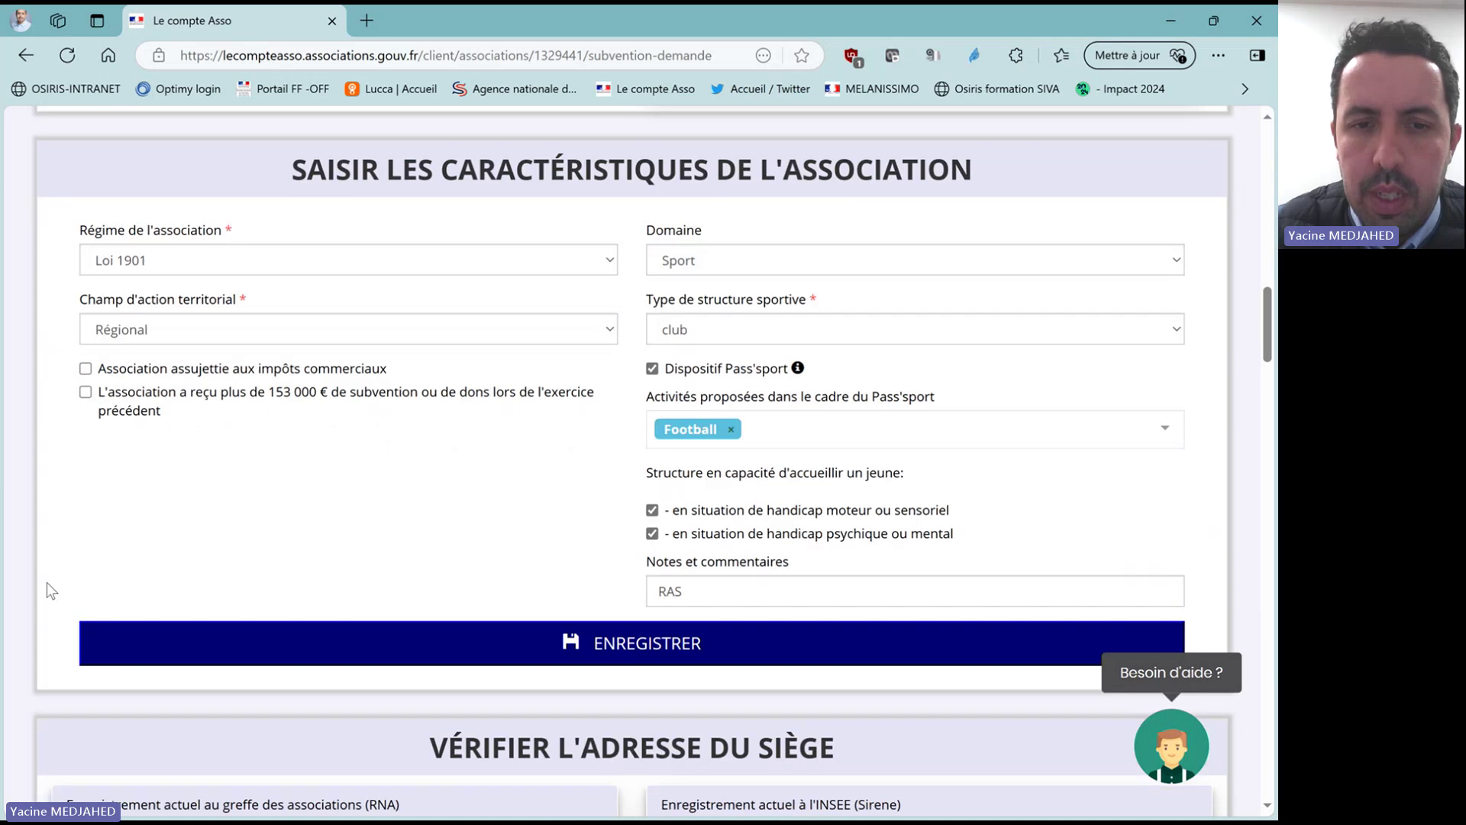
scroll(47, 587, "down", 4)
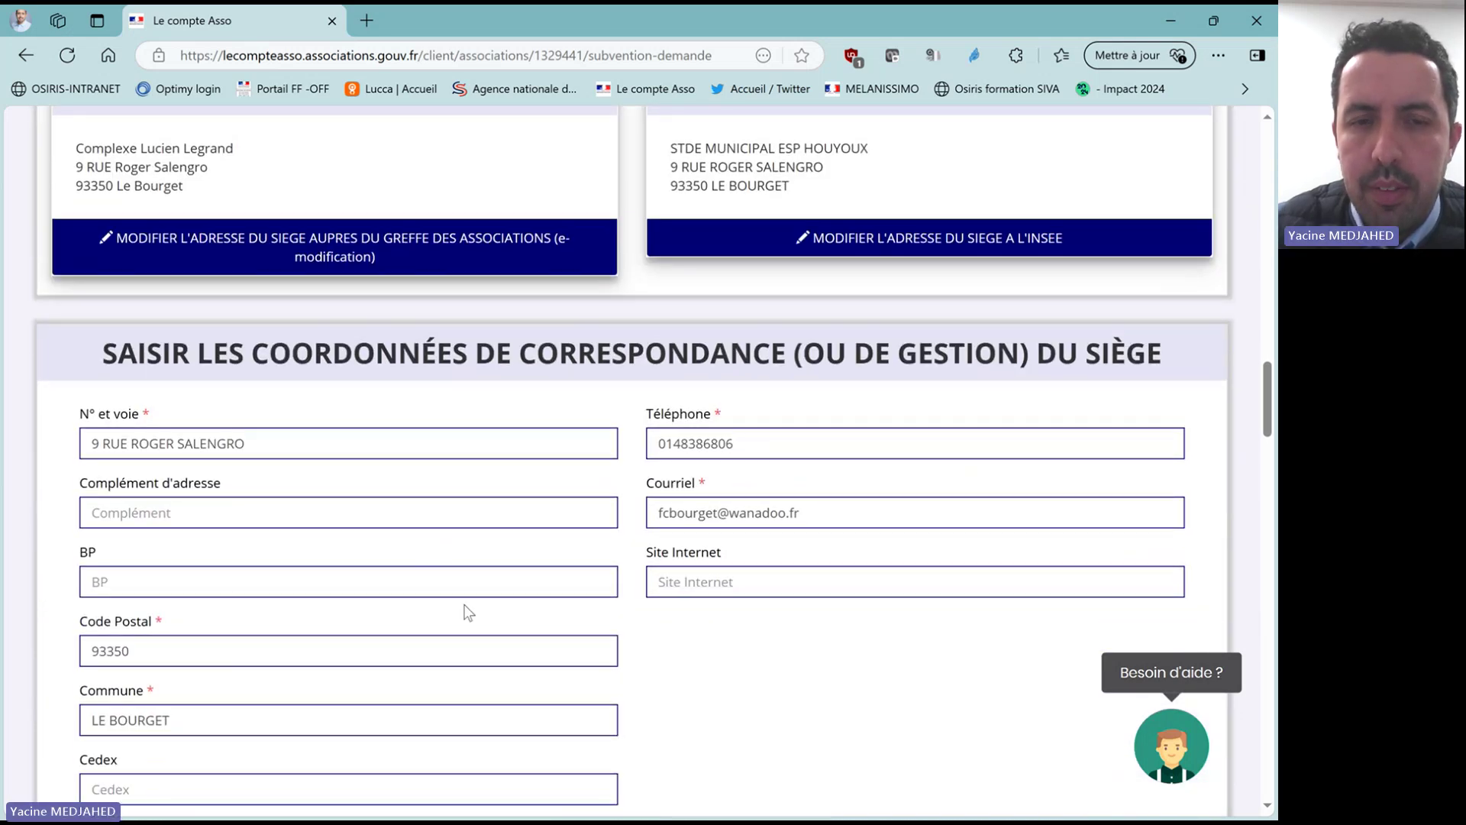
scroll(25, 551, "down", 2)
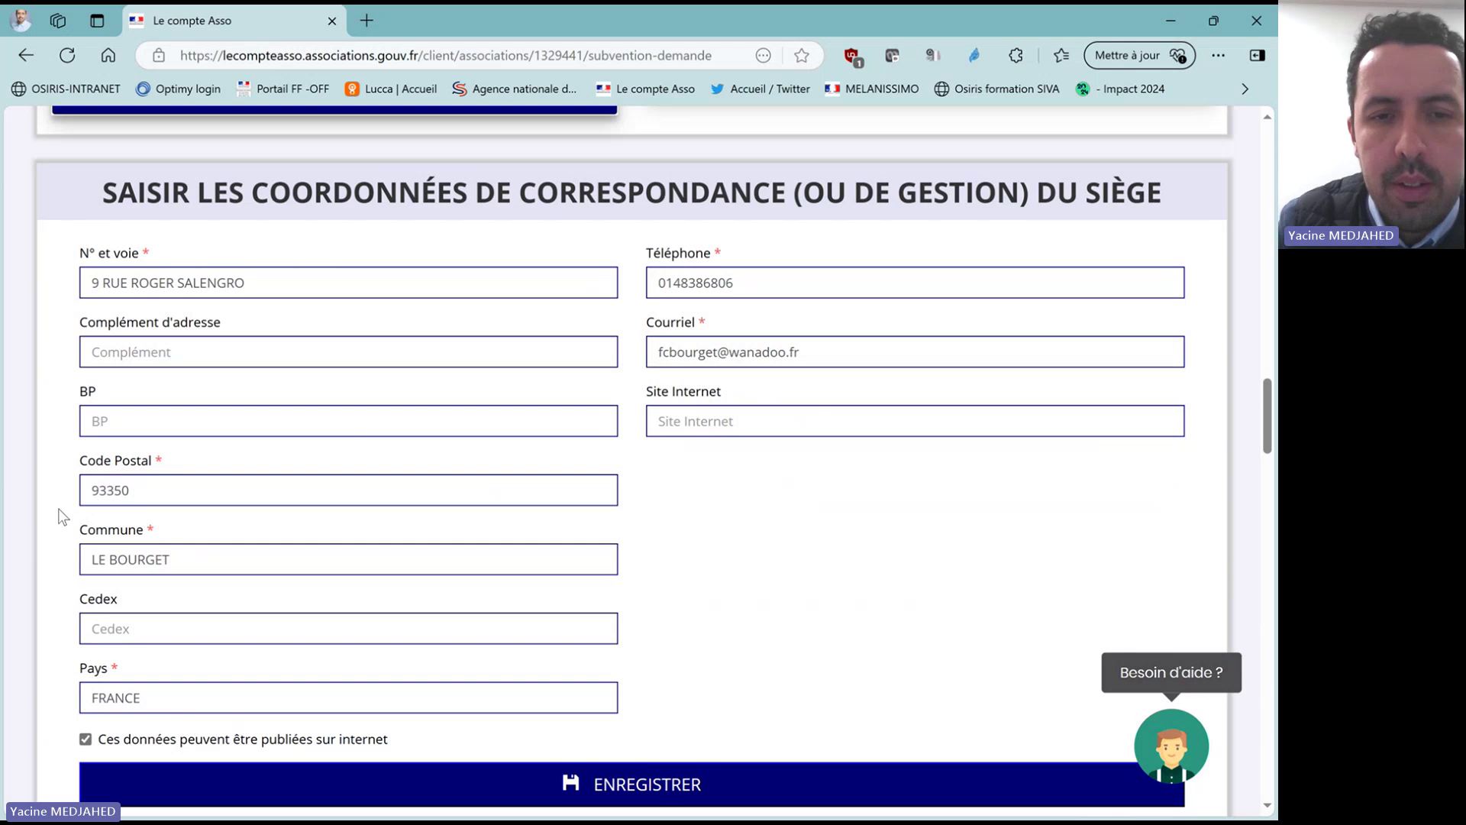
scroll(63, 517, "down", 6)
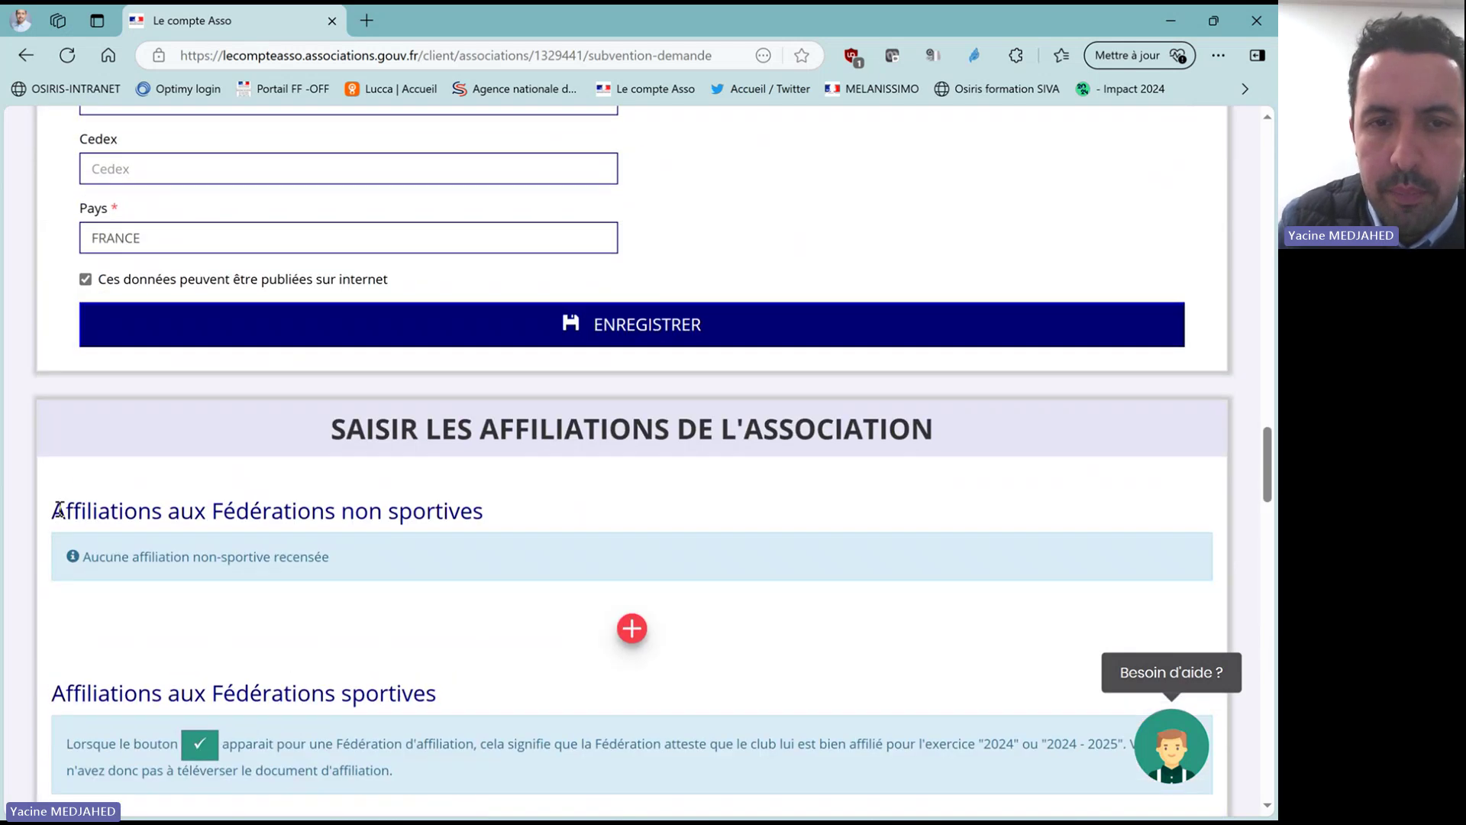
scroll(58, 510, "down", 3)
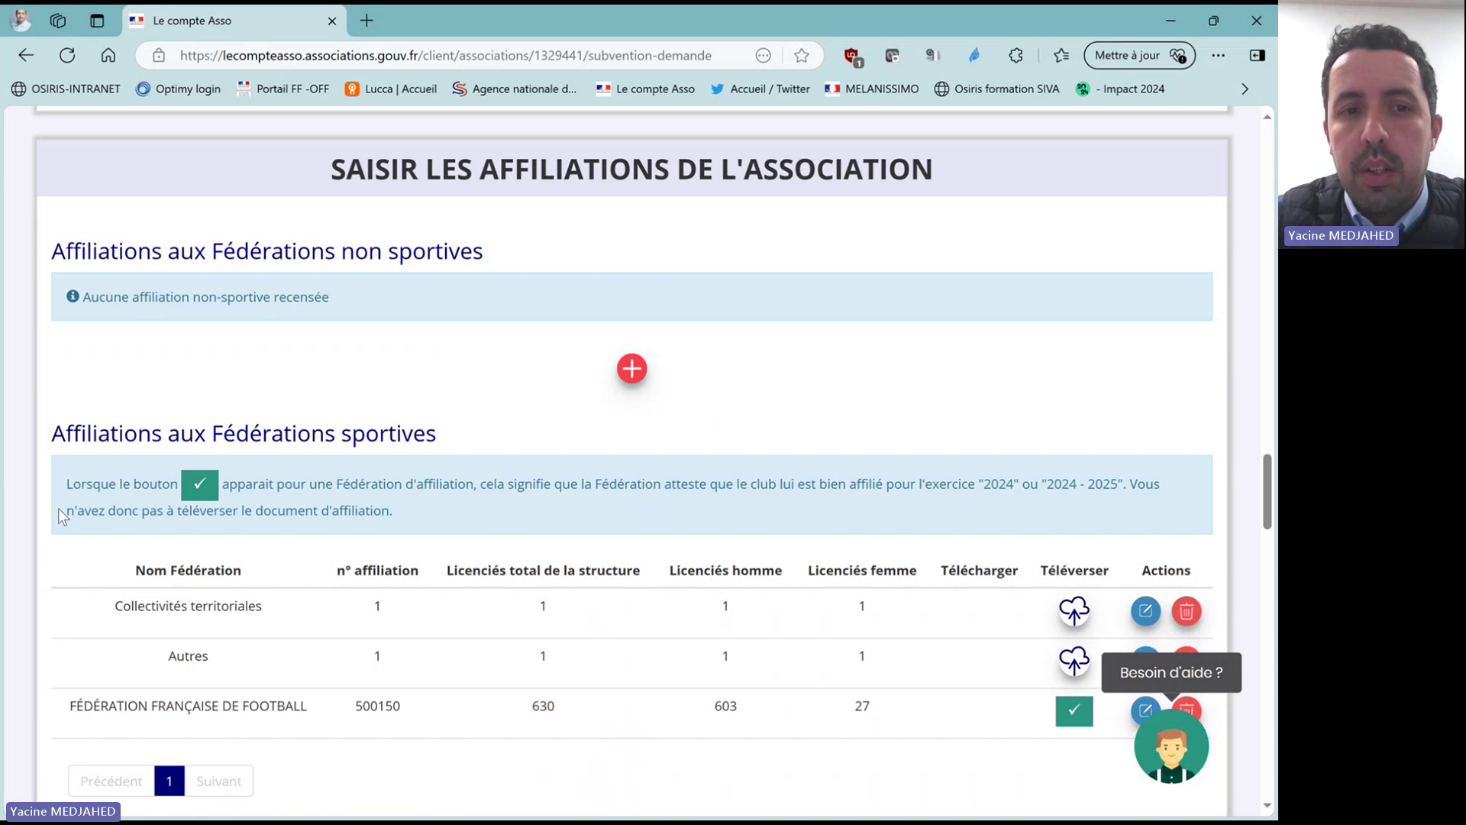
Start a new sports federation affiliation and choose Autres as the federation name.
scroll(61, 516, "down", 1)
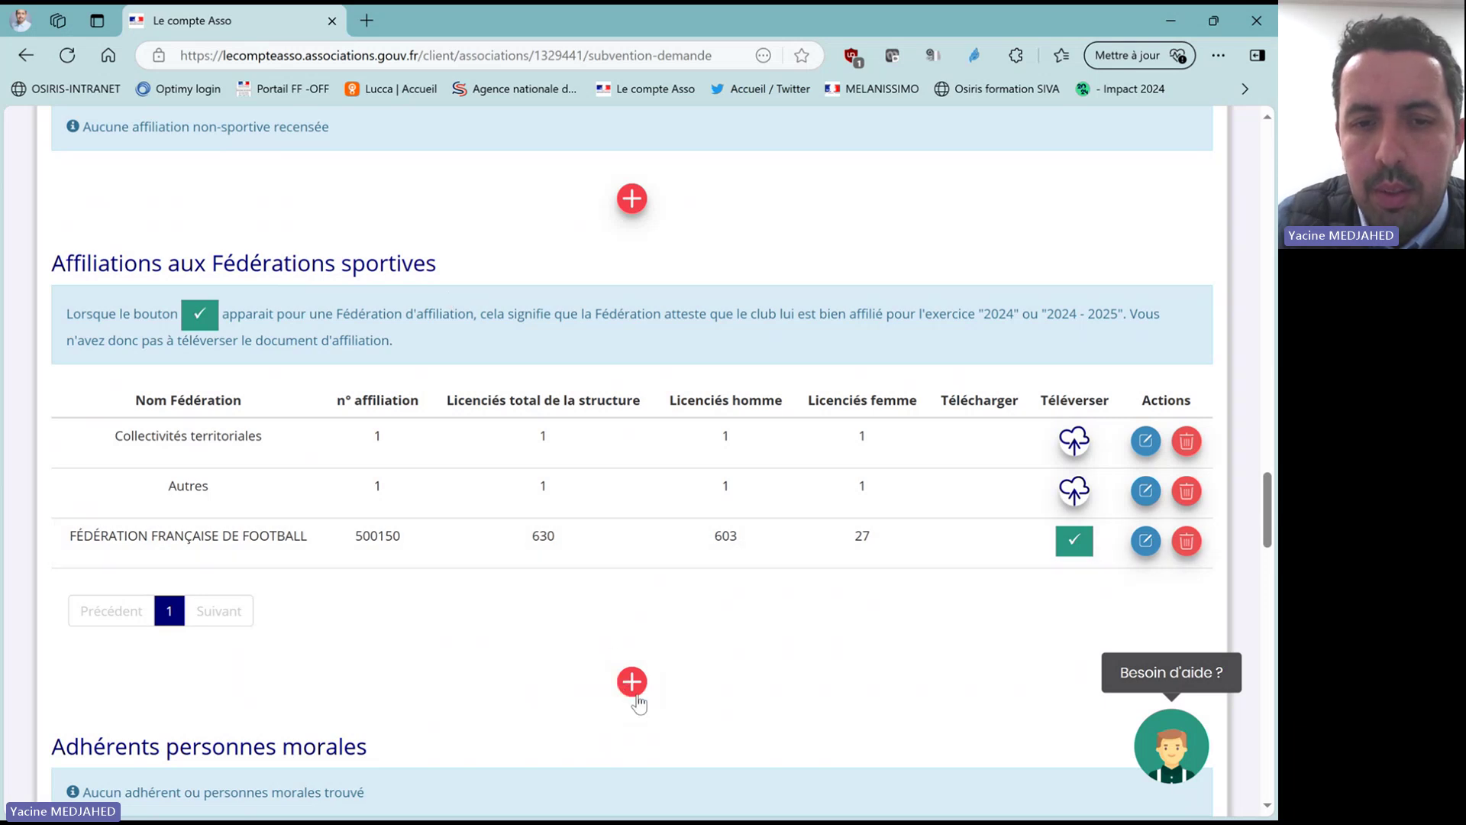
left_click(632, 681)
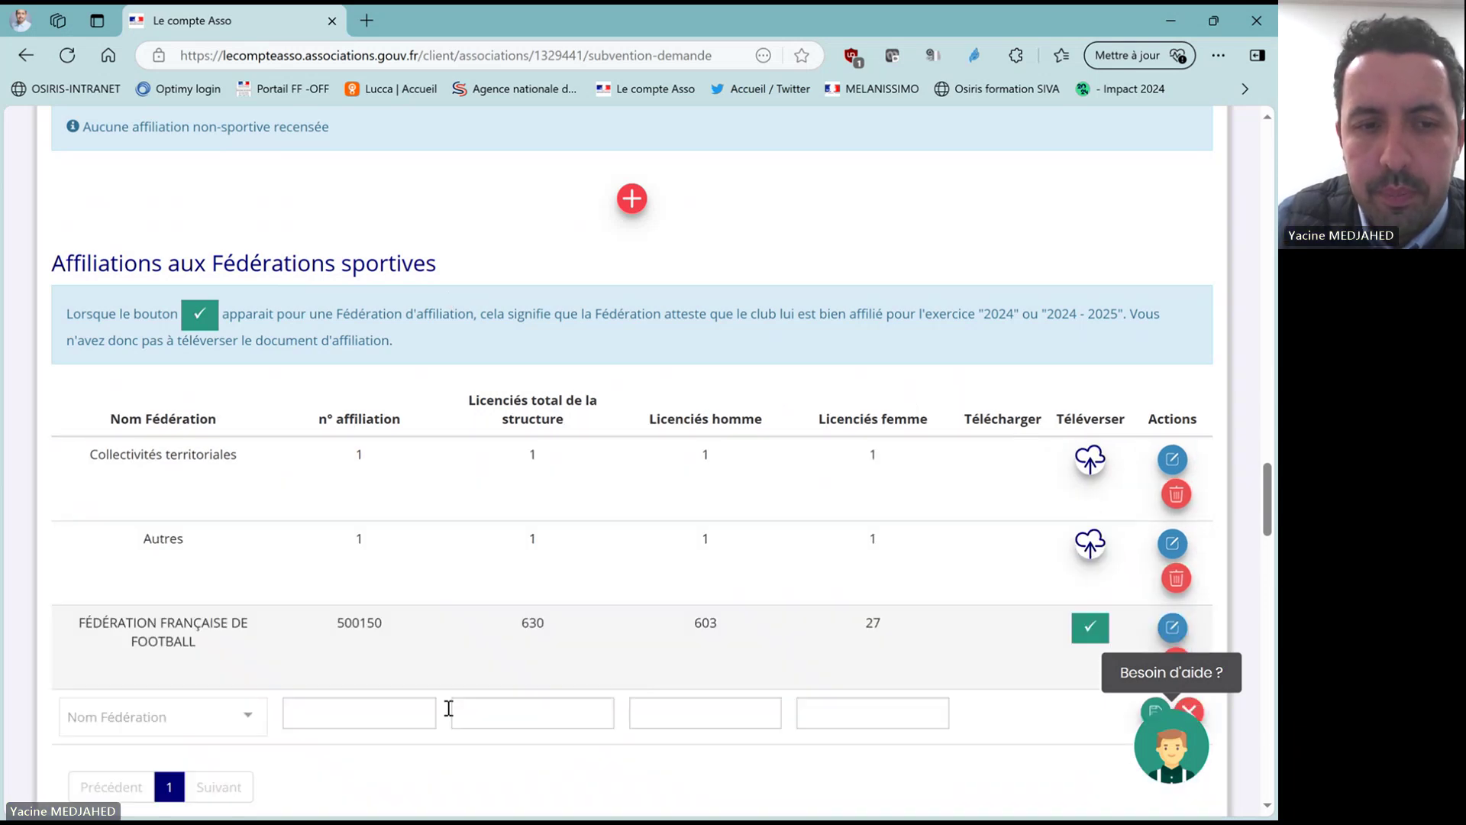
left_click(177, 725)
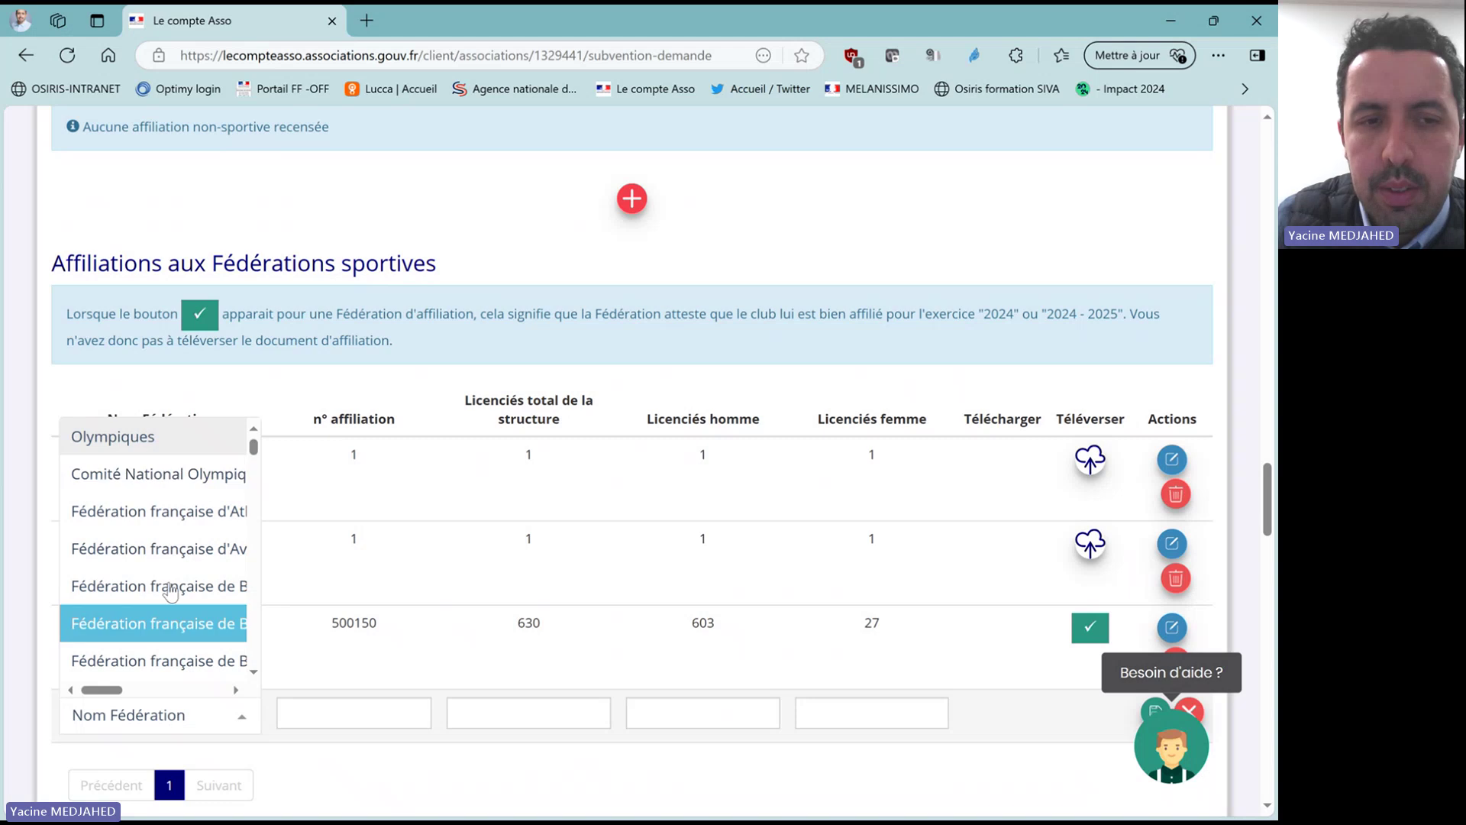
scroll(171, 591, "down", 5)
scroll(171, 590, "down", 10)
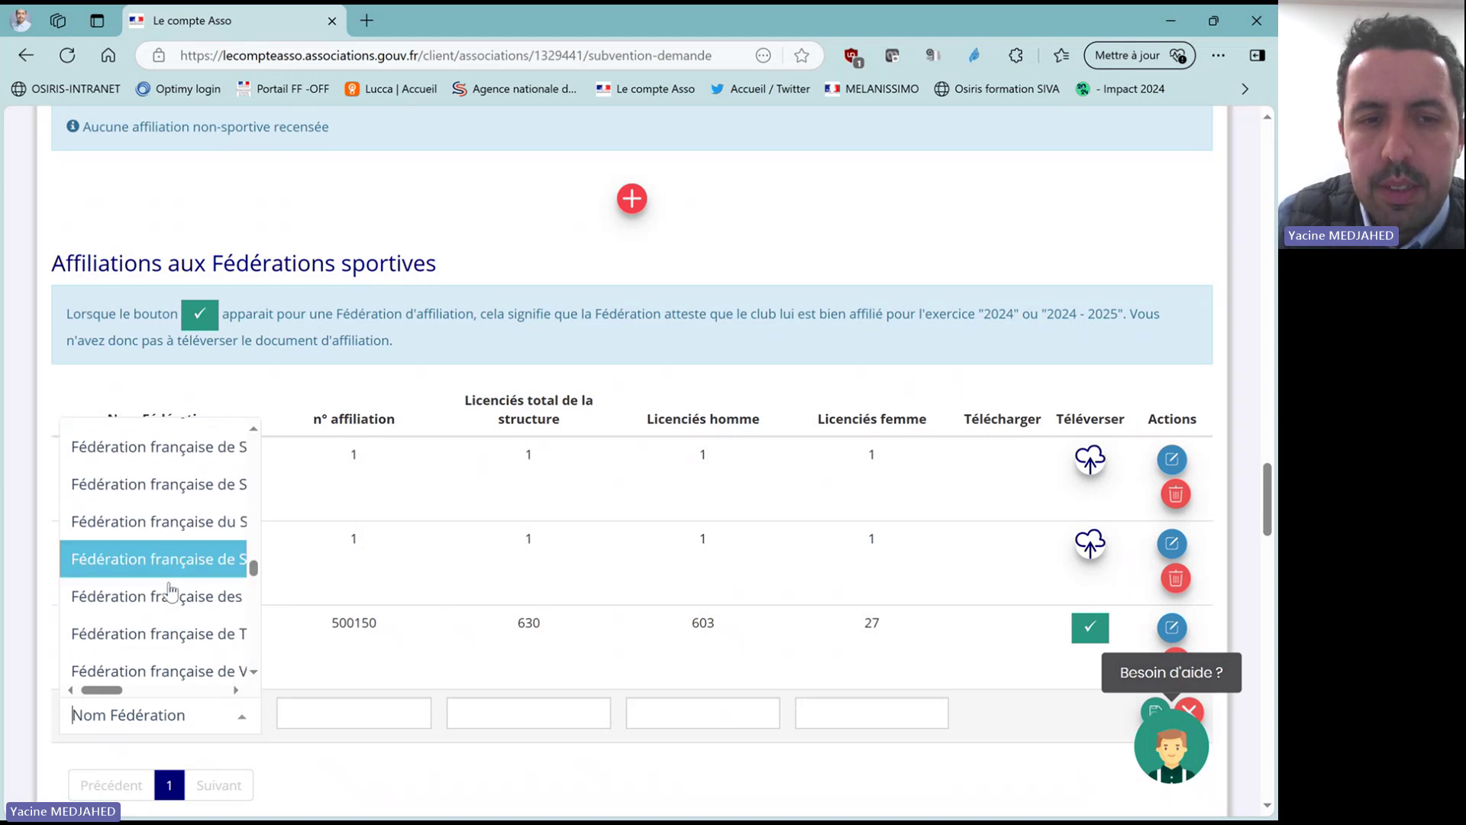
scroll(171, 591, "down", 3)
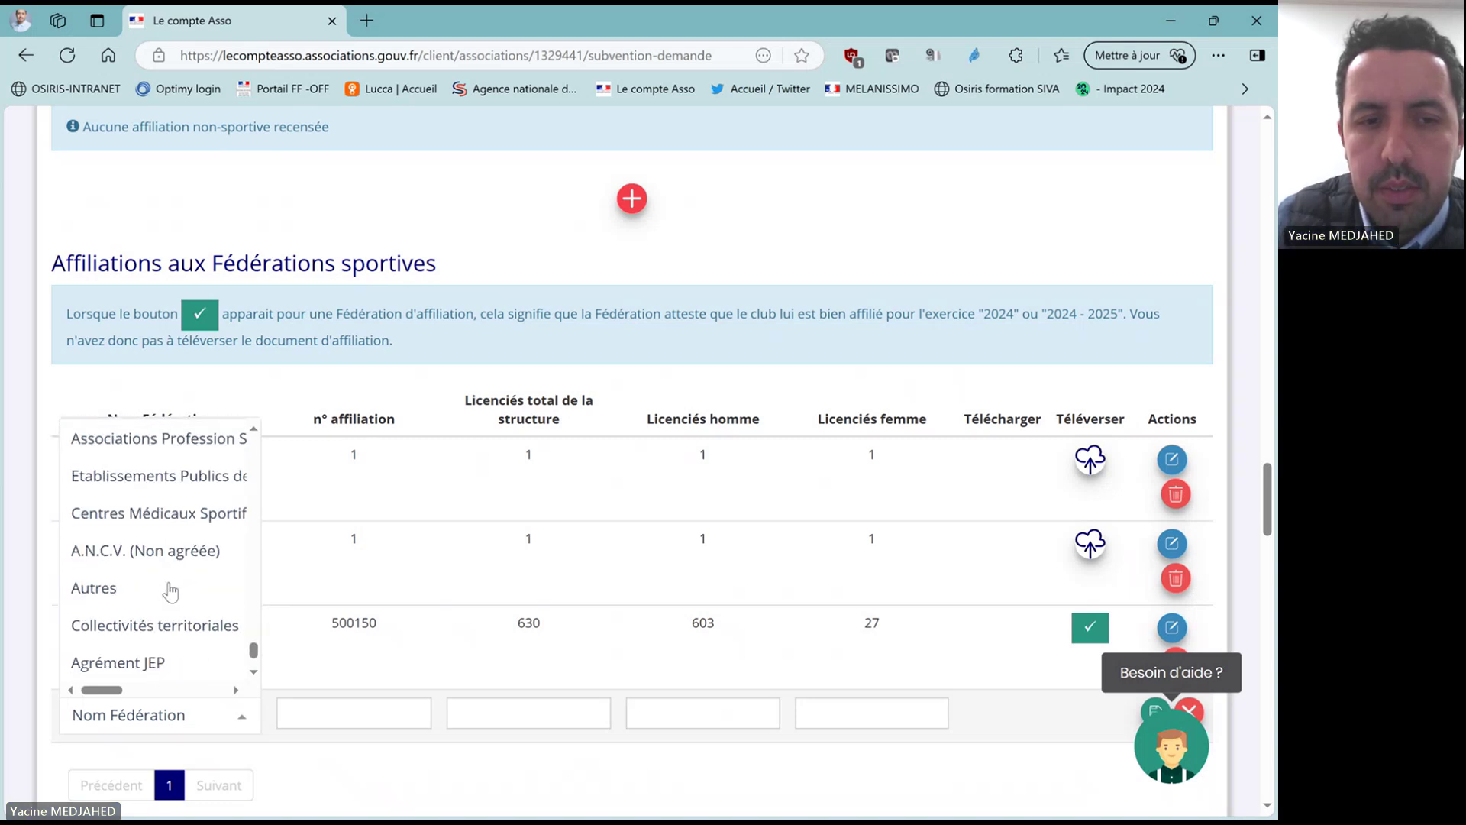
left_click(103, 584)
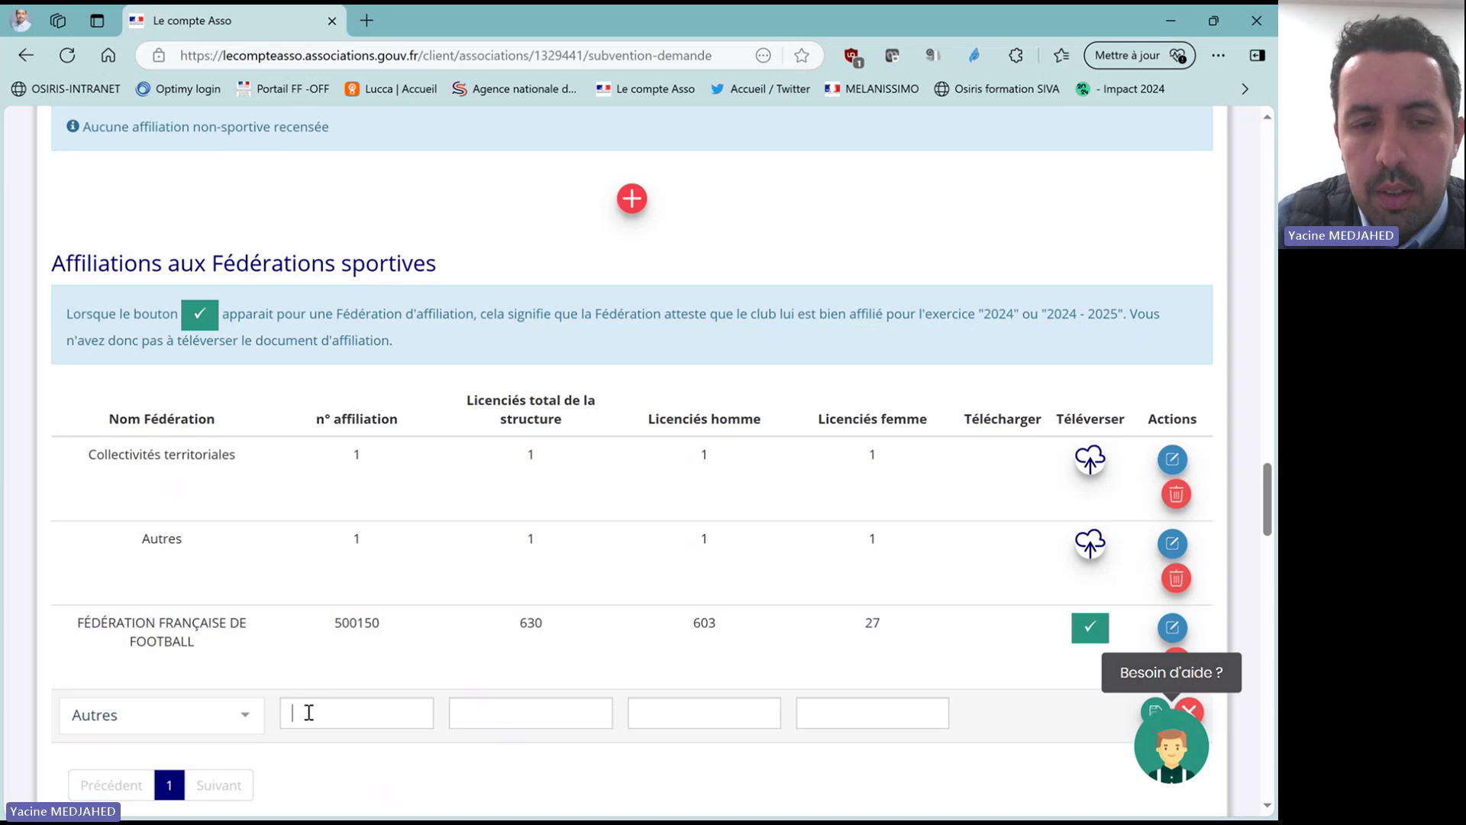
Enter 1 for the affiliation number and for the total, male and female licence holders, and try to save the new Autres affiliation.
left_click(309, 712)
type("1")
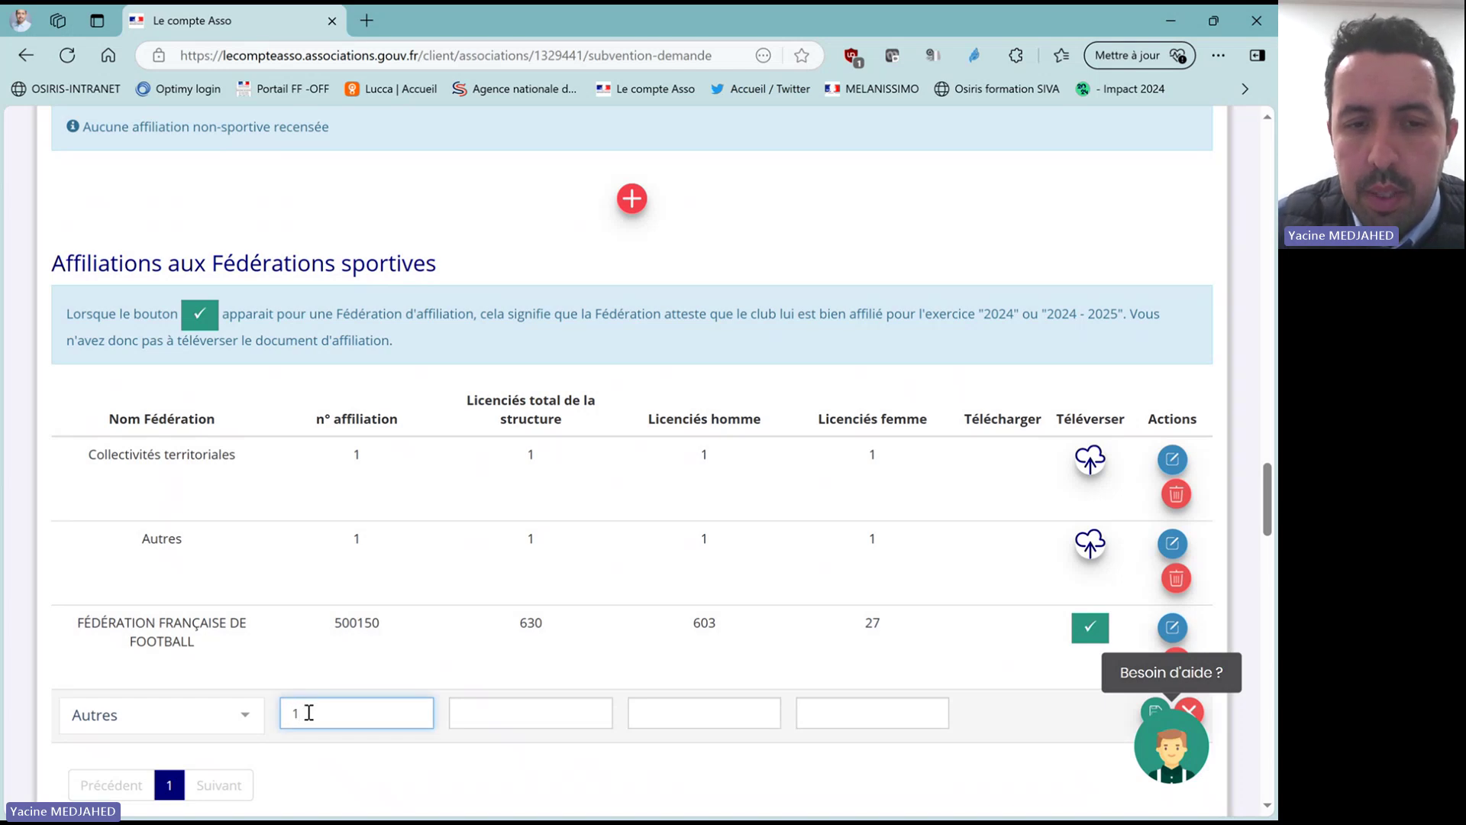
key("Tab")
type("1")
key("Tab")
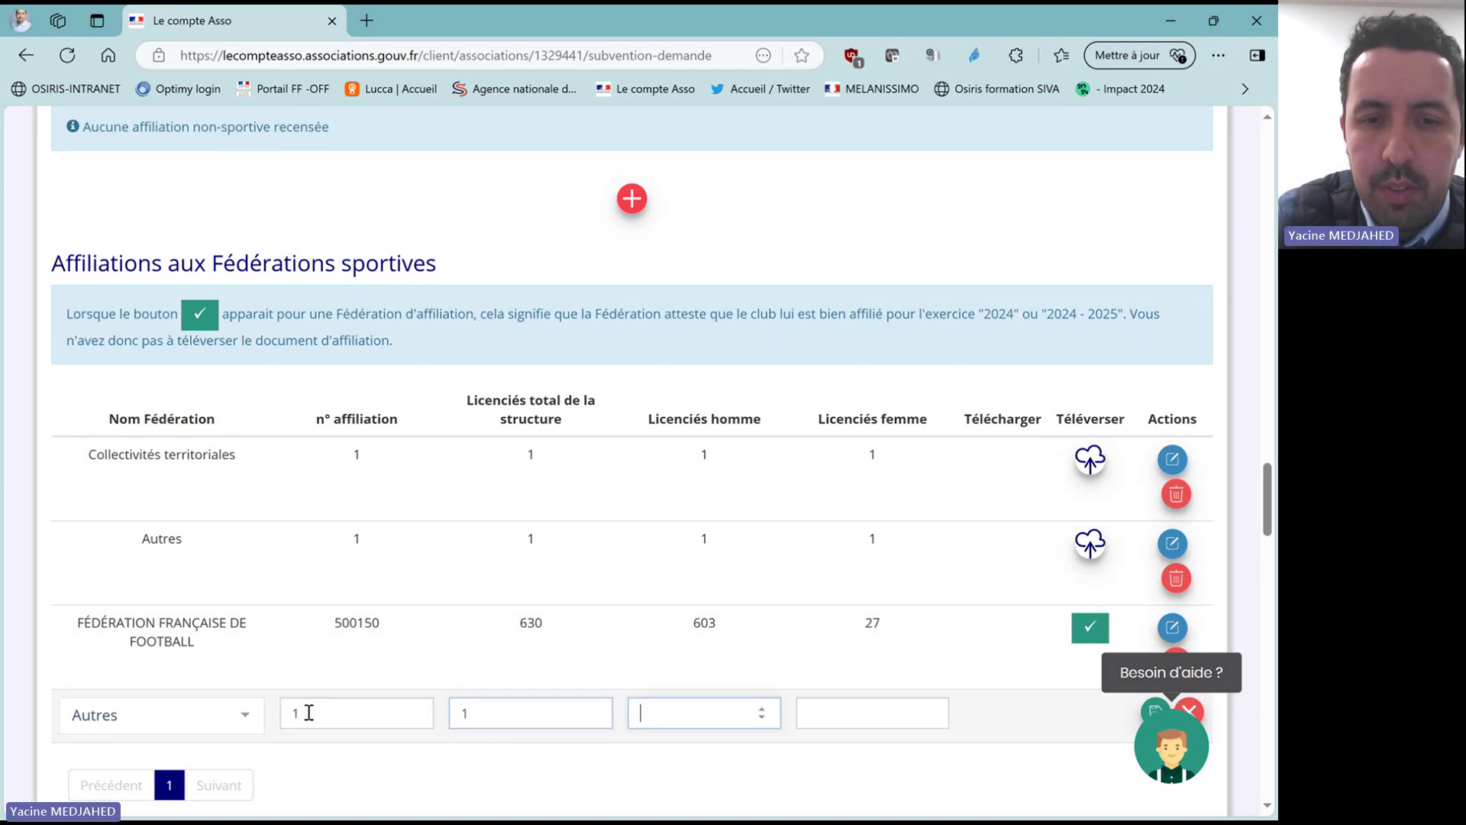
type("1")
key("Tab")
type("1")
scroll(310, 716, "down", 3)
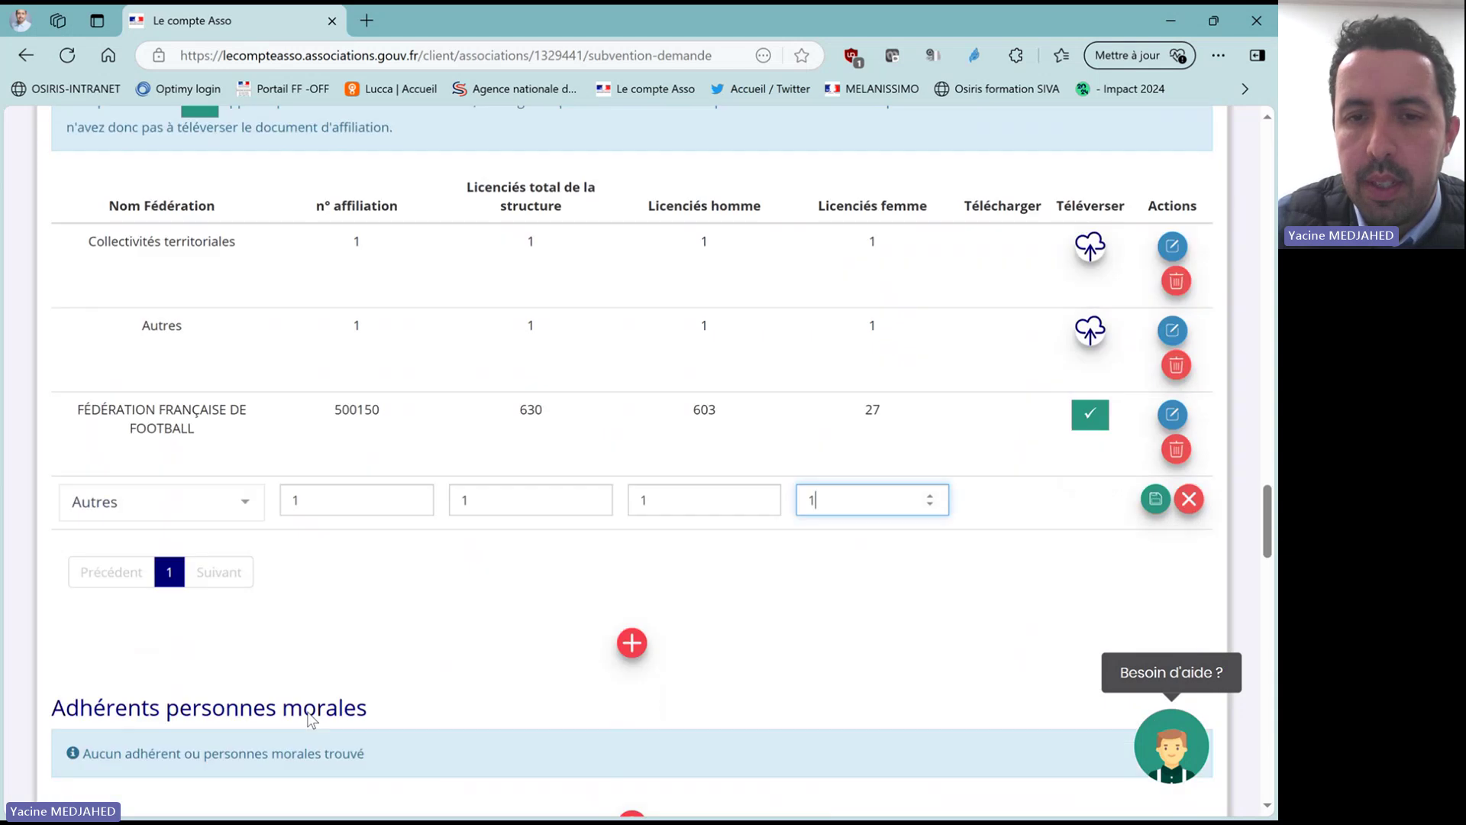
scroll(310, 720, "down", 1)
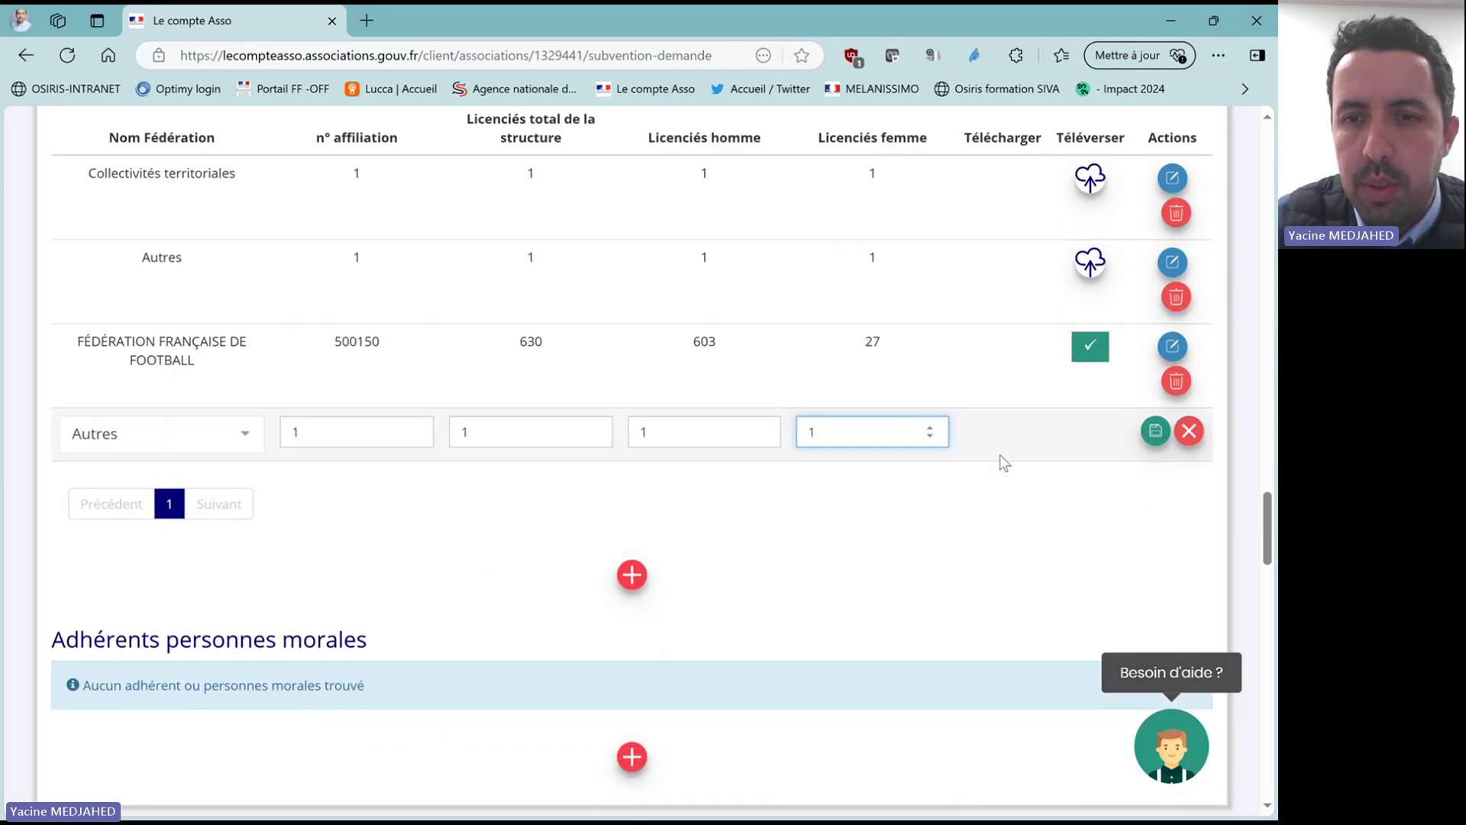
left_click(1155, 431)
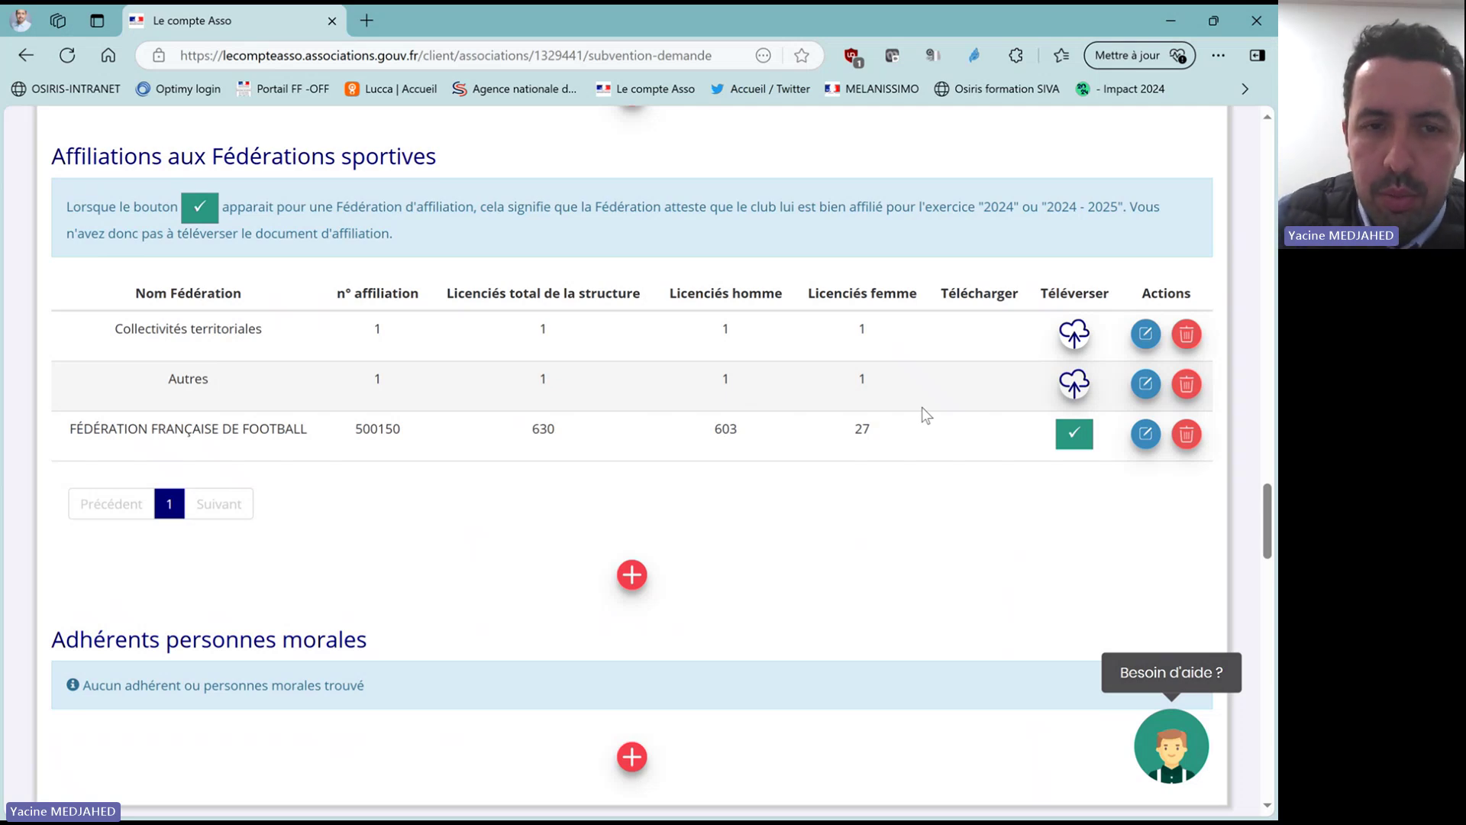
Review the federation affiliations, legal-entity members, association approvals and the applicant's human resources for 2023 to 2025.
scroll(3, 627, "down", 2)
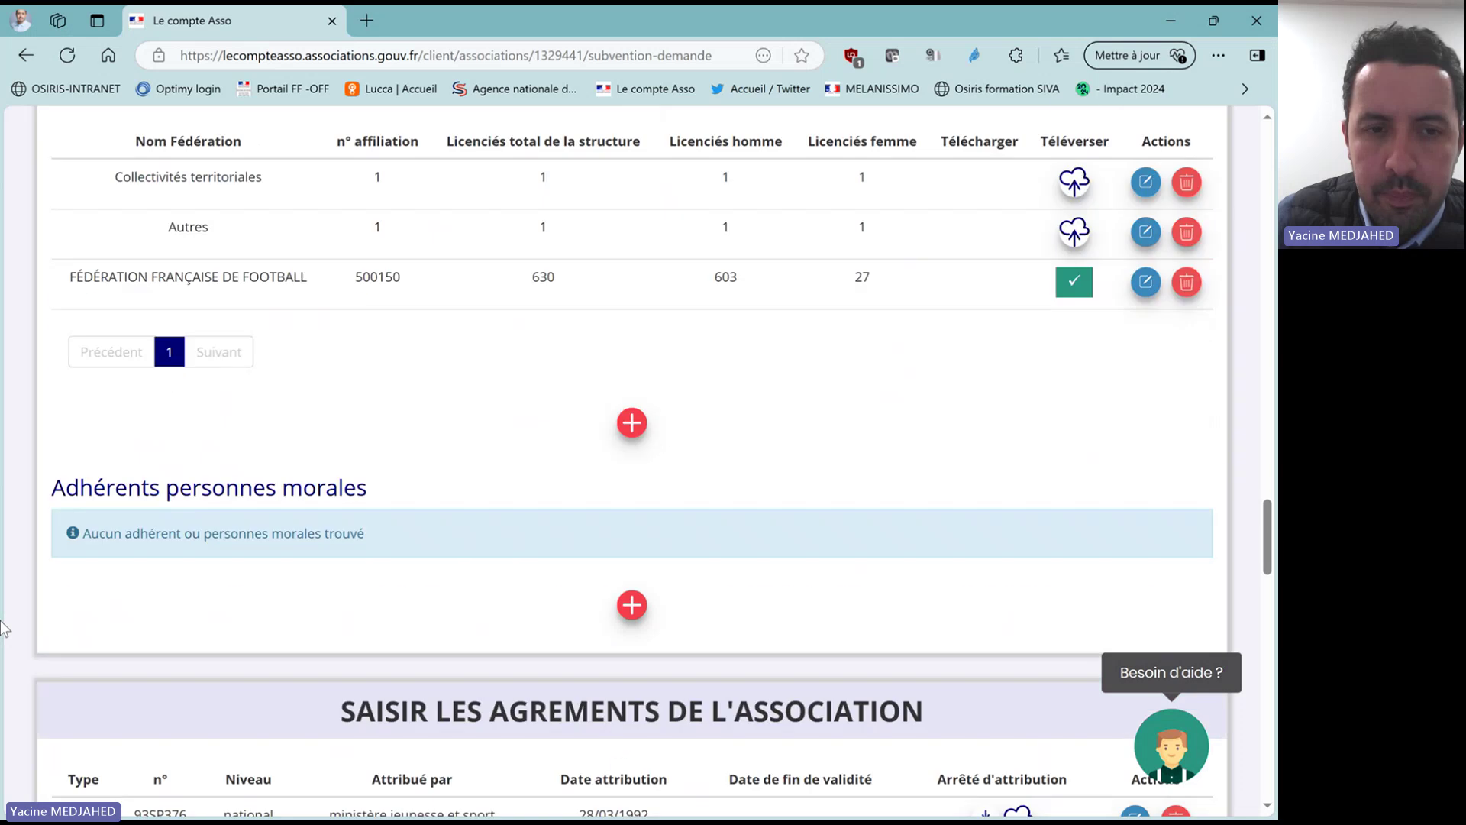
scroll(3, 627, "down", 4)
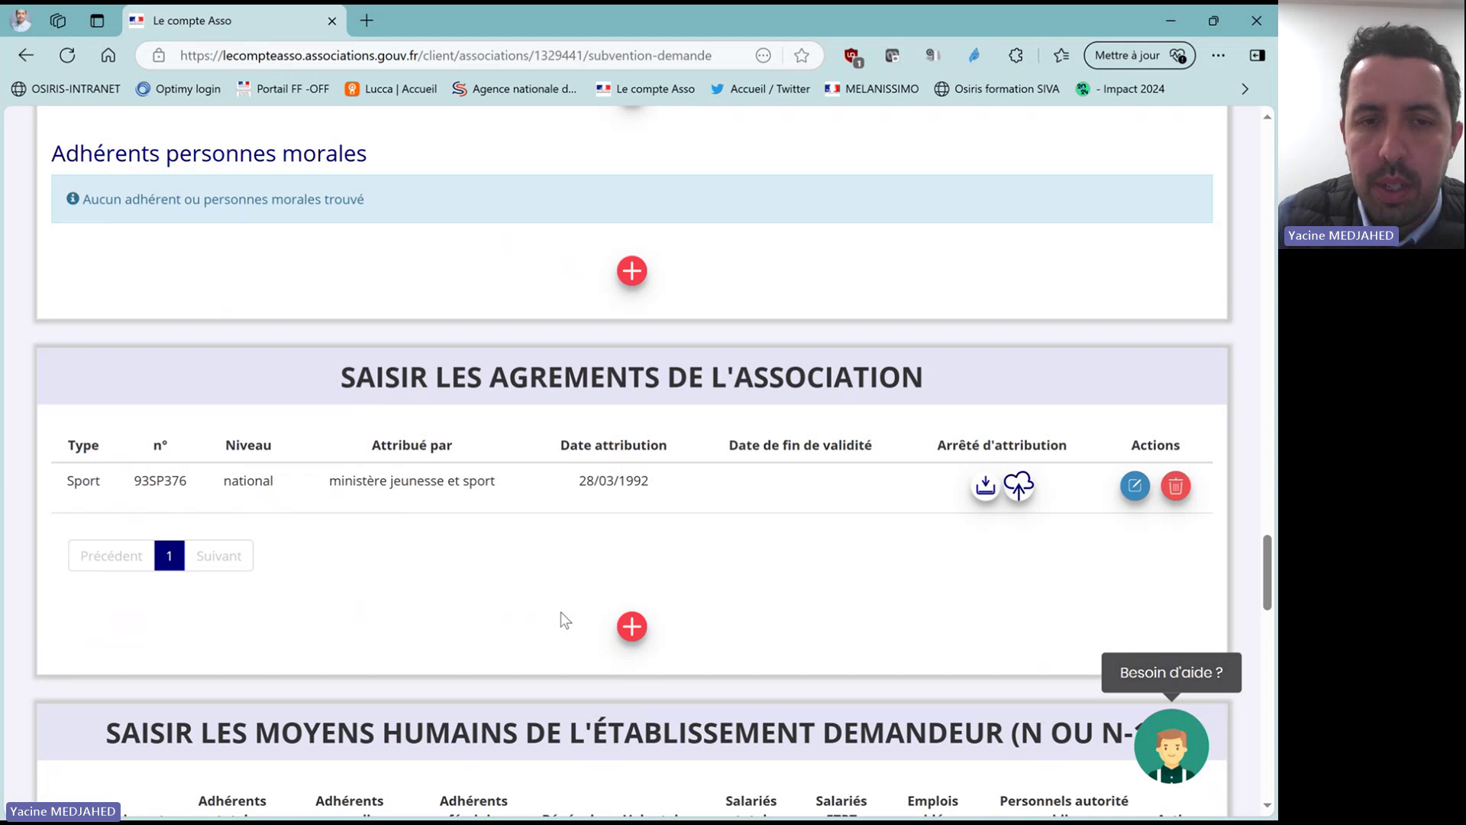
scroll(22, 623, "down", 5)
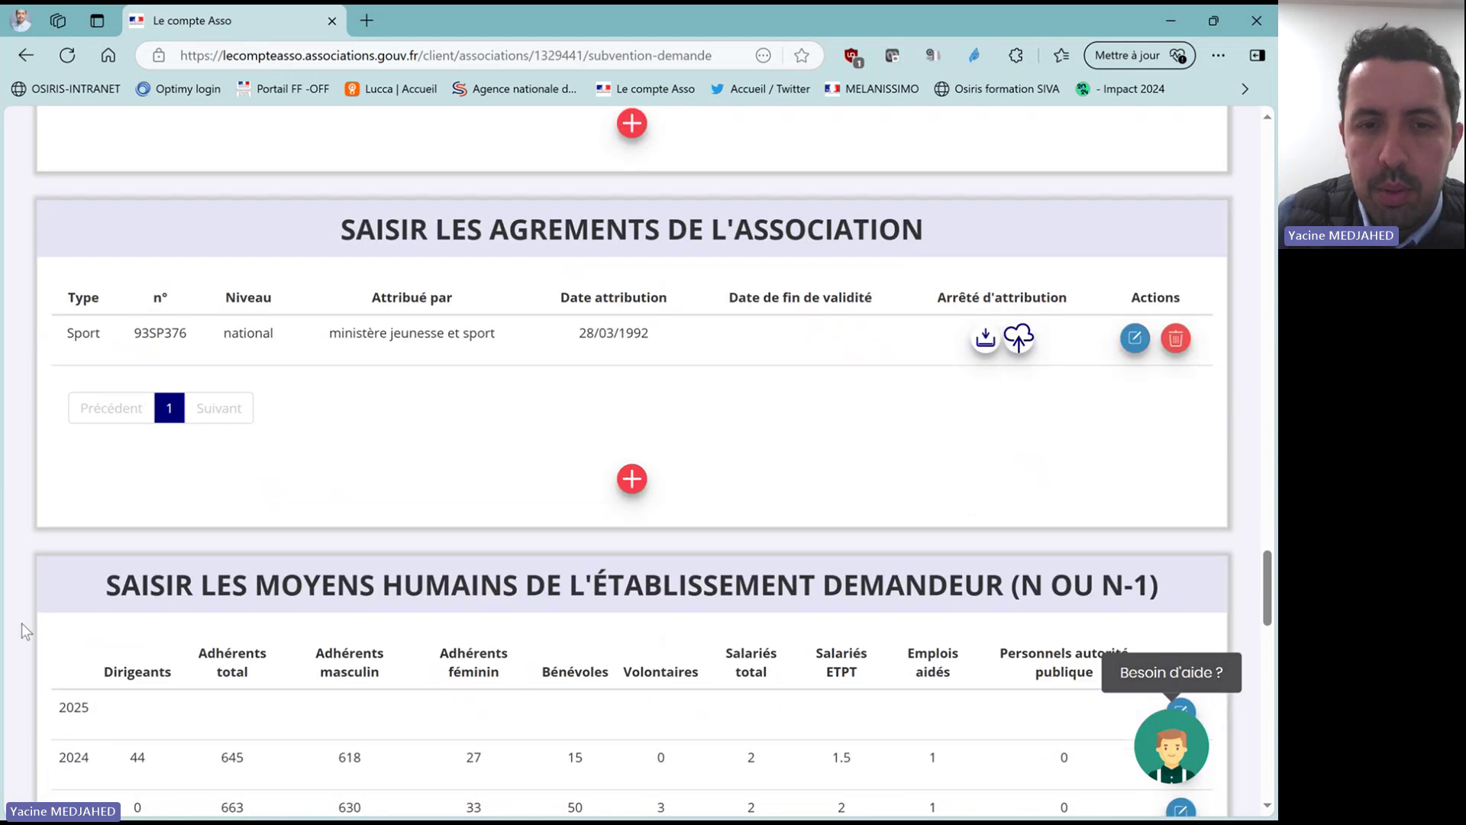
scroll(32, 478, "down", 1)
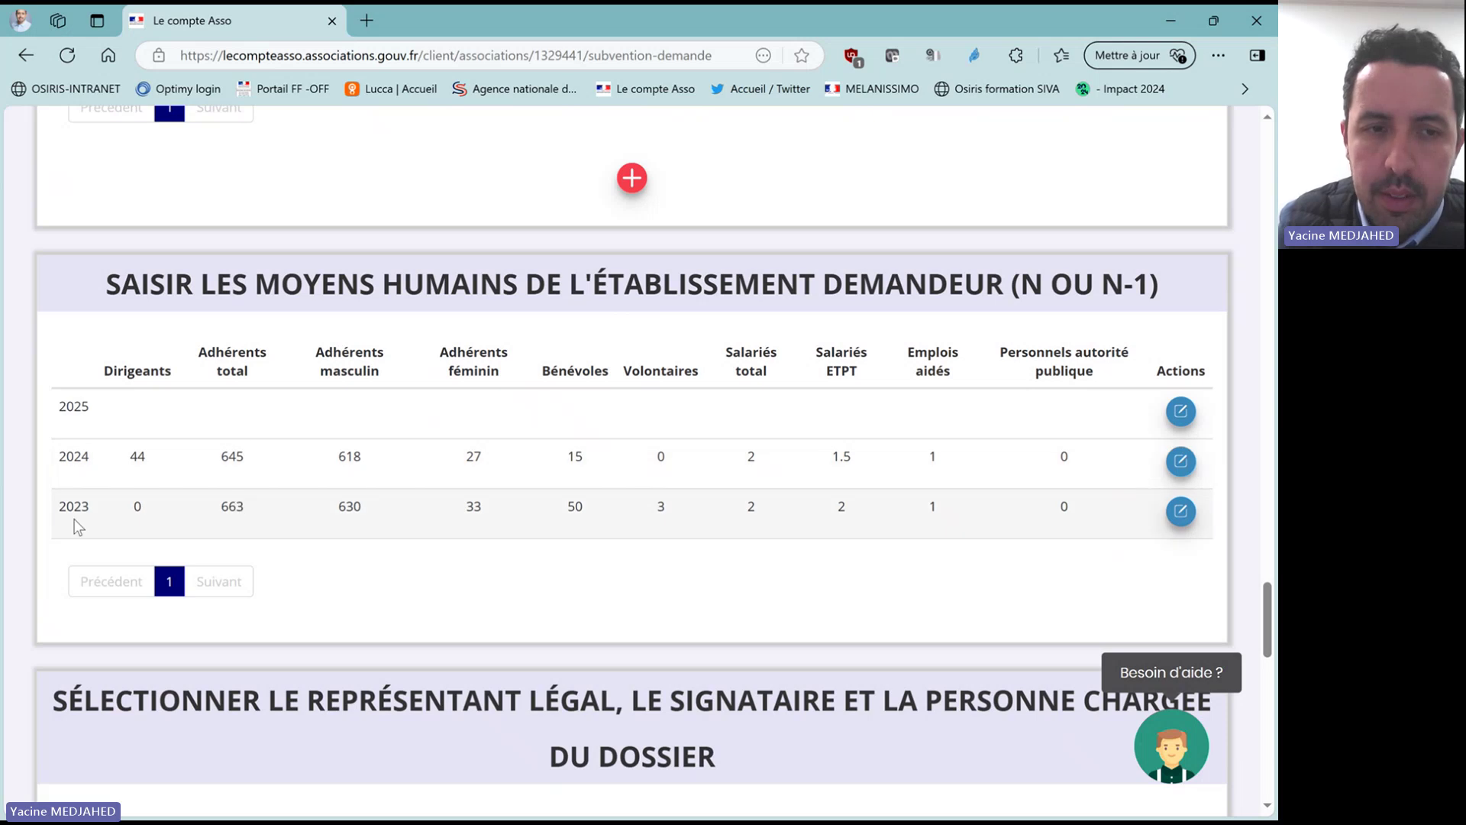
scroll(6, 554, "down", 1)
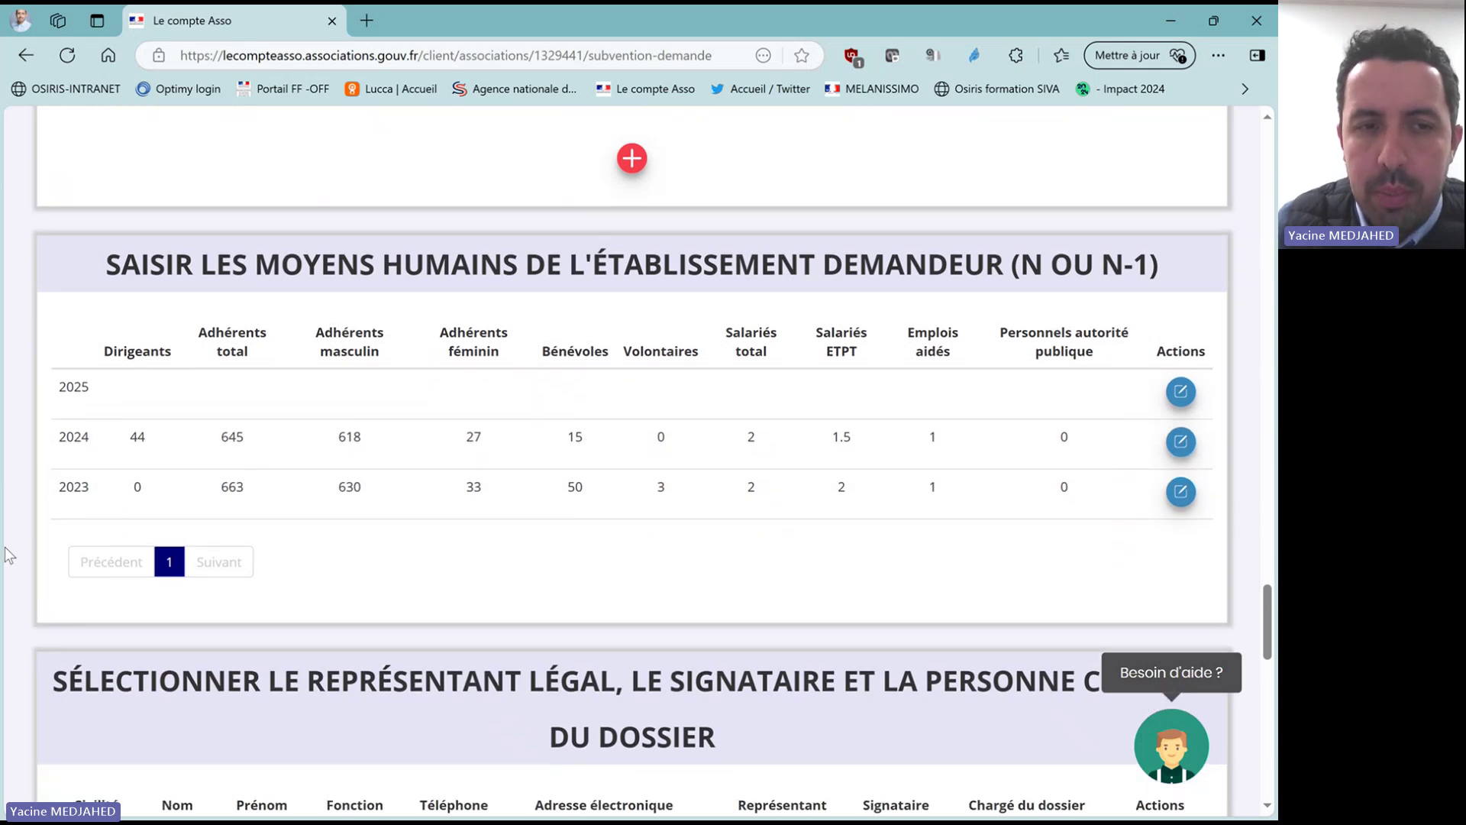
scroll(21, 520, "down", 5)
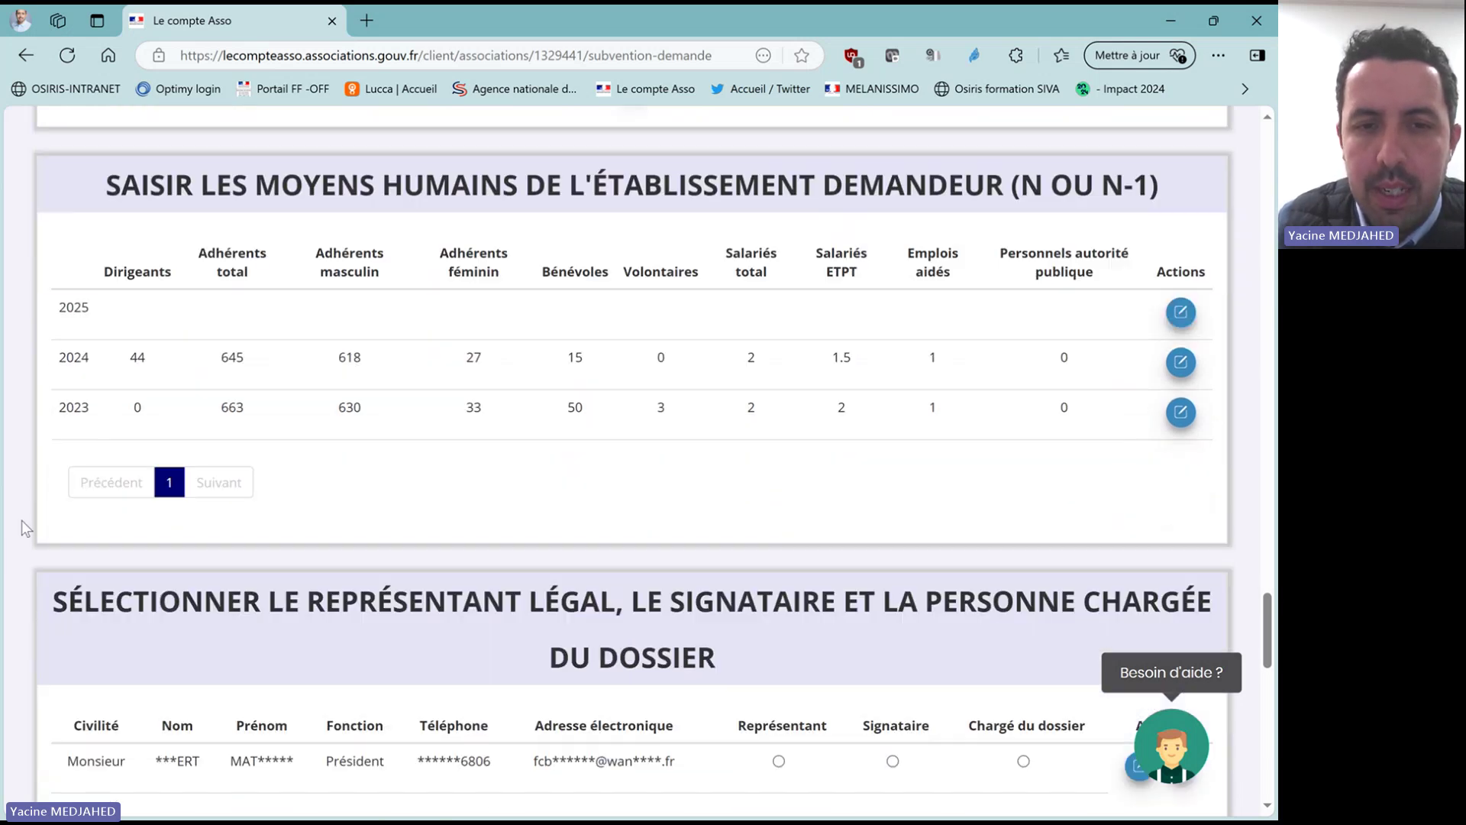
Designate the association's president as legal representative, signatory and person in charge of the file.
scroll(21, 520, "down", 3)
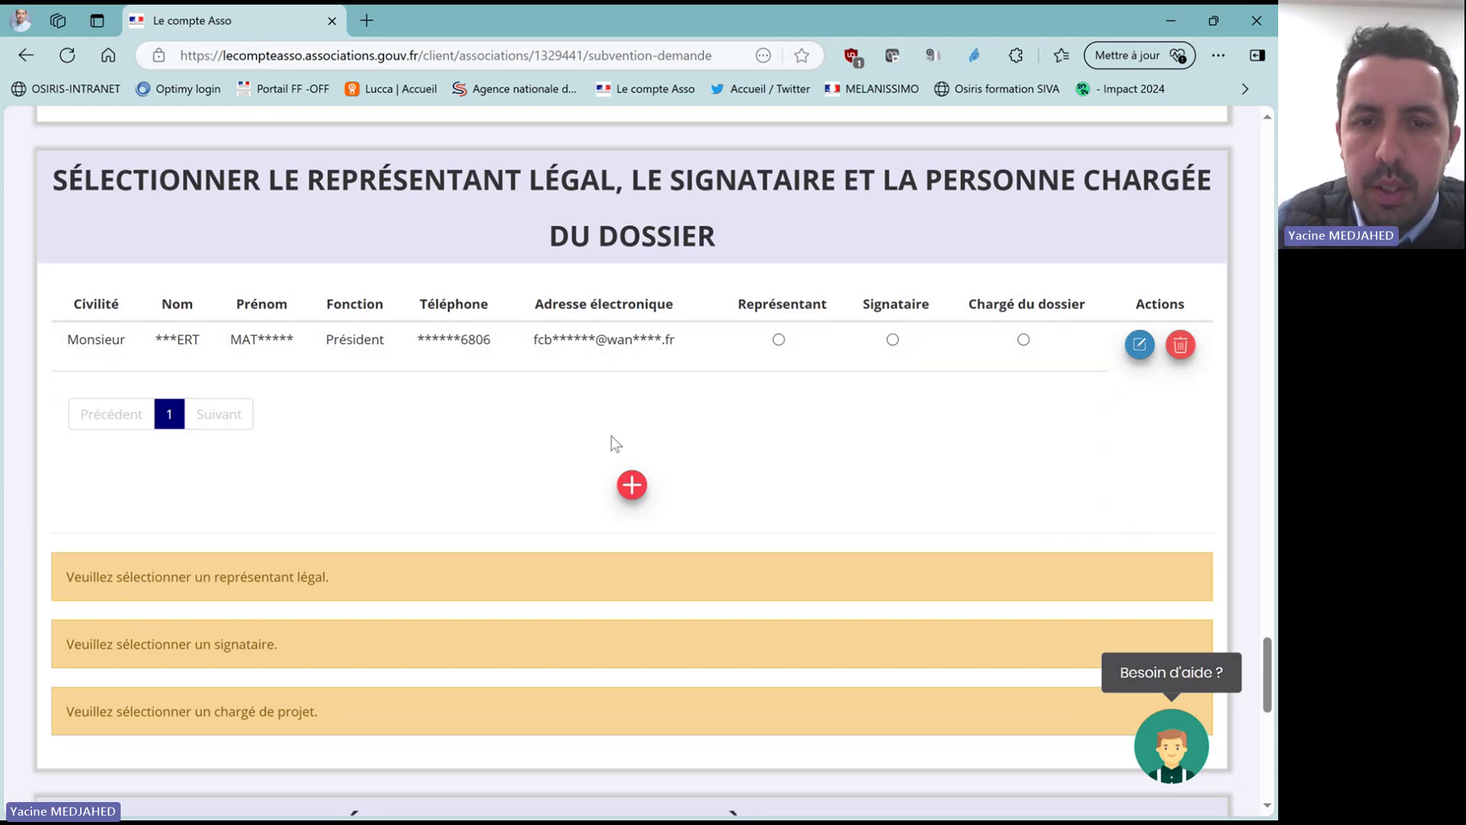
left_click(640, 477)
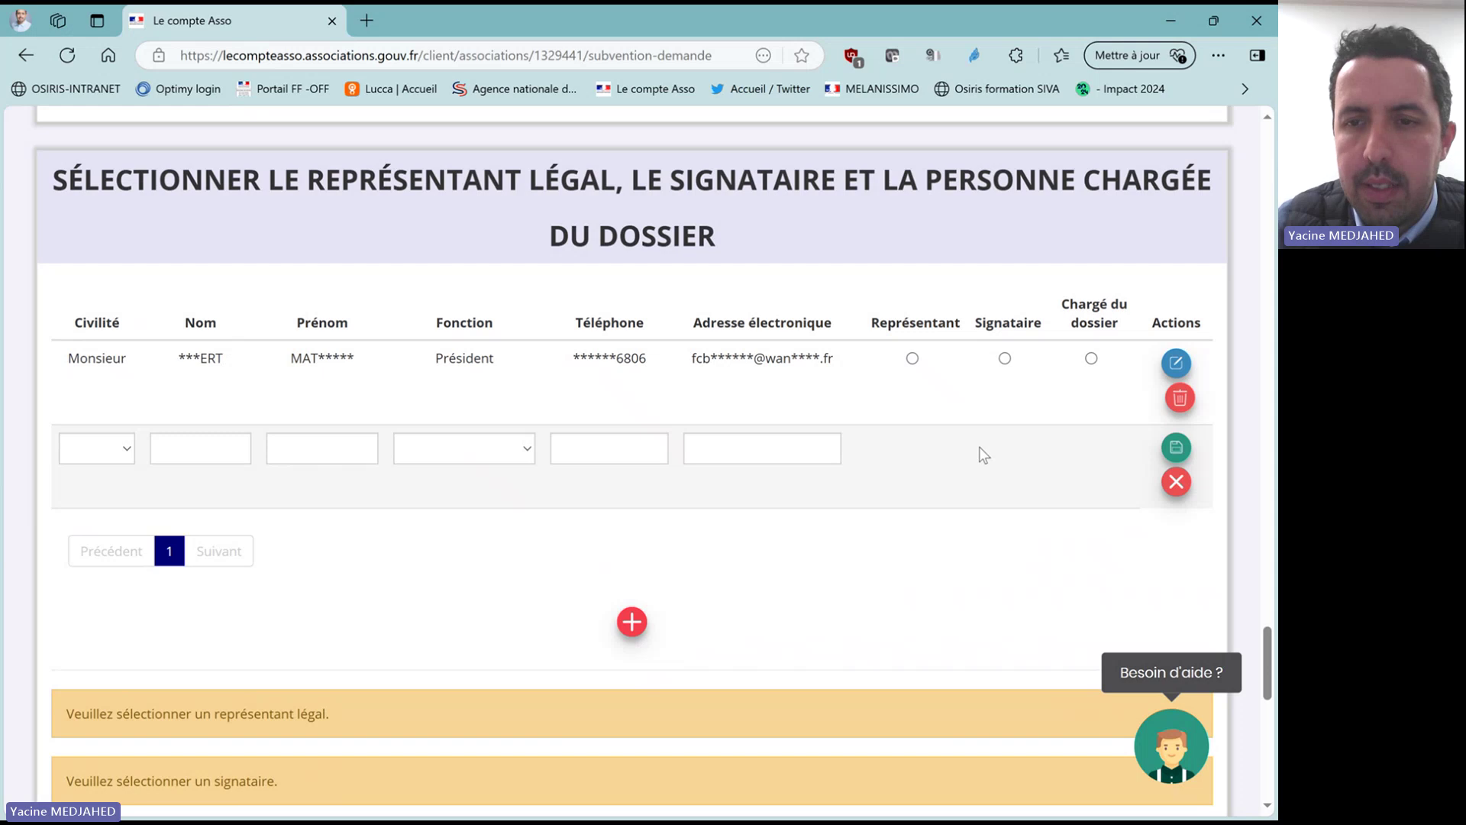
left_click(1176, 481)
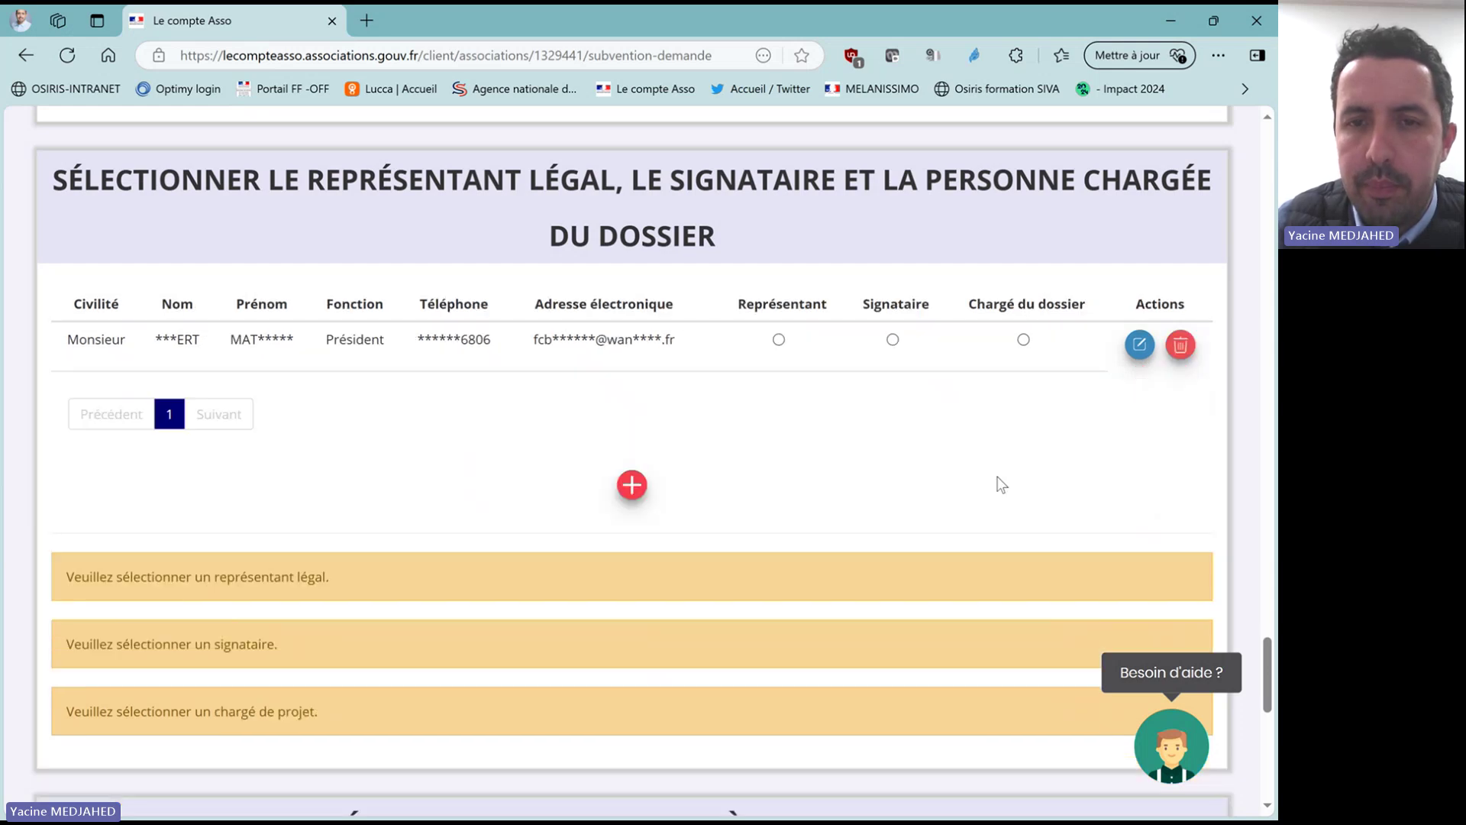
left_click(779, 340)
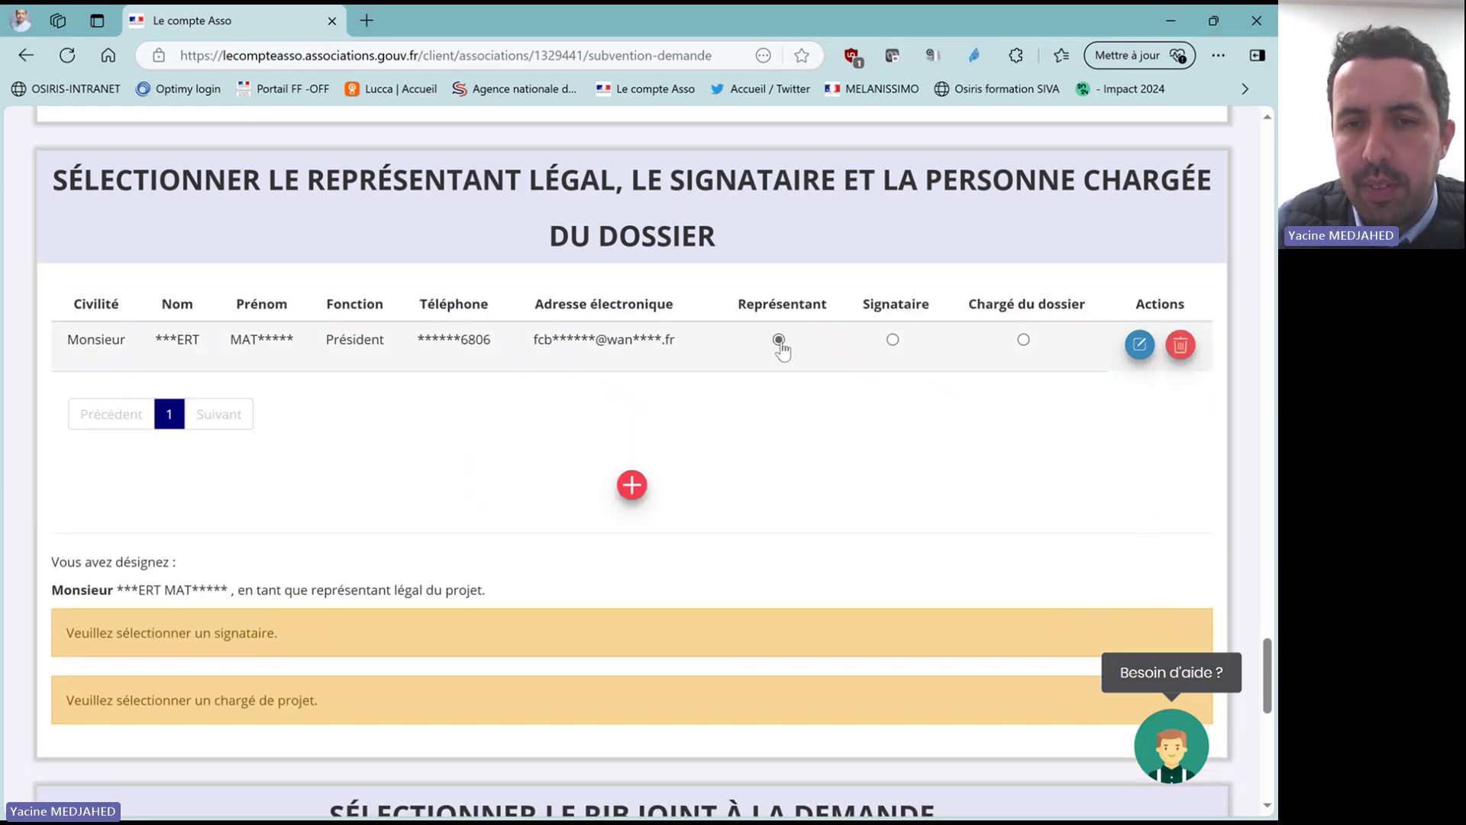
left_click(893, 341)
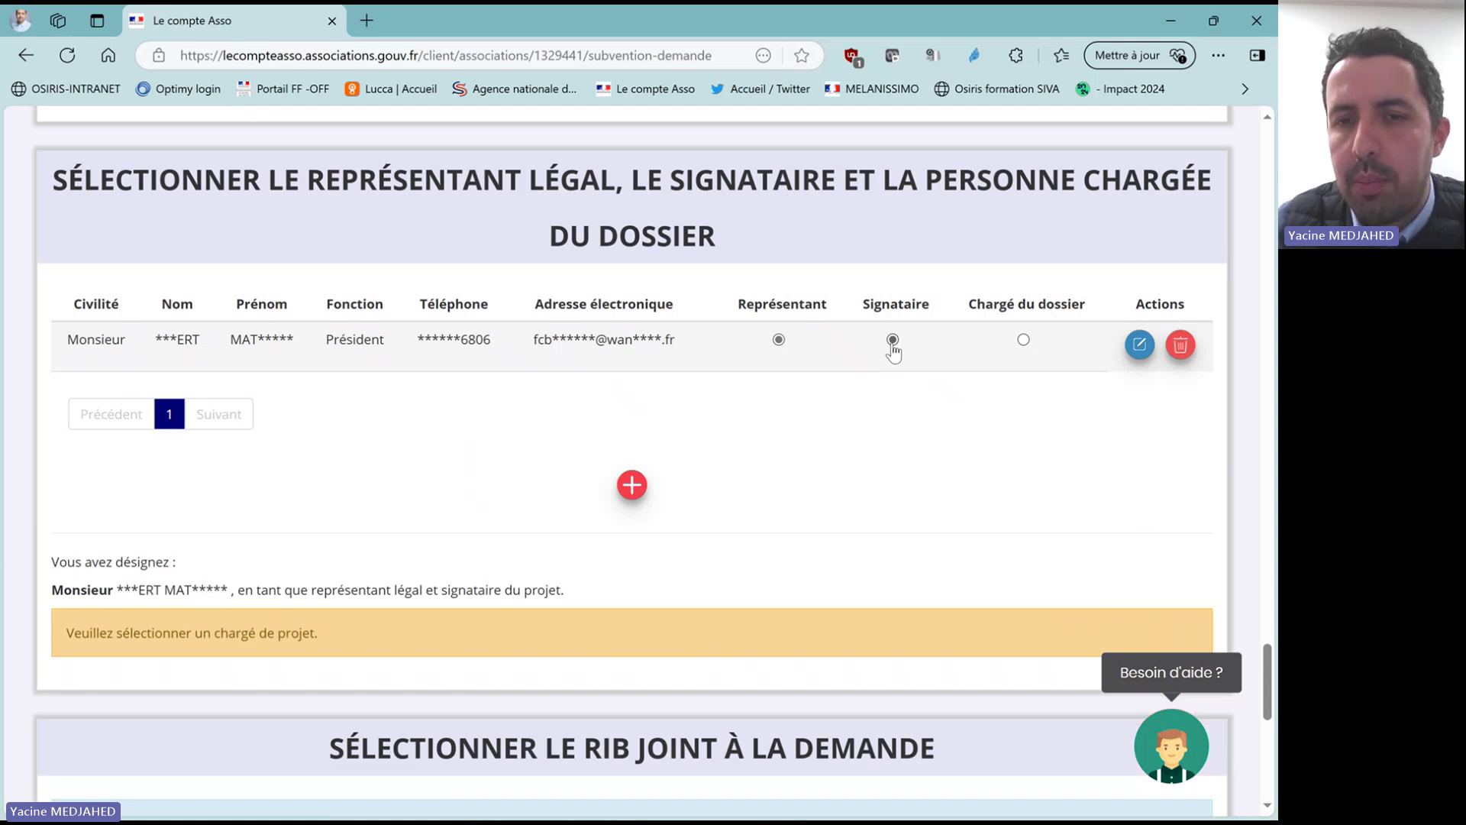
left_click(1024, 340)
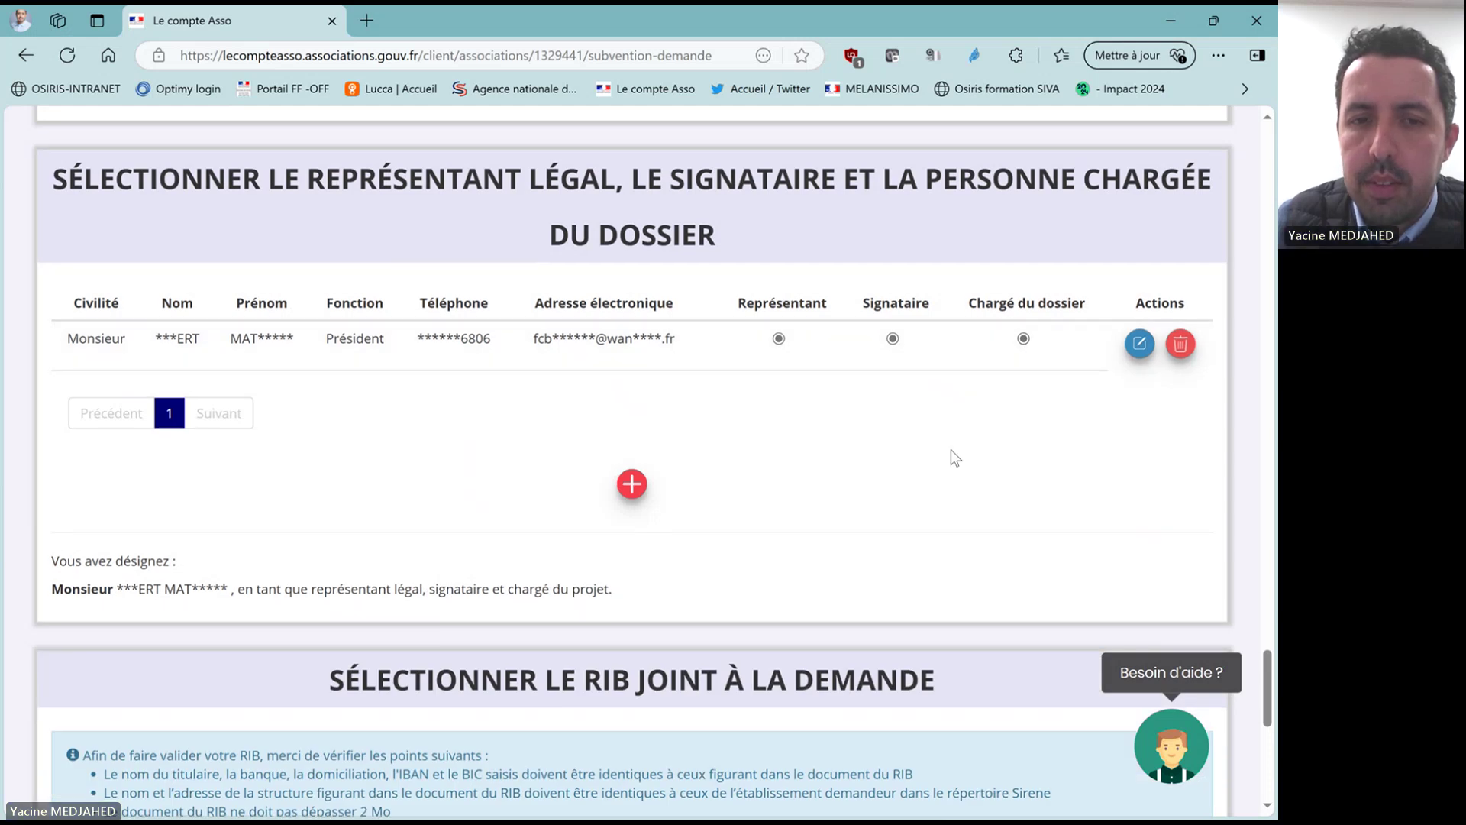
Check the bank details attached to the request and the RIB validation rules, and preview the blank entry for an additional bank account.
scroll(519, 522, "down", 1)
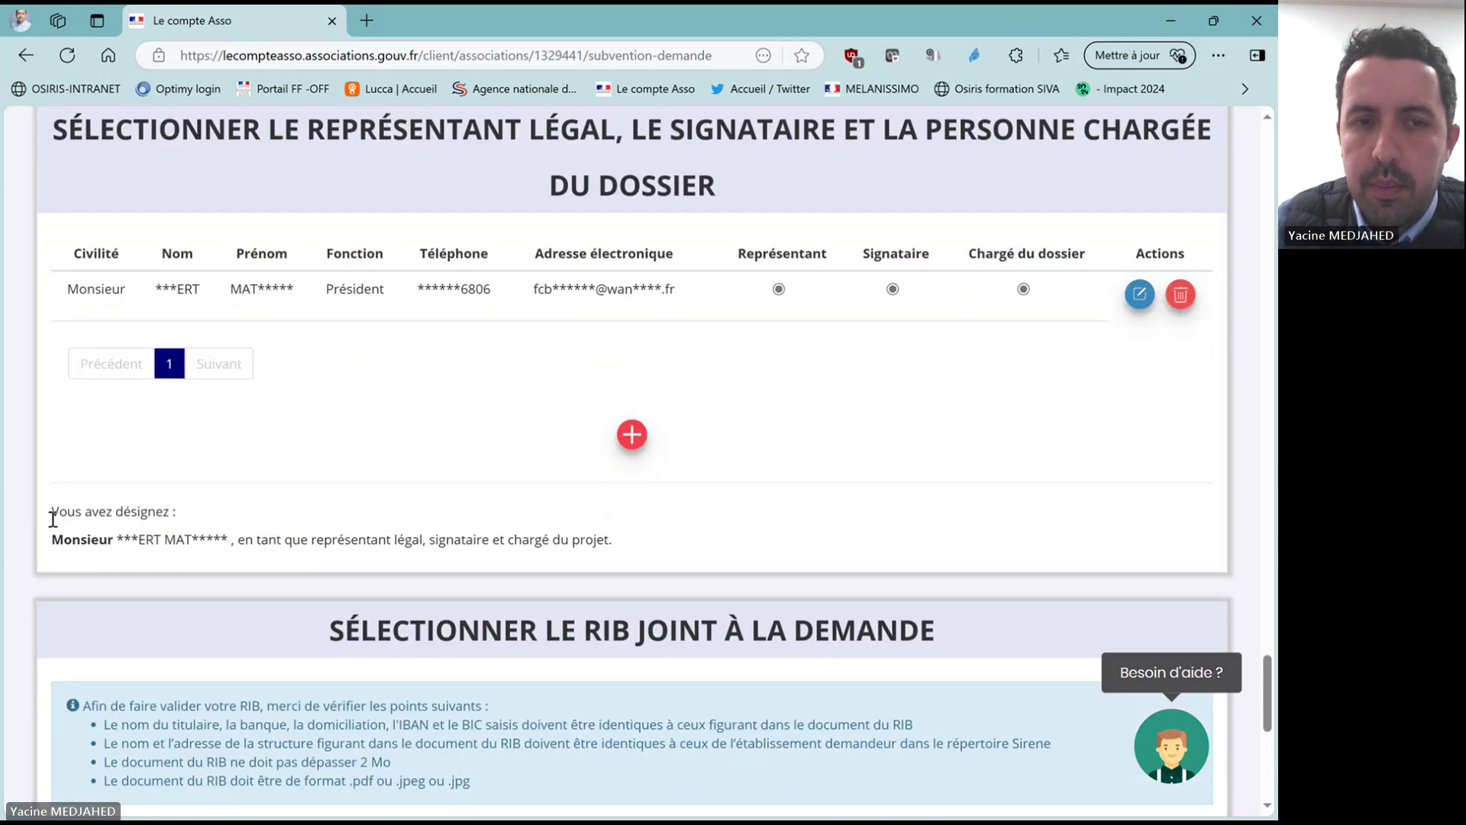
scroll(52, 520, "down", 3)
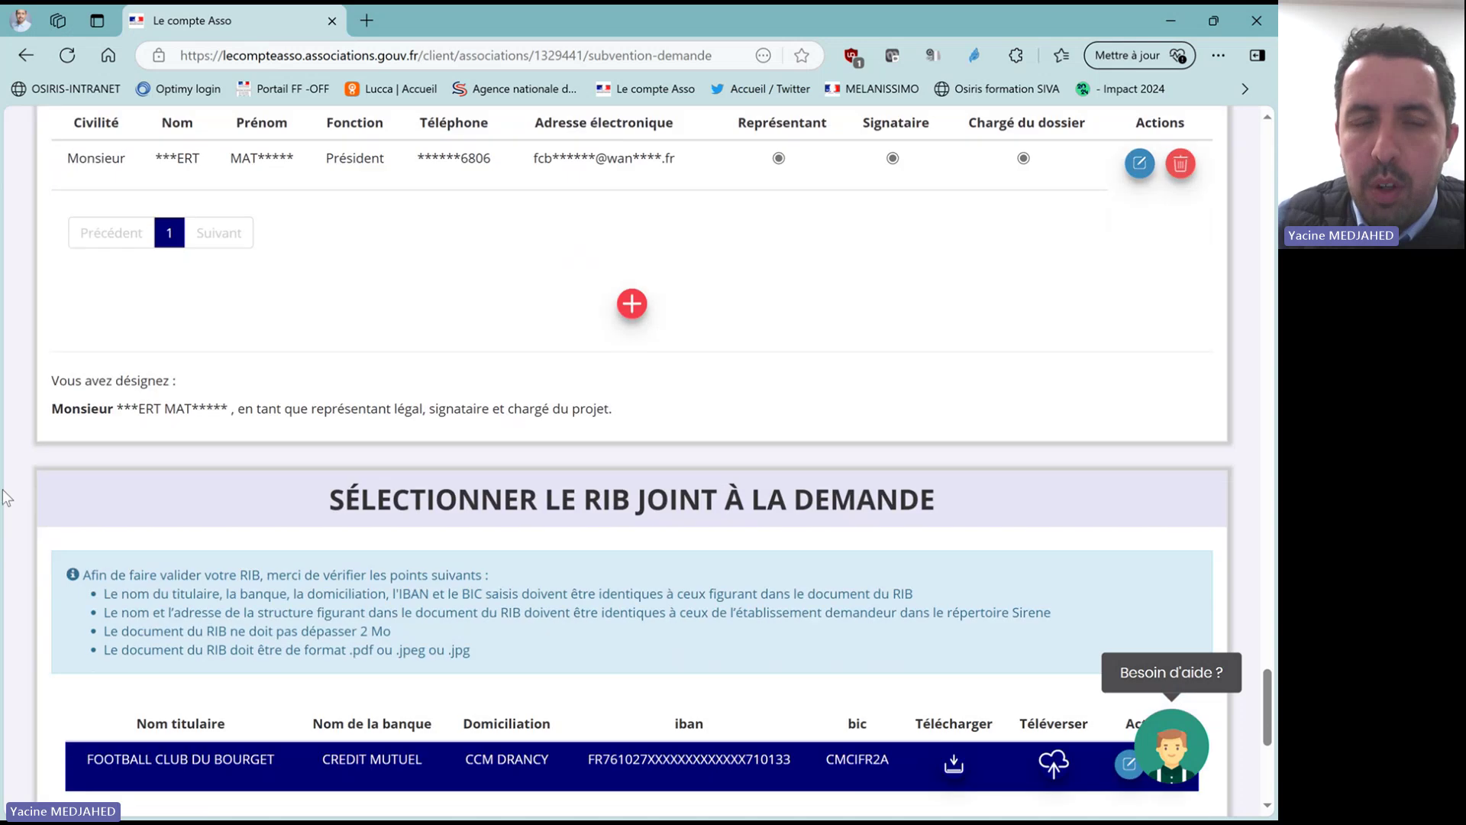
scroll(6, 498, "down", 4)
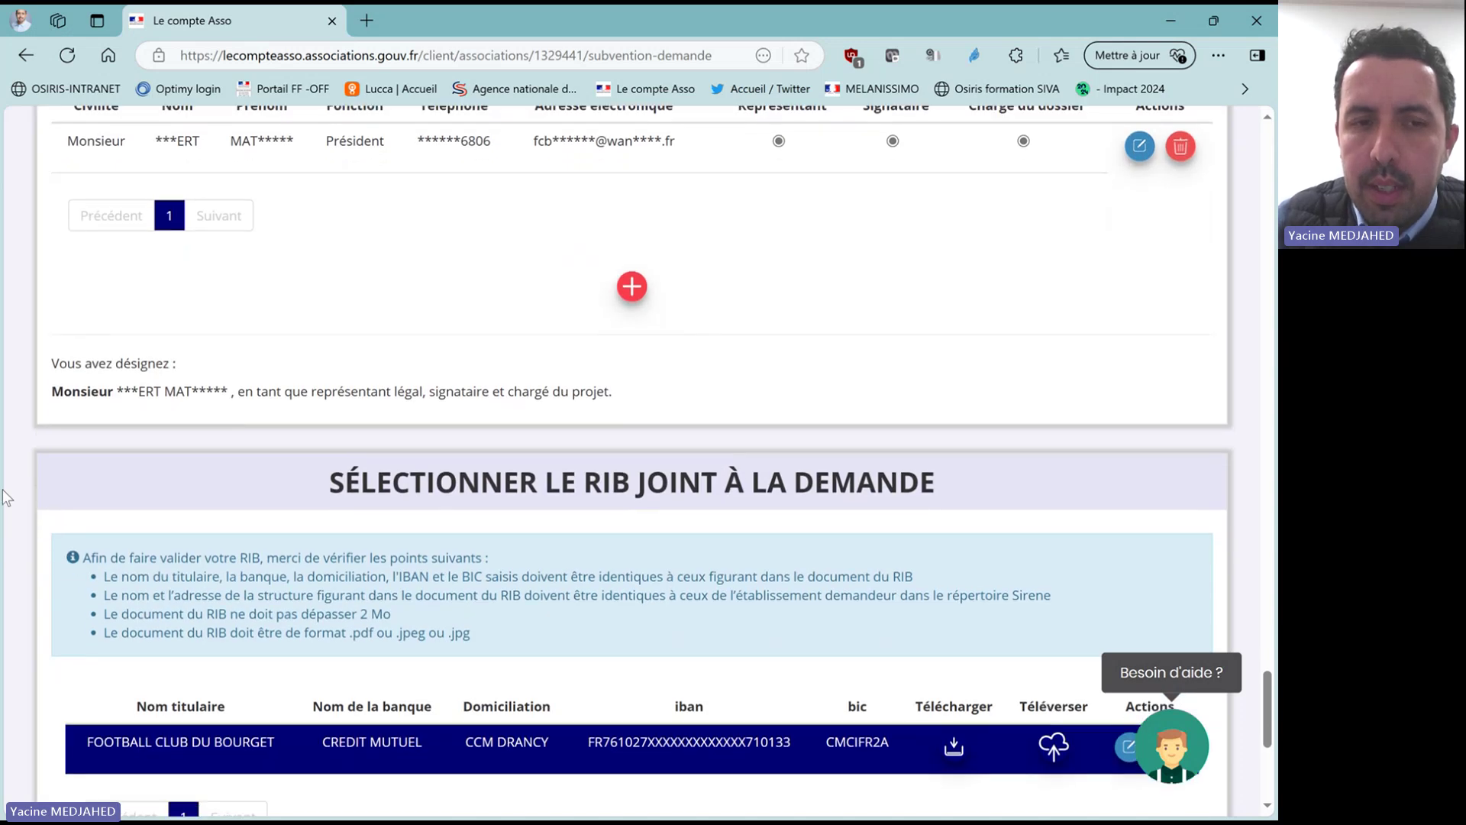
scroll(6, 498, "down", 3)
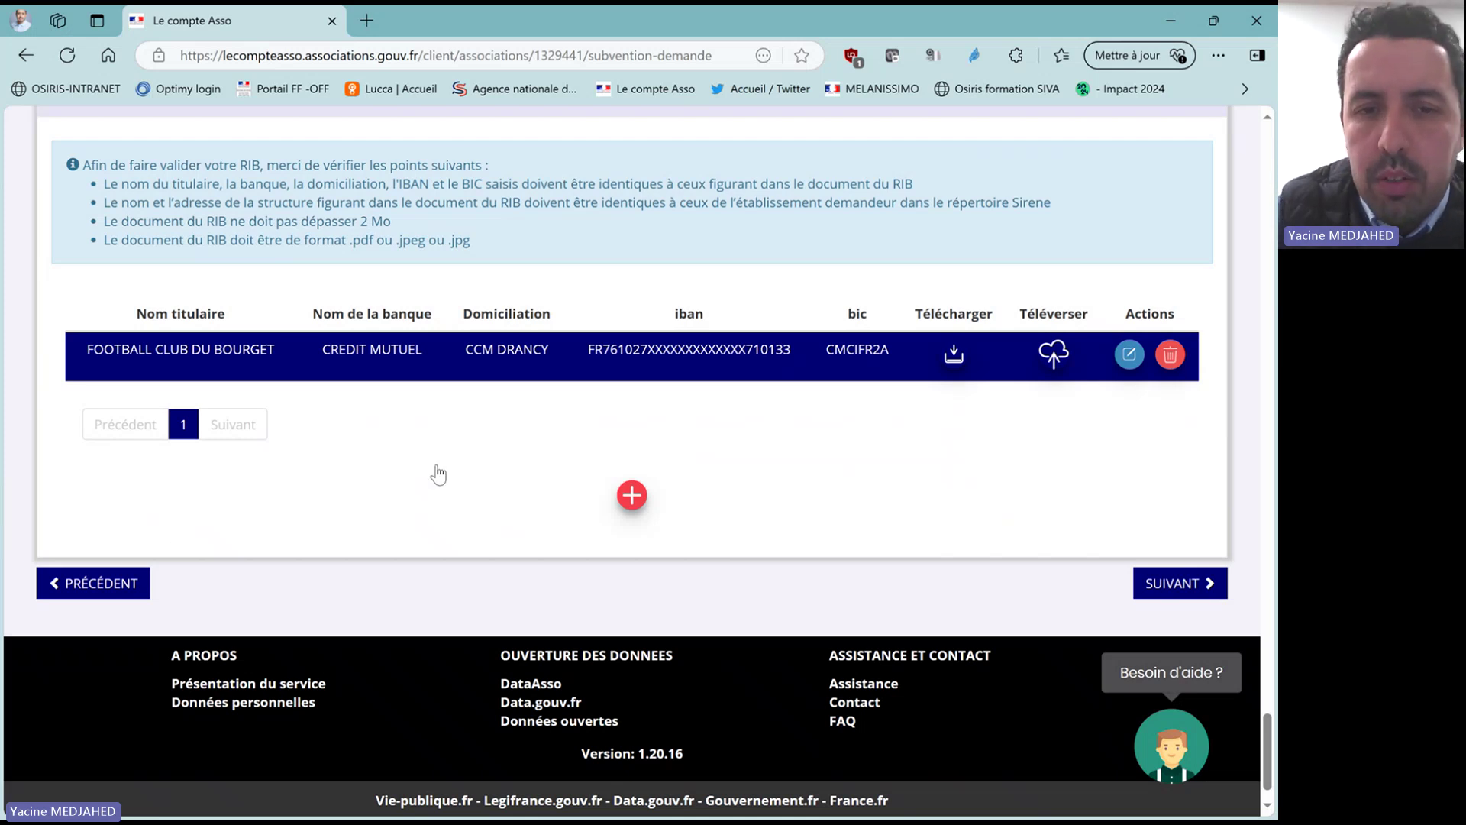
left_click(632, 496)
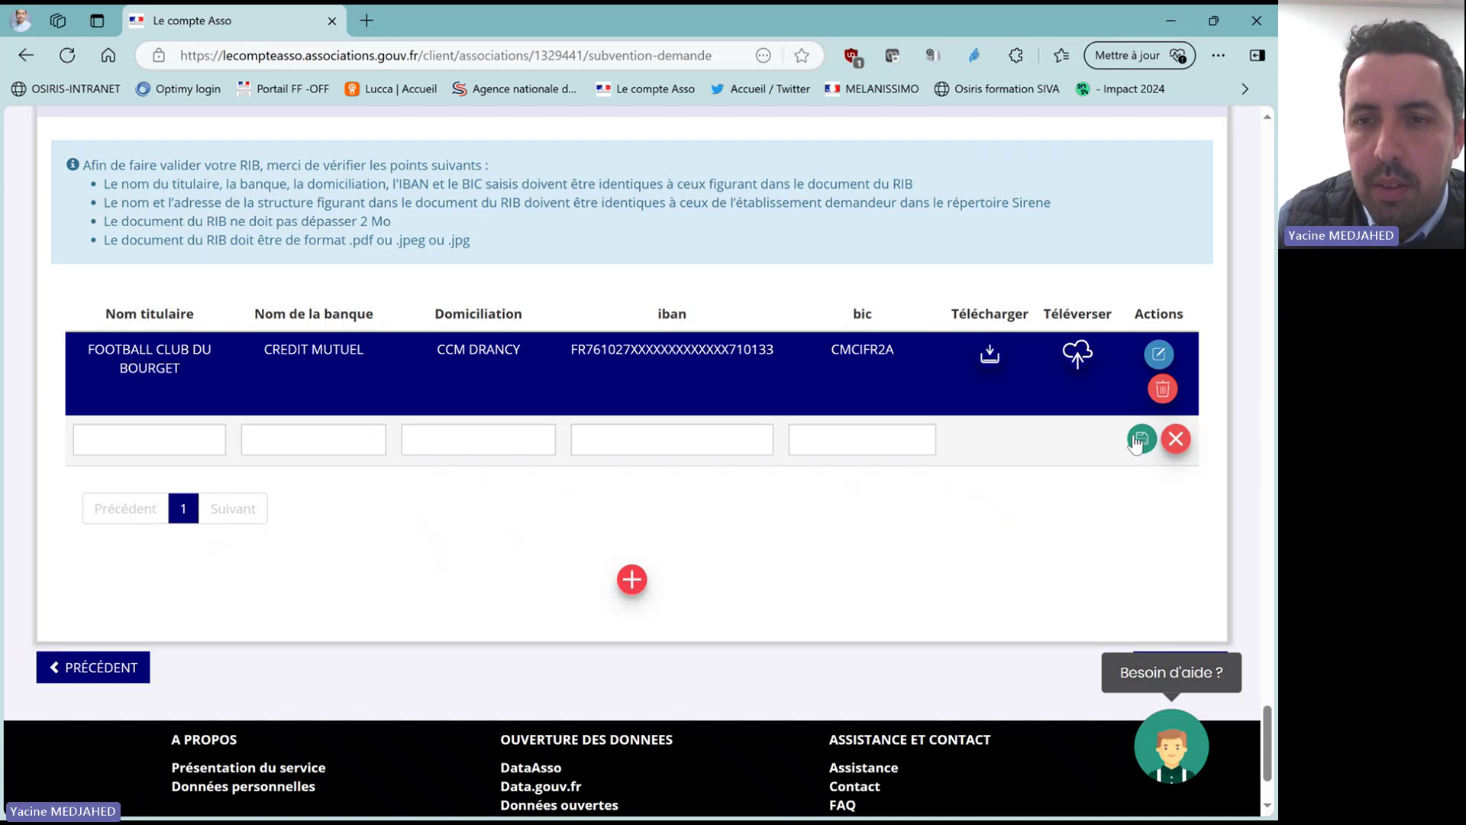
left_click(1175, 441)
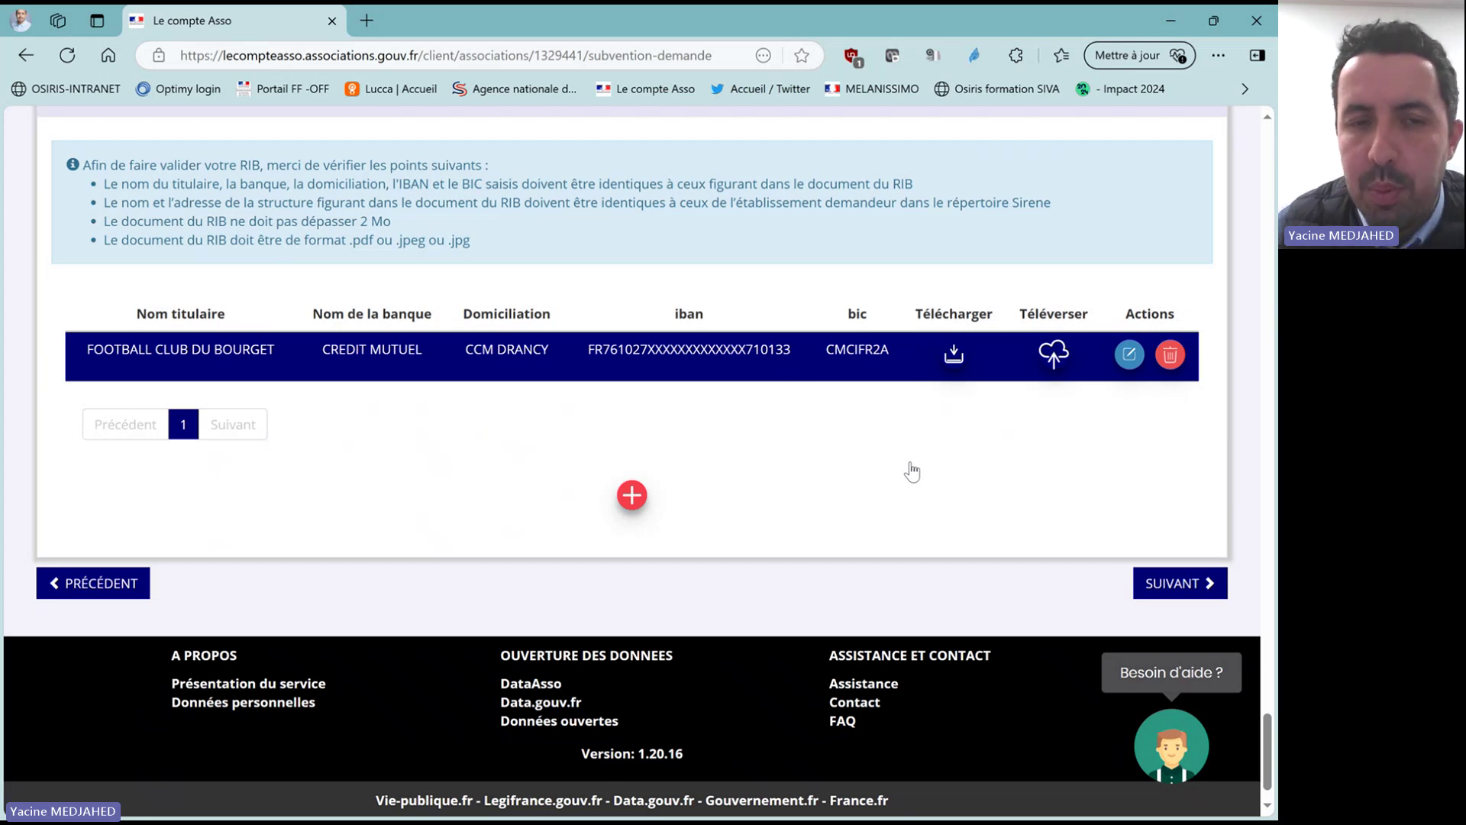
Keep the existing Credit Mutuel RIB and continue to the supporting documents stage.
scroll(911, 471, "down", 1)
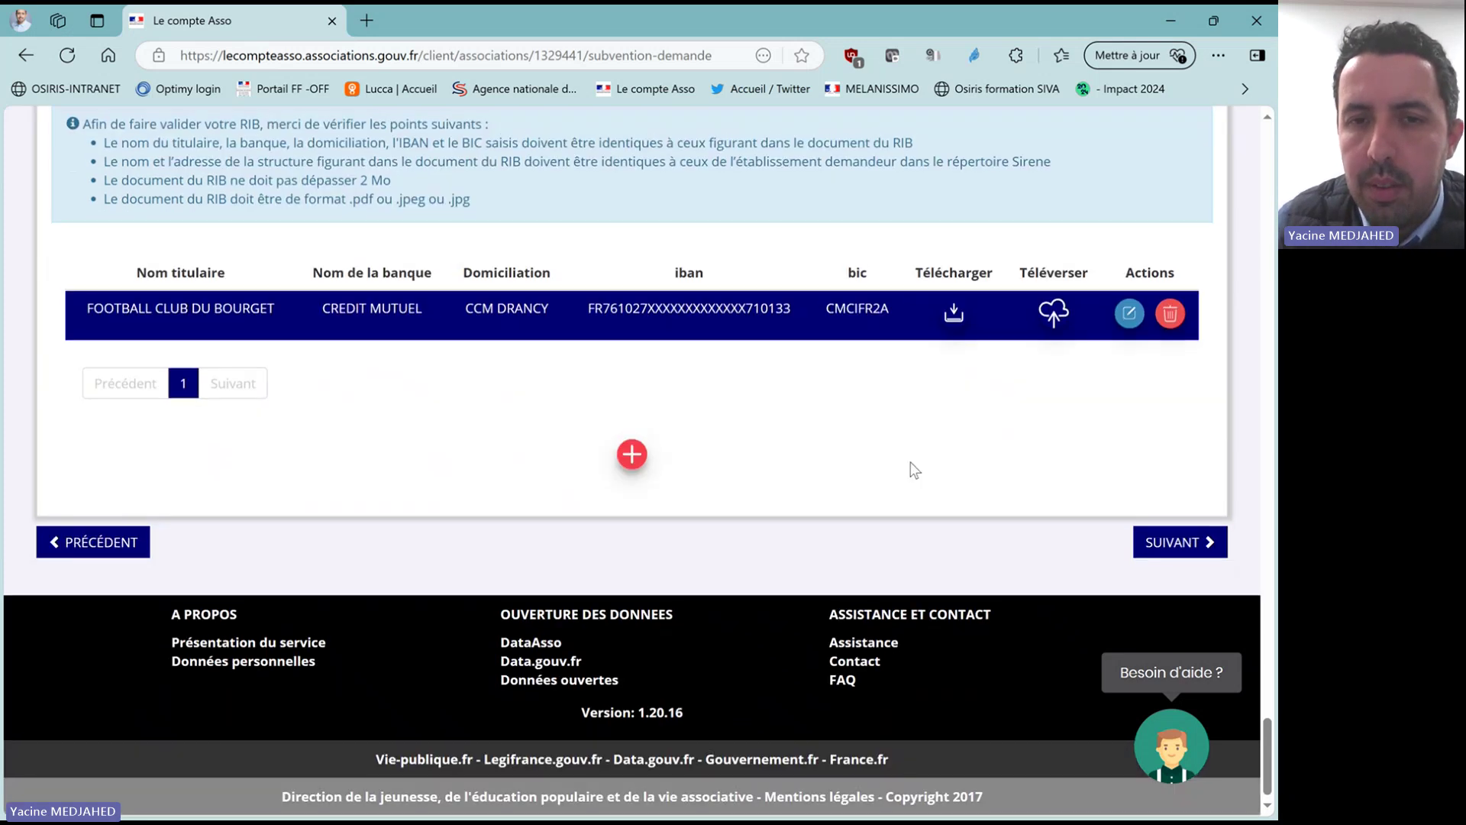
right_click(910, 466)
left_click(864, 489)
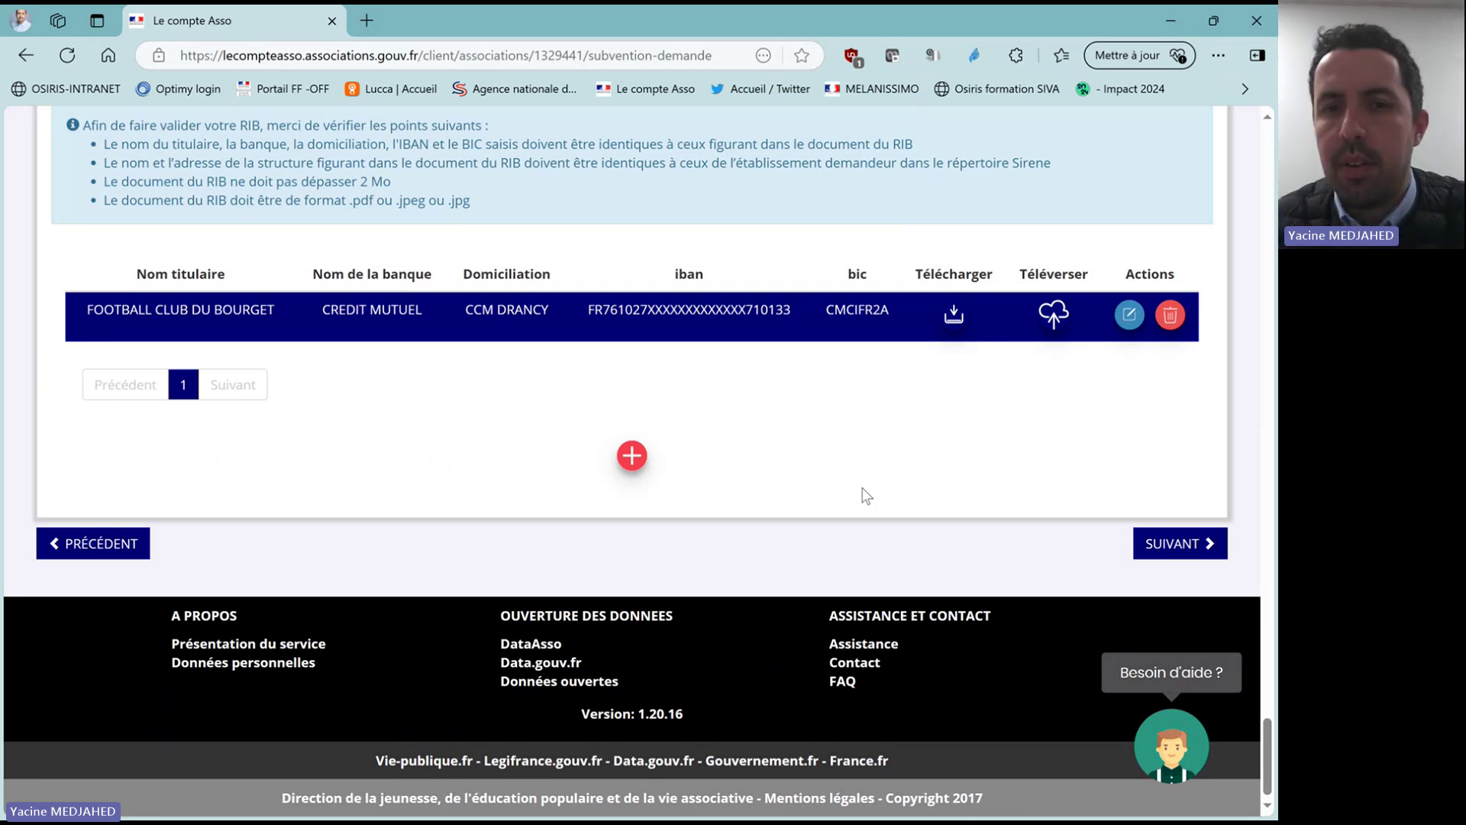
left_click(1172, 548)
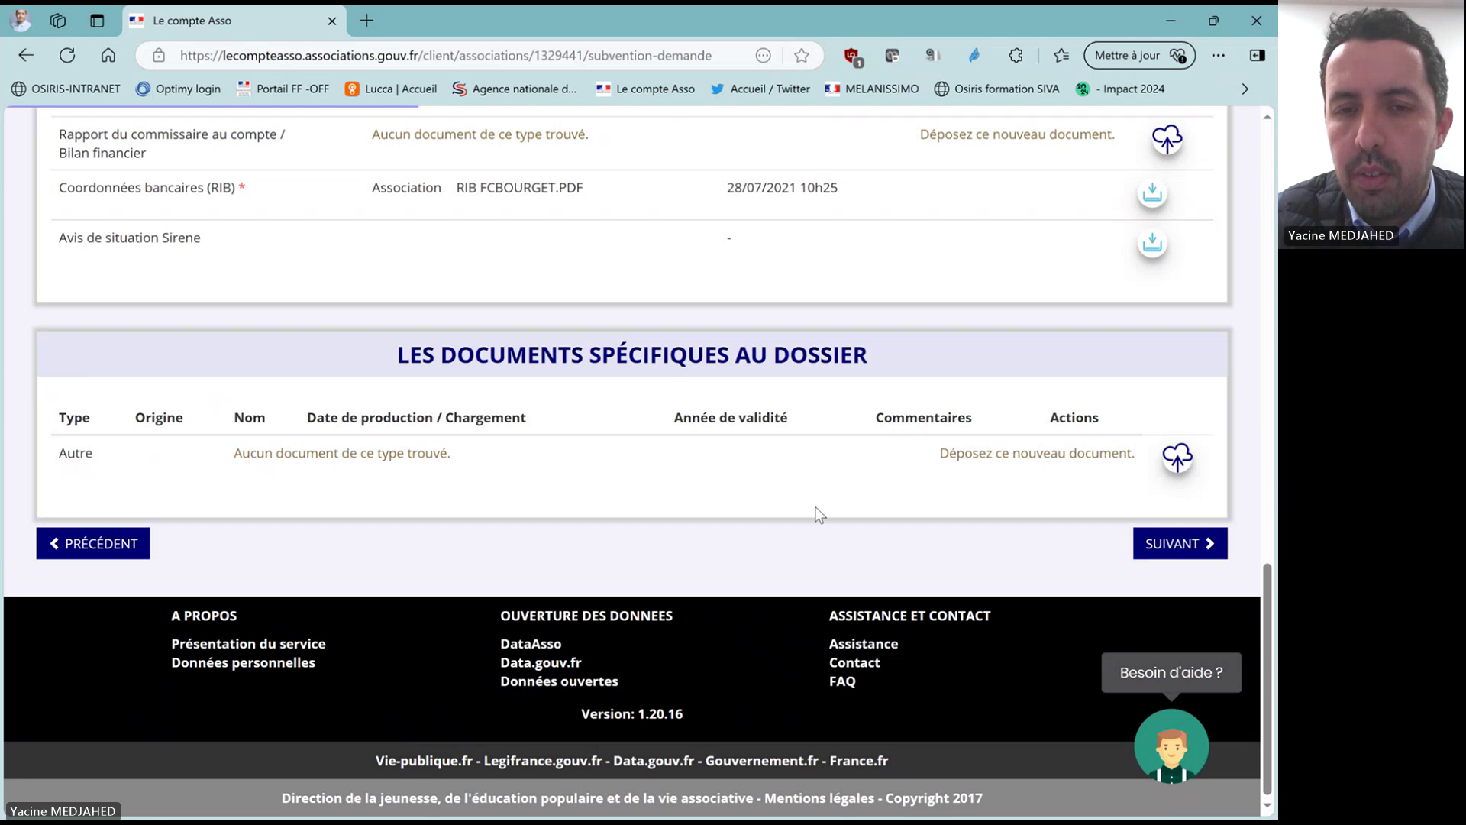
Examine the applicant's supporting documents, checking file names, dates and validity years, through to the documents specific to the file.
scroll(815, 513, "up", 10)
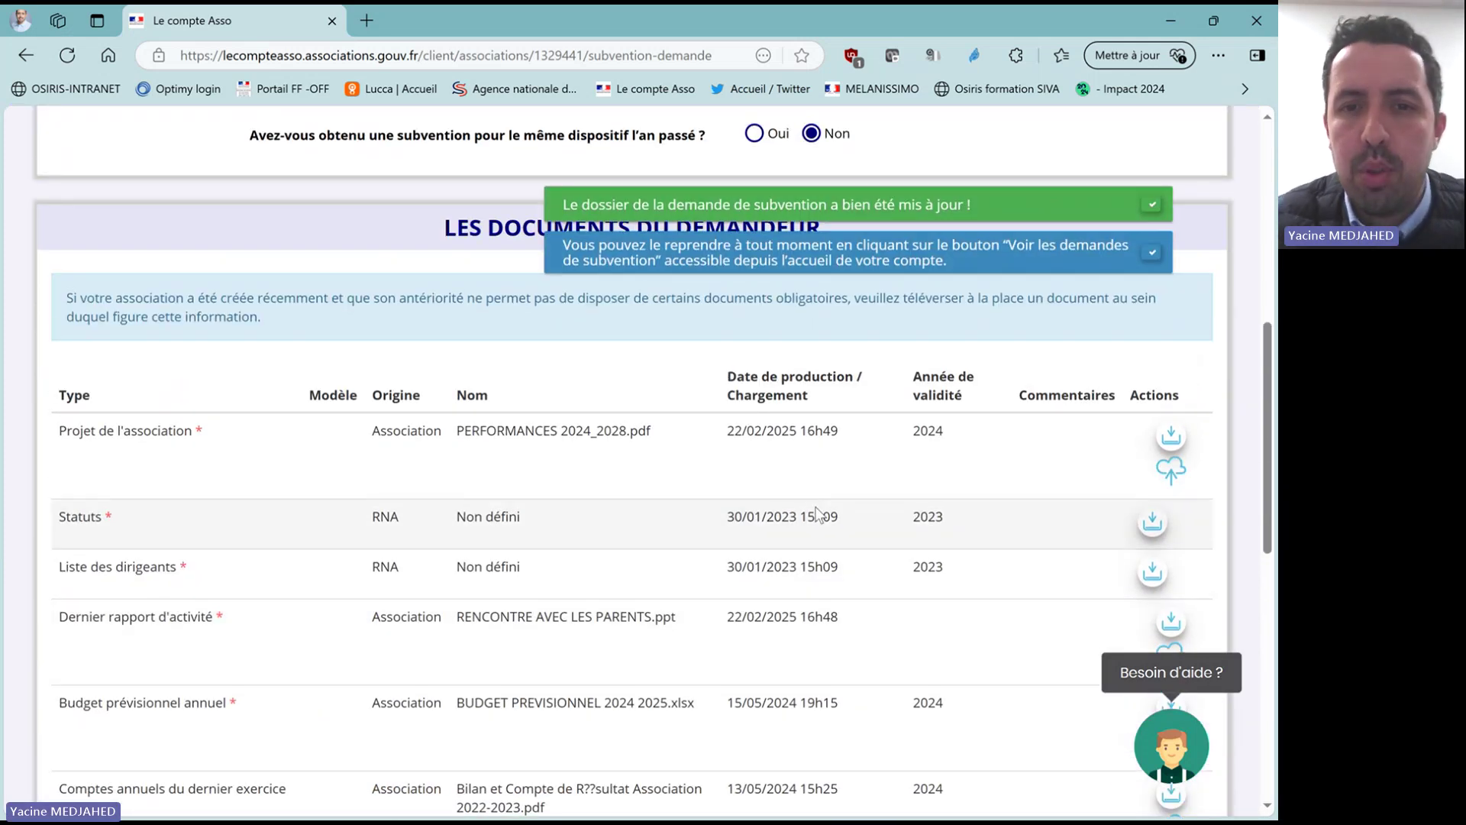
scroll(790, 501, "up", 1)
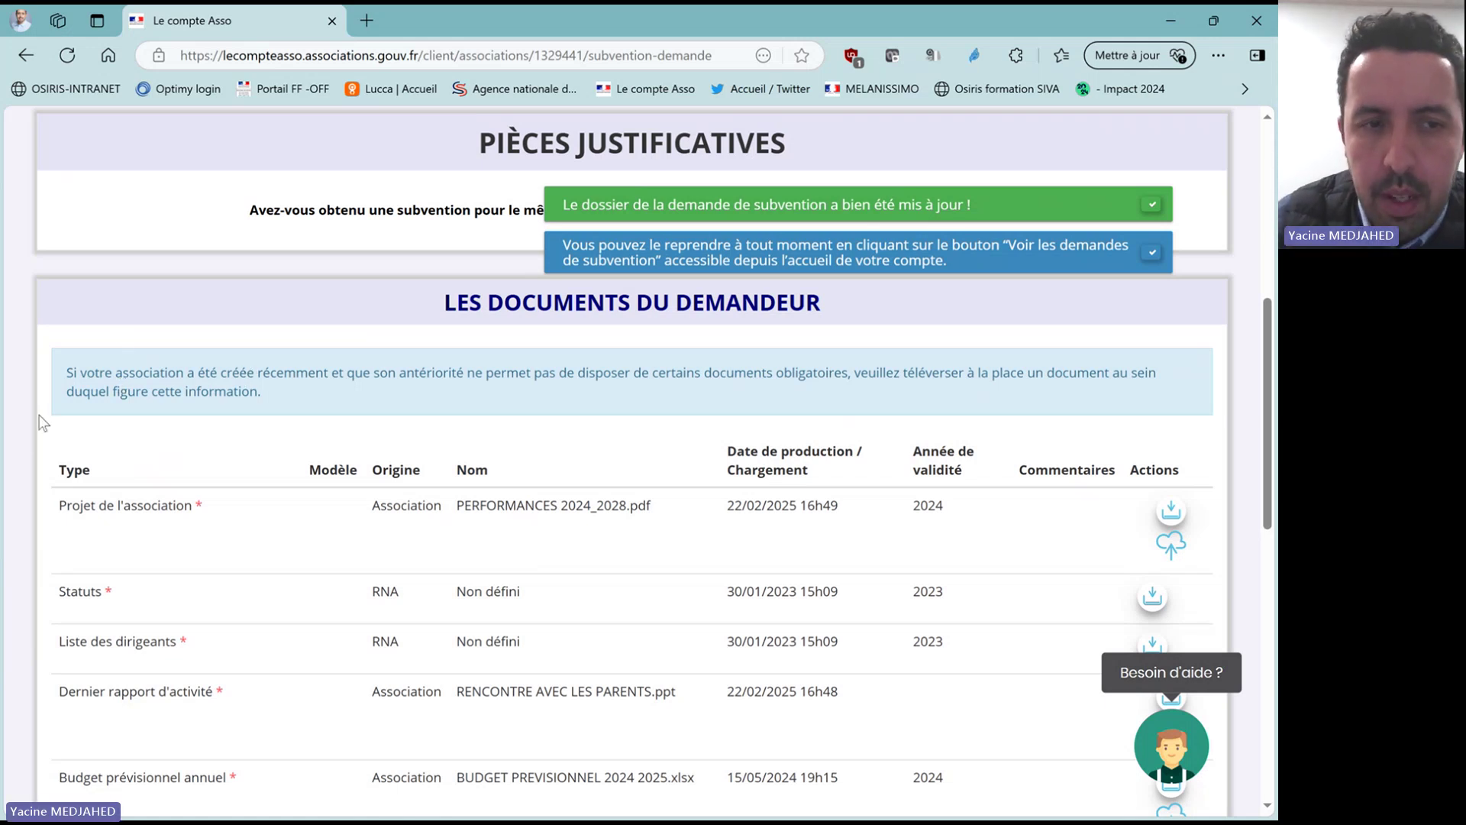
scroll(34, 433, "down", 3)
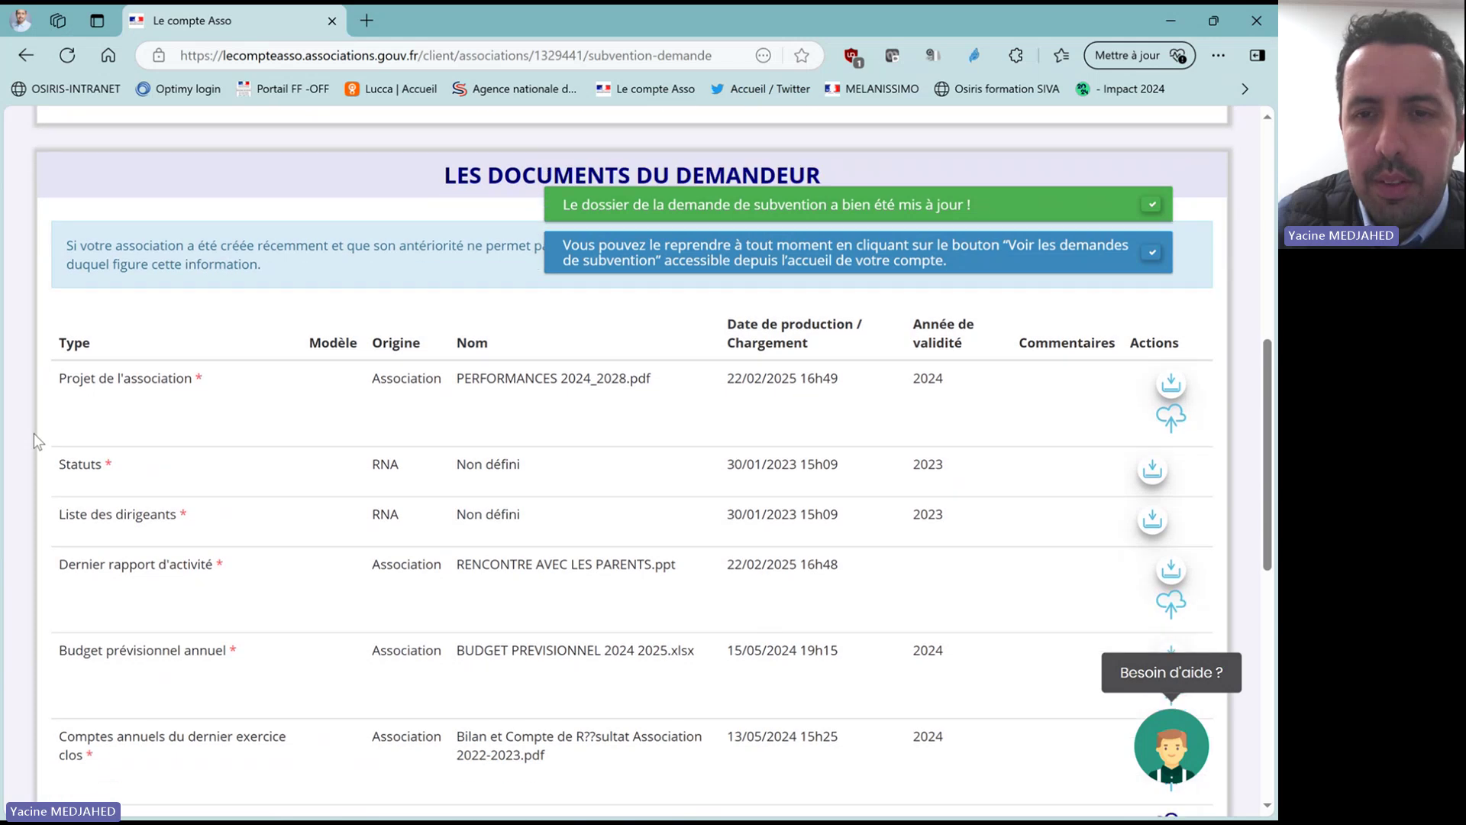
scroll(34, 433, "down", 1)
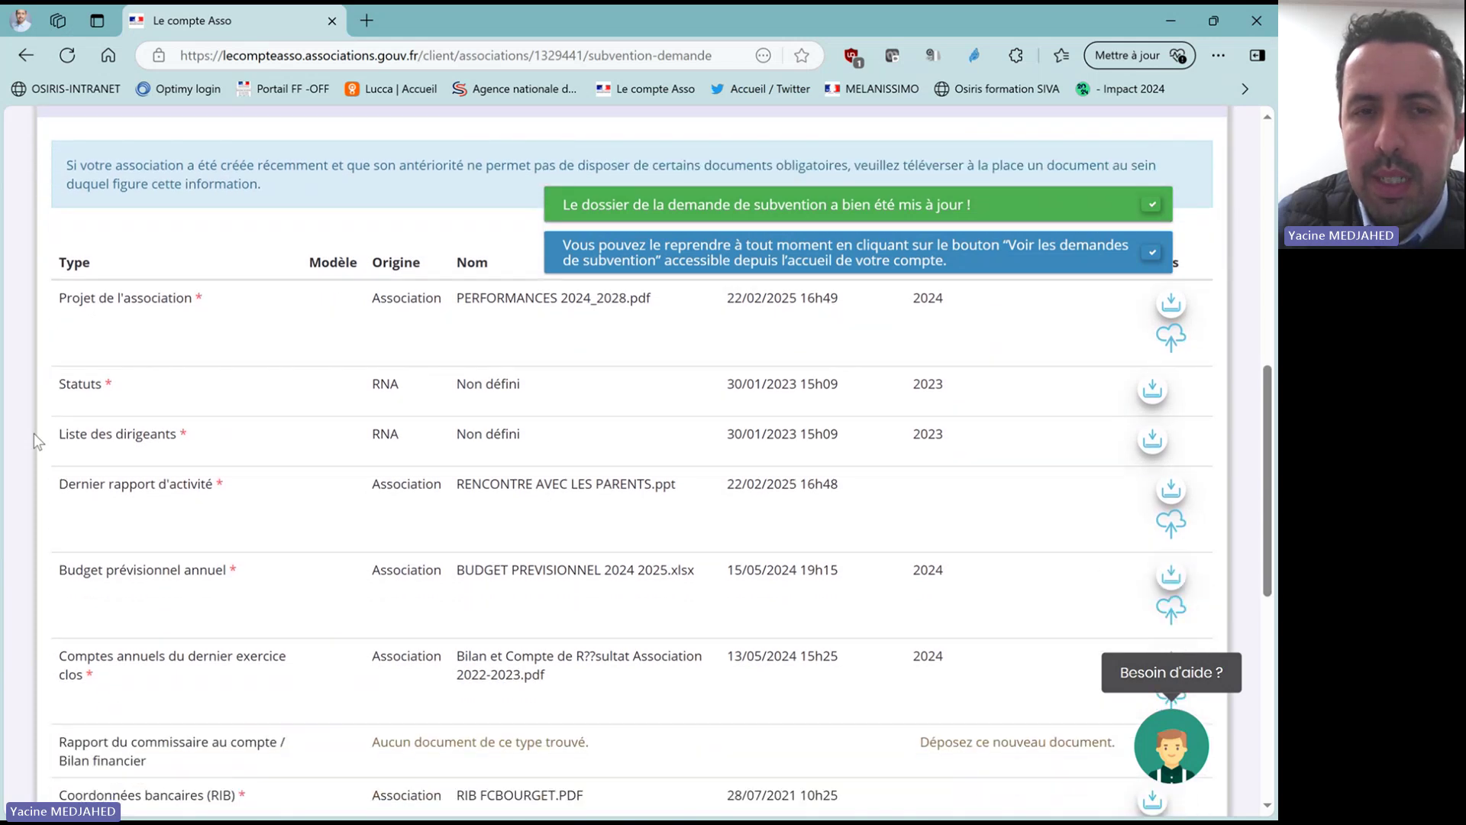
scroll(33, 433, "down", 1)
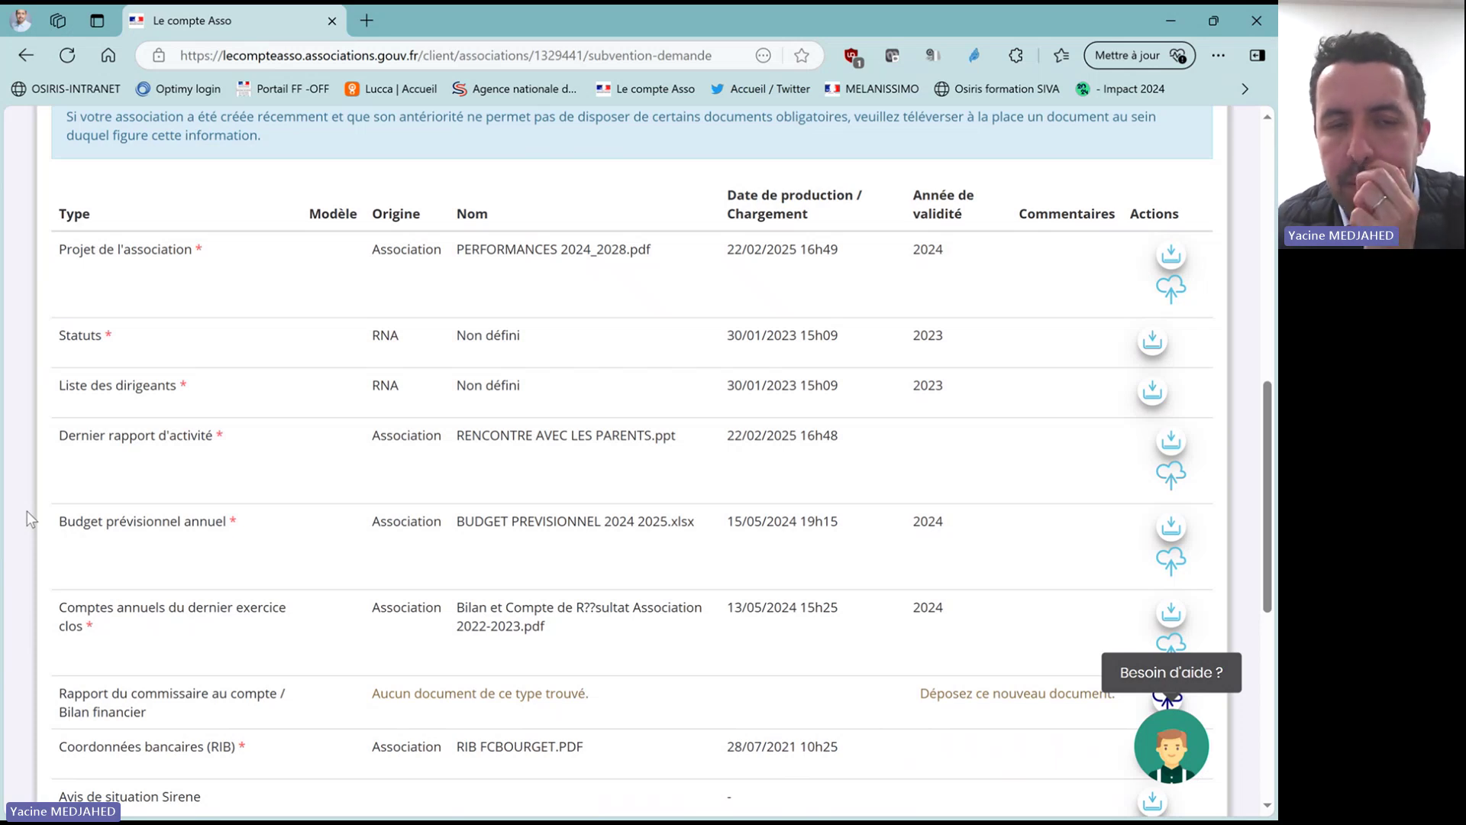
scroll(26, 511, "down", 1)
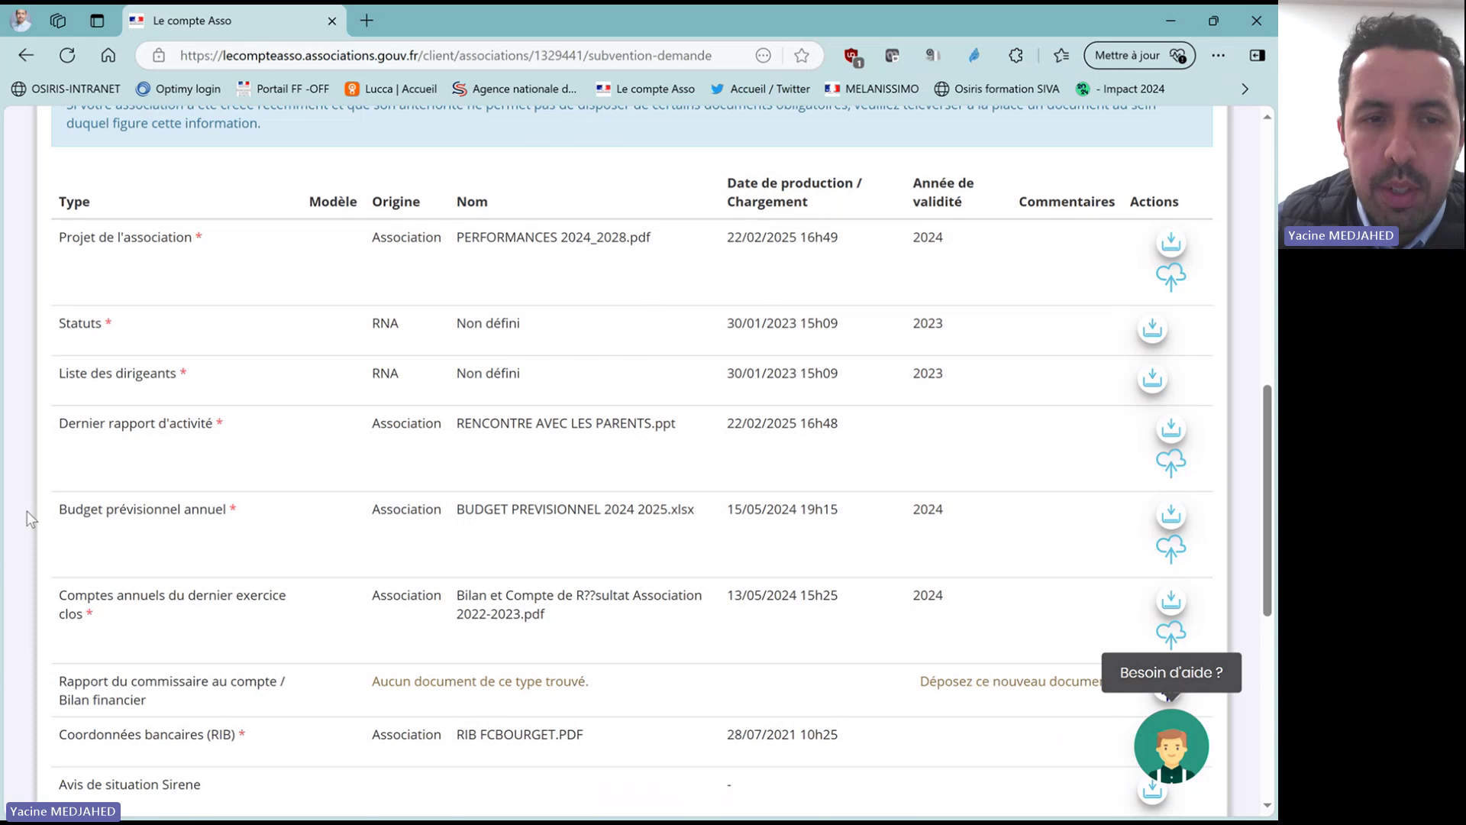
scroll(26, 511, "down", 3)
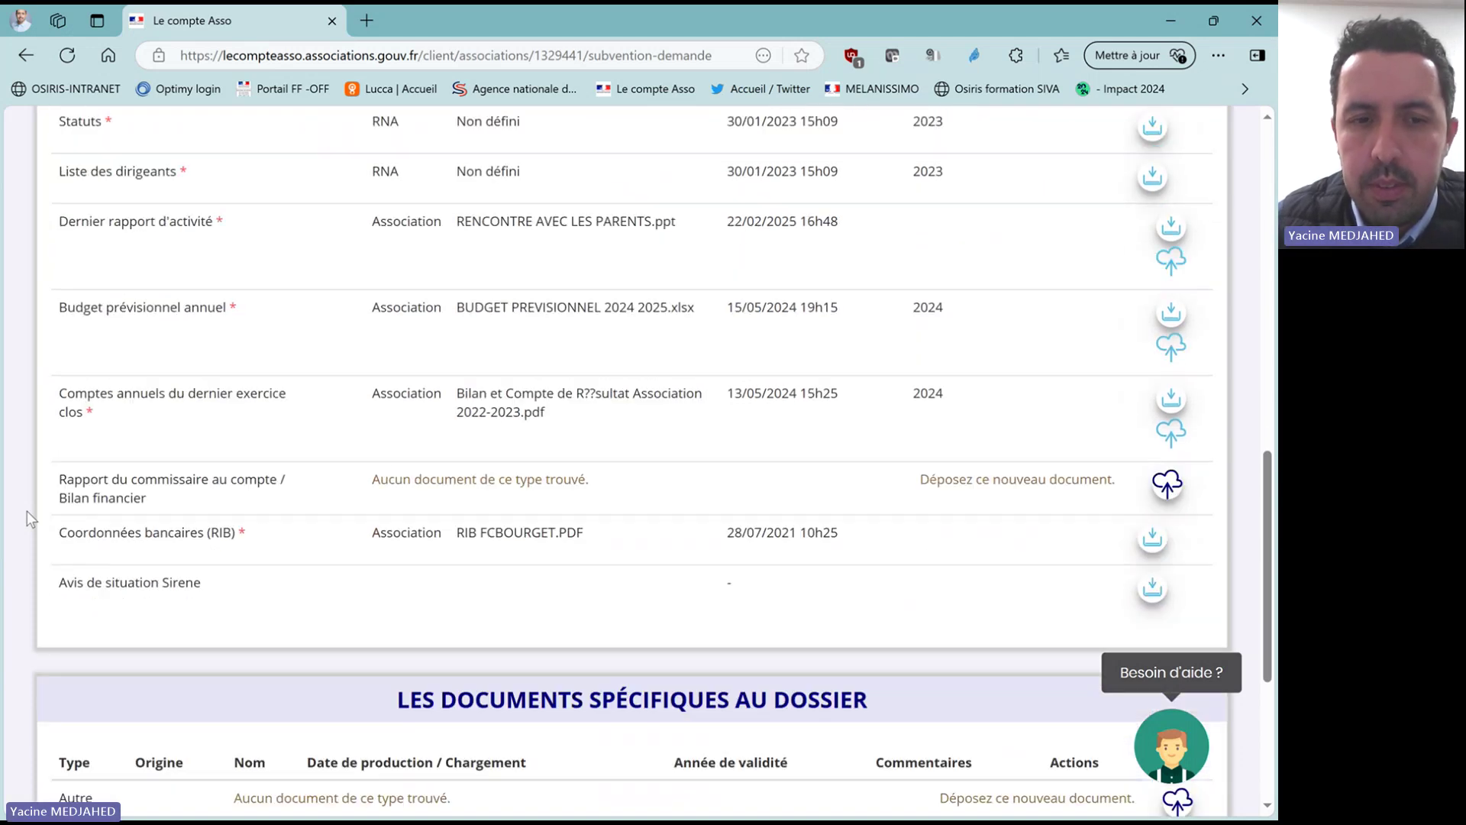
scroll(26, 510, "down", 4)
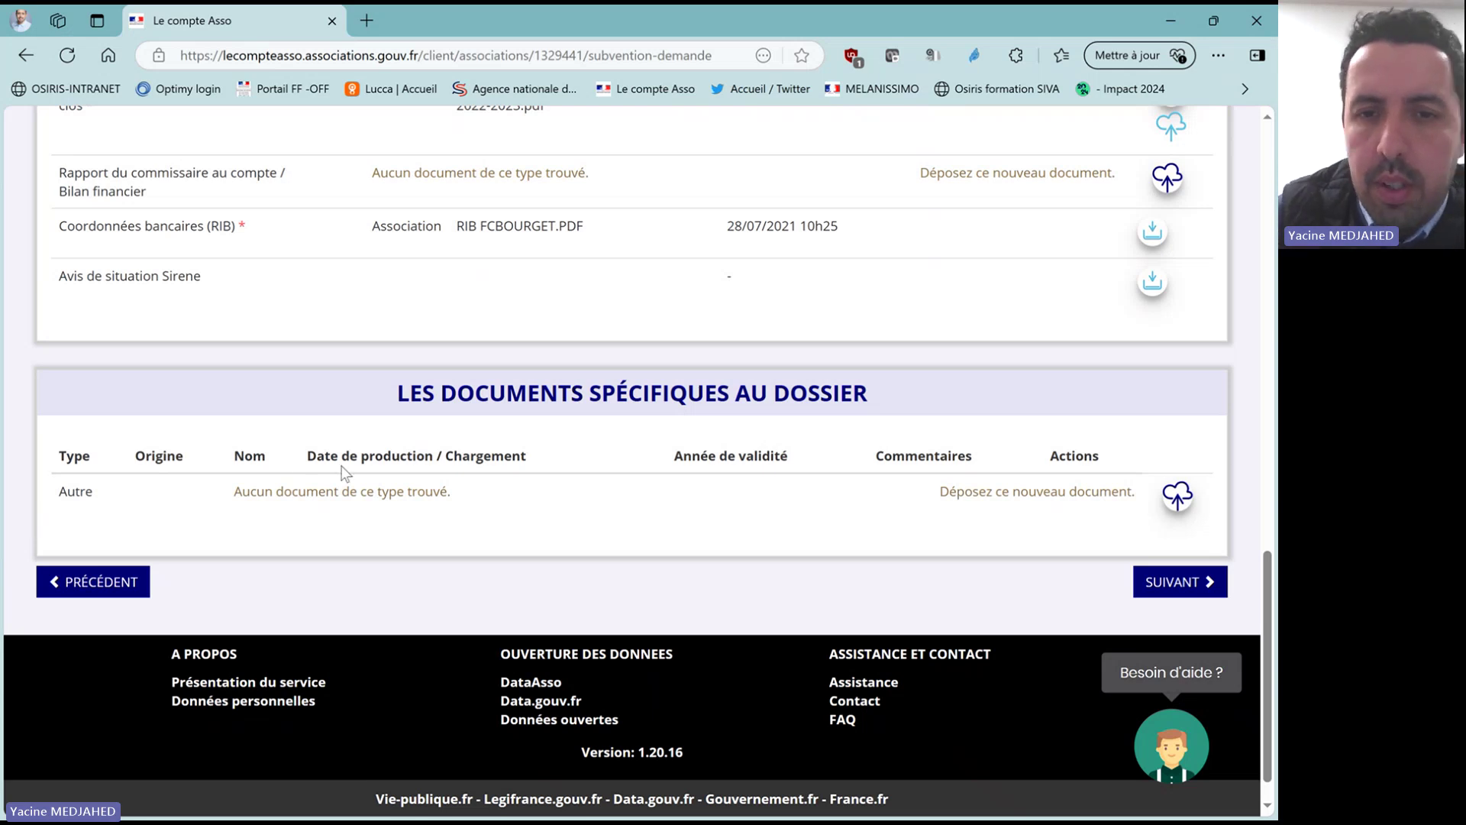
left_click(1175, 505)
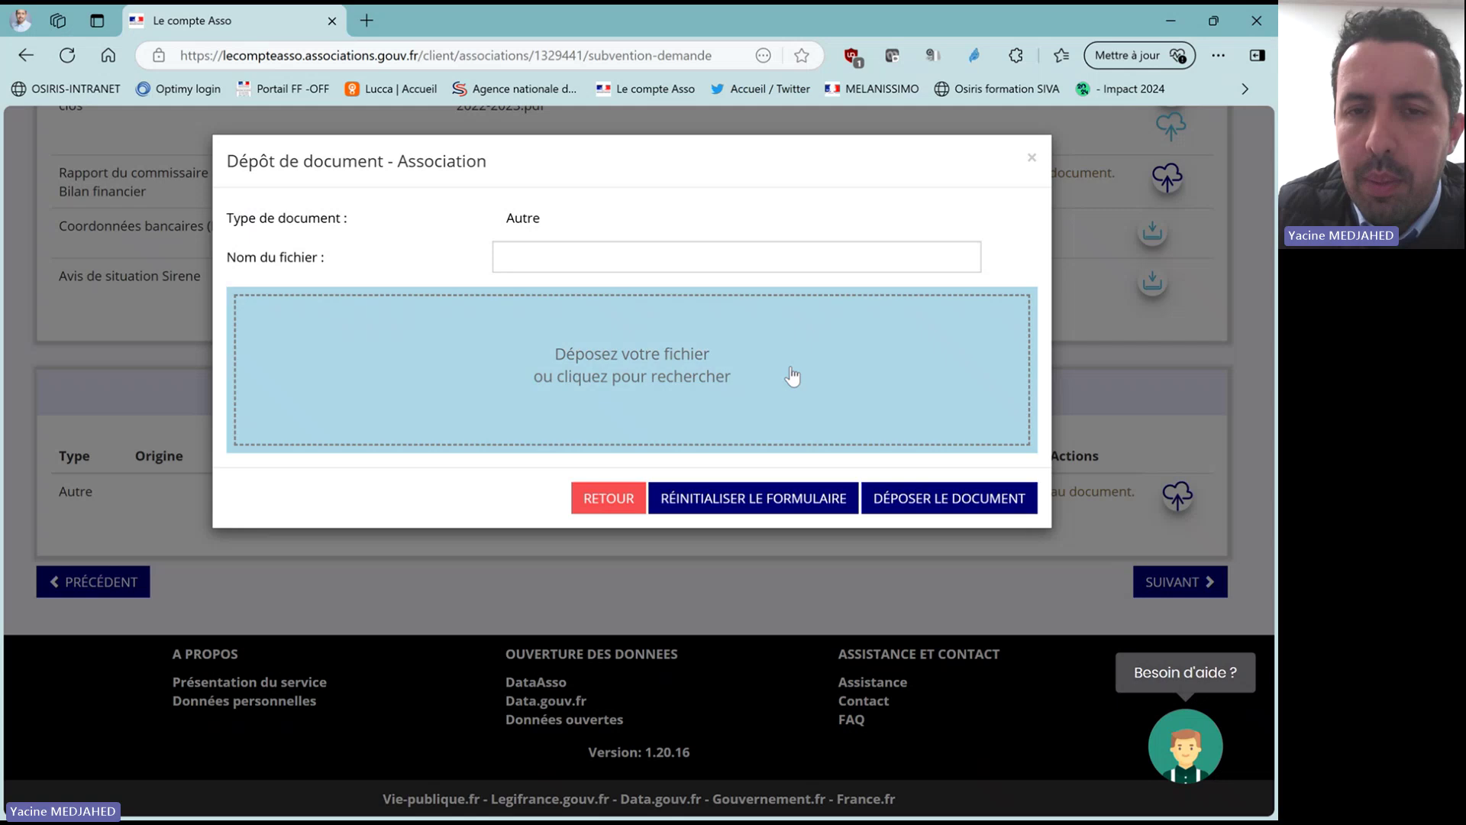
left_click(791, 367)
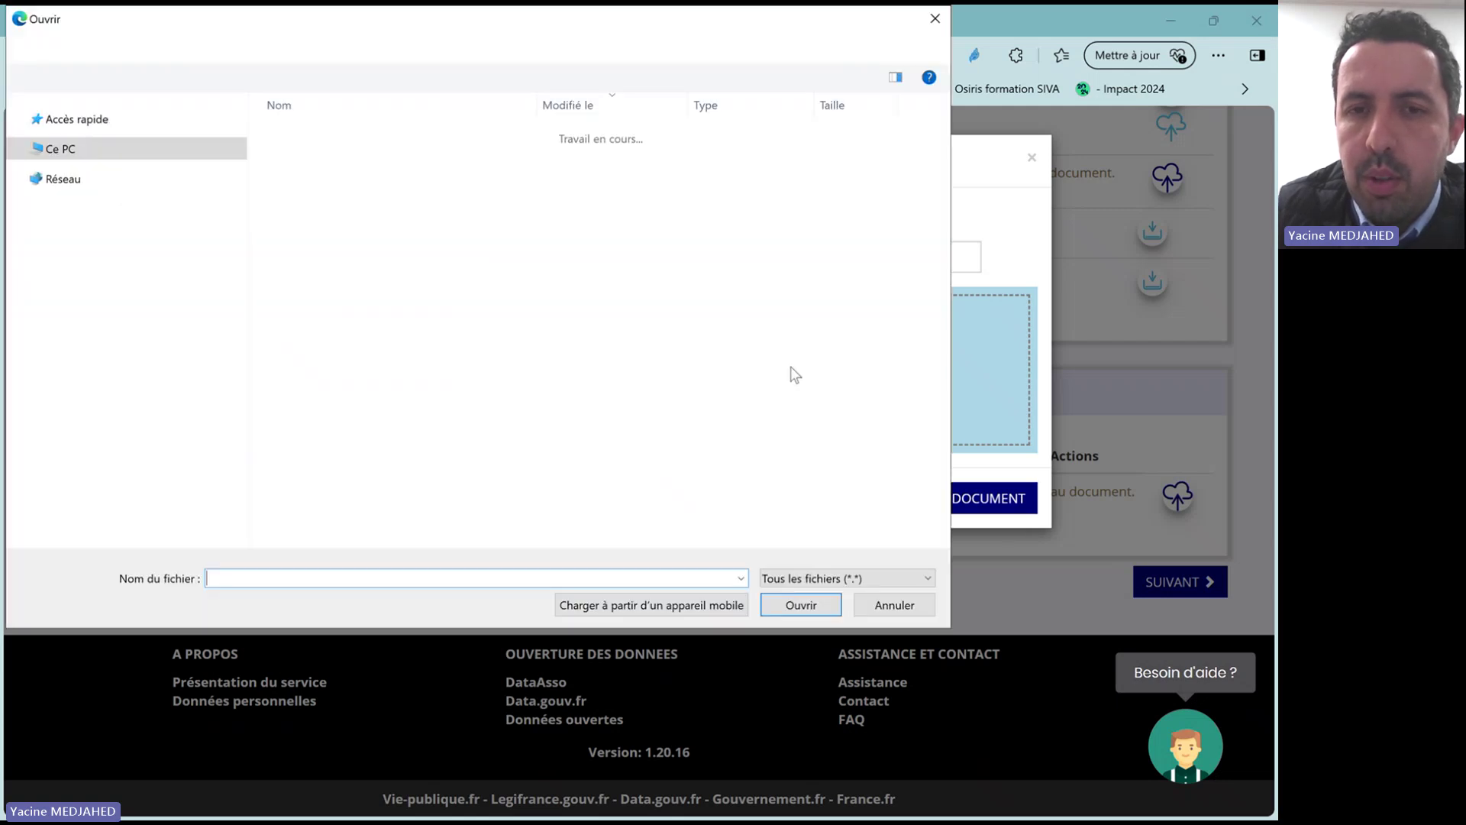
left_click(936, 19)
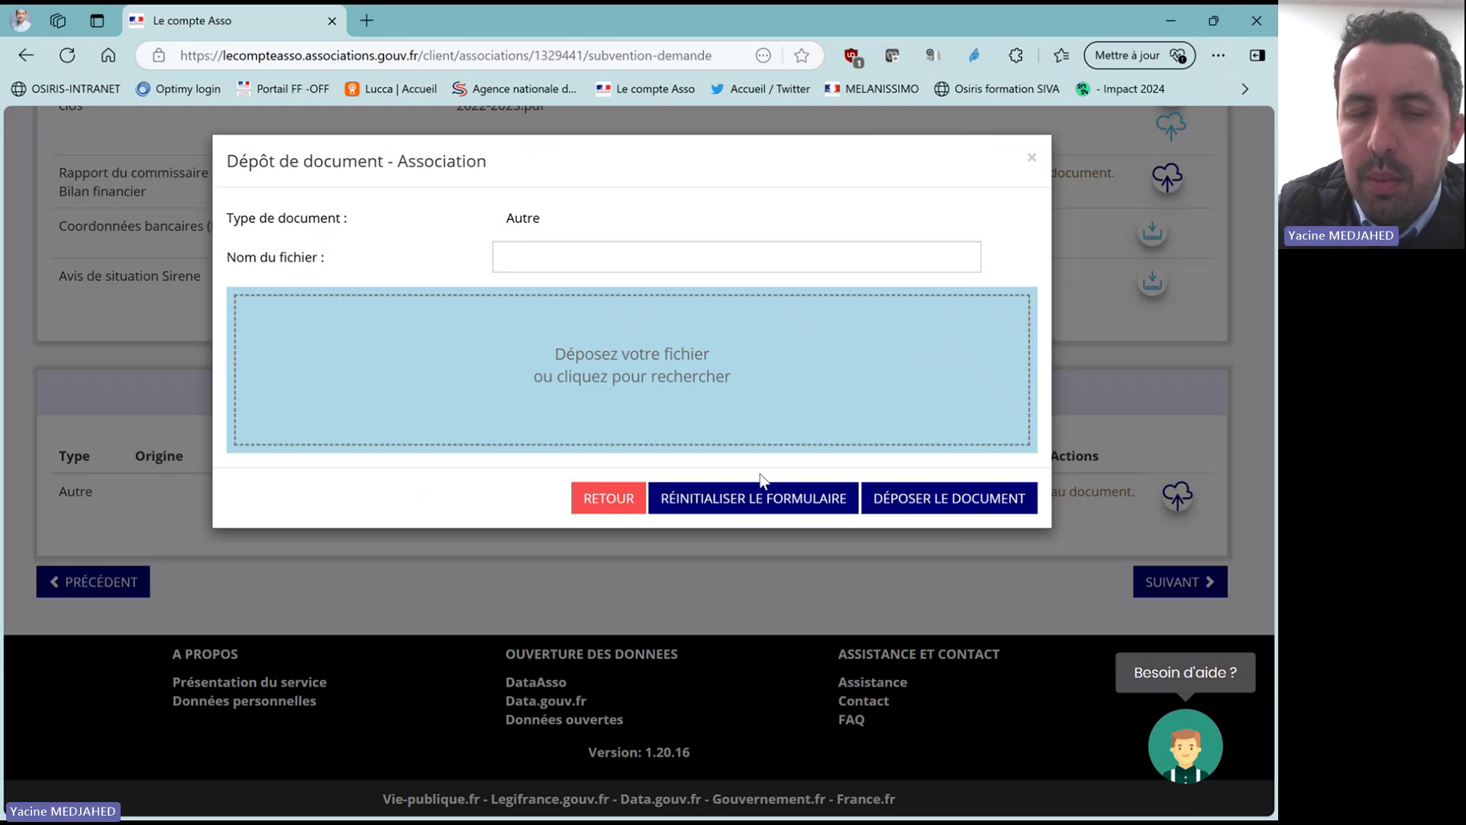
left_click(609, 500)
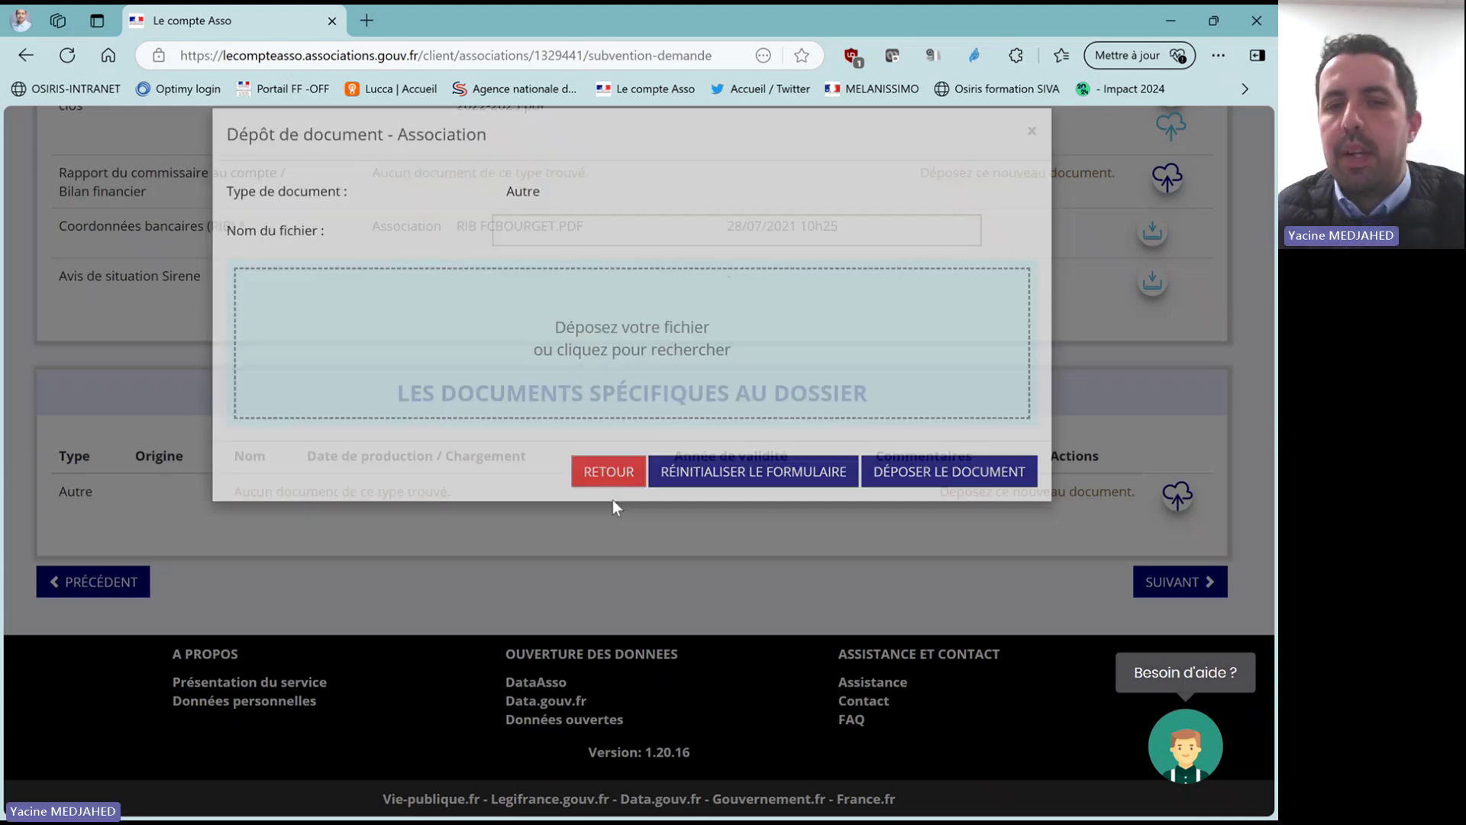
Leave the Autre document empty and continue from the supporting documents to the project description stage.
scroll(614, 505, "down", 1)
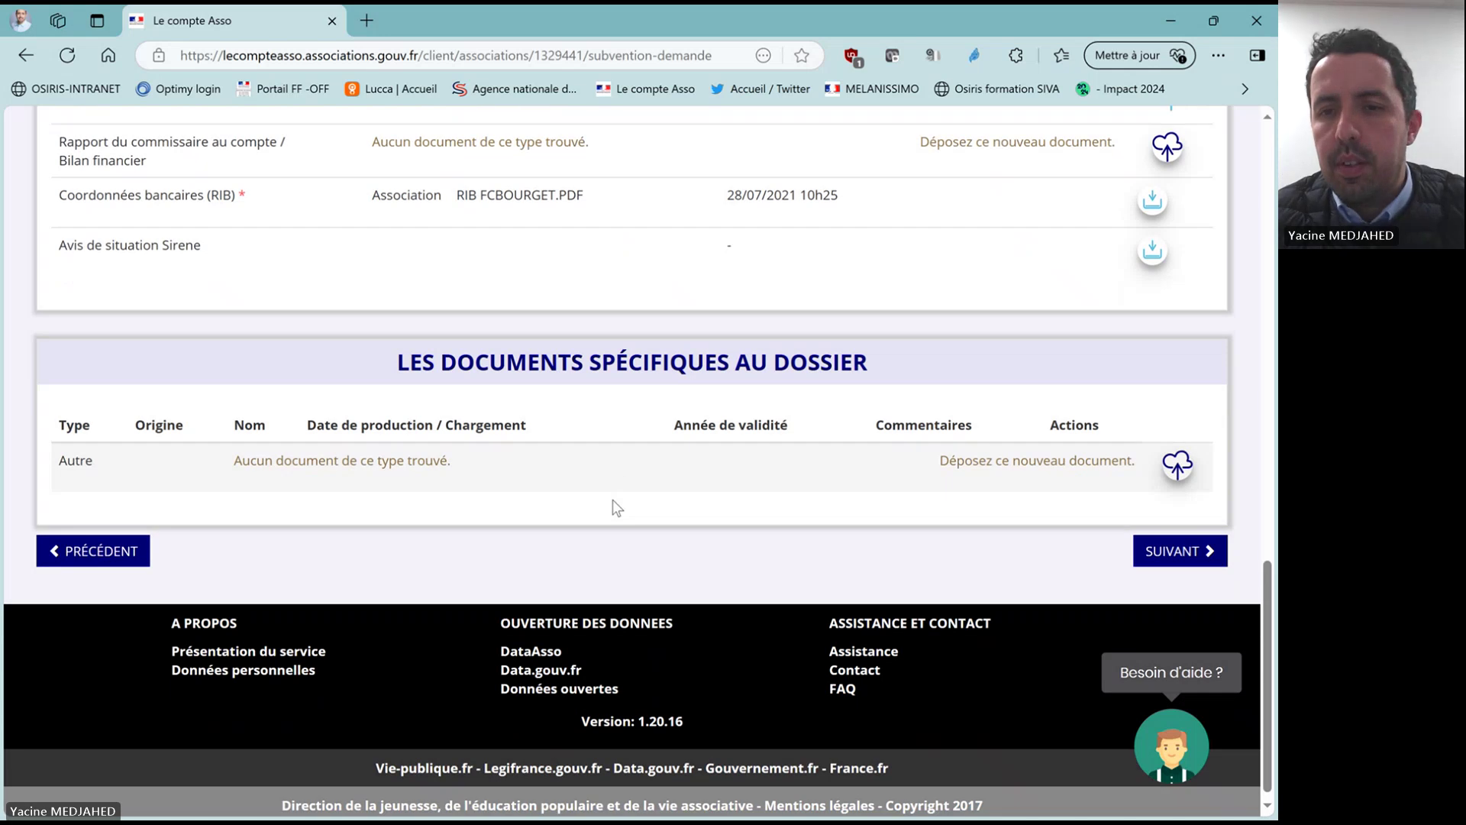
left_click(1161, 542)
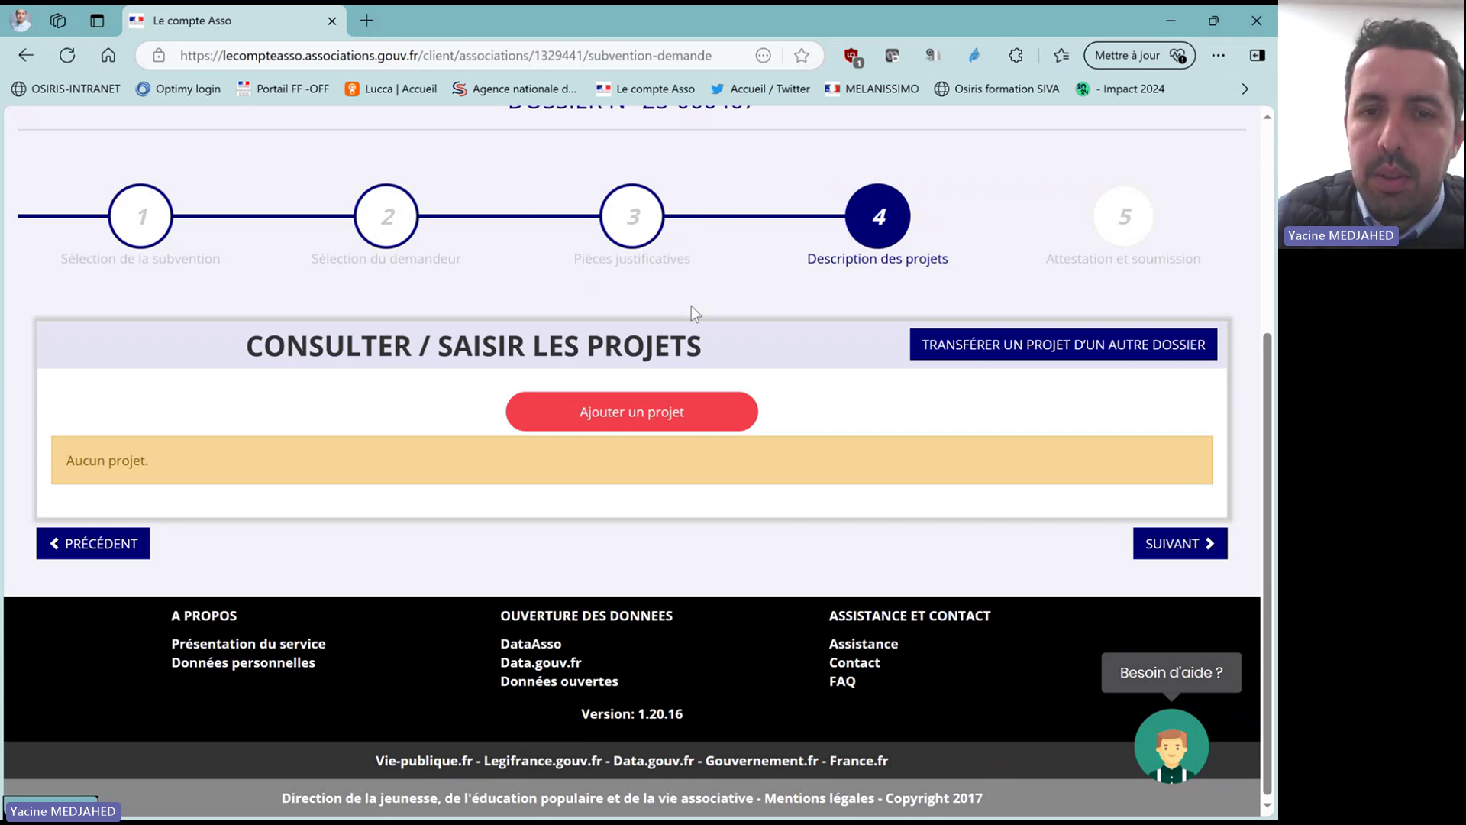
Add a project to the request and title it TEST.
left_click(653, 418)
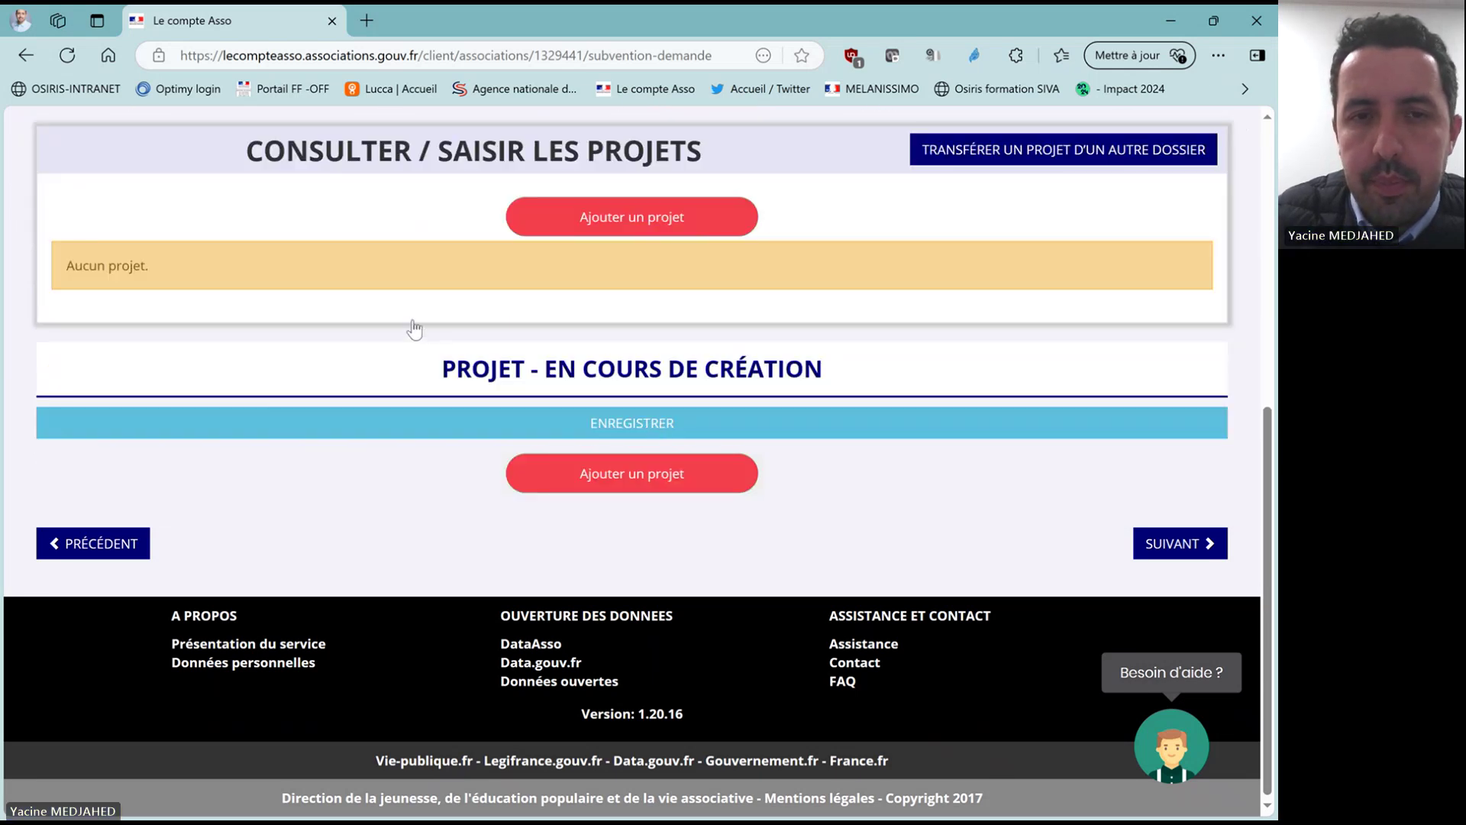
scroll(210, 337, "up", 2)
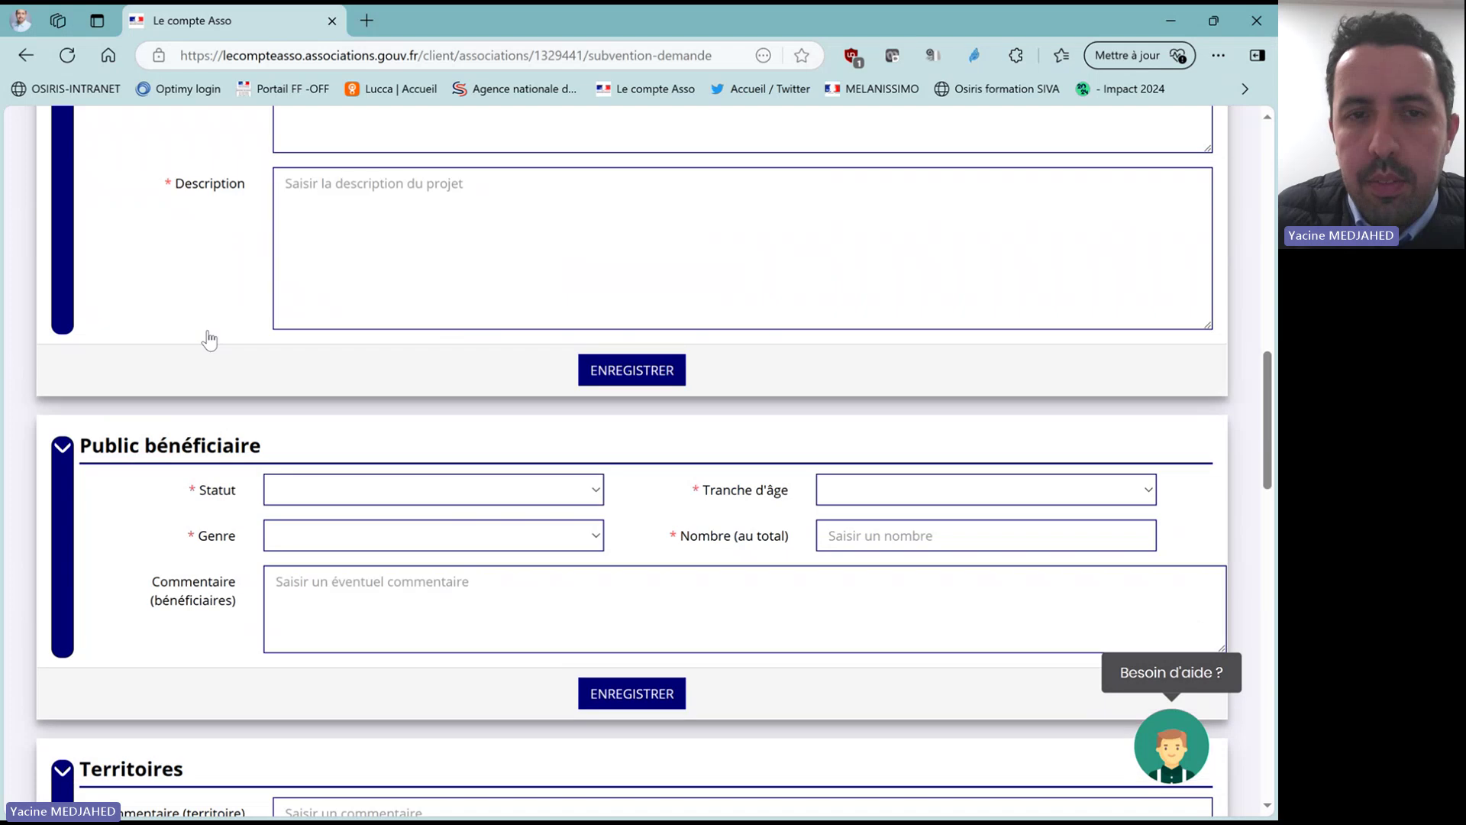
scroll(209, 336, "up", 5)
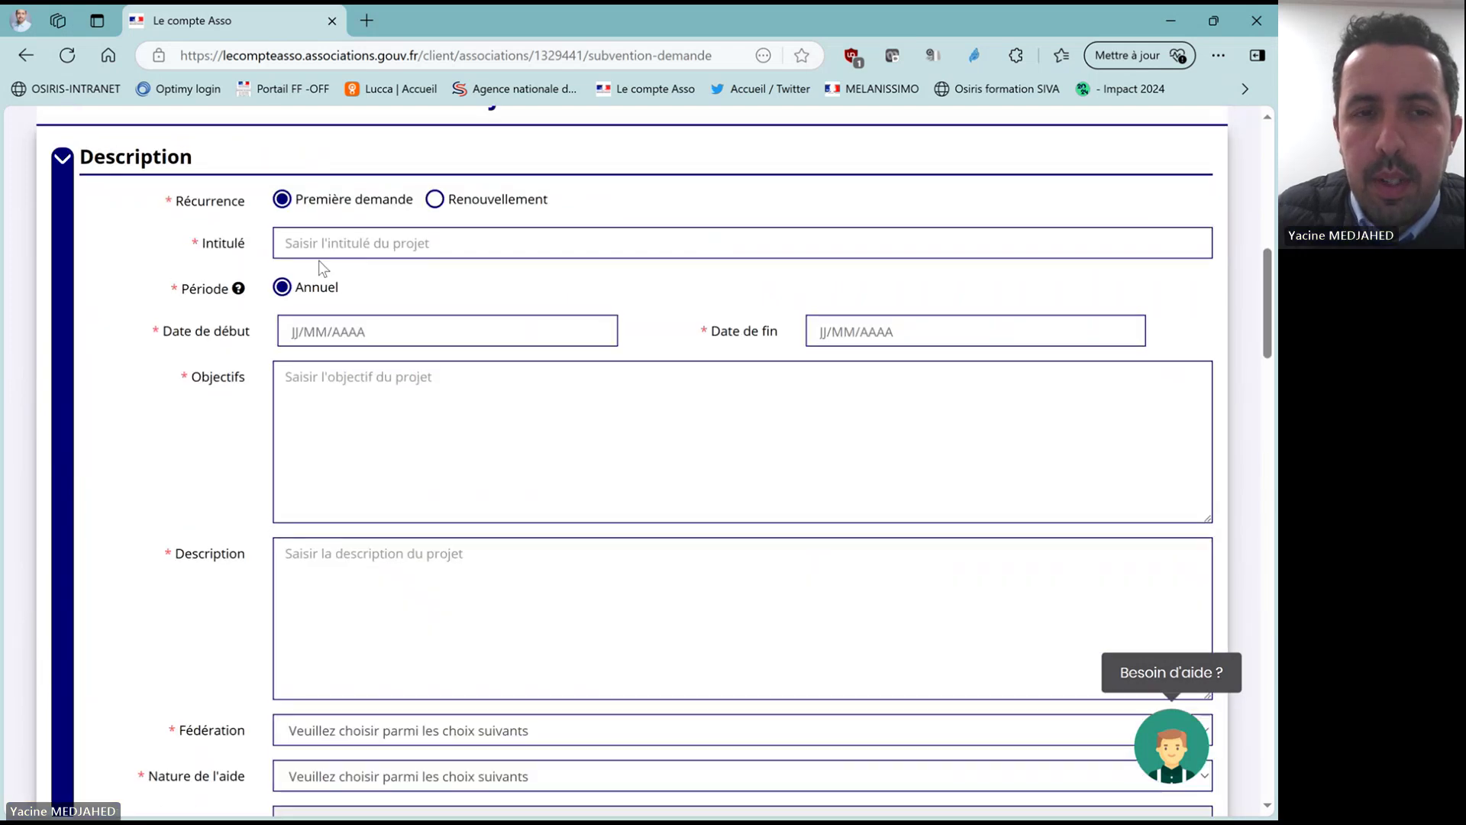
left_click(321, 249)
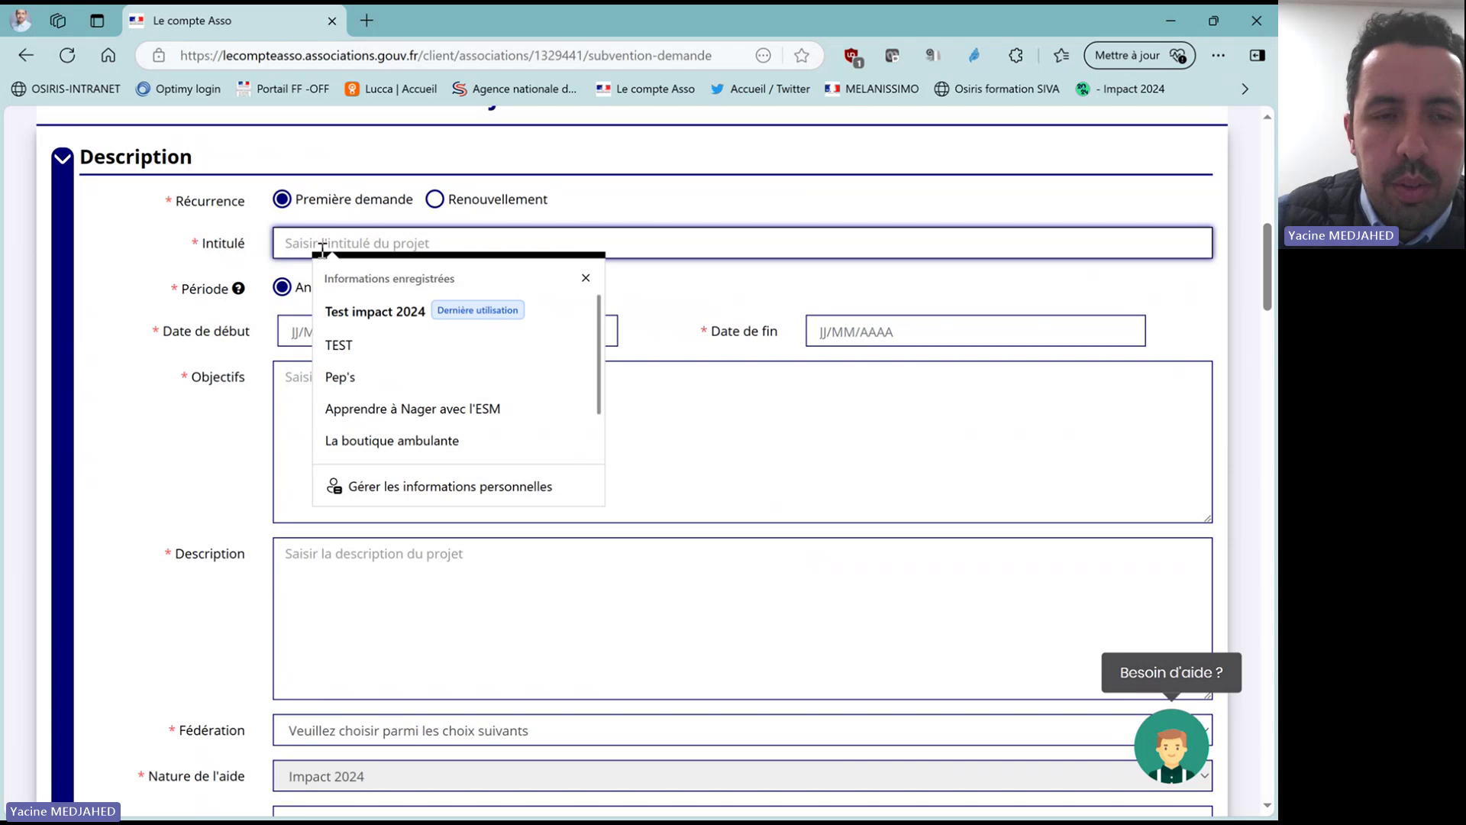
key("Down")
key("Down")
key("Return")
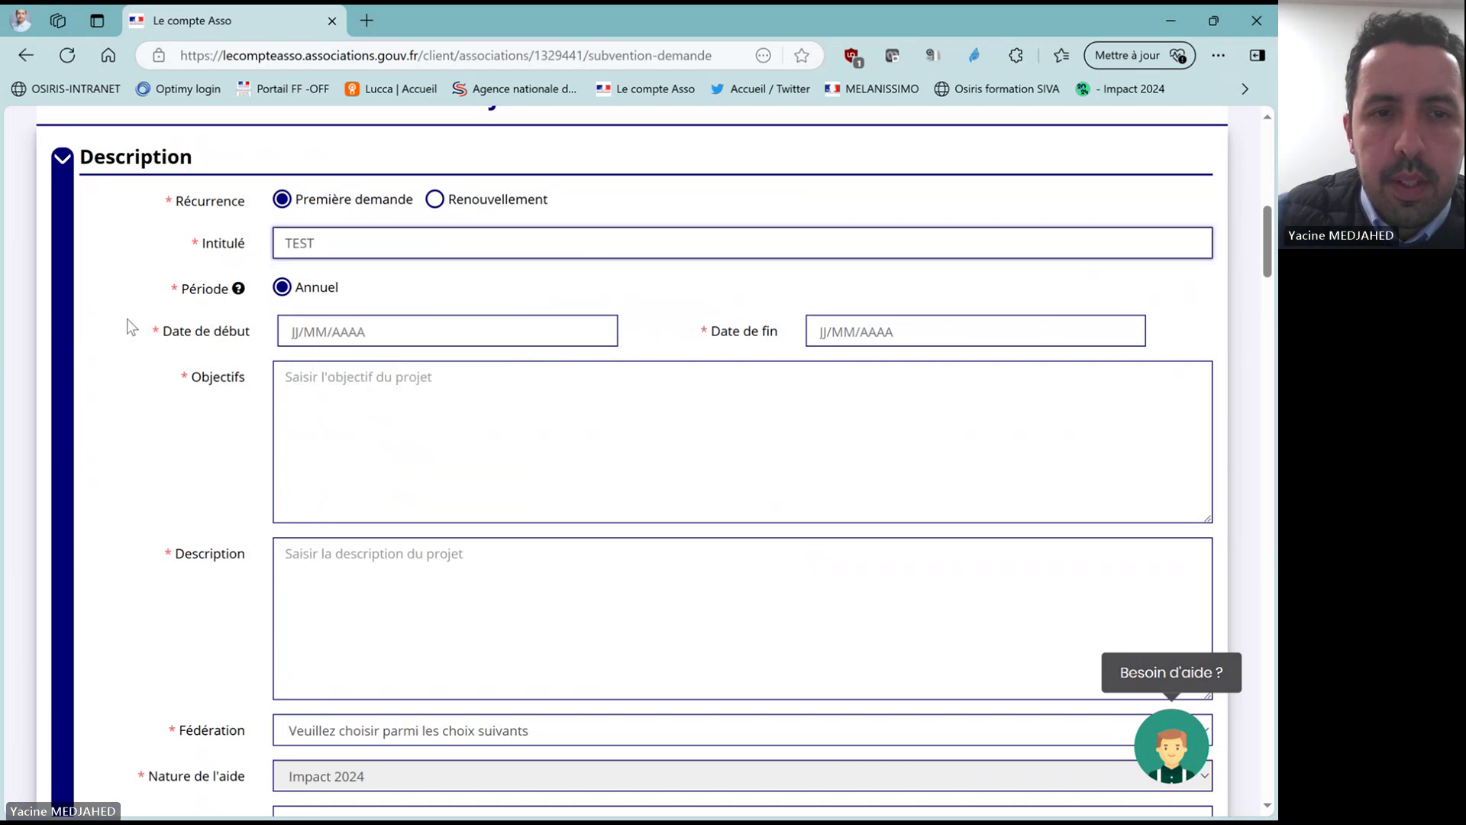
Set the project's start date to 03/03/2025 and its end date to 30/04/2026.
left_click(327, 325)
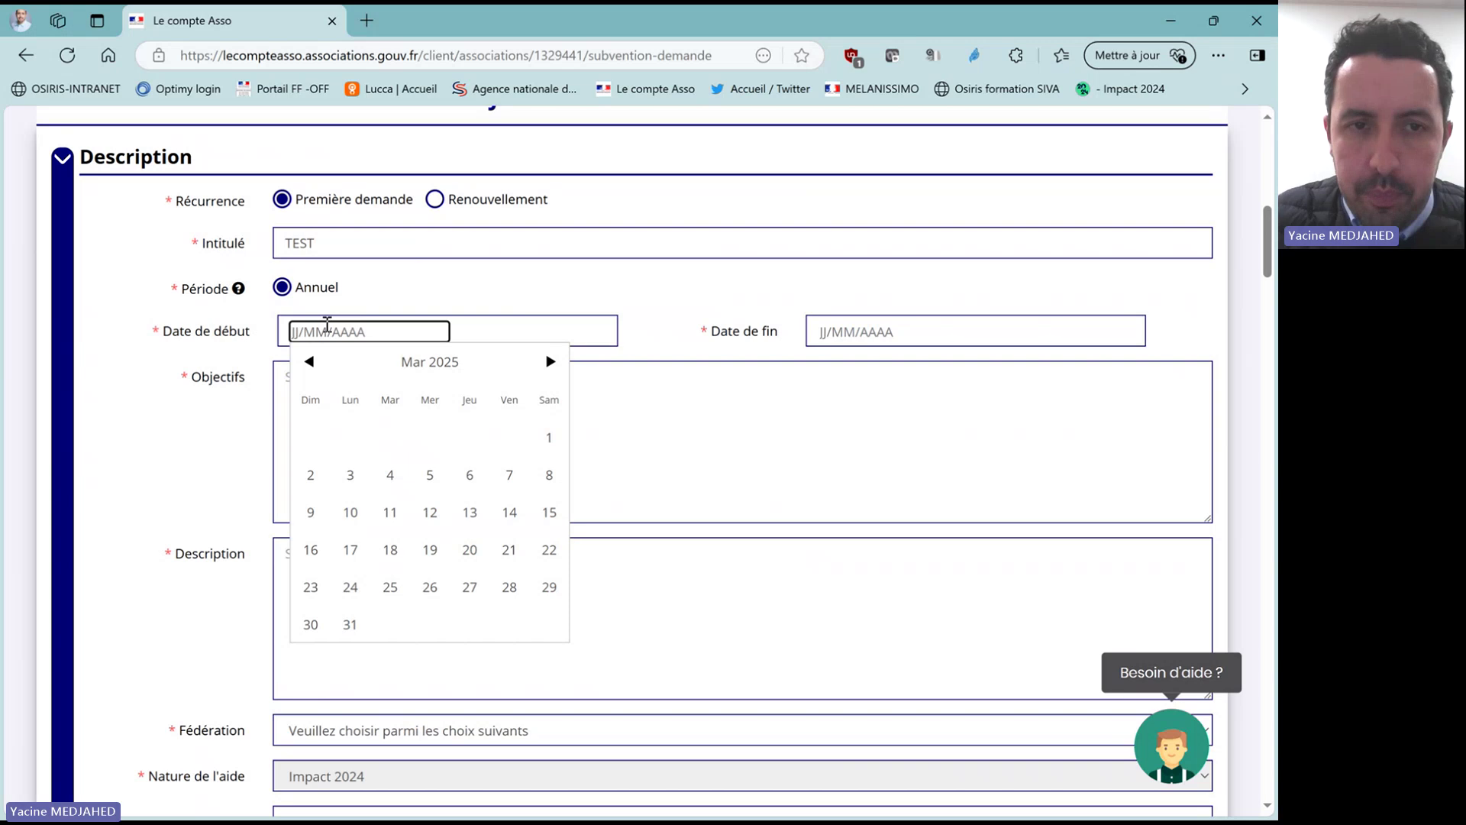
left_click(349, 479)
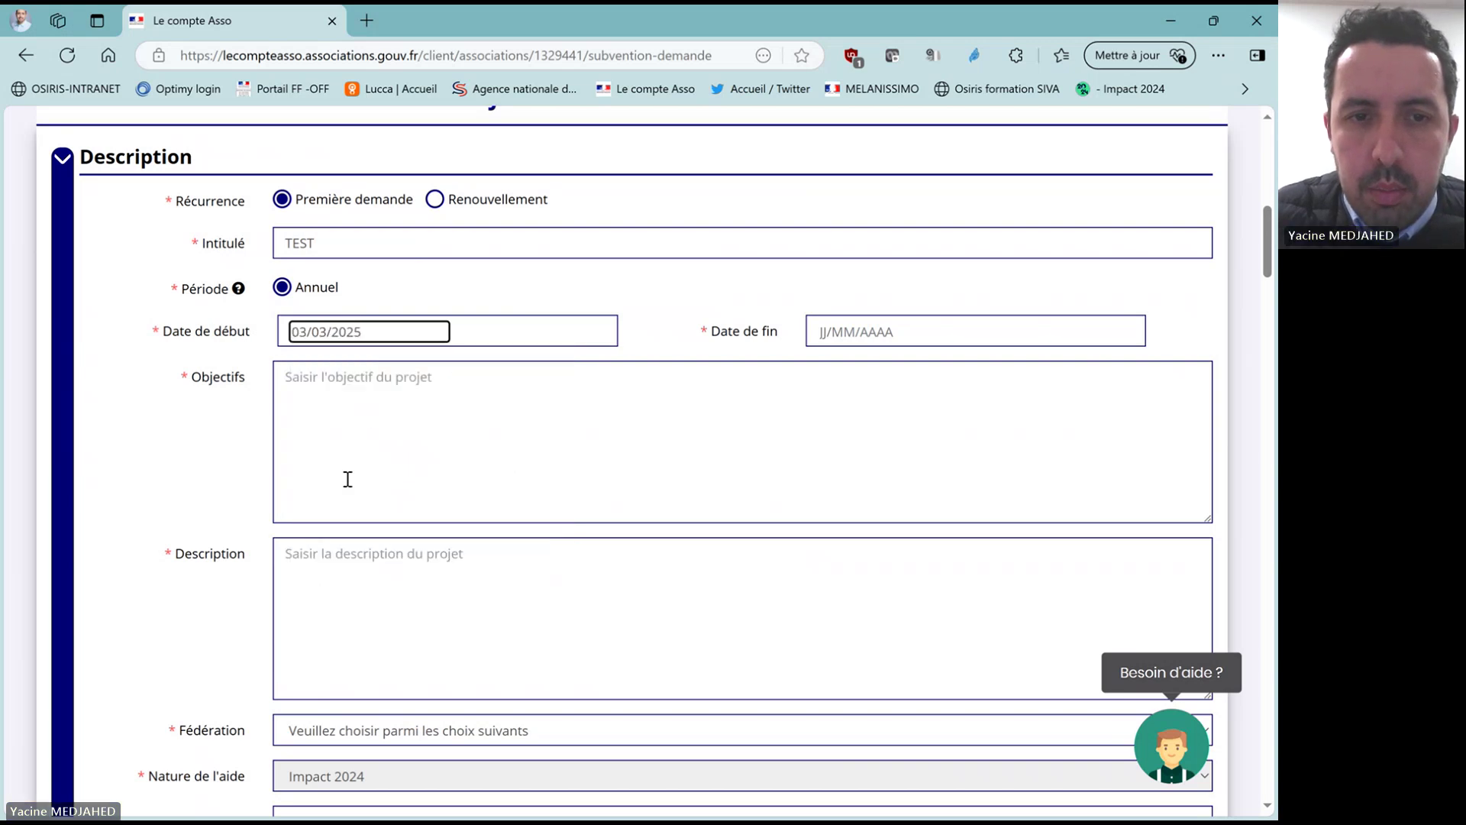
left_click(843, 332)
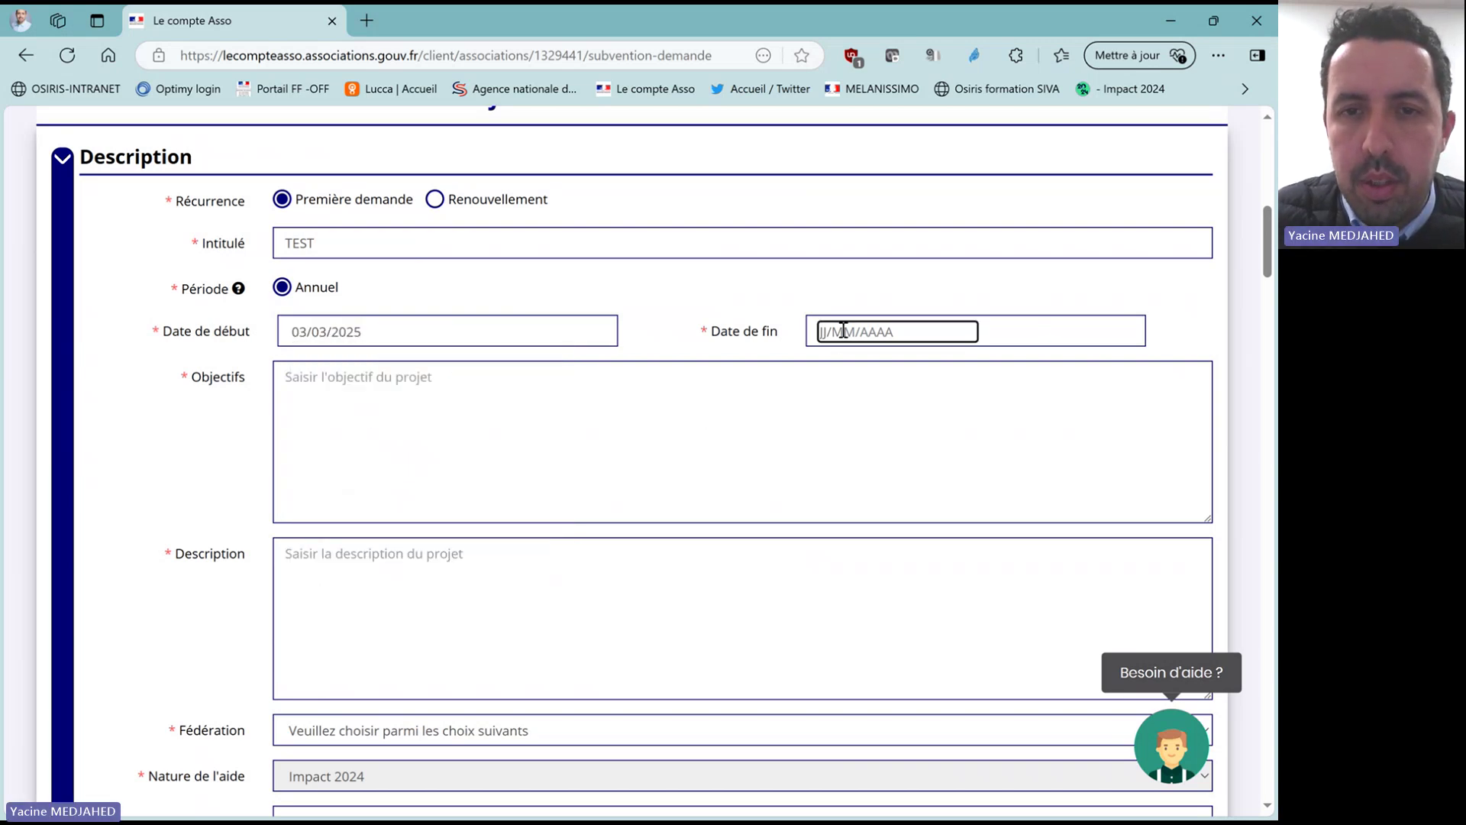
left_click(1078, 362)
left_click(1077, 362)
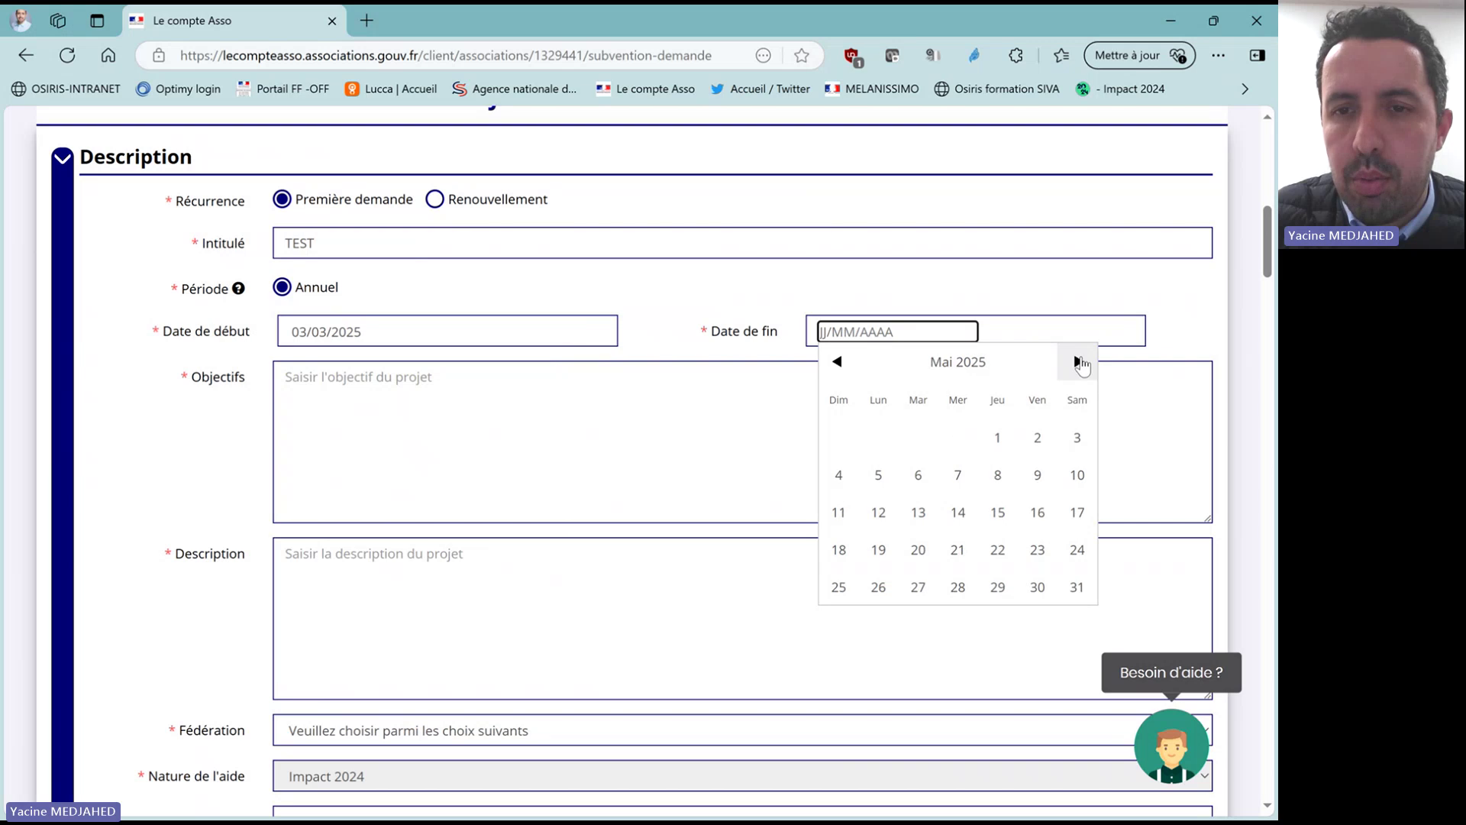
left_click(1077, 362)
left_click(1078, 362)
left_click(1078, 362)
left_click(1077, 362)
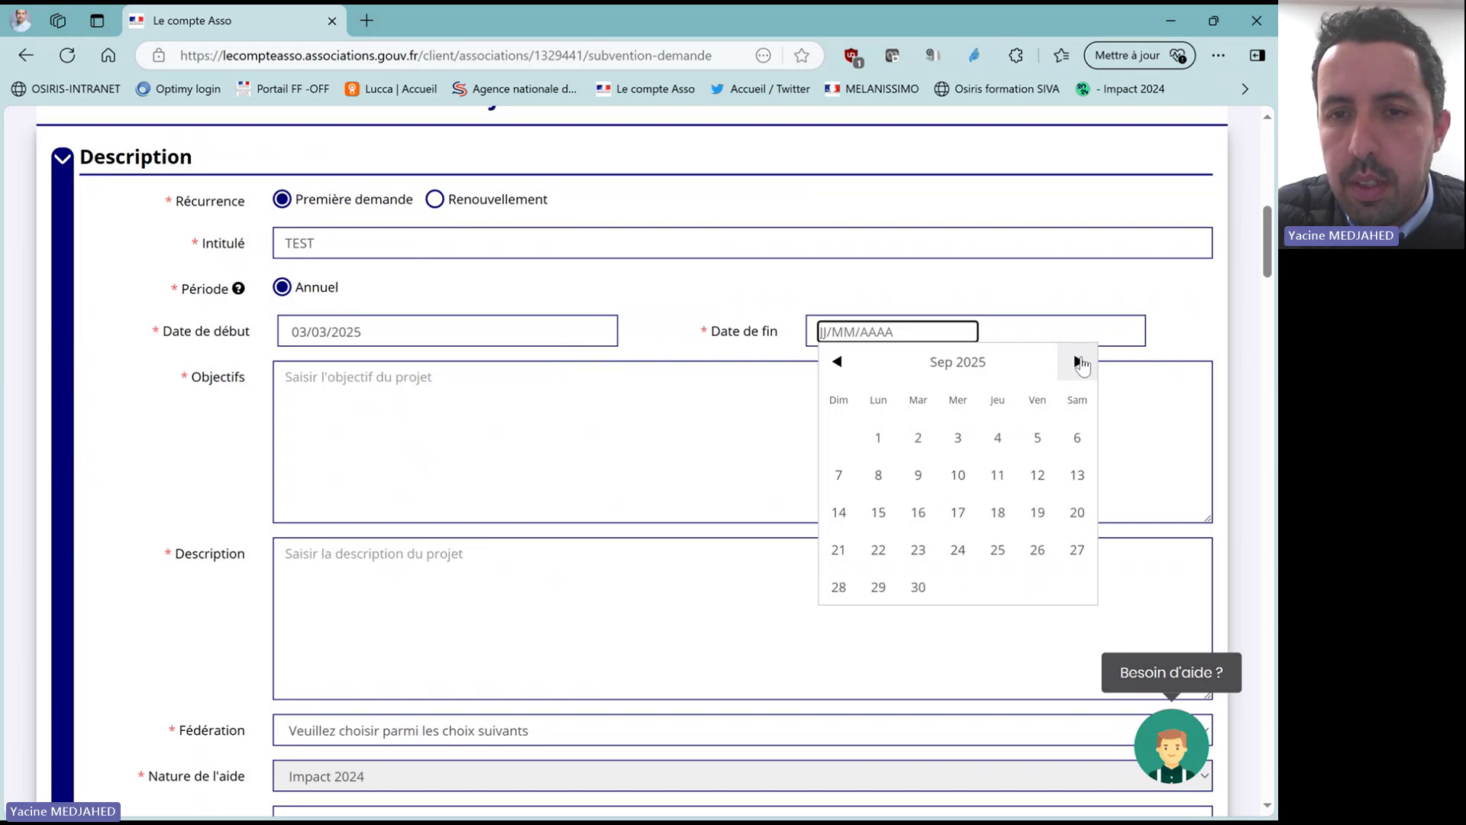
left_click(1078, 362)
left_click(1077, 362)
left_click(1077, 362)
left_click(1078, 362)
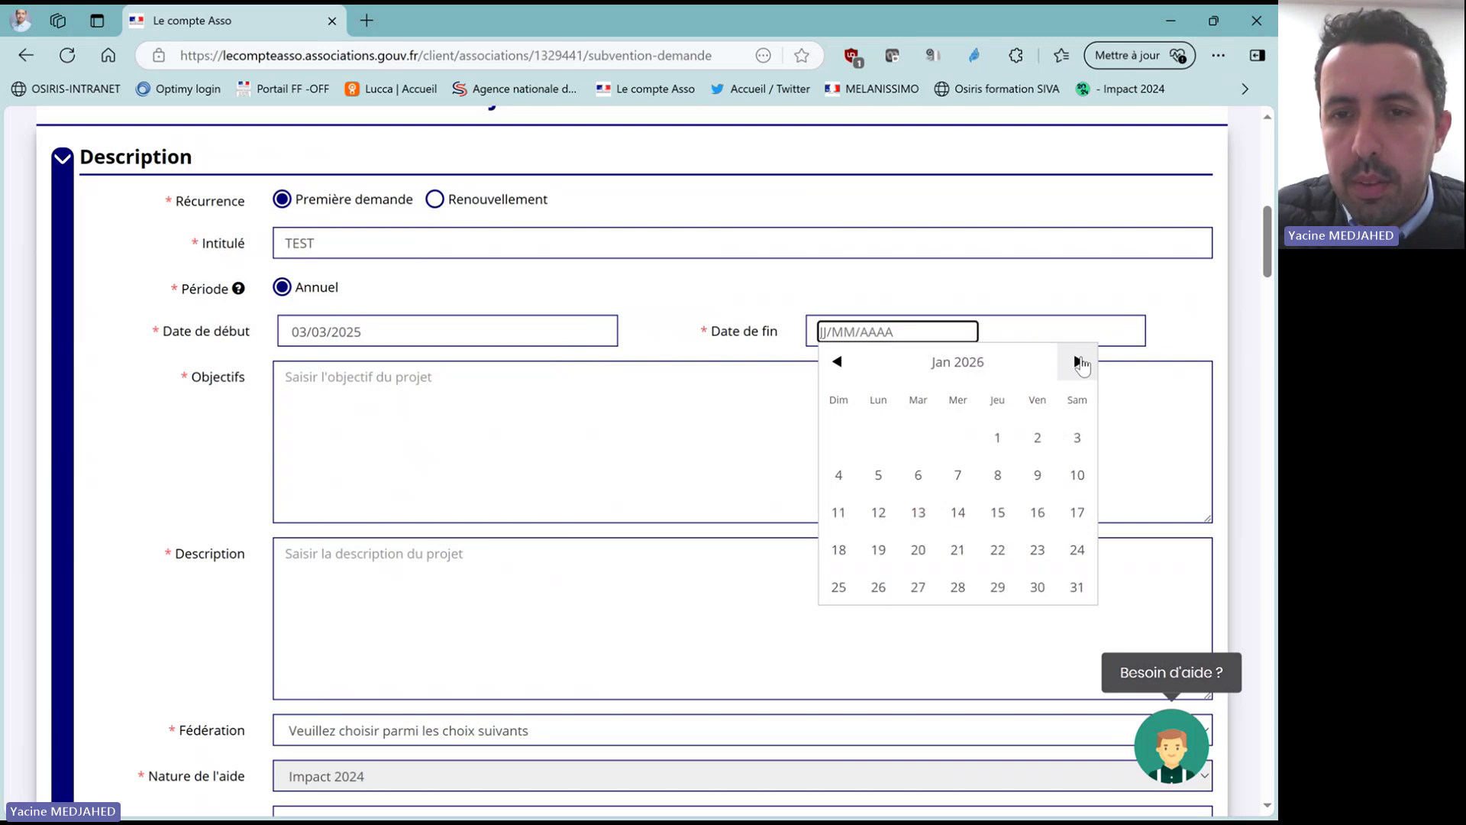
left_click(1077, 362)
left_click(1078, 362)
left_click(1077, 362)
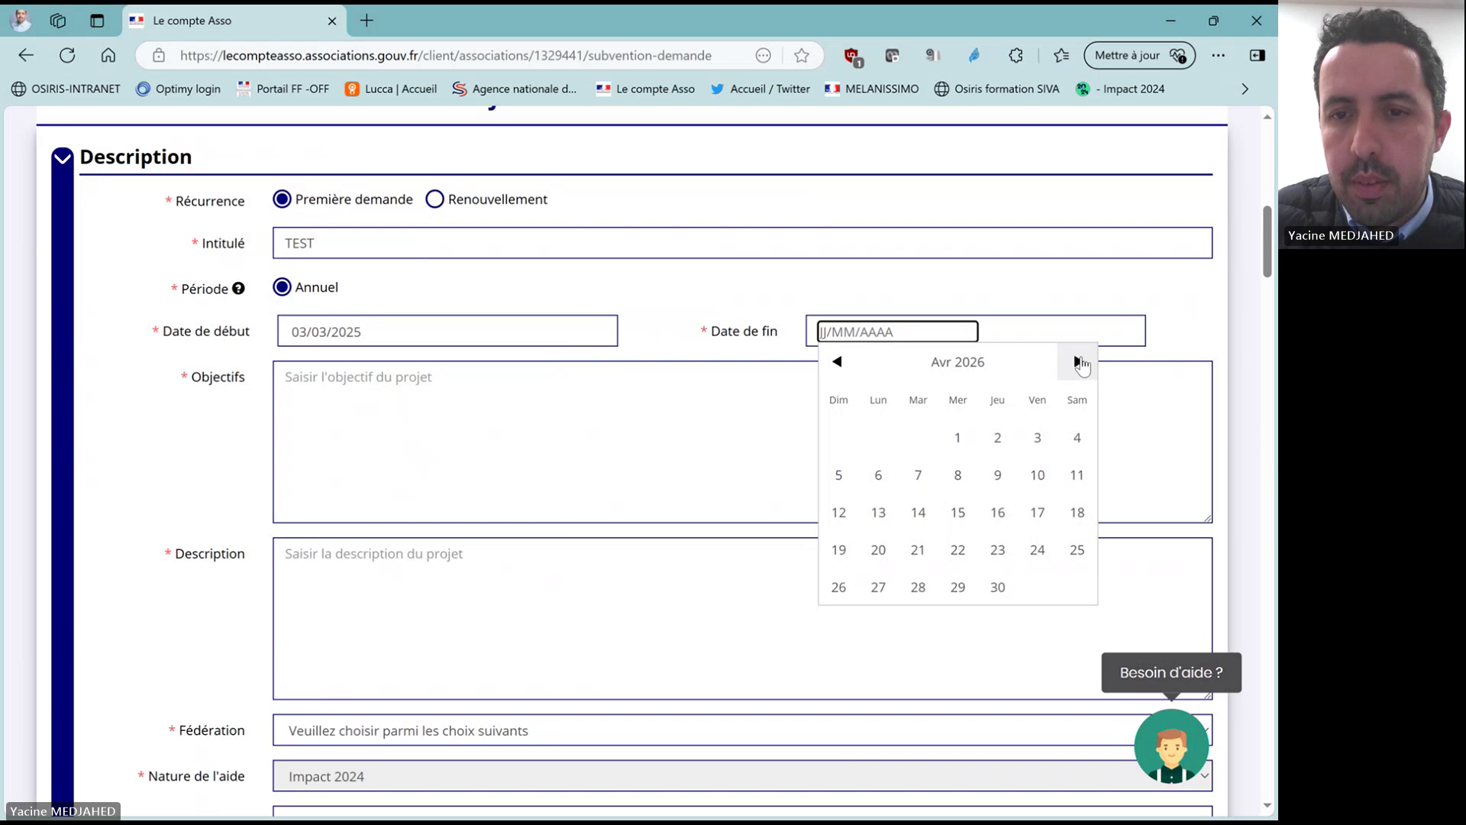
left_click(1000, 582)
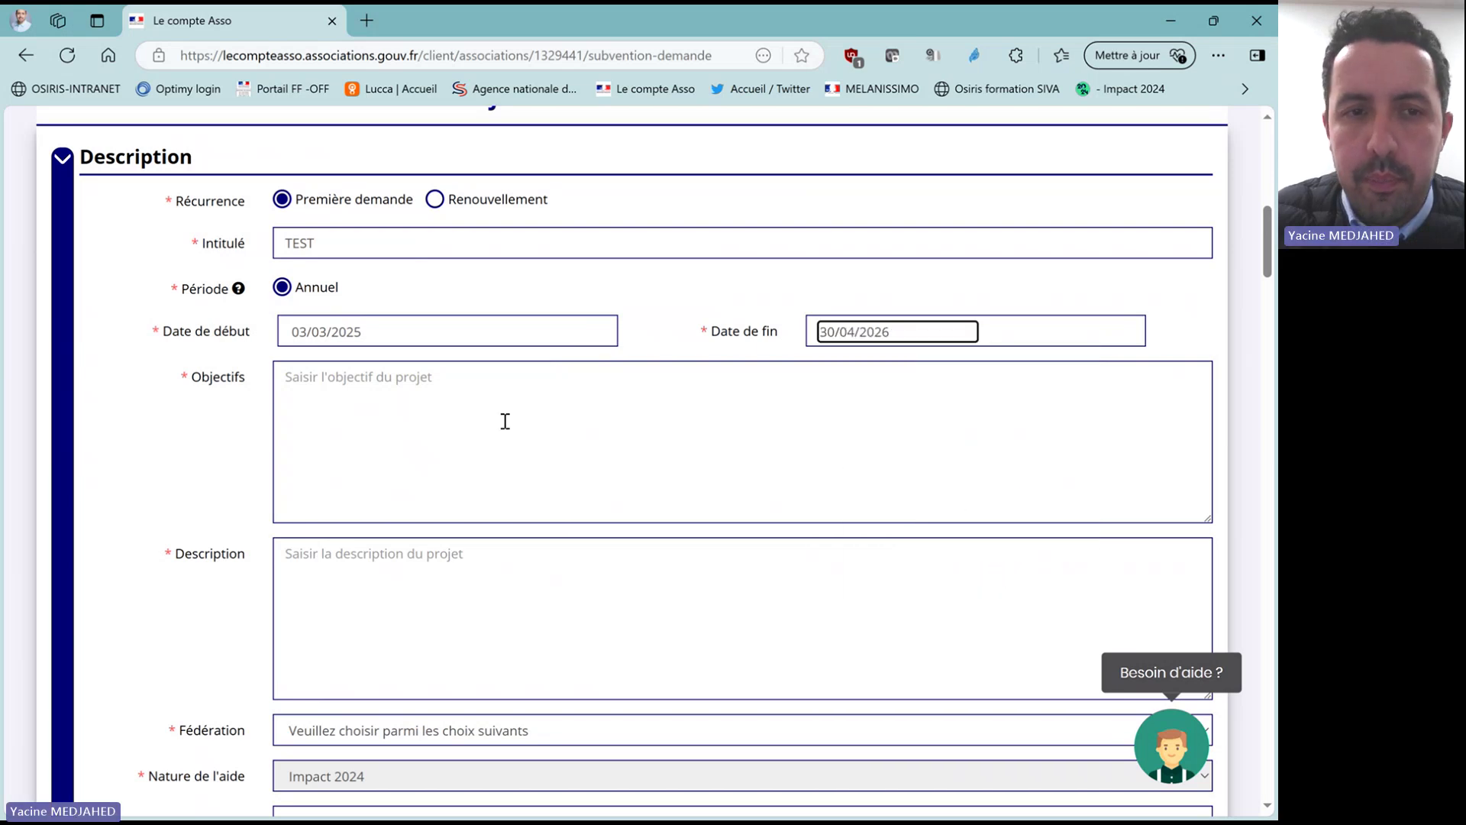
Enter TEST as both the project's objectives and its description.
left_click(503, 420)
type("TEST")
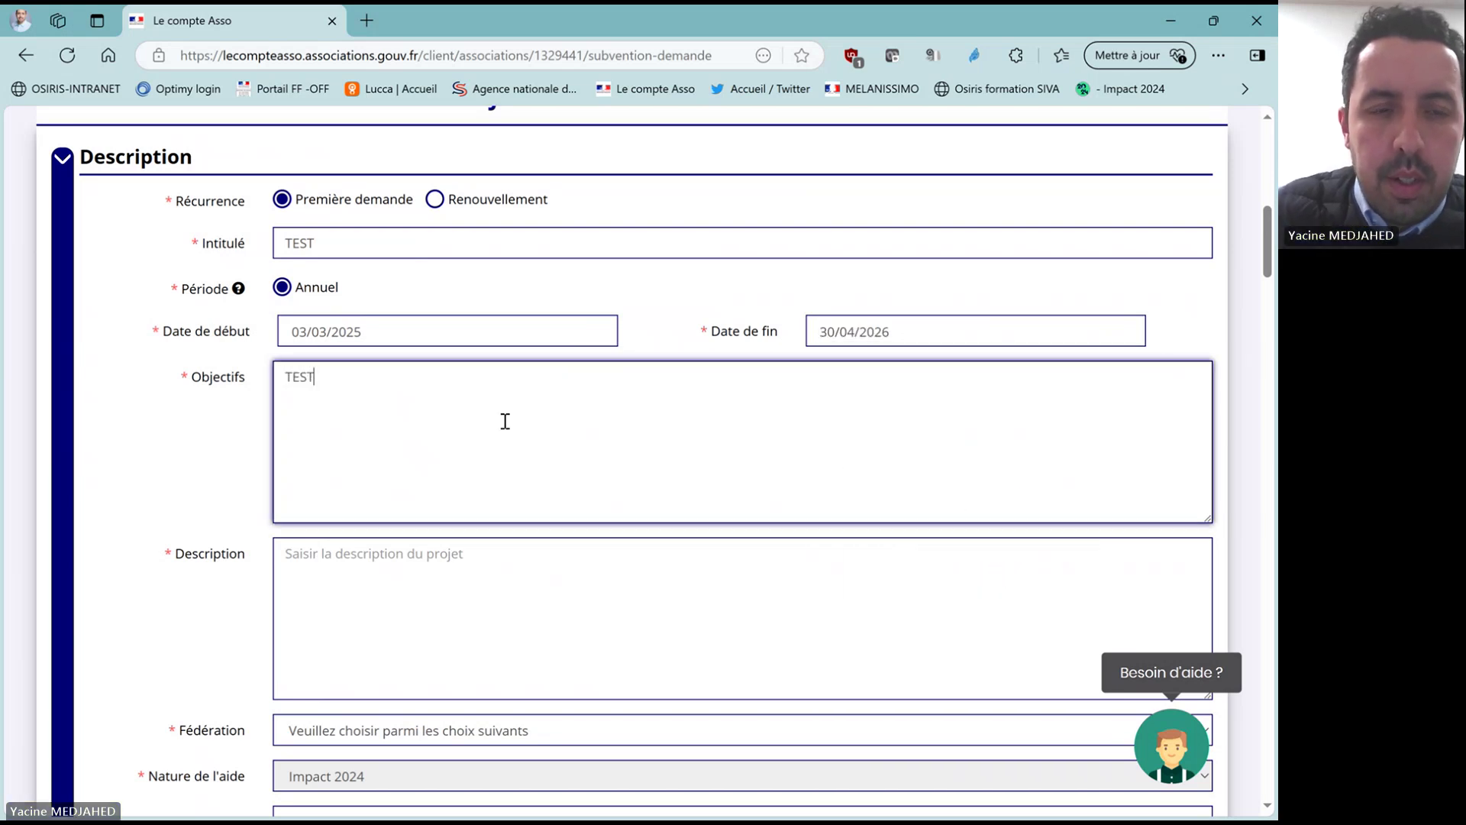
left_click(433, 569)
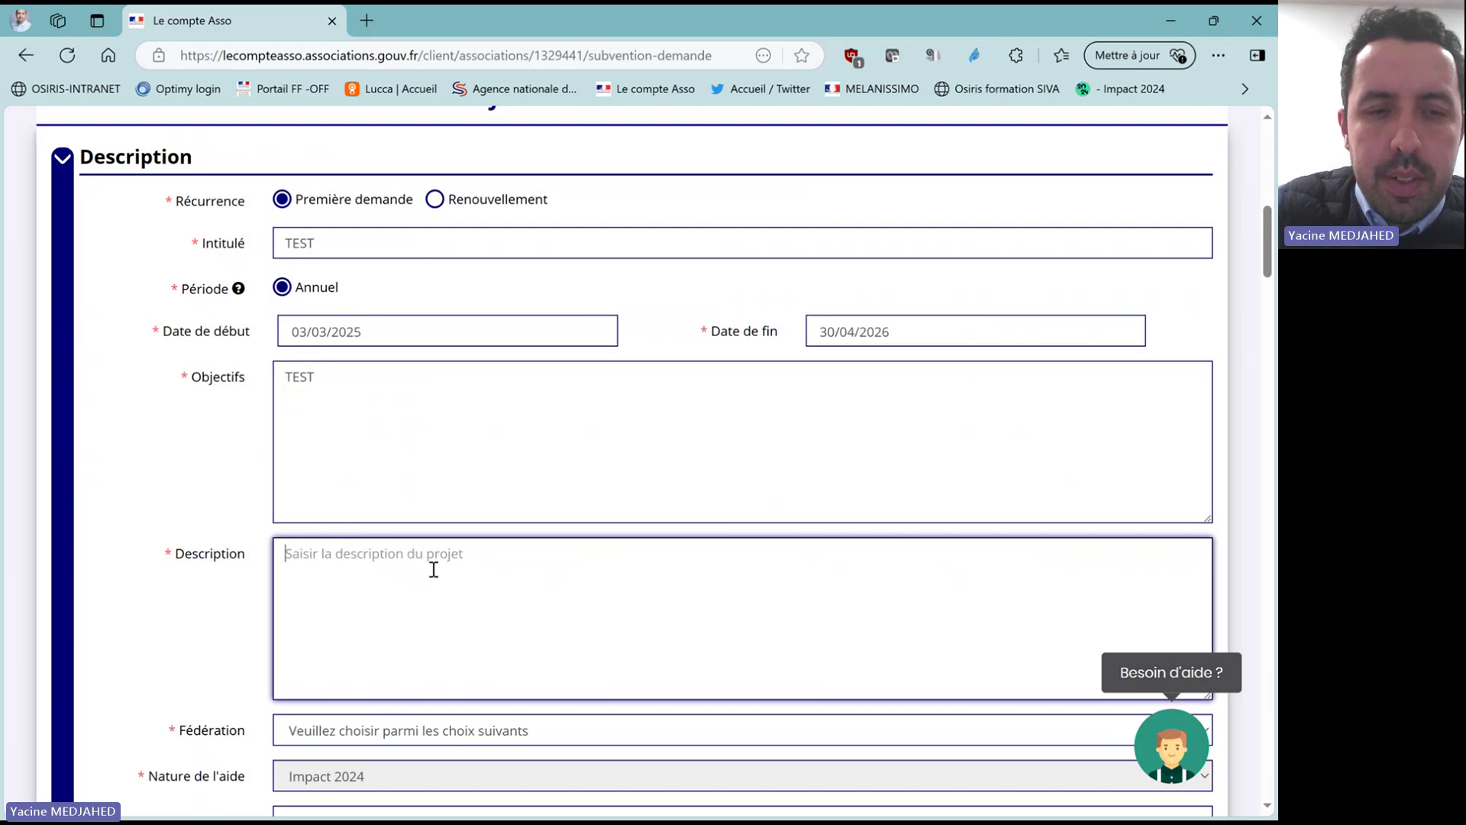
type("TEST")
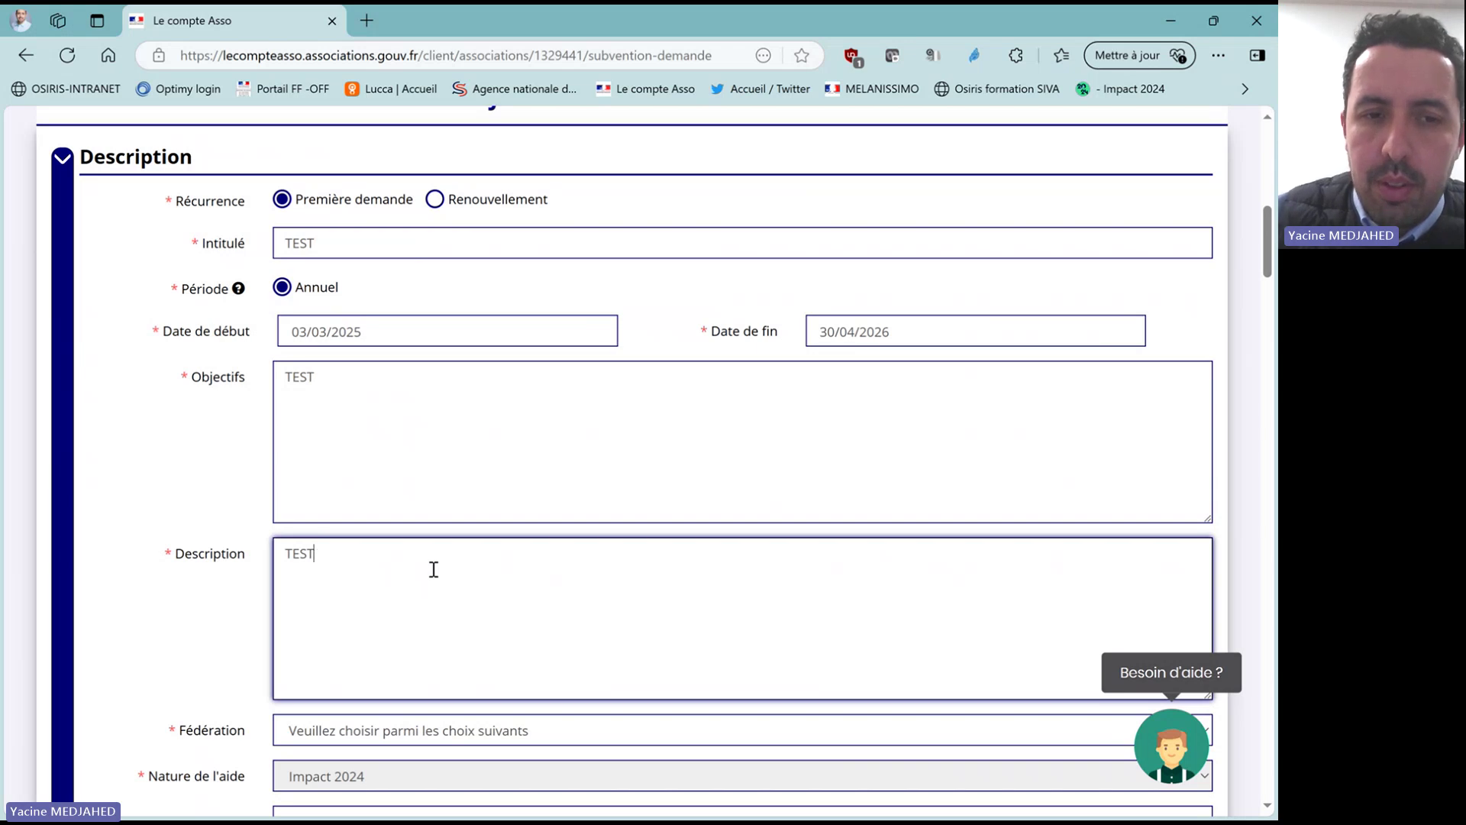
left_click(204, 488)
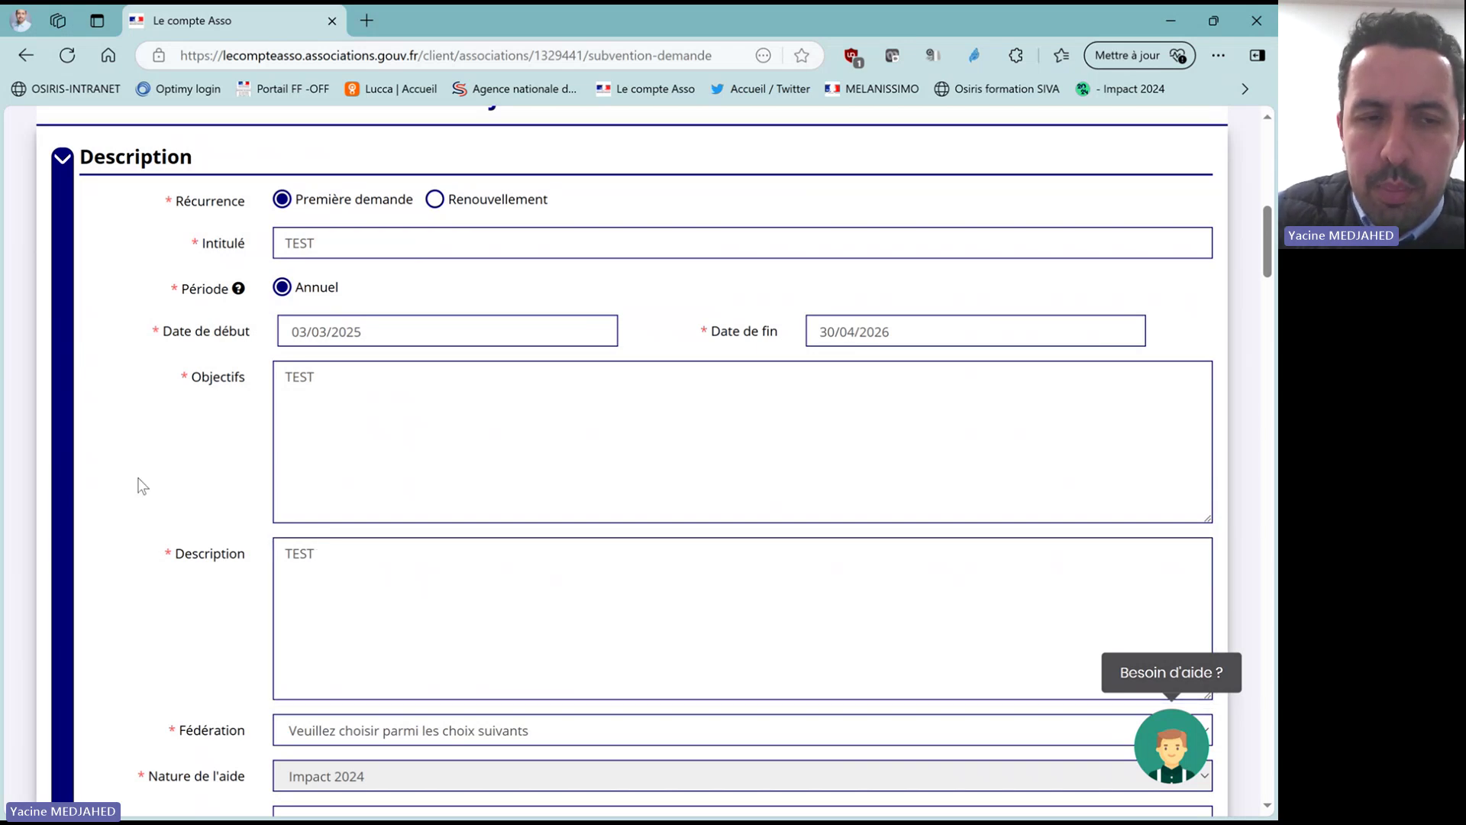
Set the project's federation to Autres and keep Autre aide au projet as the aid modality.
scroll(52, 483, "down", 1)
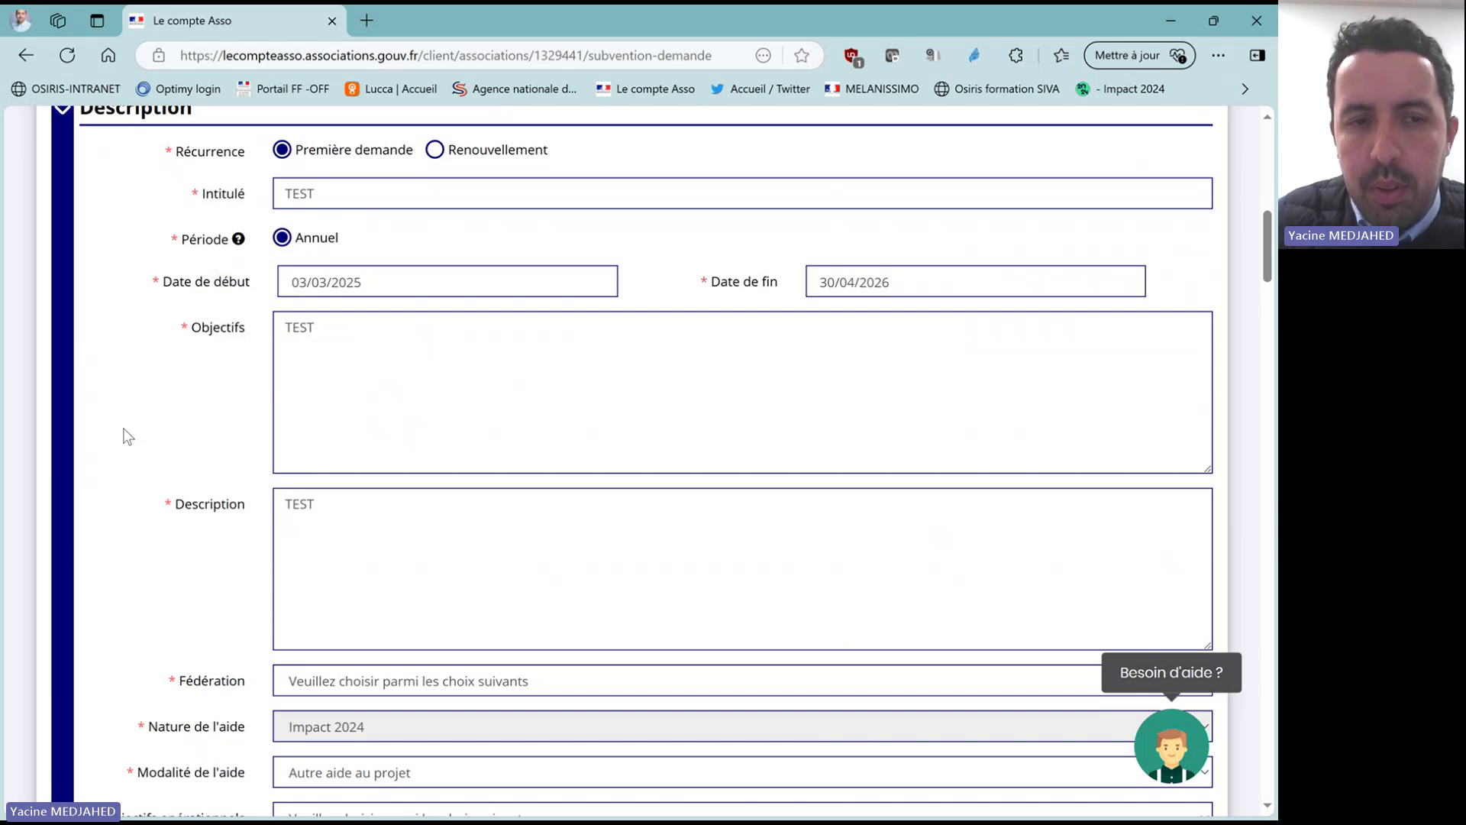
scroll(128, 437, "down", 1)
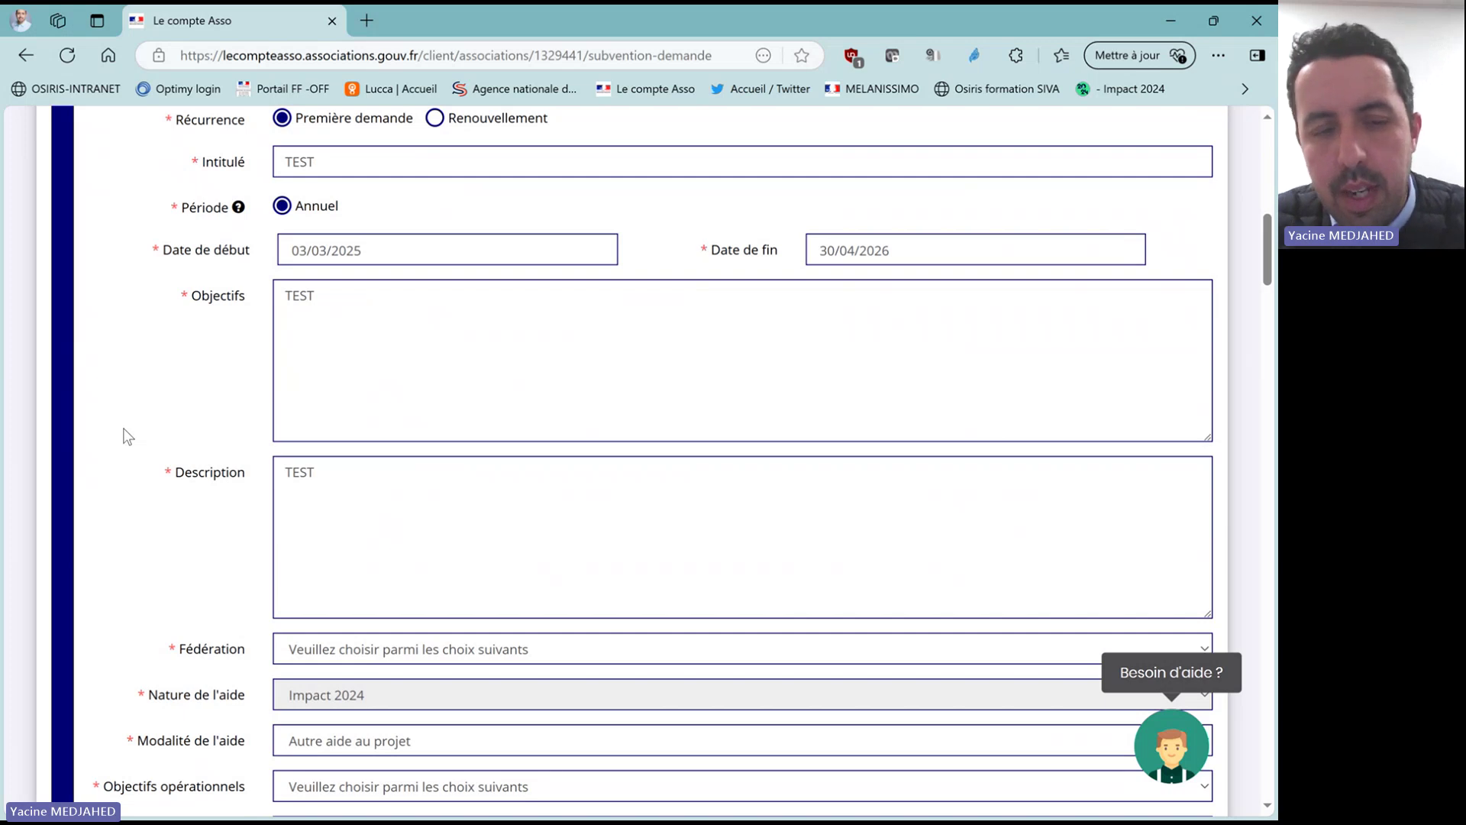
scroll(126, 435, "down", 2)
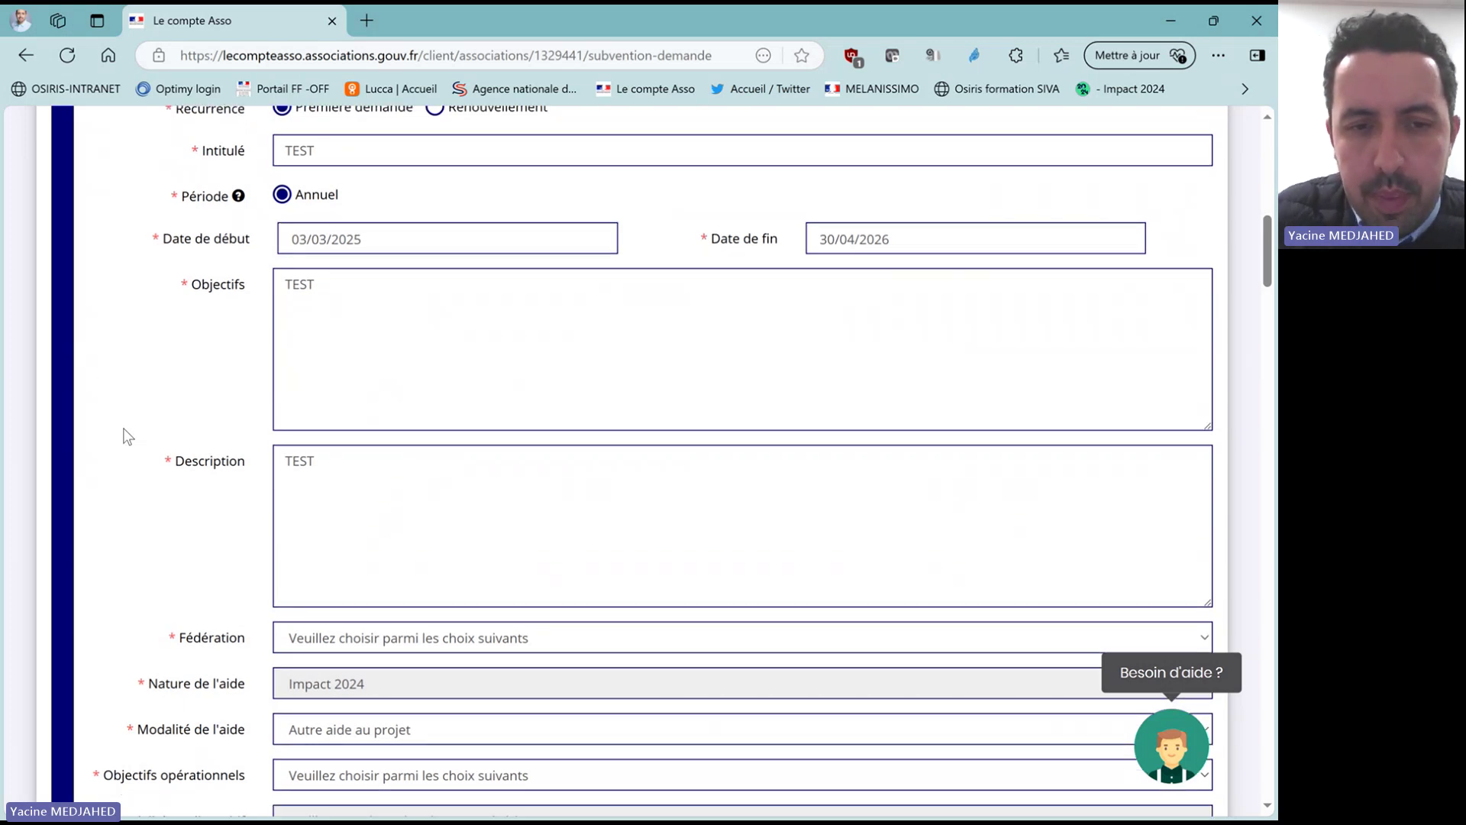
left_click(347, 578)
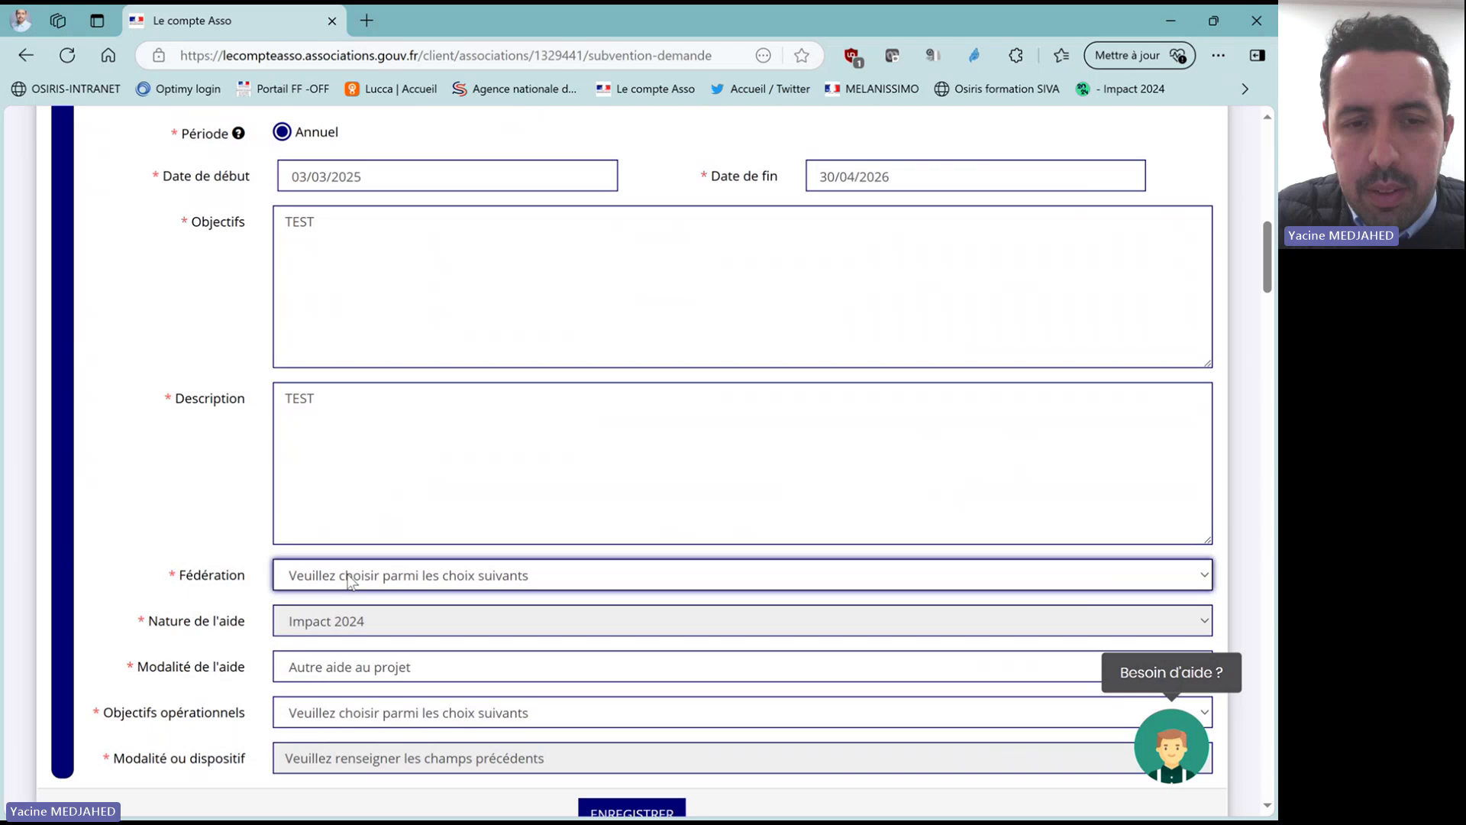
left_click(397, 646)
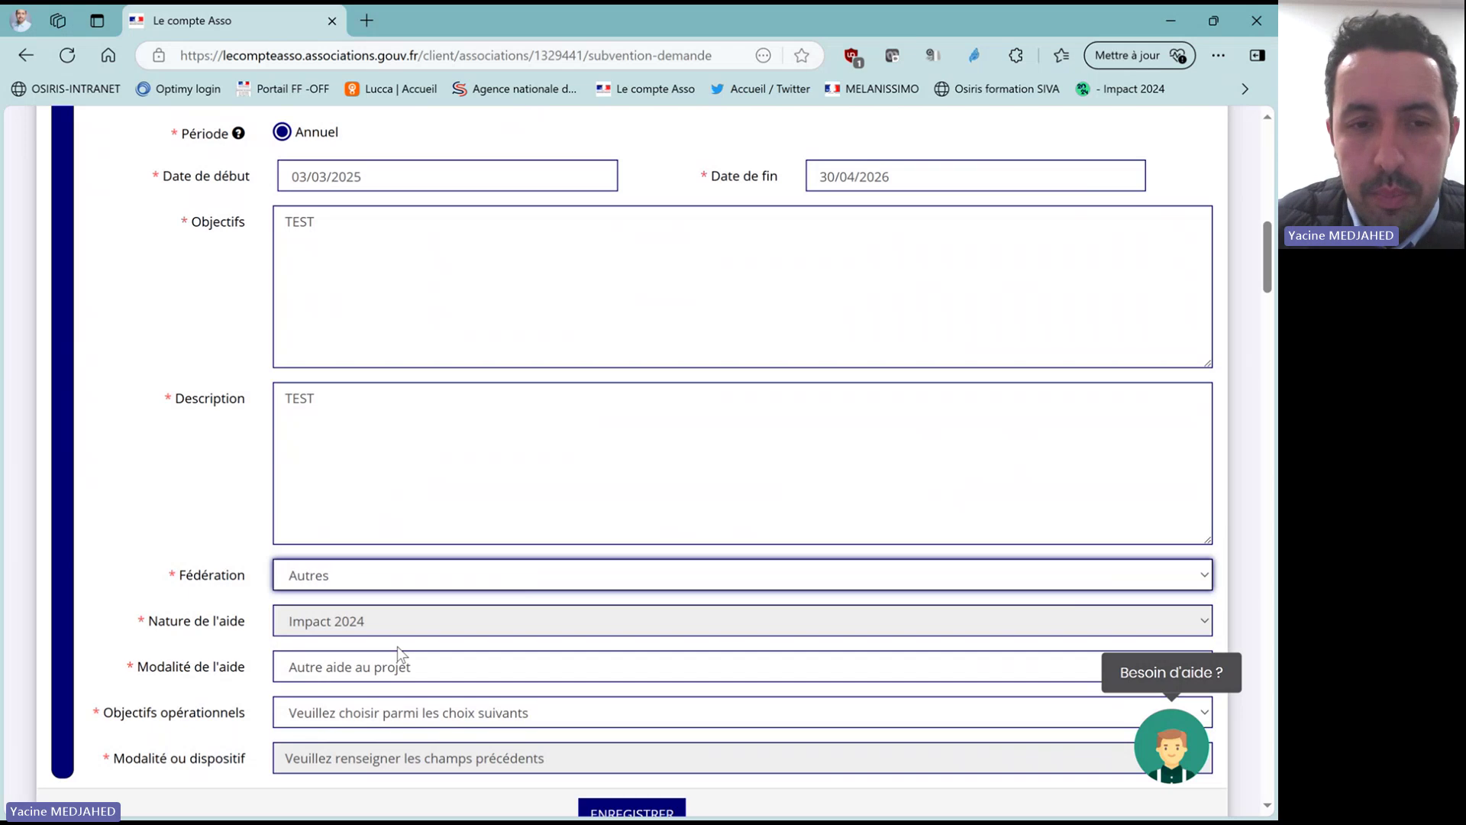
left_click(347, 670)
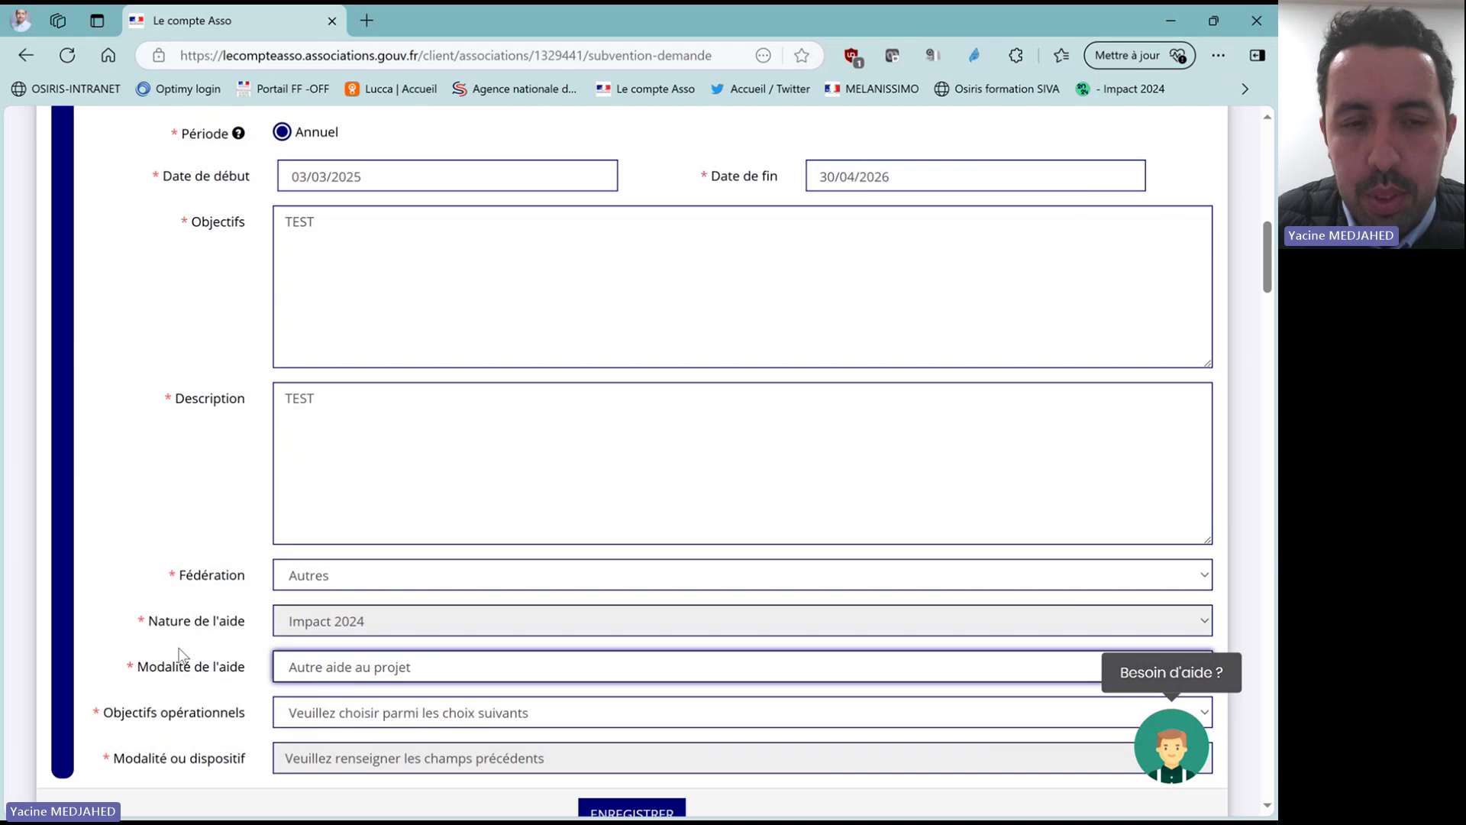
Set the project's operational objective to Impact 2024.
scroll(181, 653, "down", 2)
left_click(367, 603)
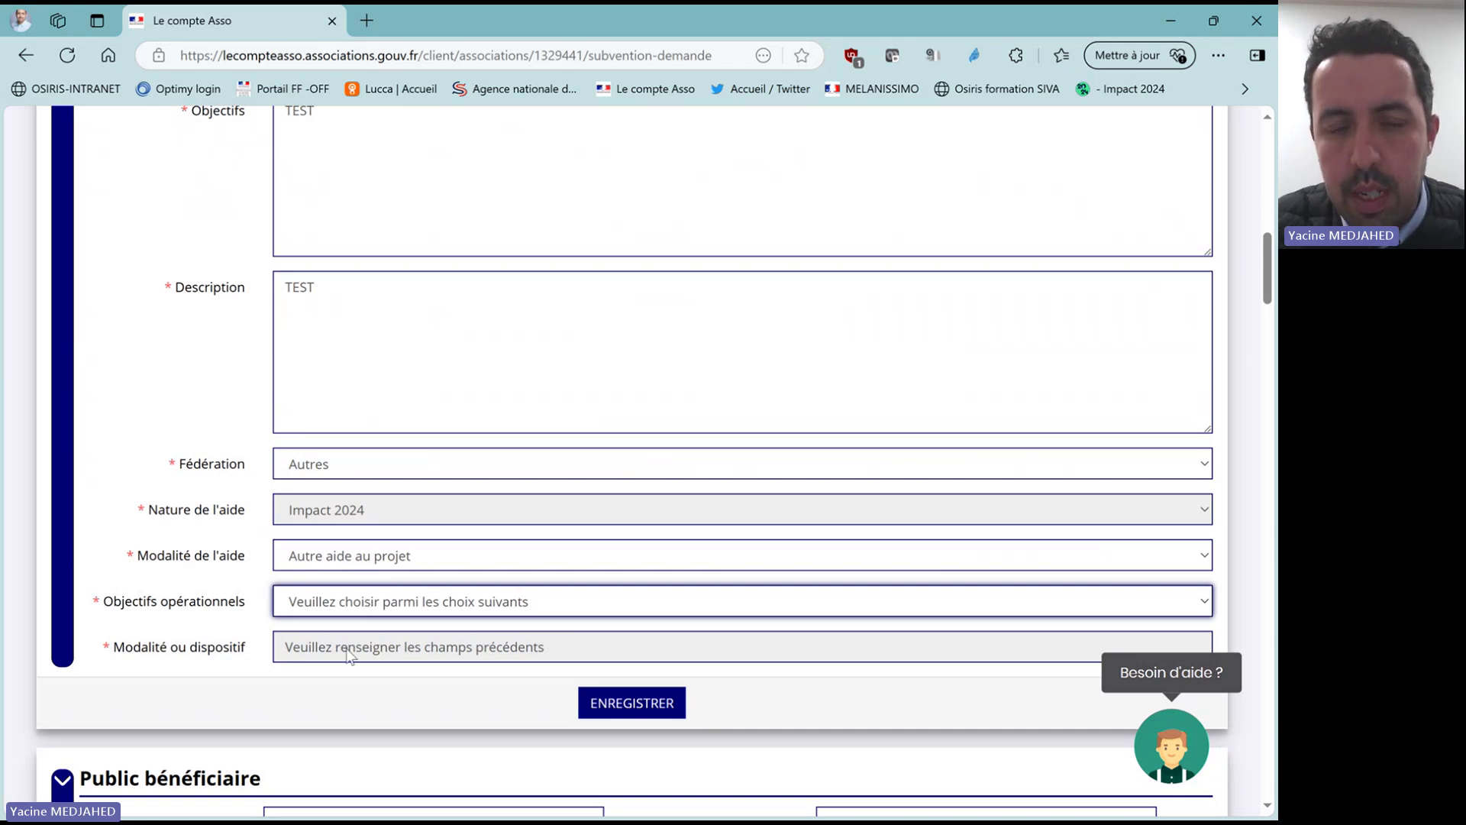
key("Down")
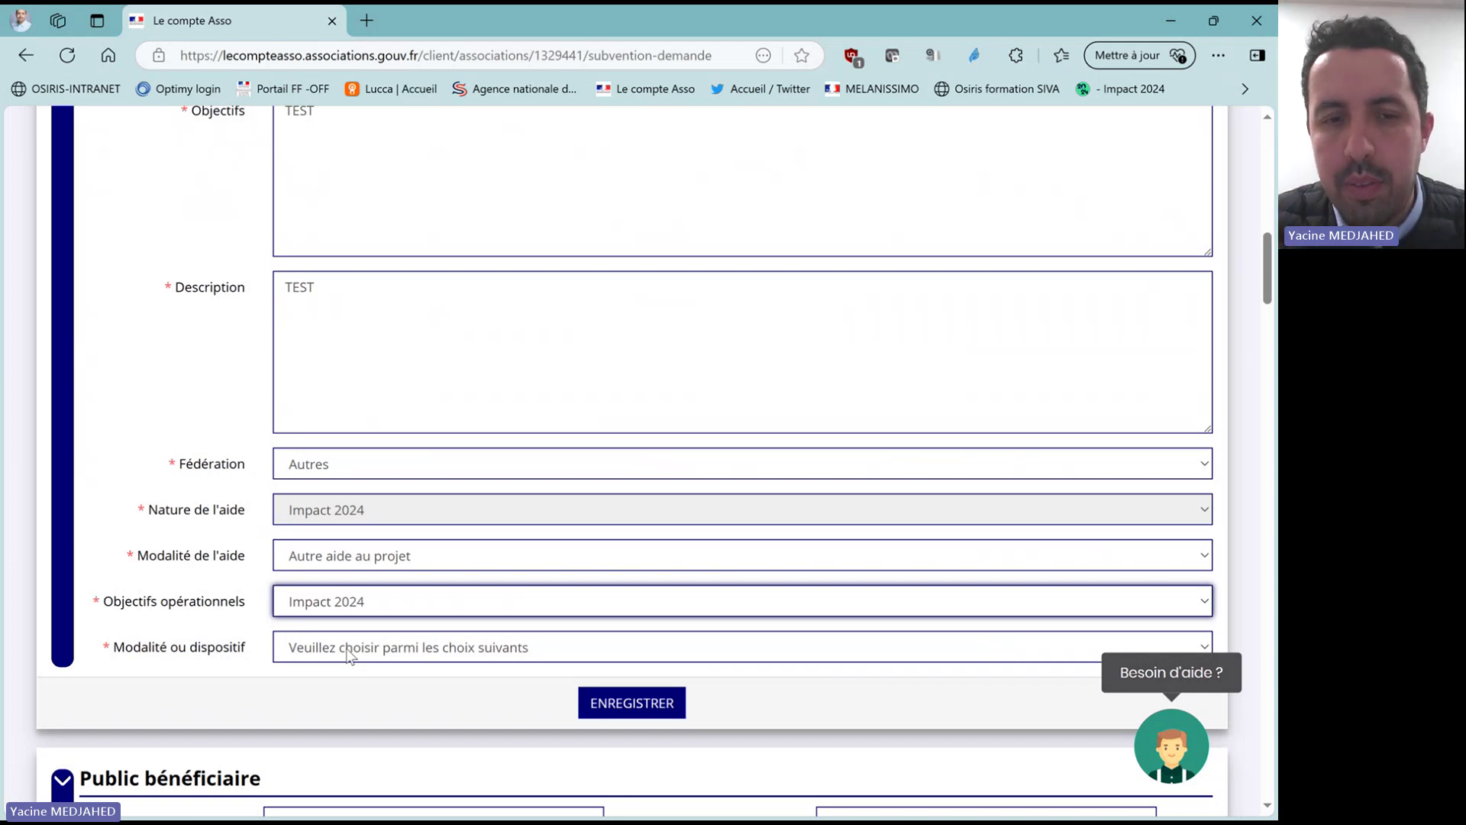
key("Tab")
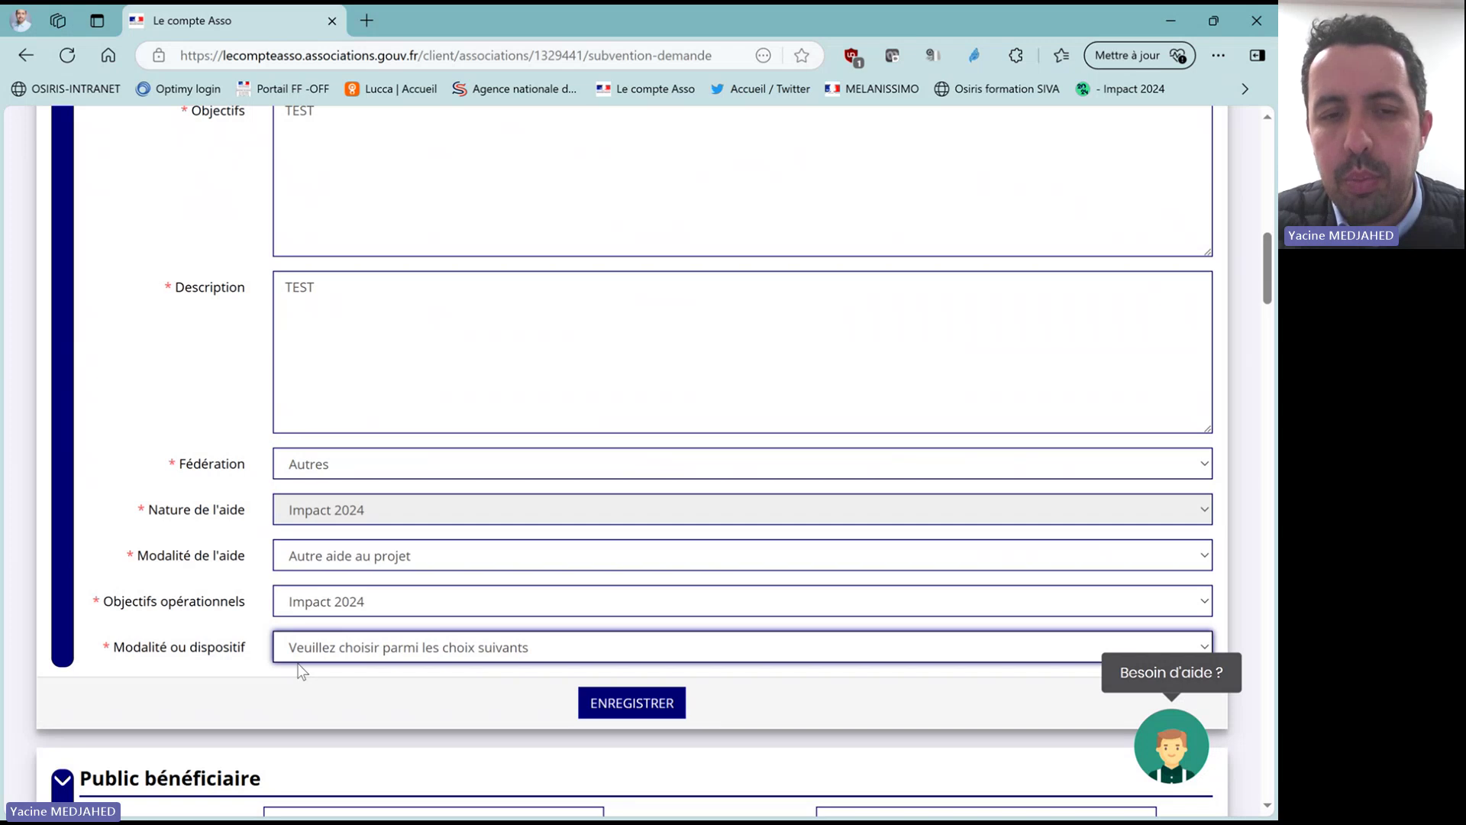
scroll(300, 671, "down", 1)
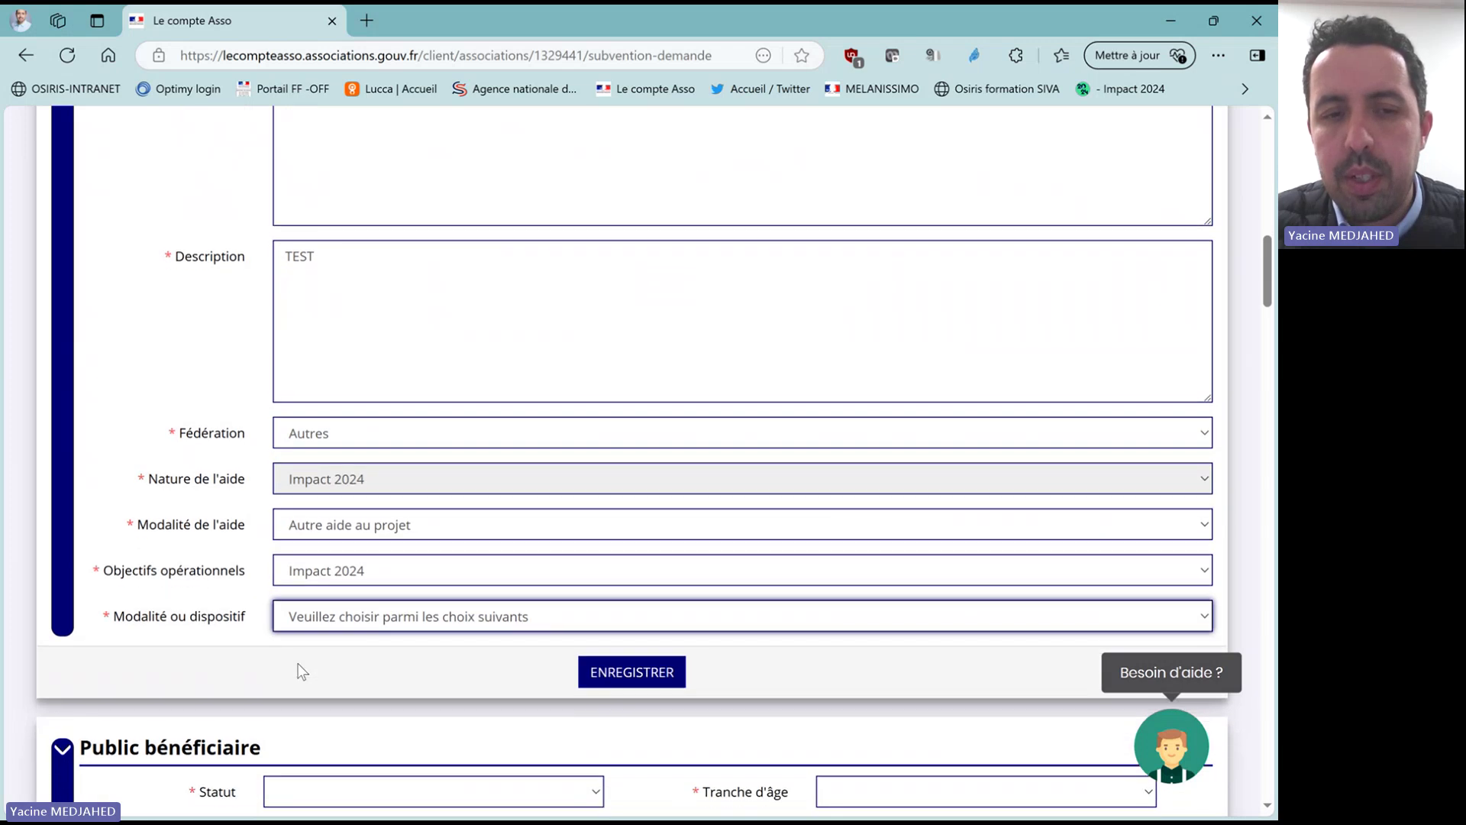
Choose Impact 2024 - Insertion professionnelle with the modality Aller vers - Un créneau sportif pour les publics éloignés de l'emploi, and save the Description section.
left_click(349, 587)
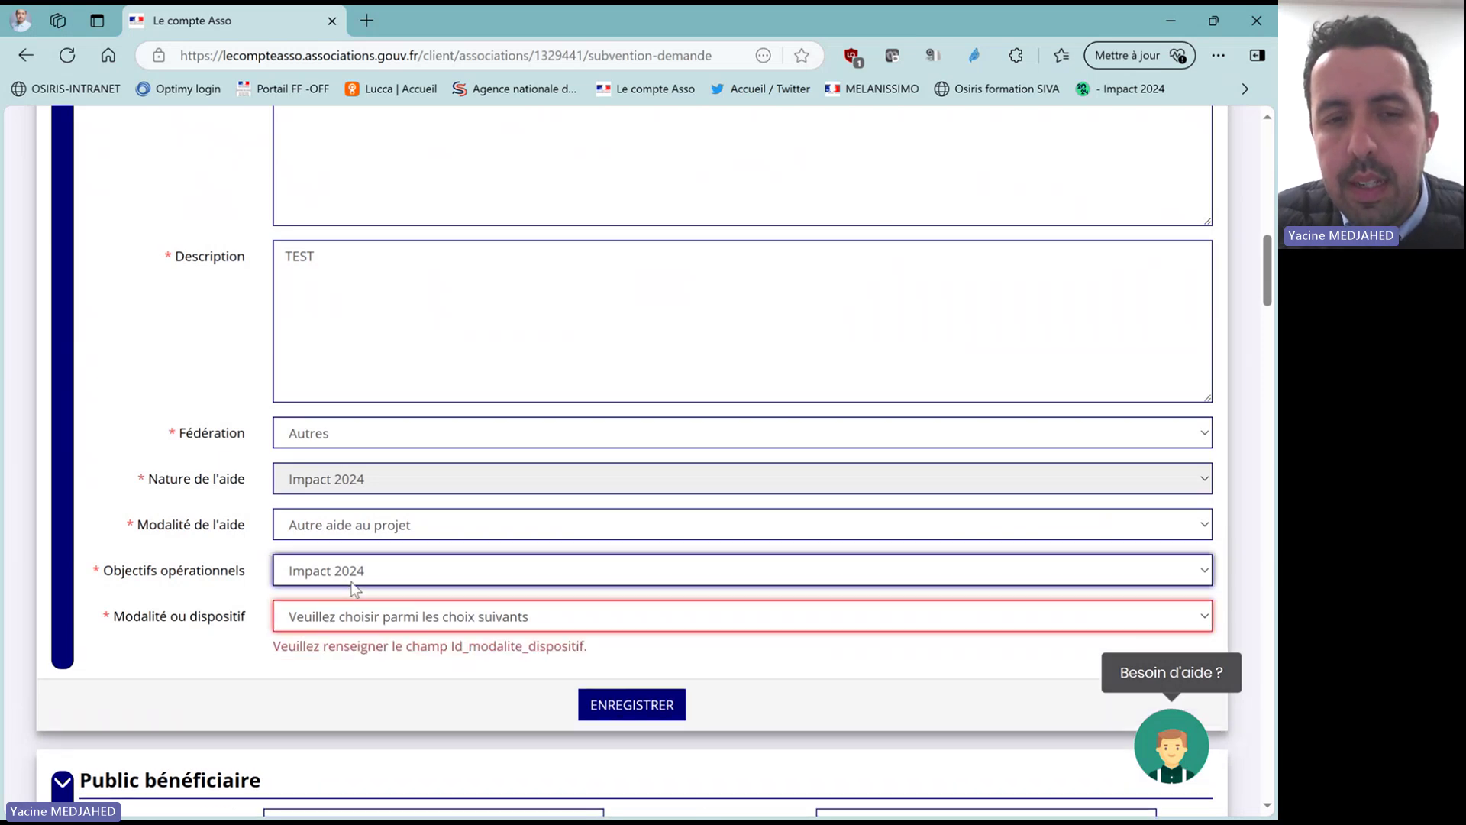
left_click(376, 655)
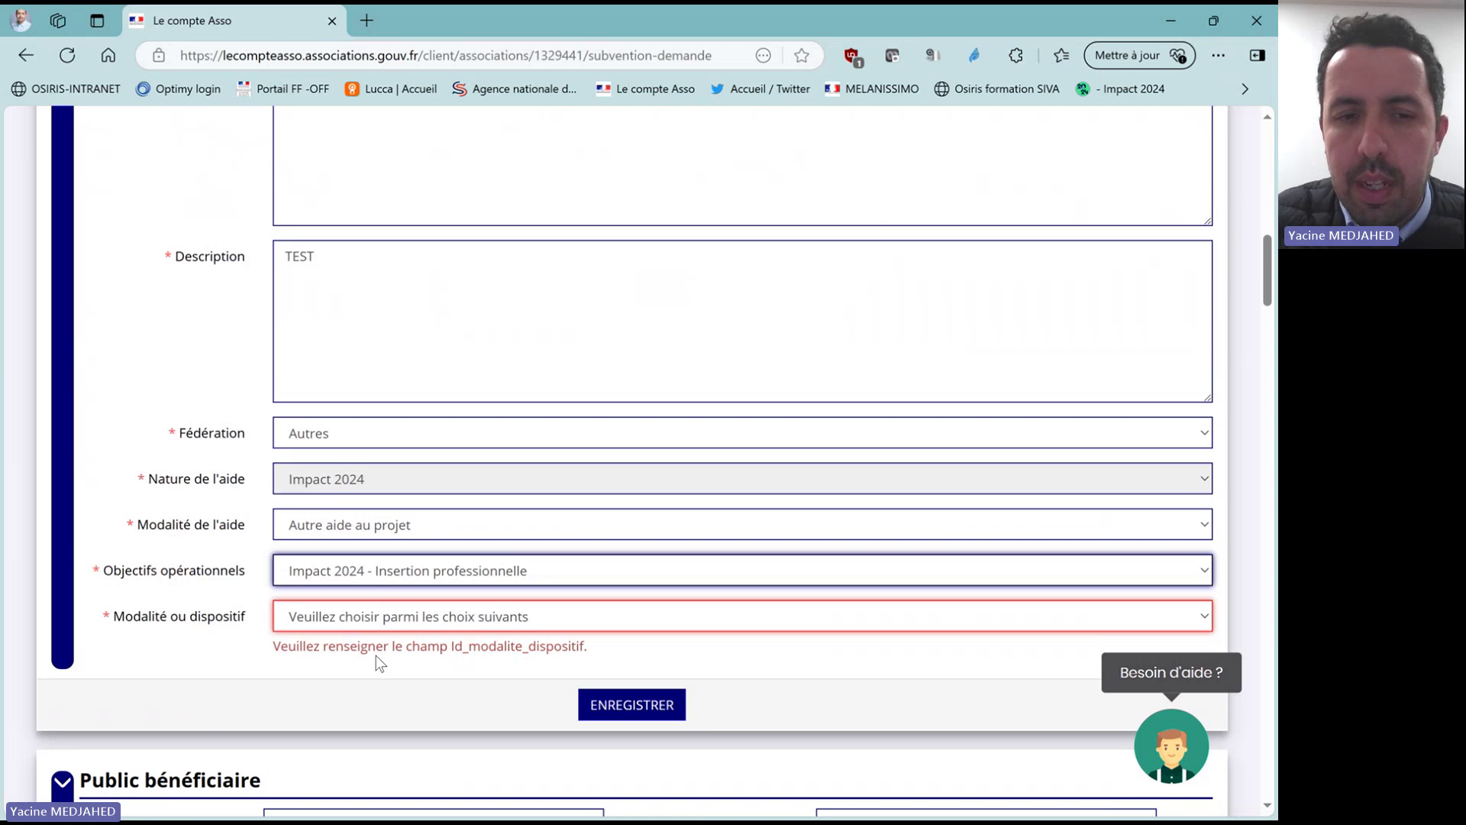
left_click(410, 625)
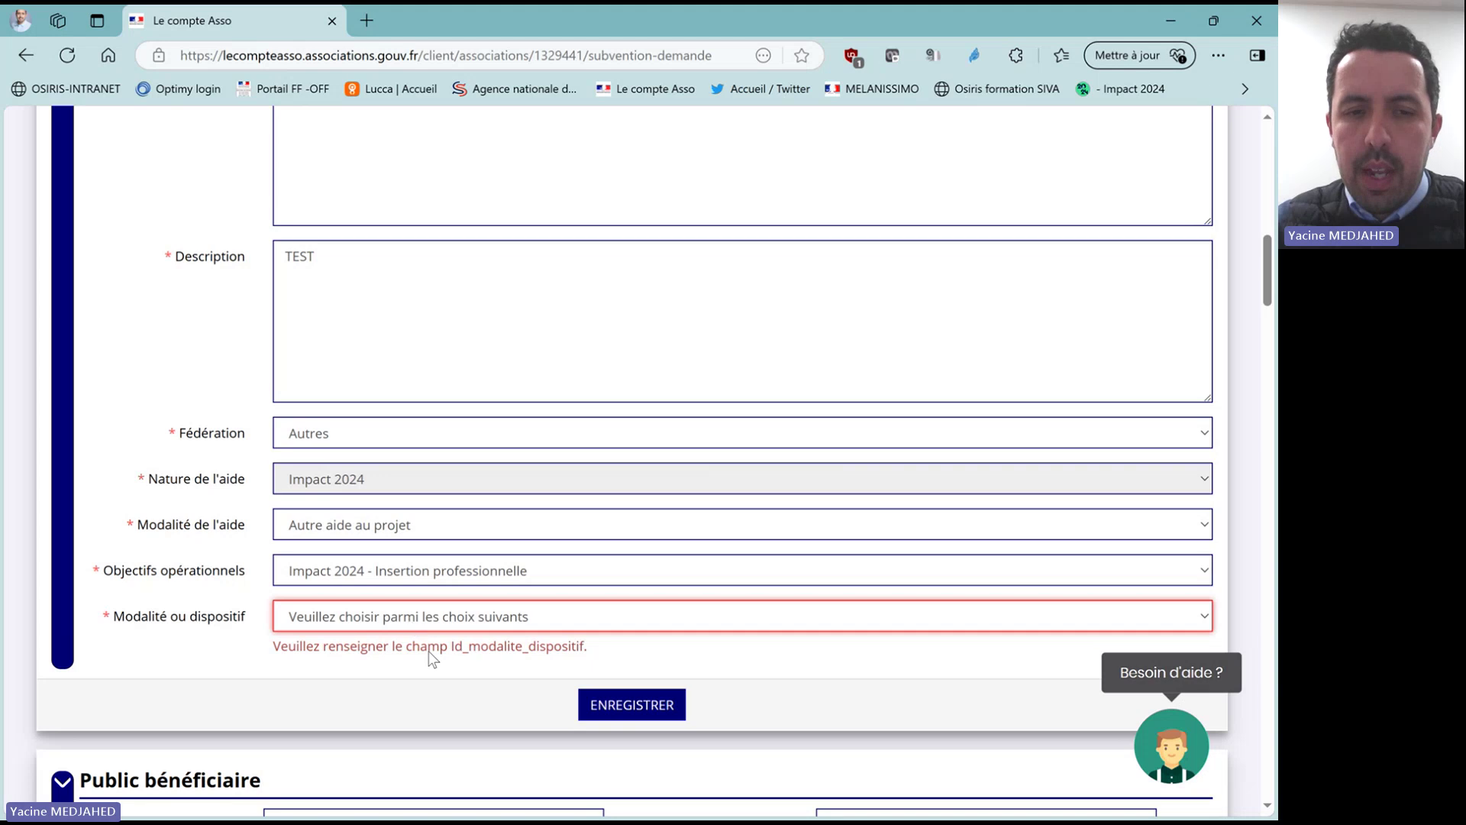
key("Down")
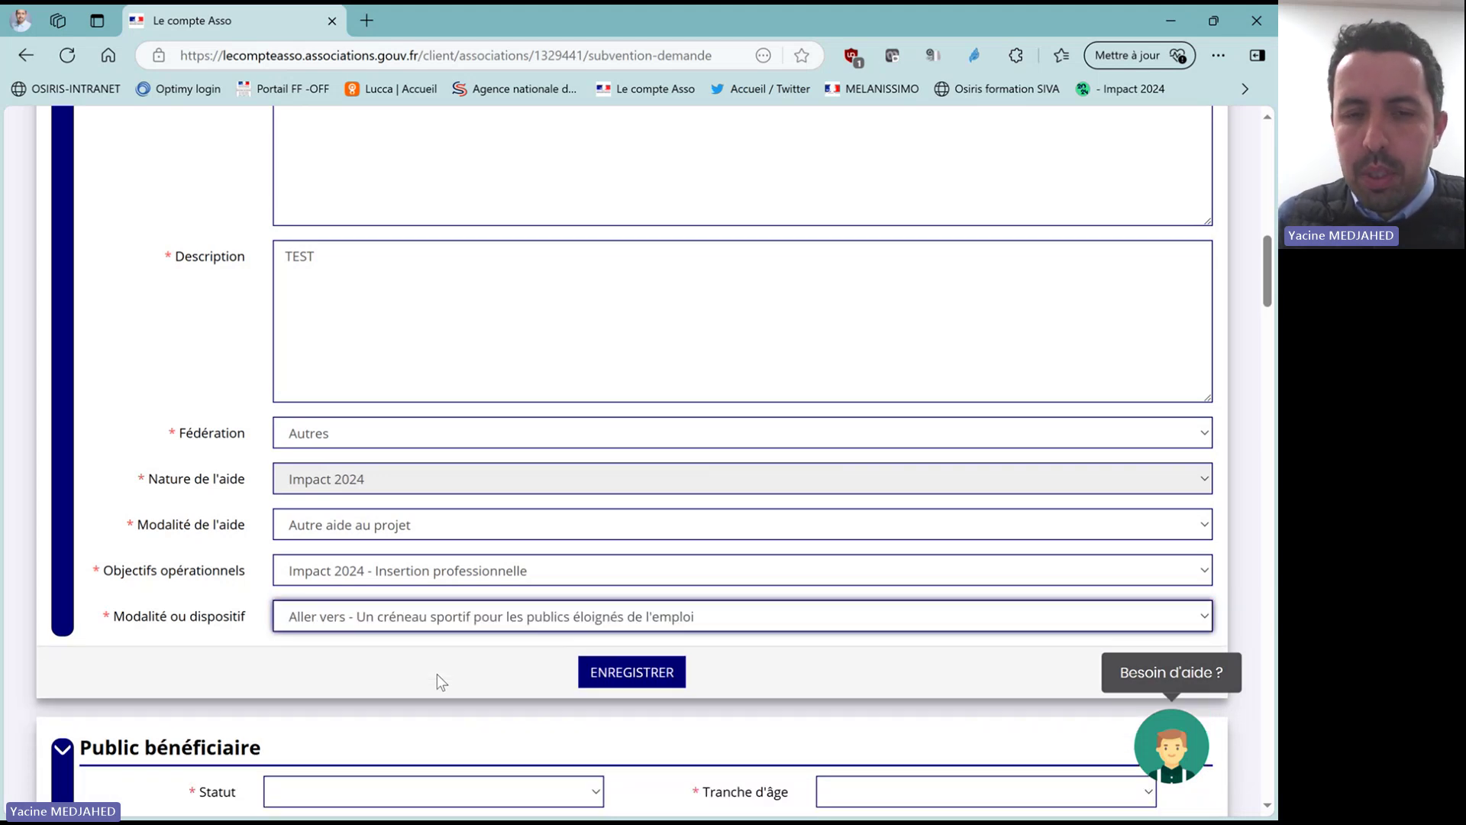
left_click(617, 675)
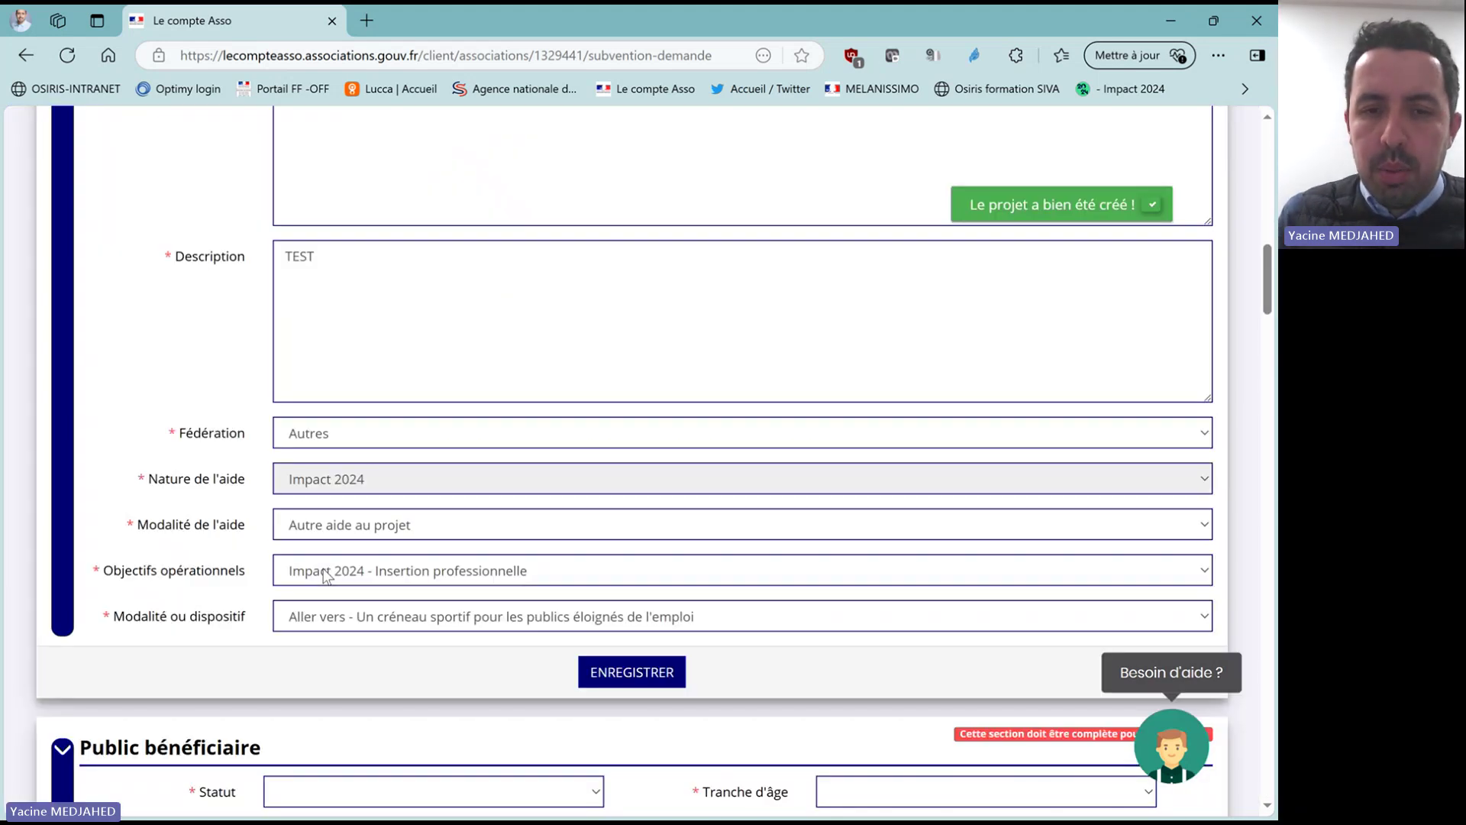
Set the status of the project's beneficiary public to Grand public.
scroll(108, 592, "down", 5)
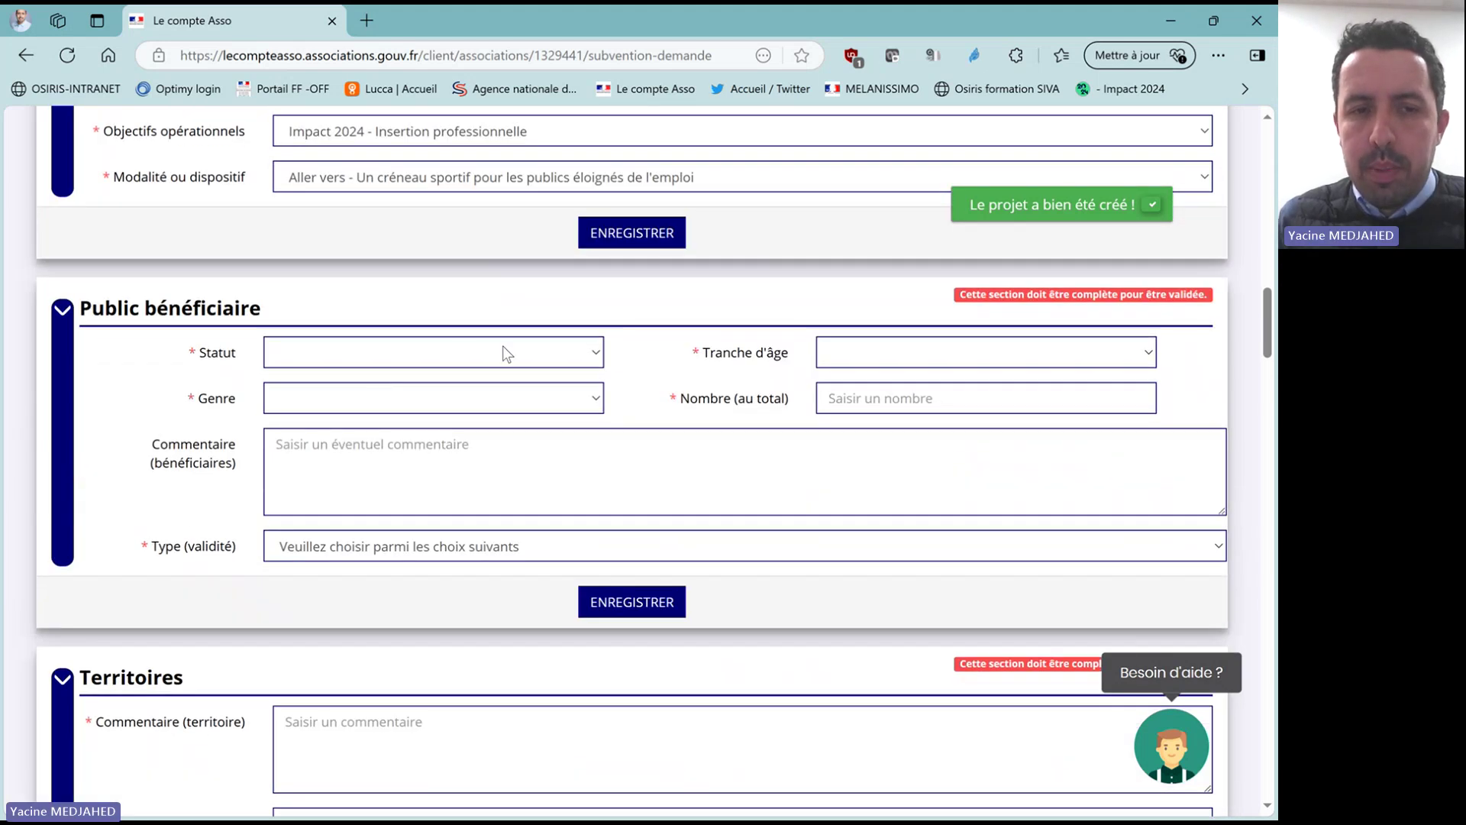
left_click(504, 353)
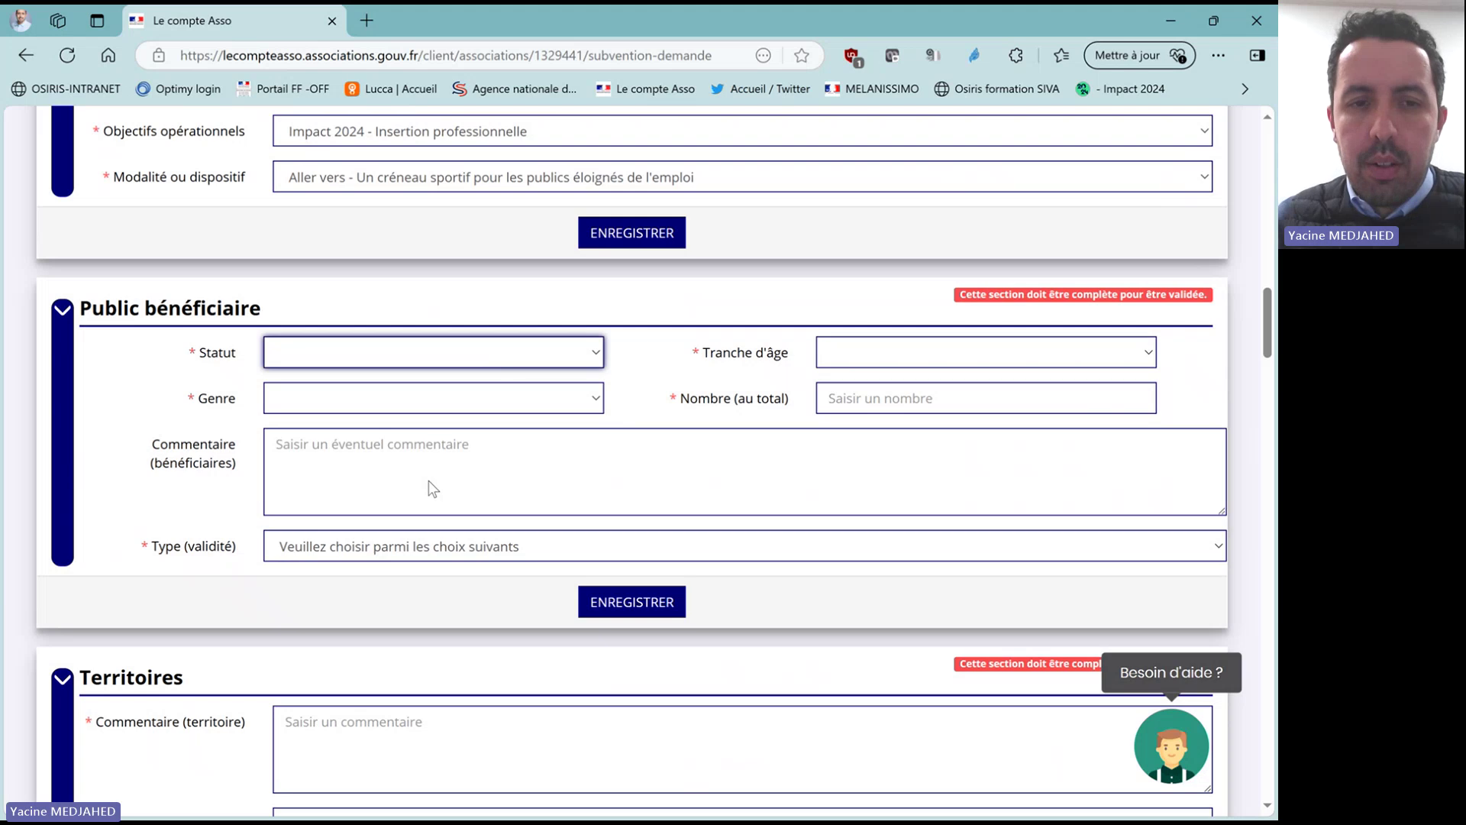
left_click(424, 514)
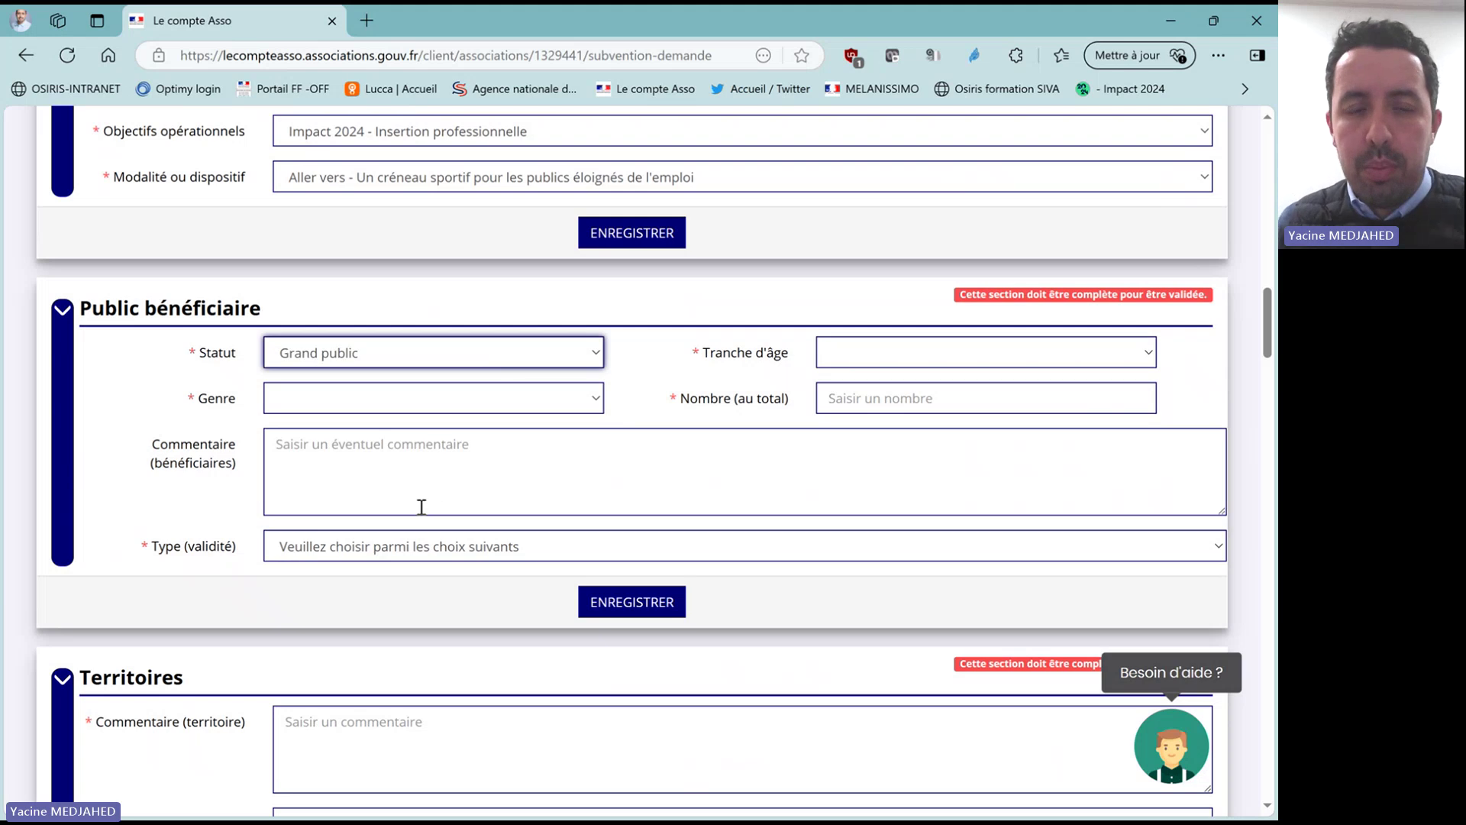
Set the beneficiary public's gender to Mixte, its age range to Adultes and the total number to 100.
left_click(436, 403)
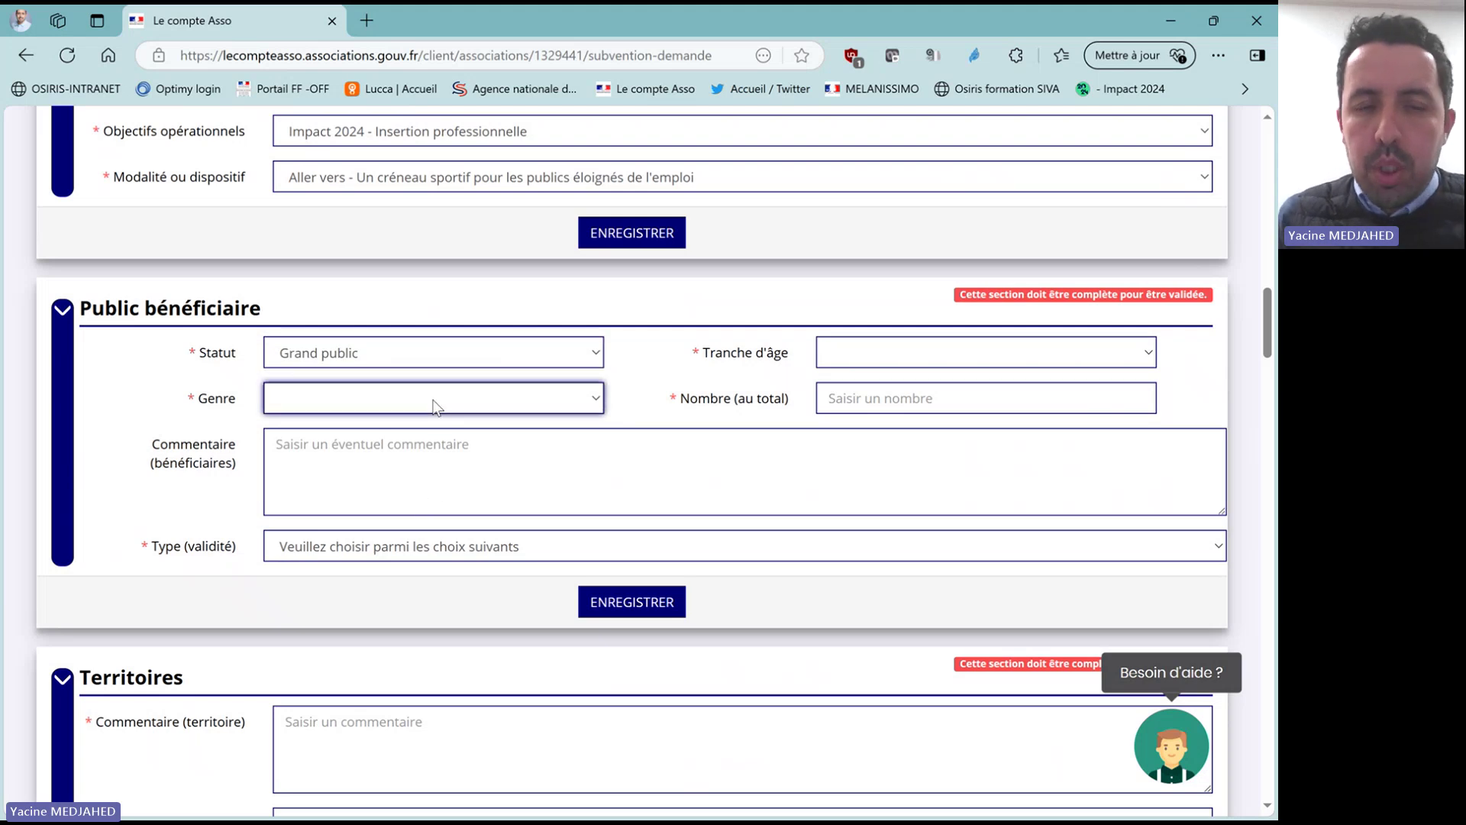
left_click(369, 472)
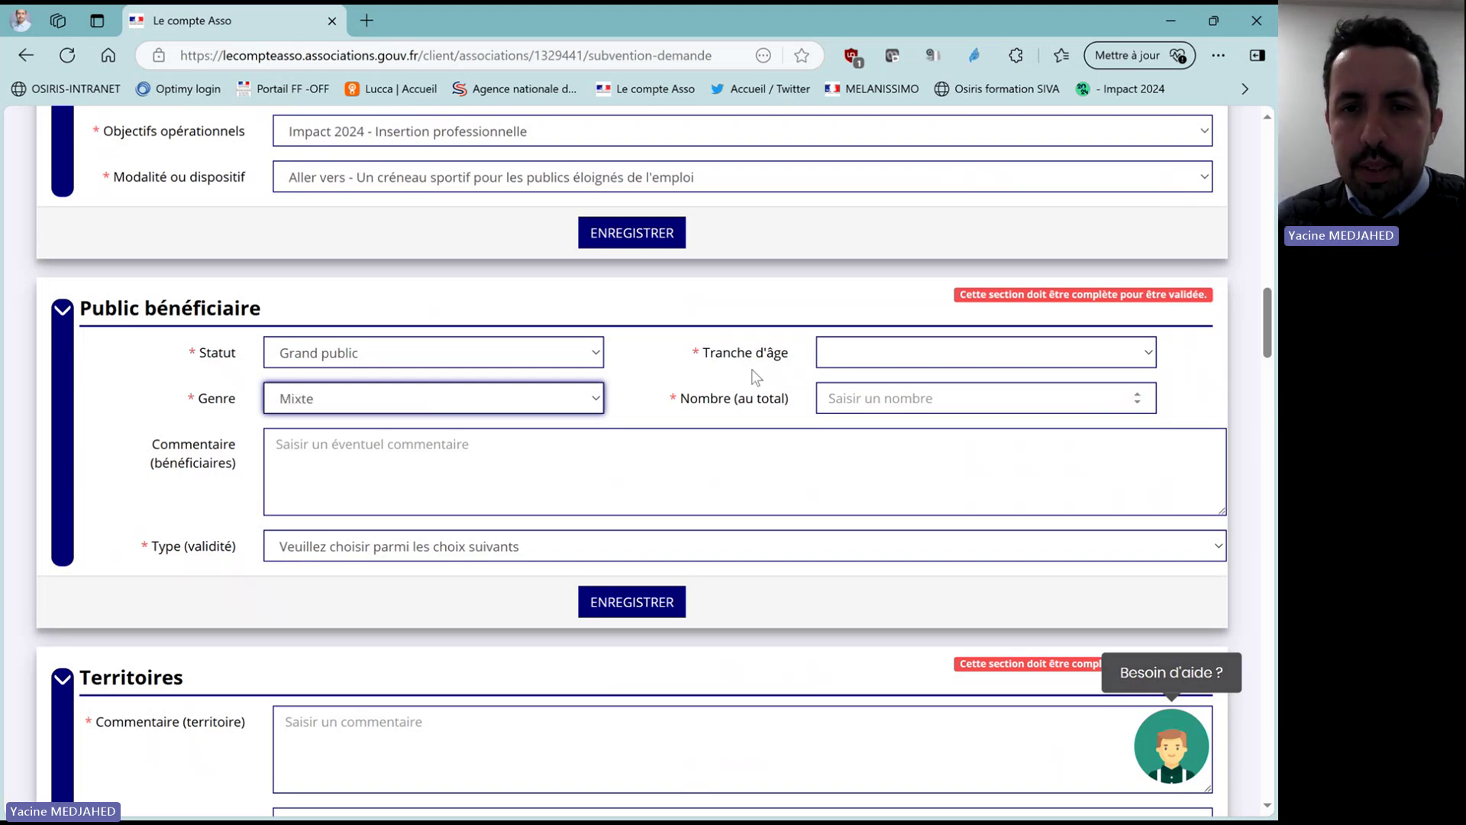
left_click(866, 348)
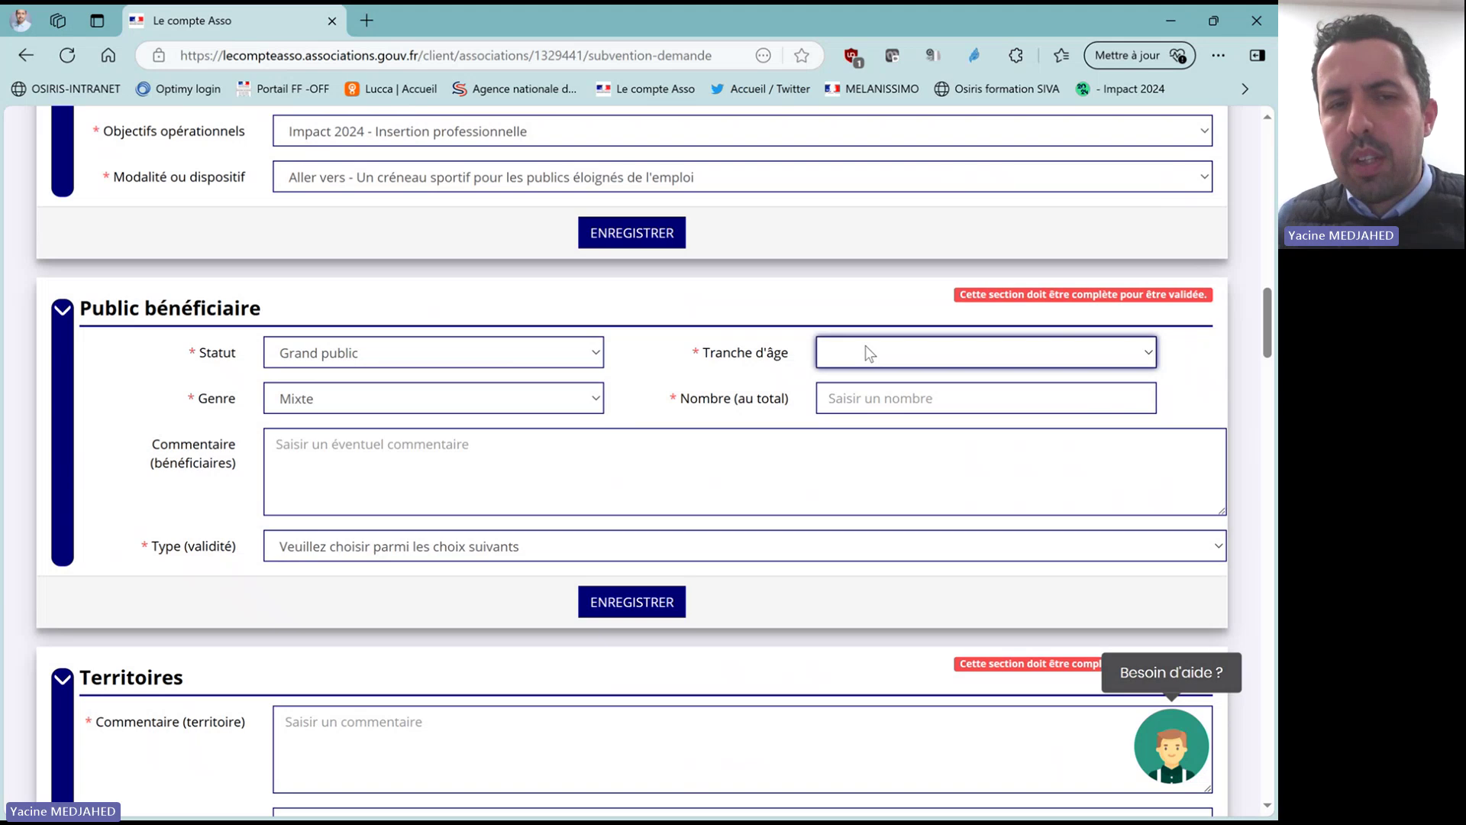
left_click(878, 418)
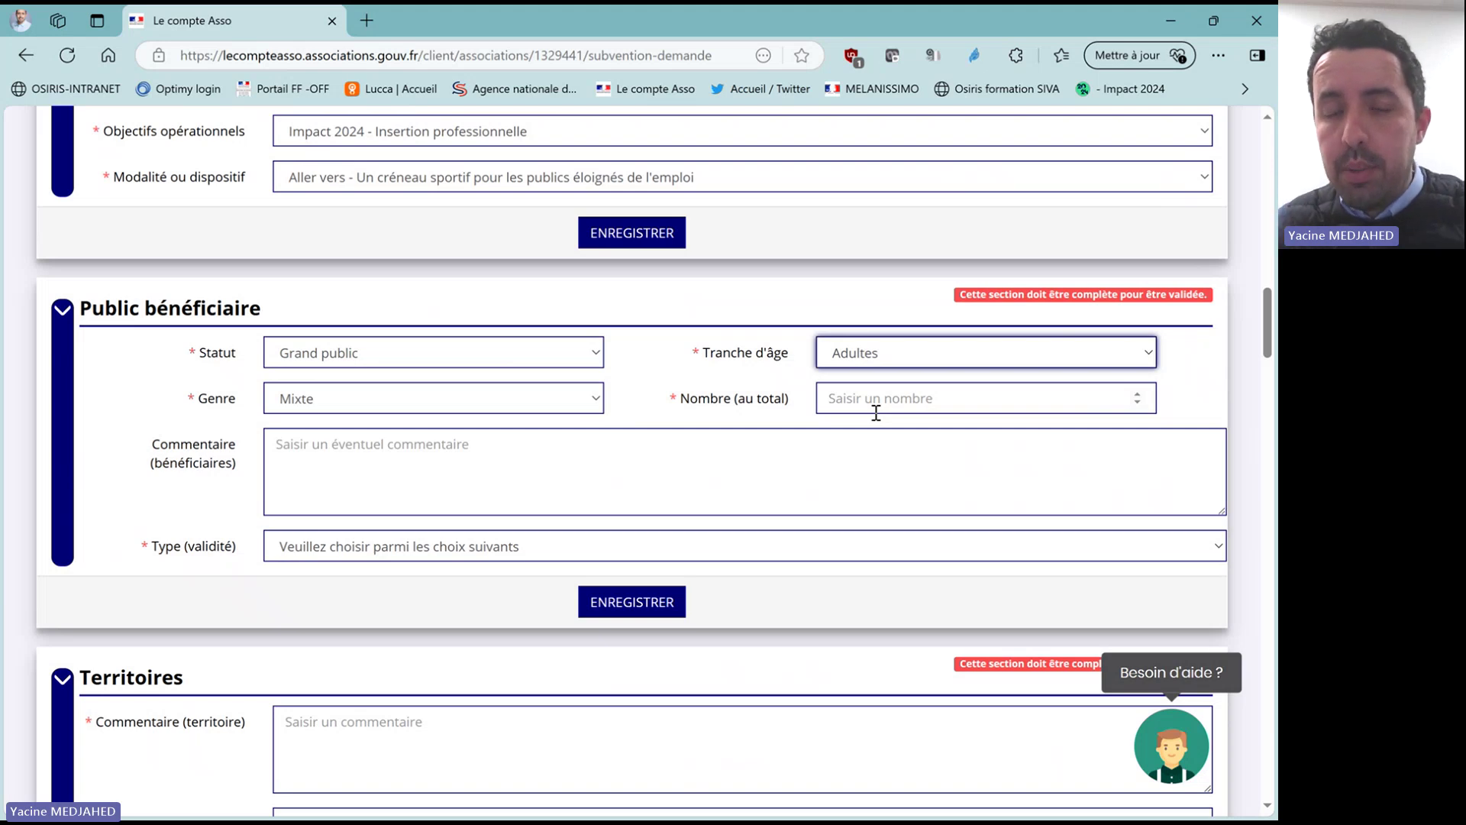
left_click(882, 409)
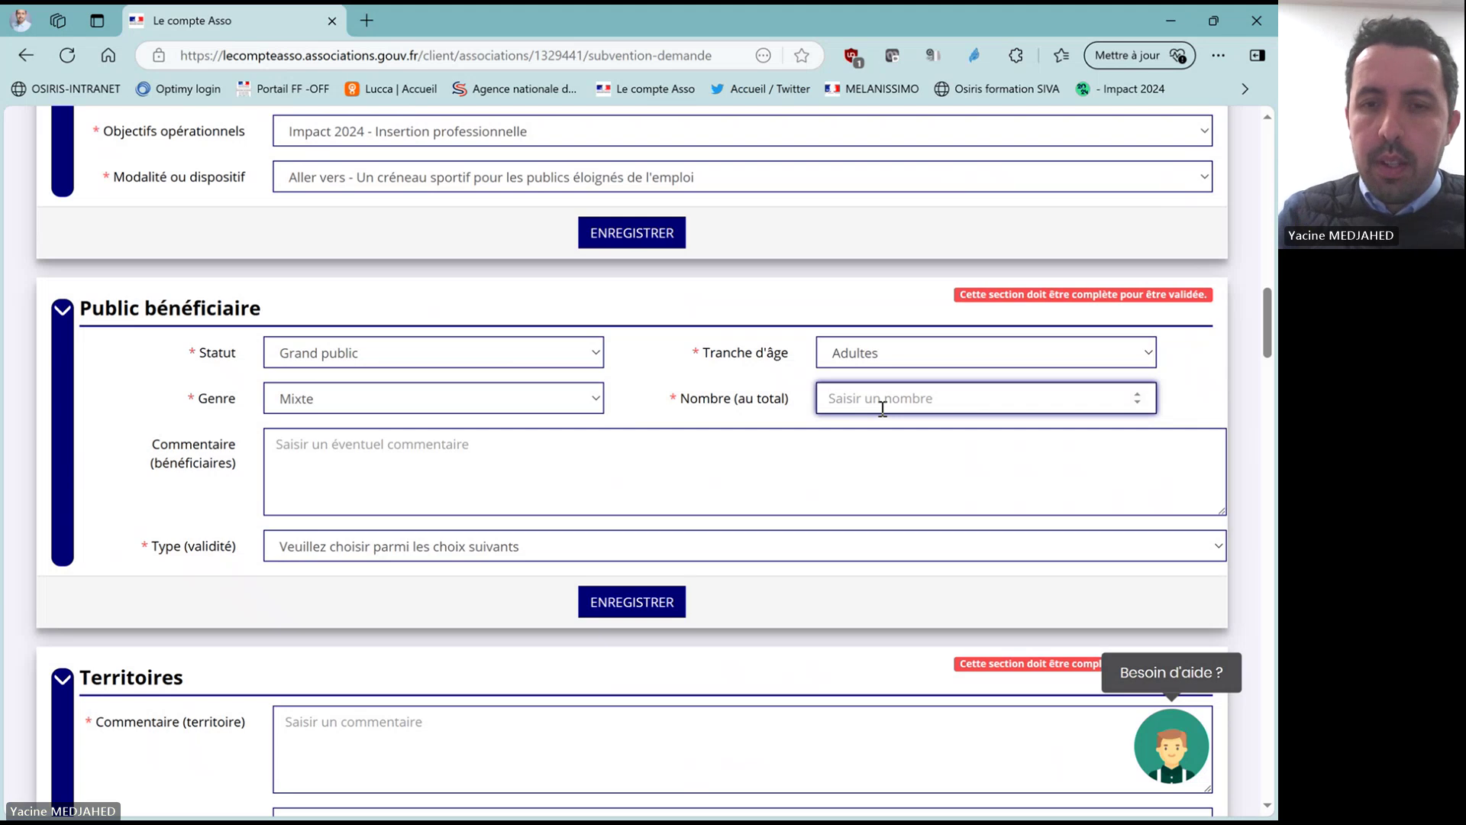
type("100")
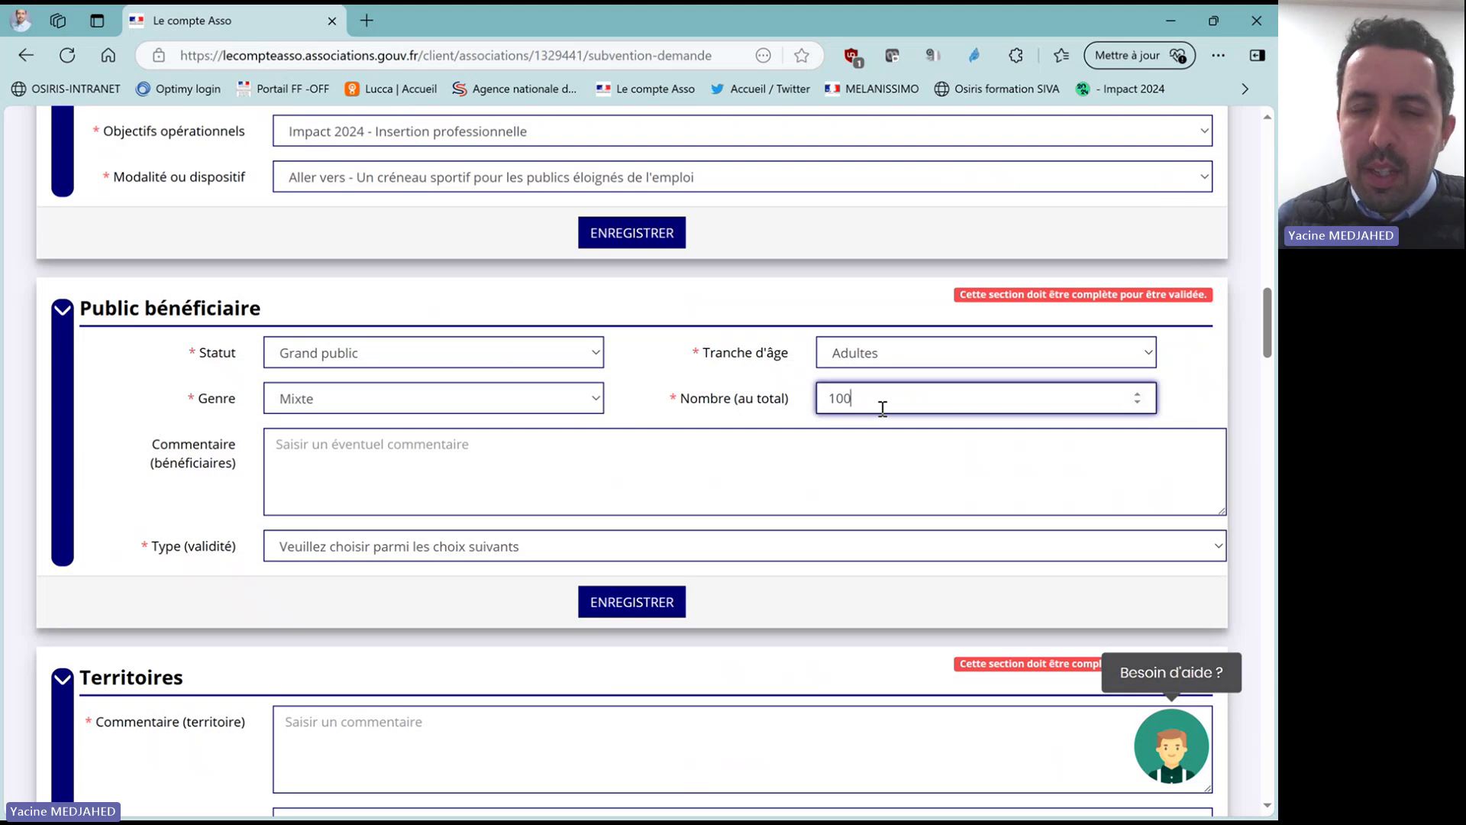
Set the beneficiary public's validity type to Public valide and save the Public bénéficiaire section.
left_click(333, 543)
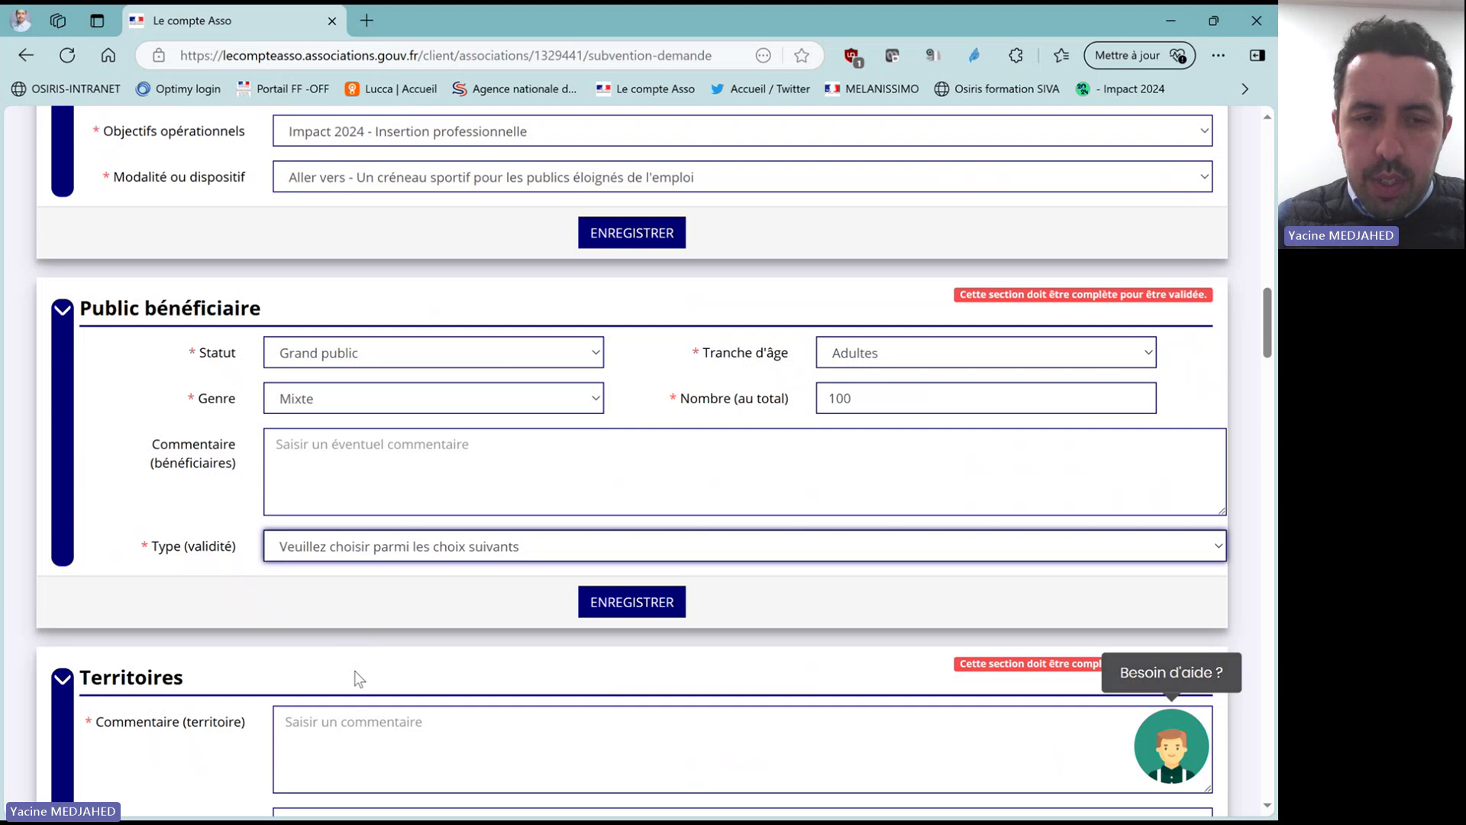
key("Down")
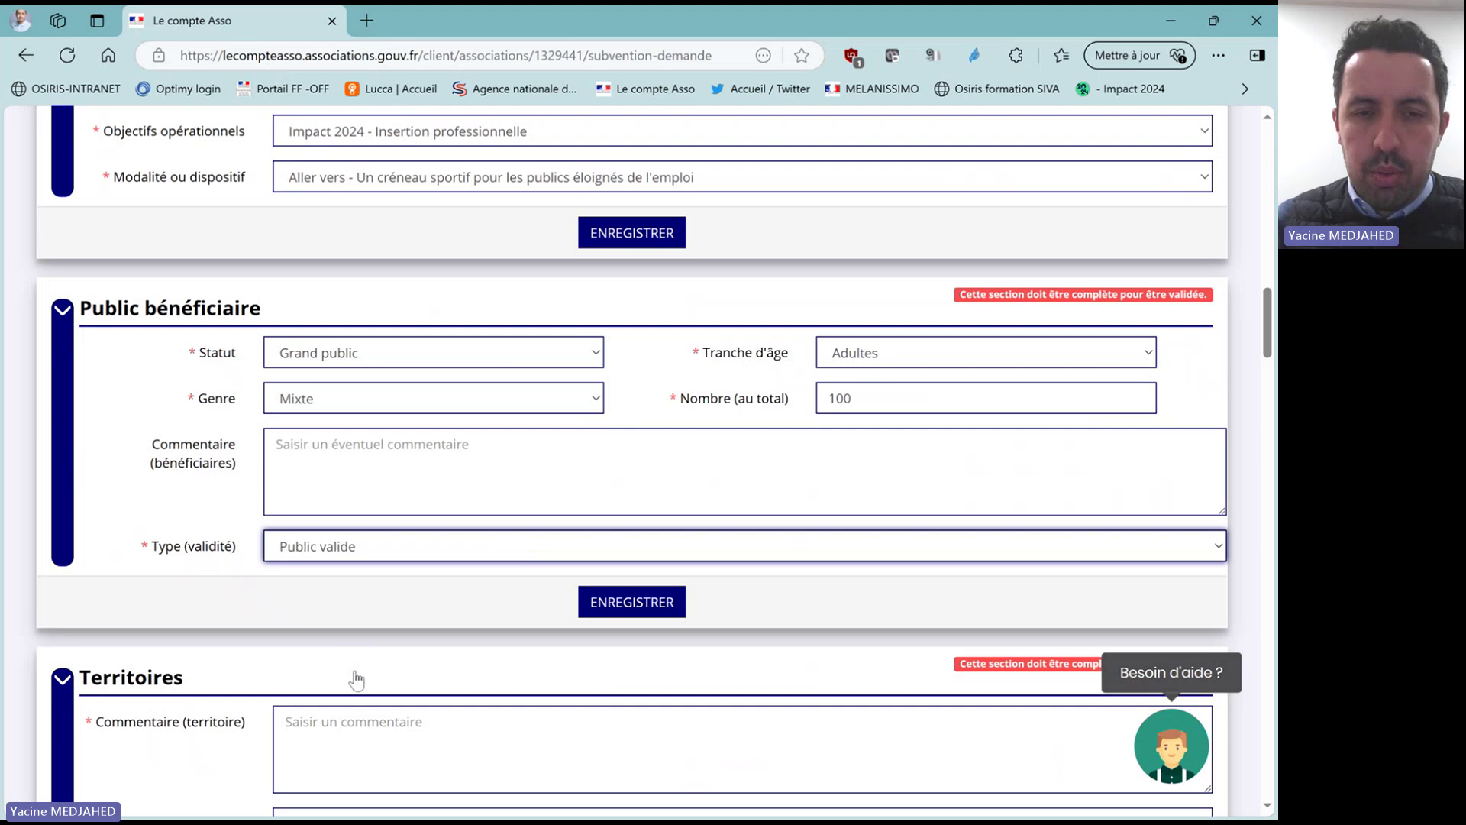
left_click(598, 607)
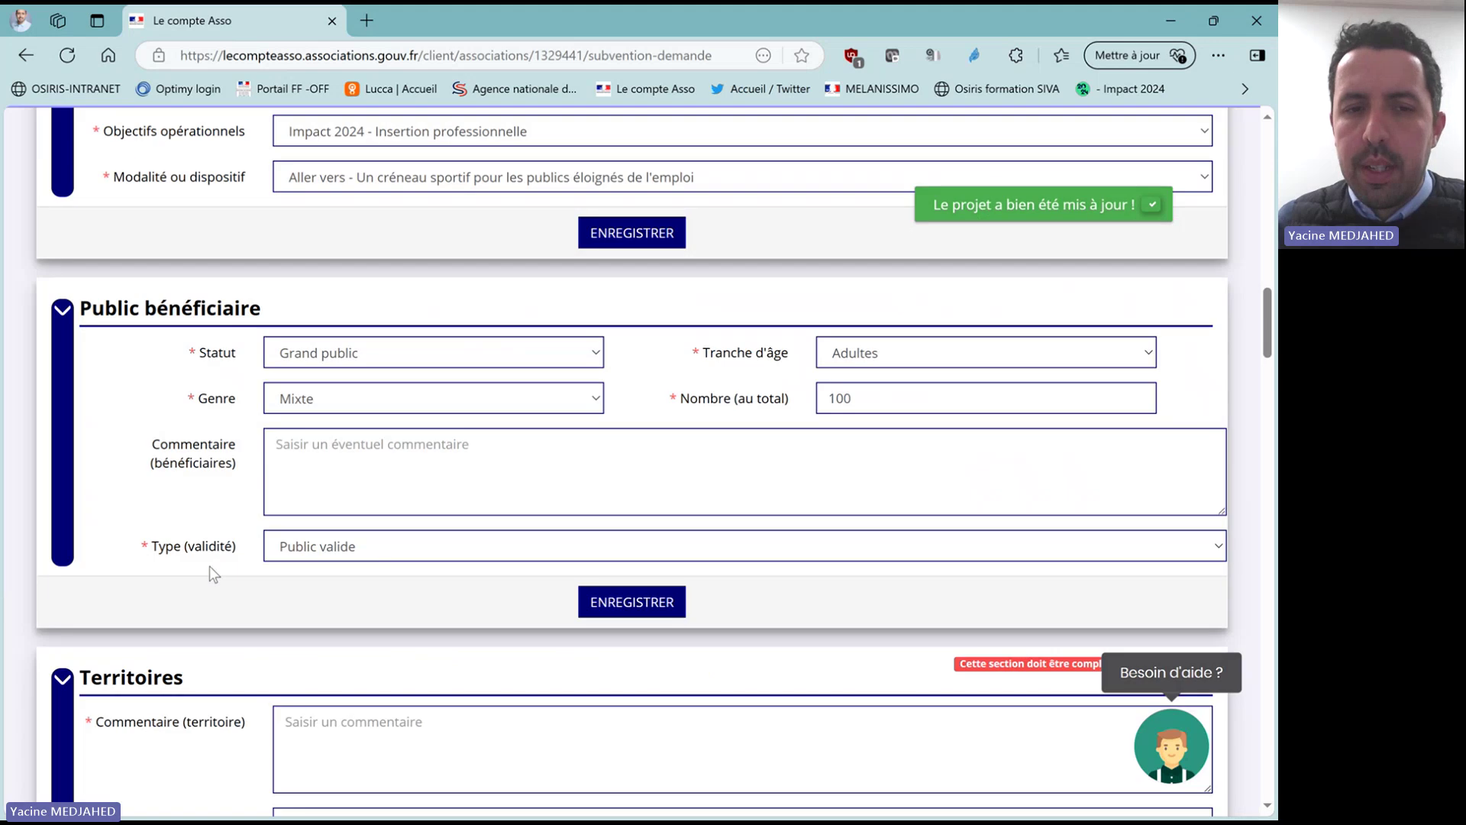
Fill in the Territoires section with the comment TEST and the territory type Quartier politique de la ville, and save it.
scroll(121, 549, "down", 2)
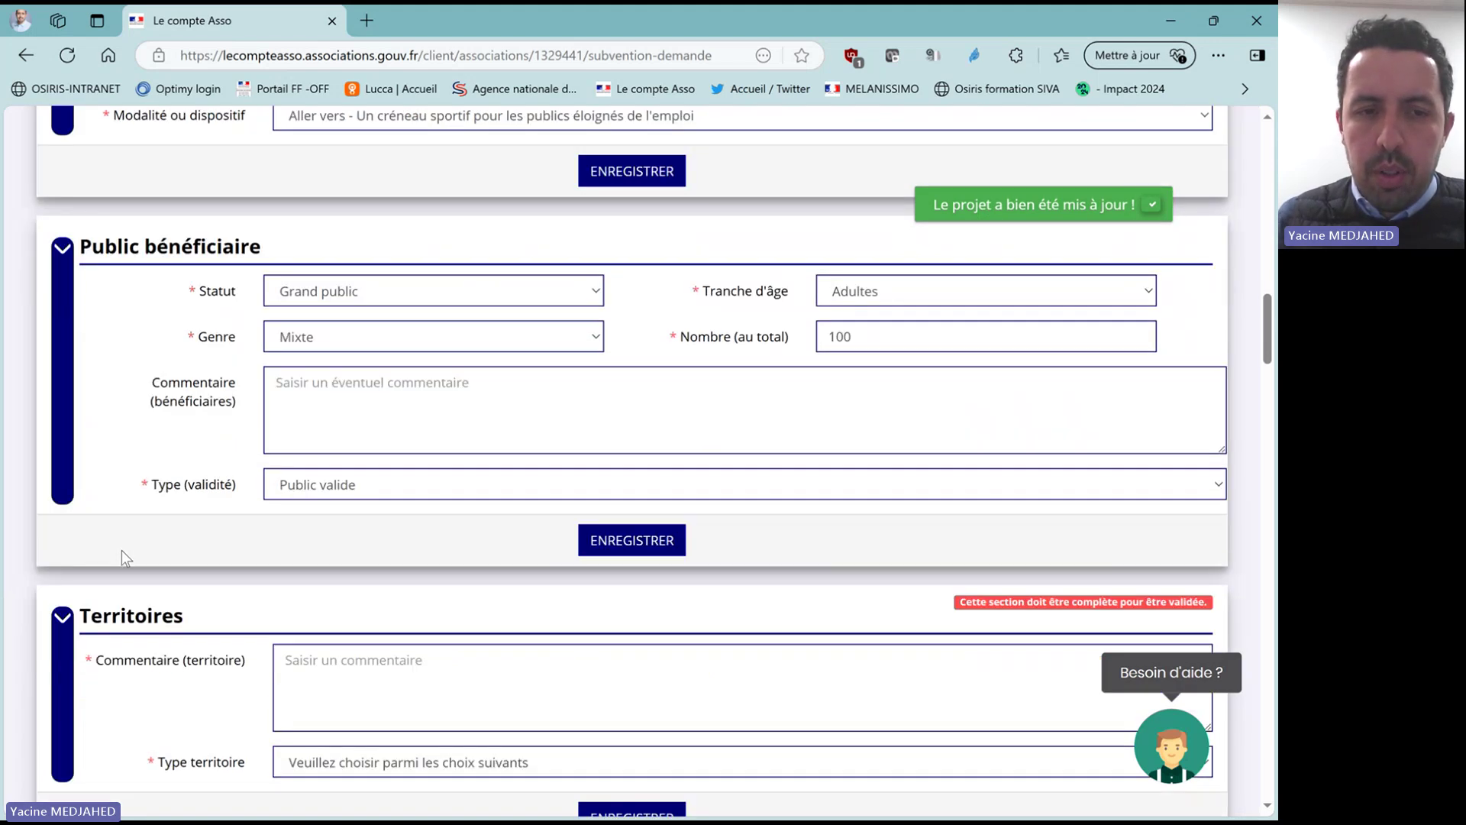
scroll(121, 556, "down", 1)
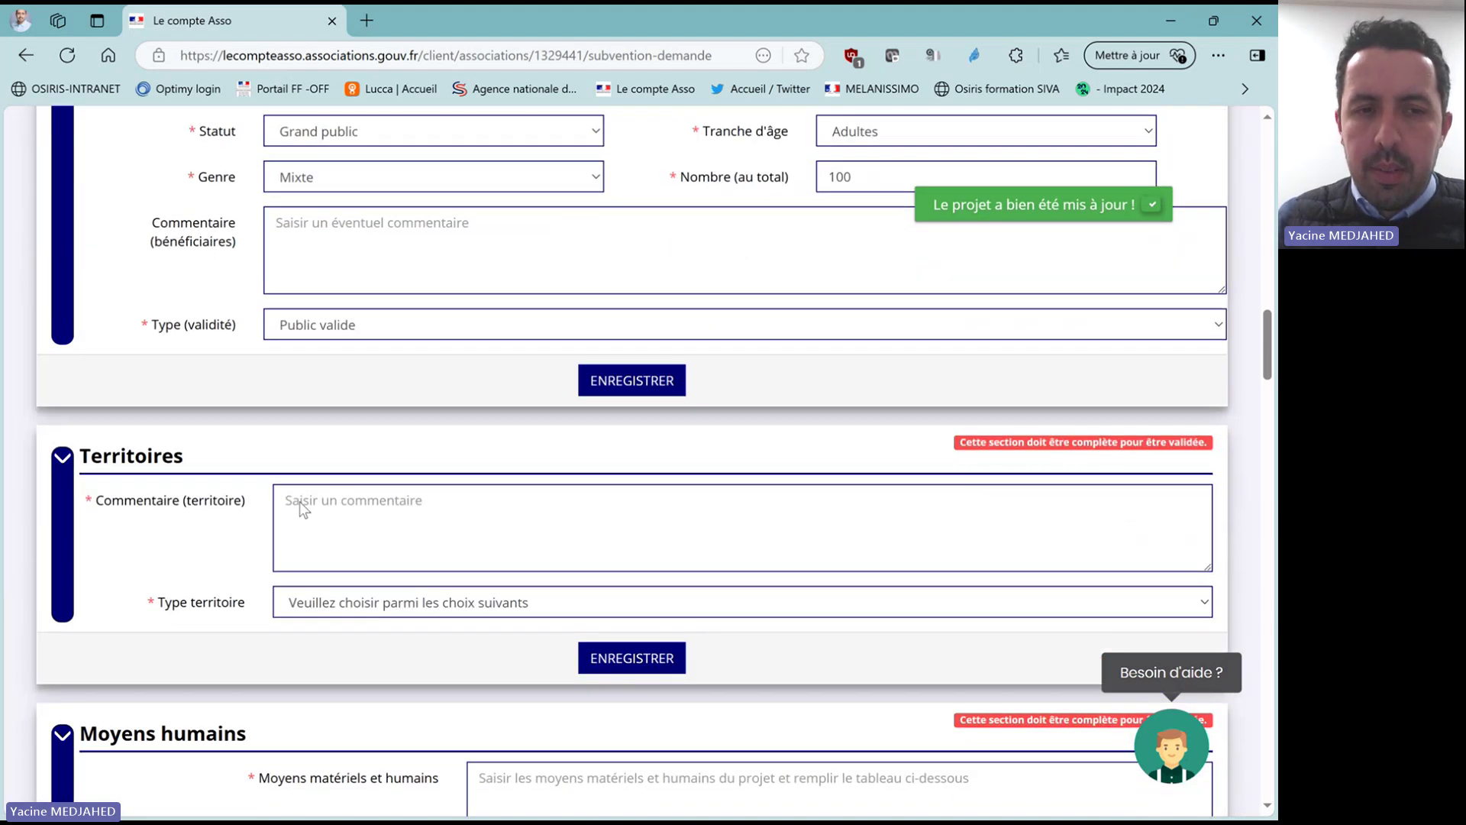
left_click(340, 504)
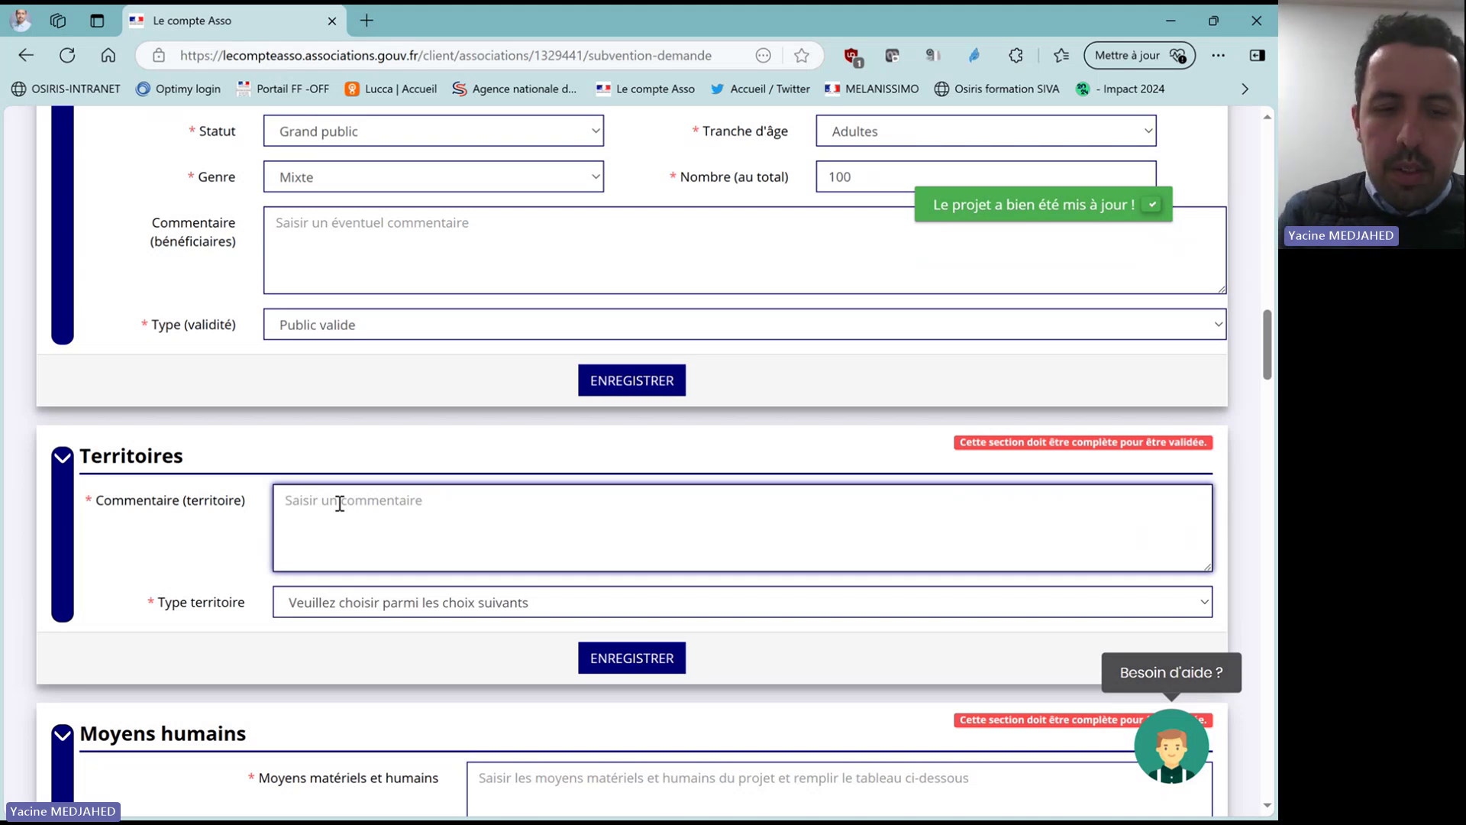
type("TEST")
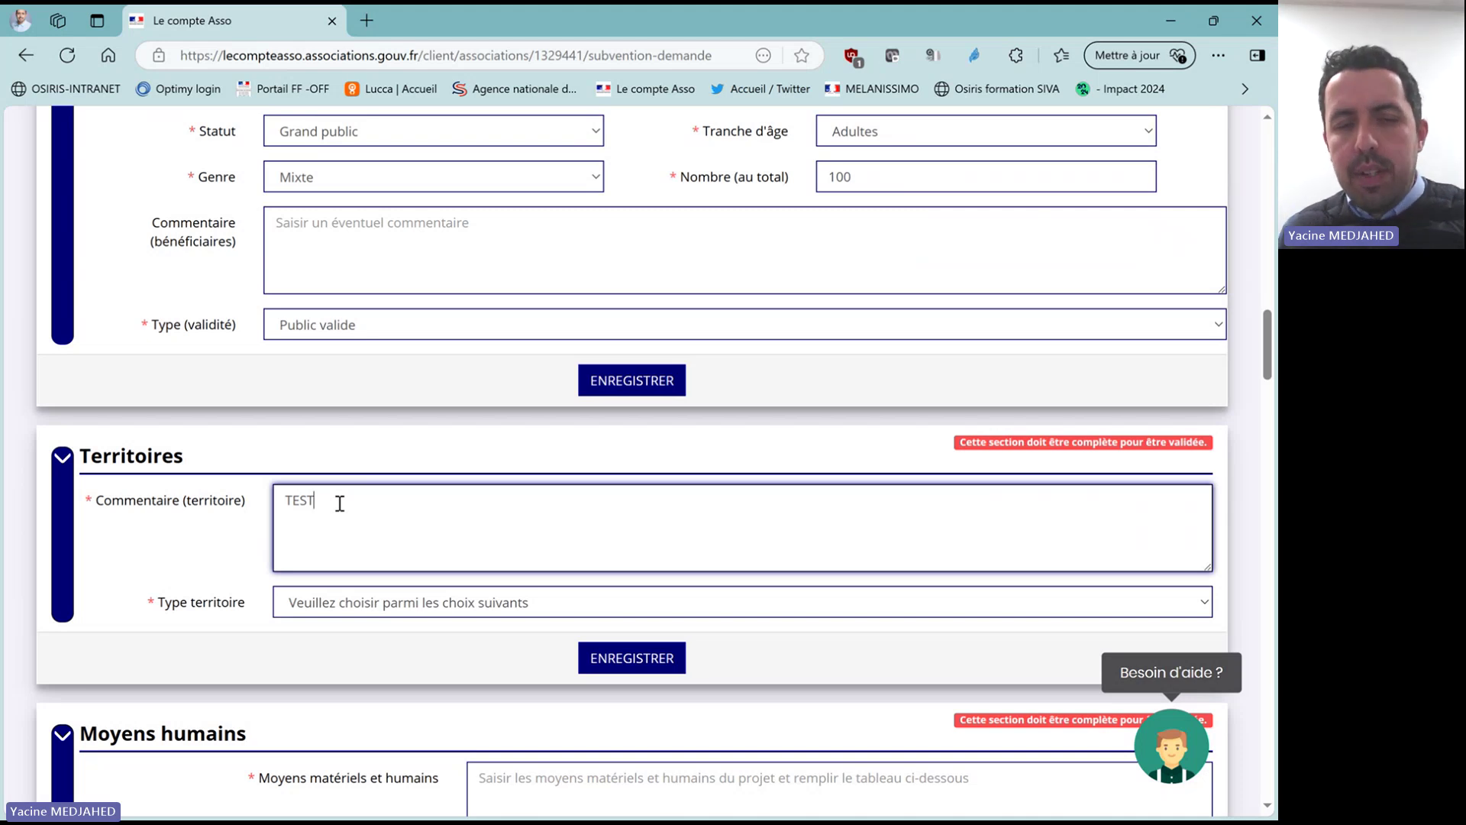
left_click(372, 605)
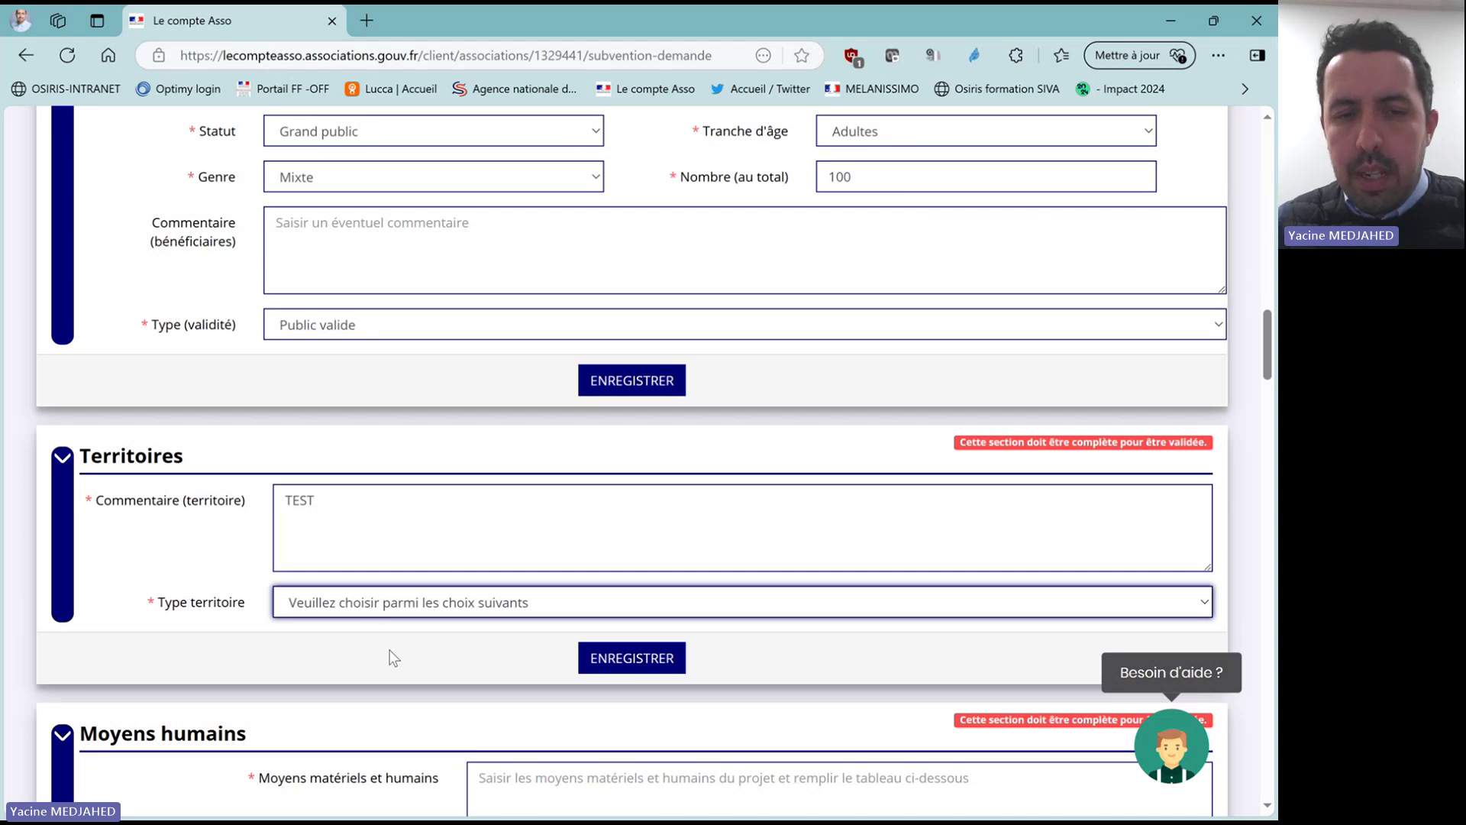
left_click(446, 669)
left_click(624, 658)
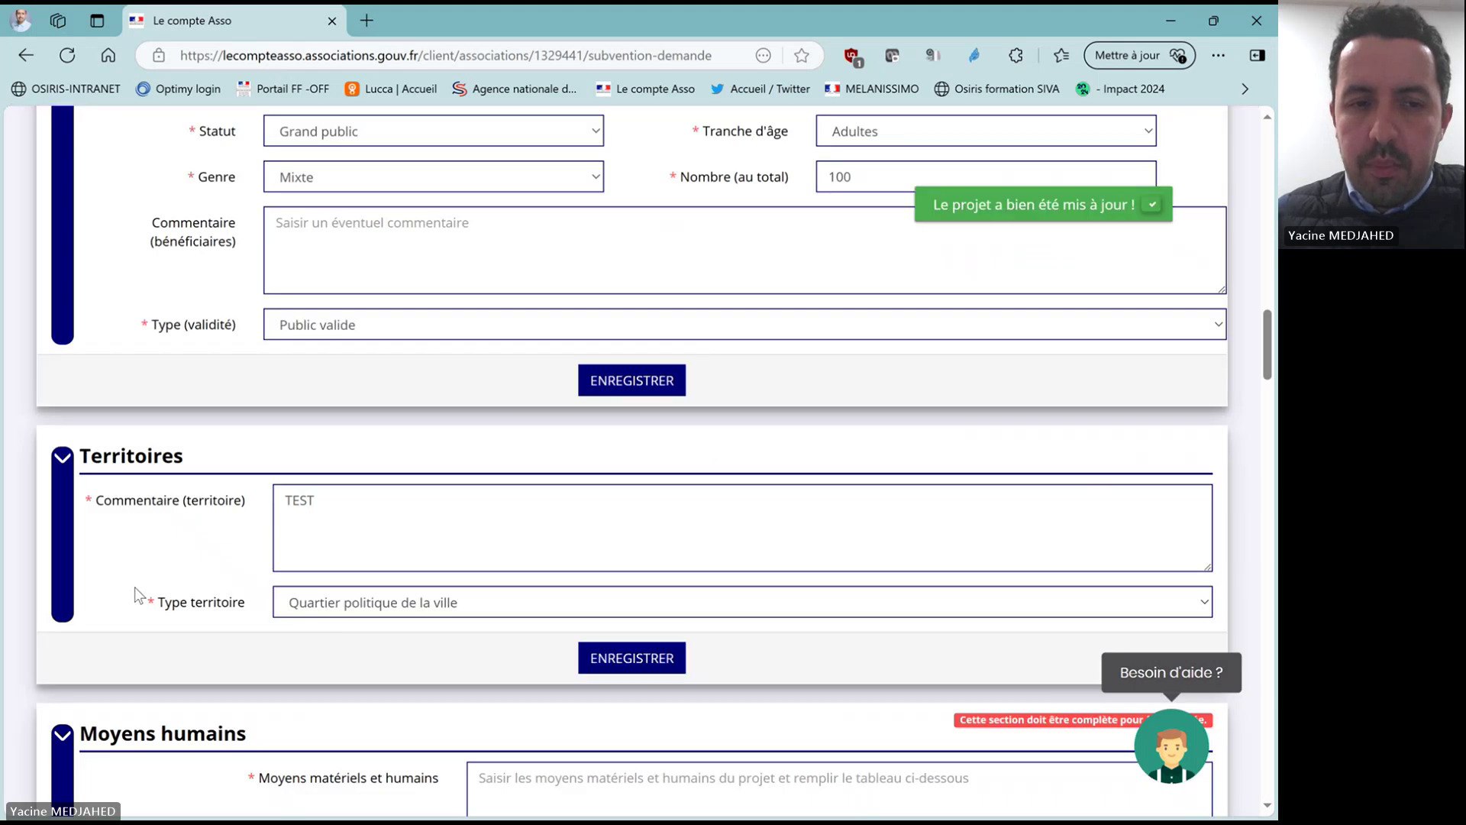
In Moyens humains, describe the material and human resources as TEST and answer Non to the planned recruitment question.
scroll(134, 586, "down", 5)
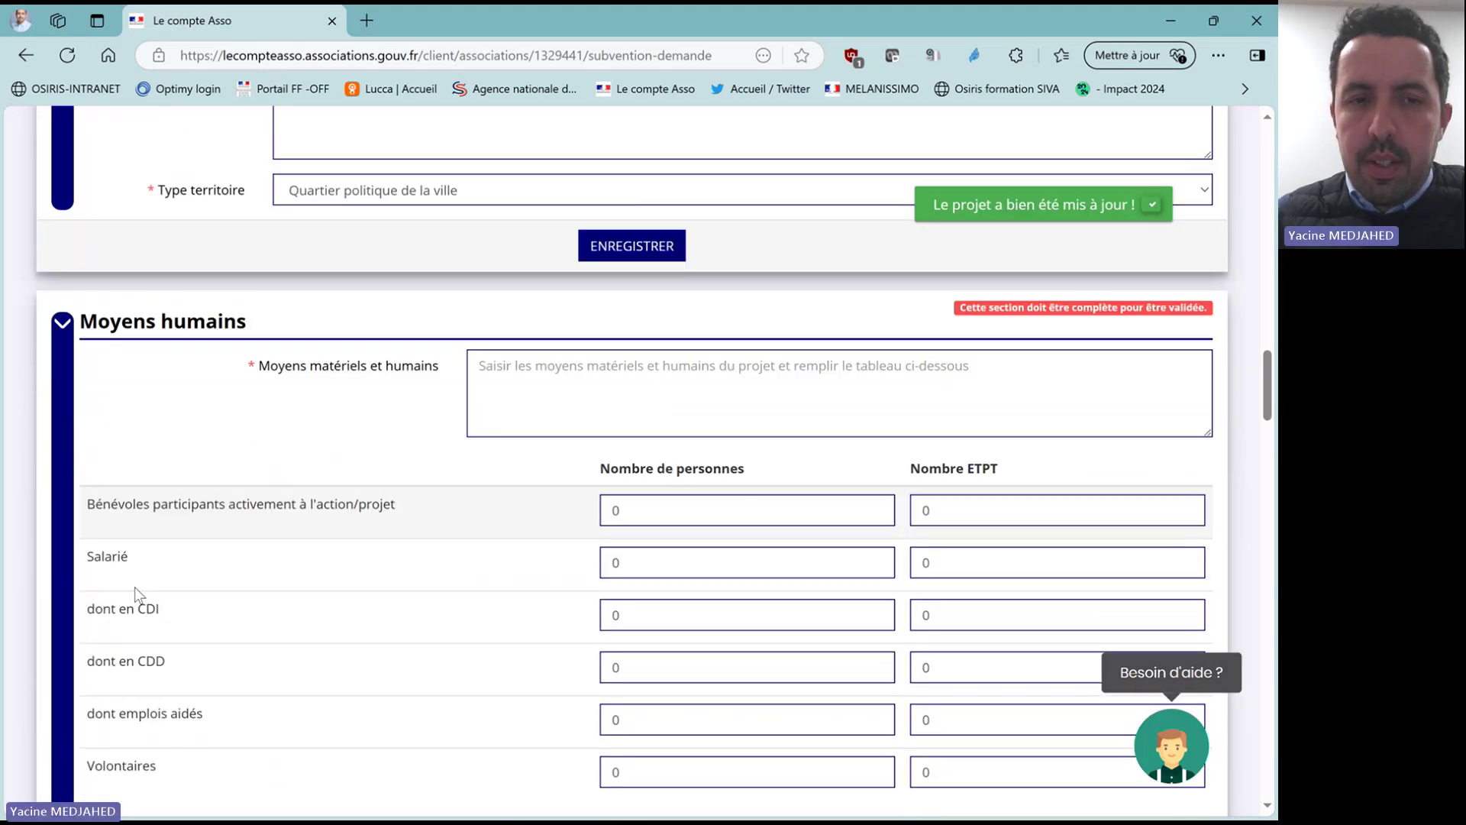
scroll(134, 587, "down", 1)
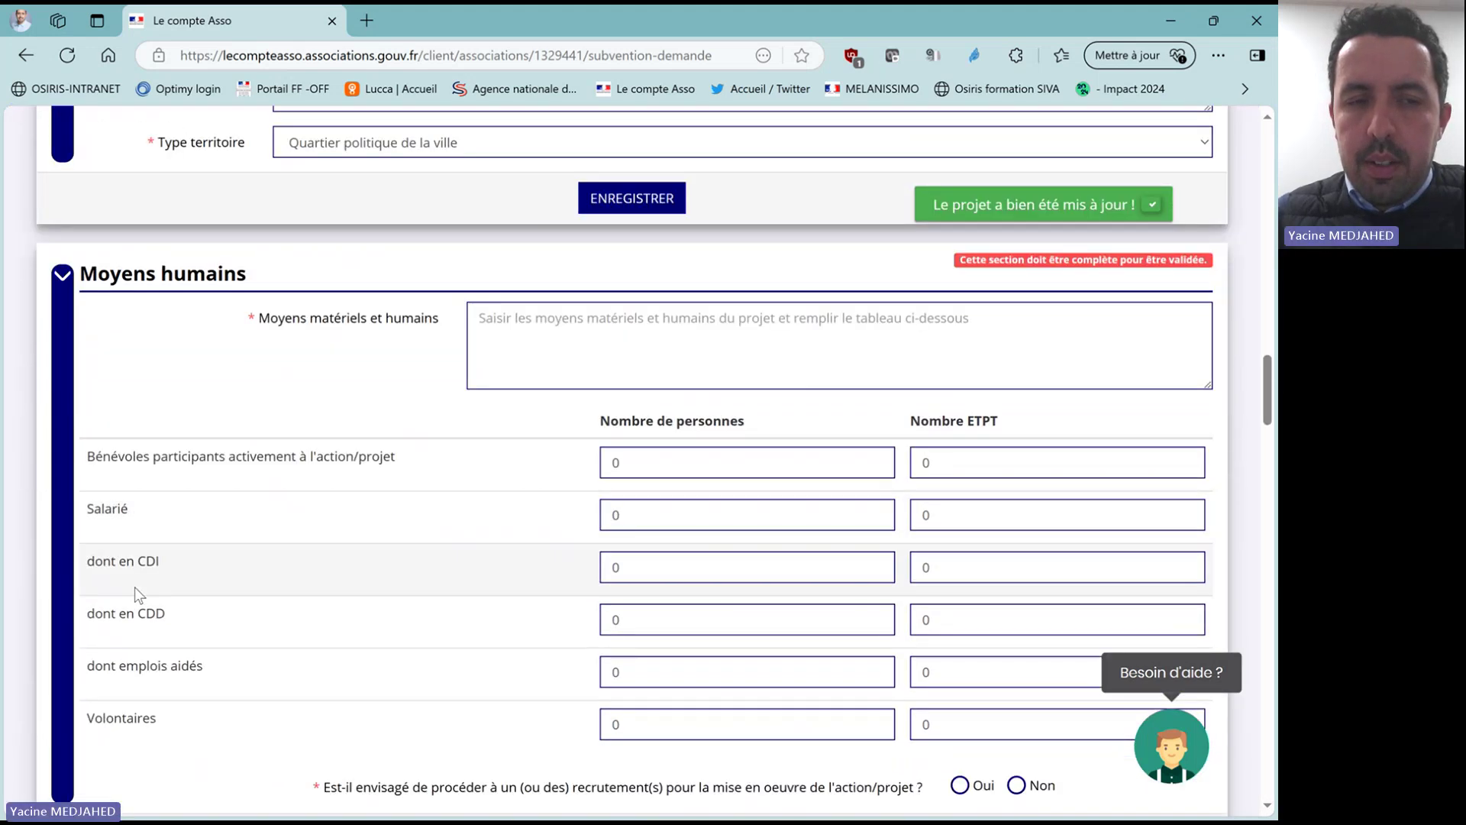
left_click(569, 313)
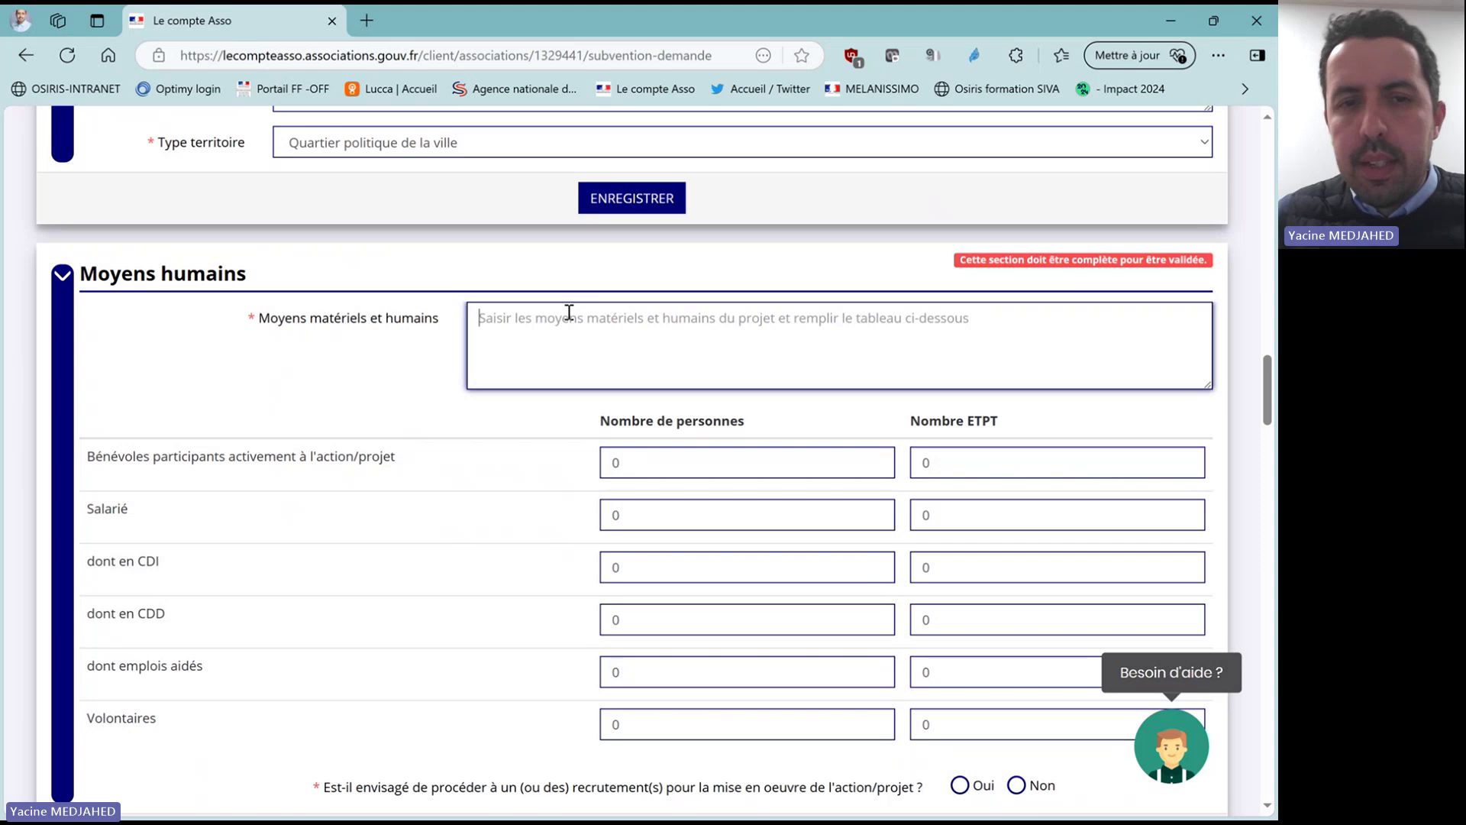
type("TEST")
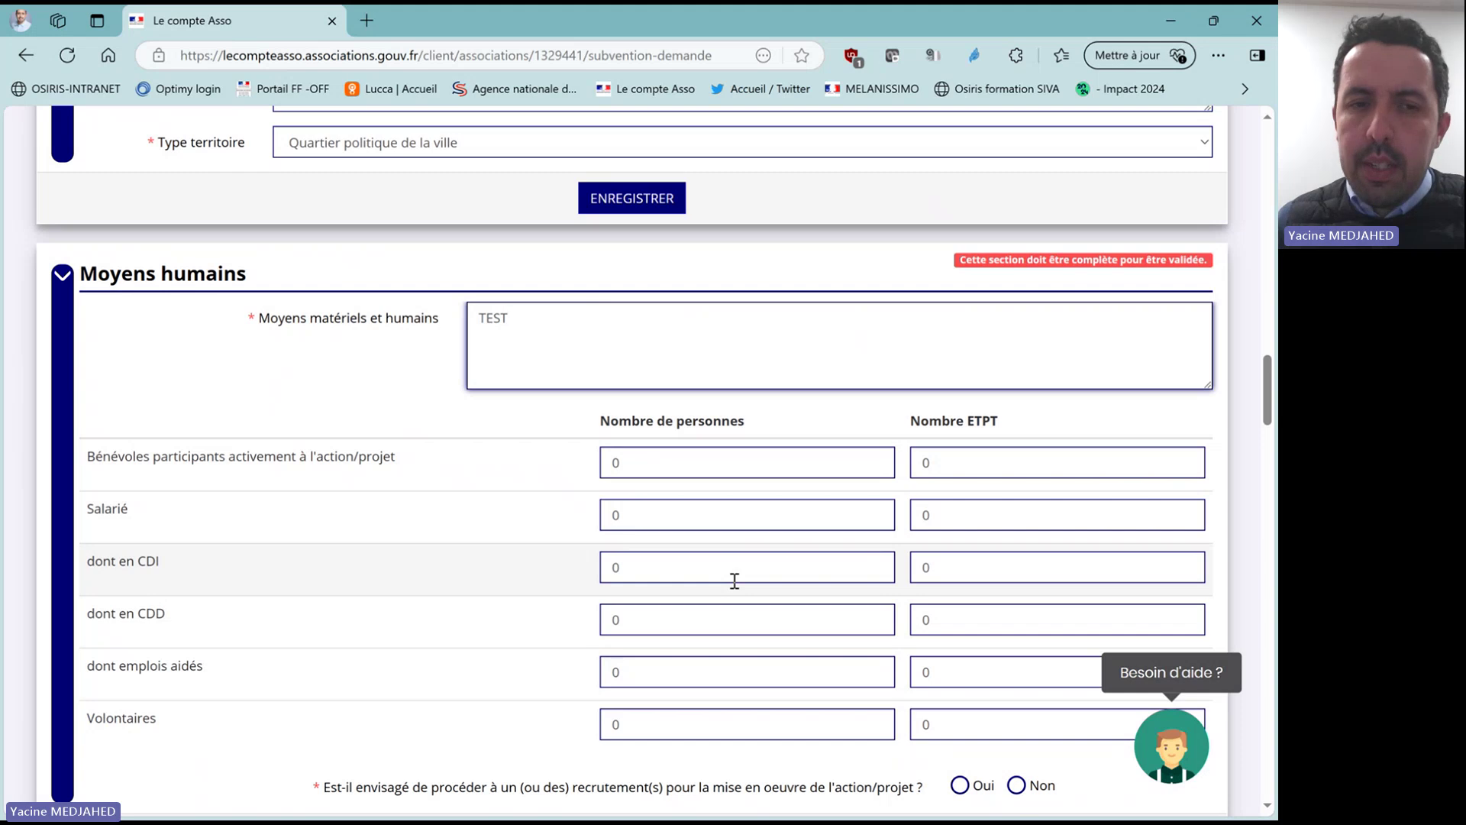
scroll(735, 581, "down", 3)
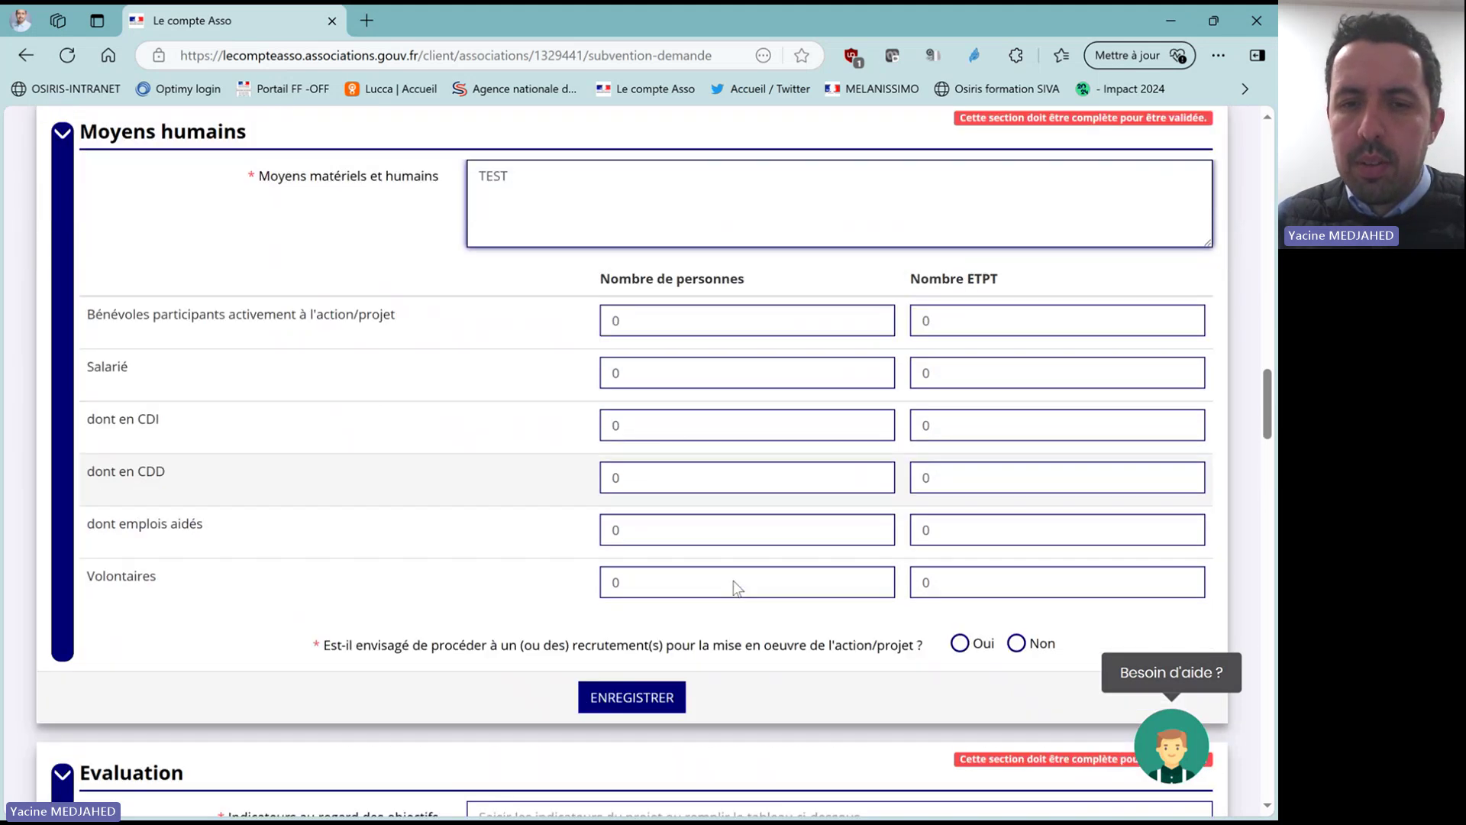
scroll(735, 588, "down", 2)
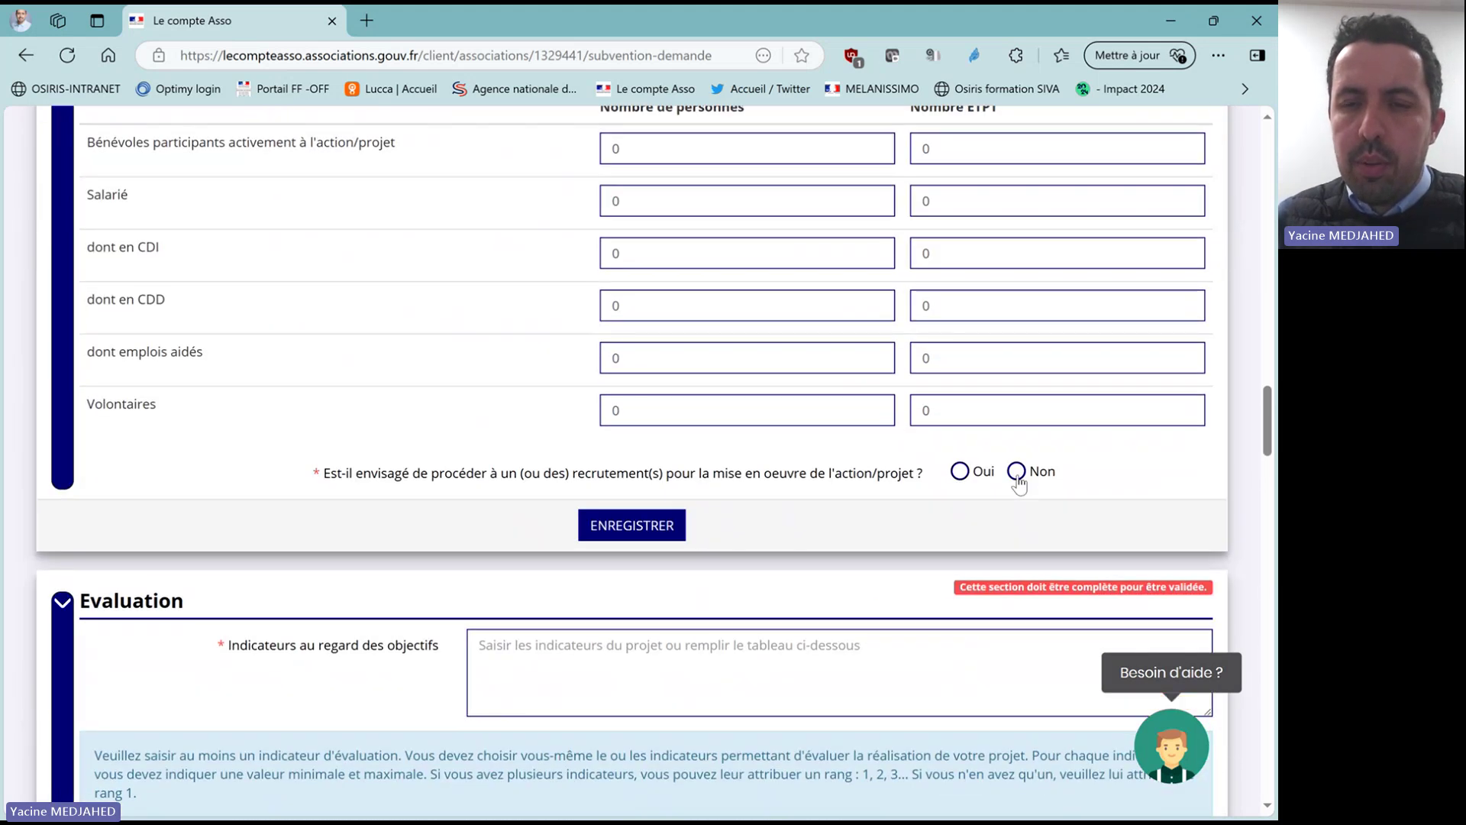
left_click(1017, 473)
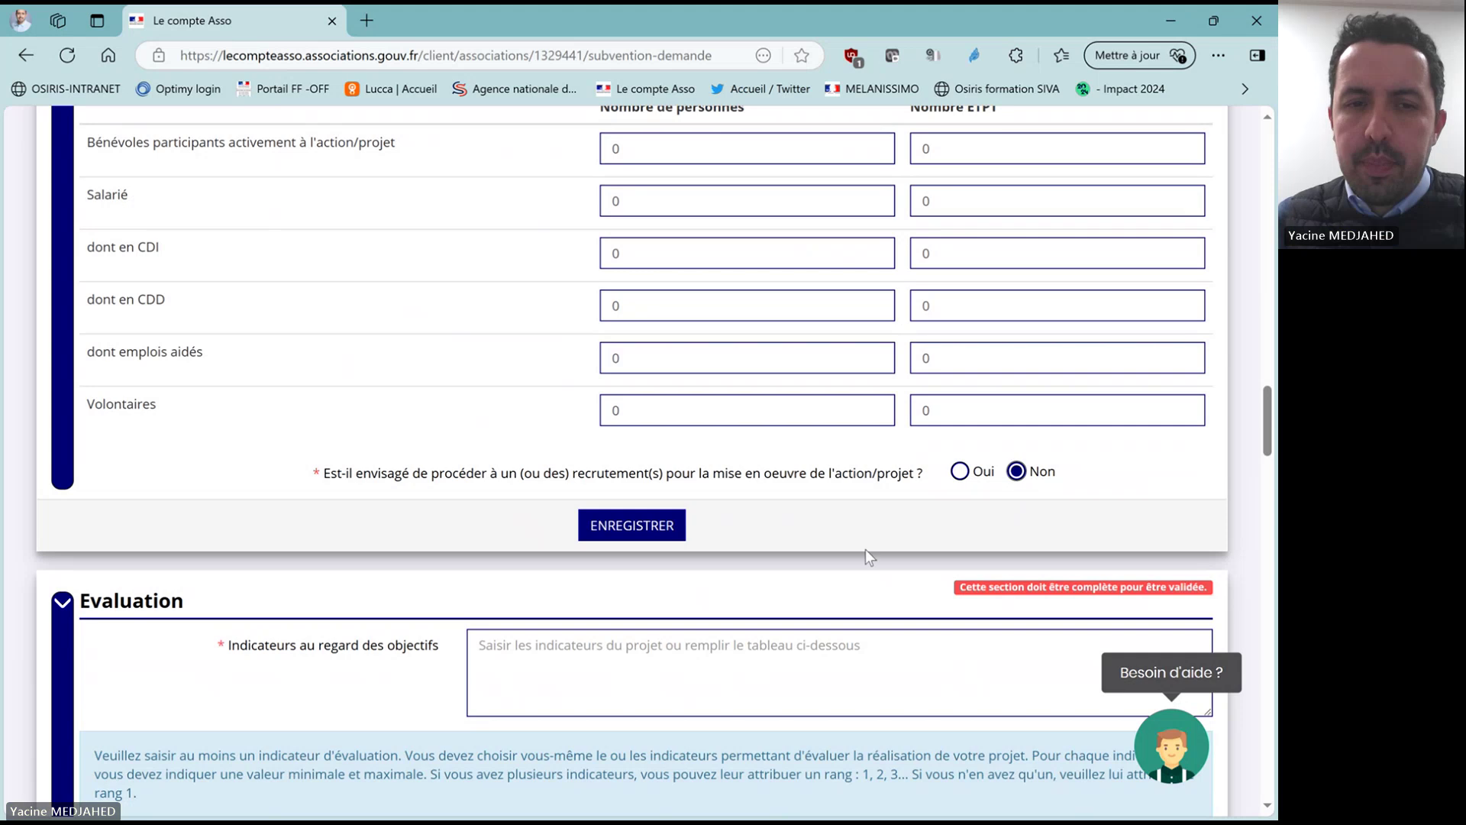
Enter "Objectifs de mon projet" as the indicators against the objectives in the Evaluation section.
scroll(631, 666, "down", 4)
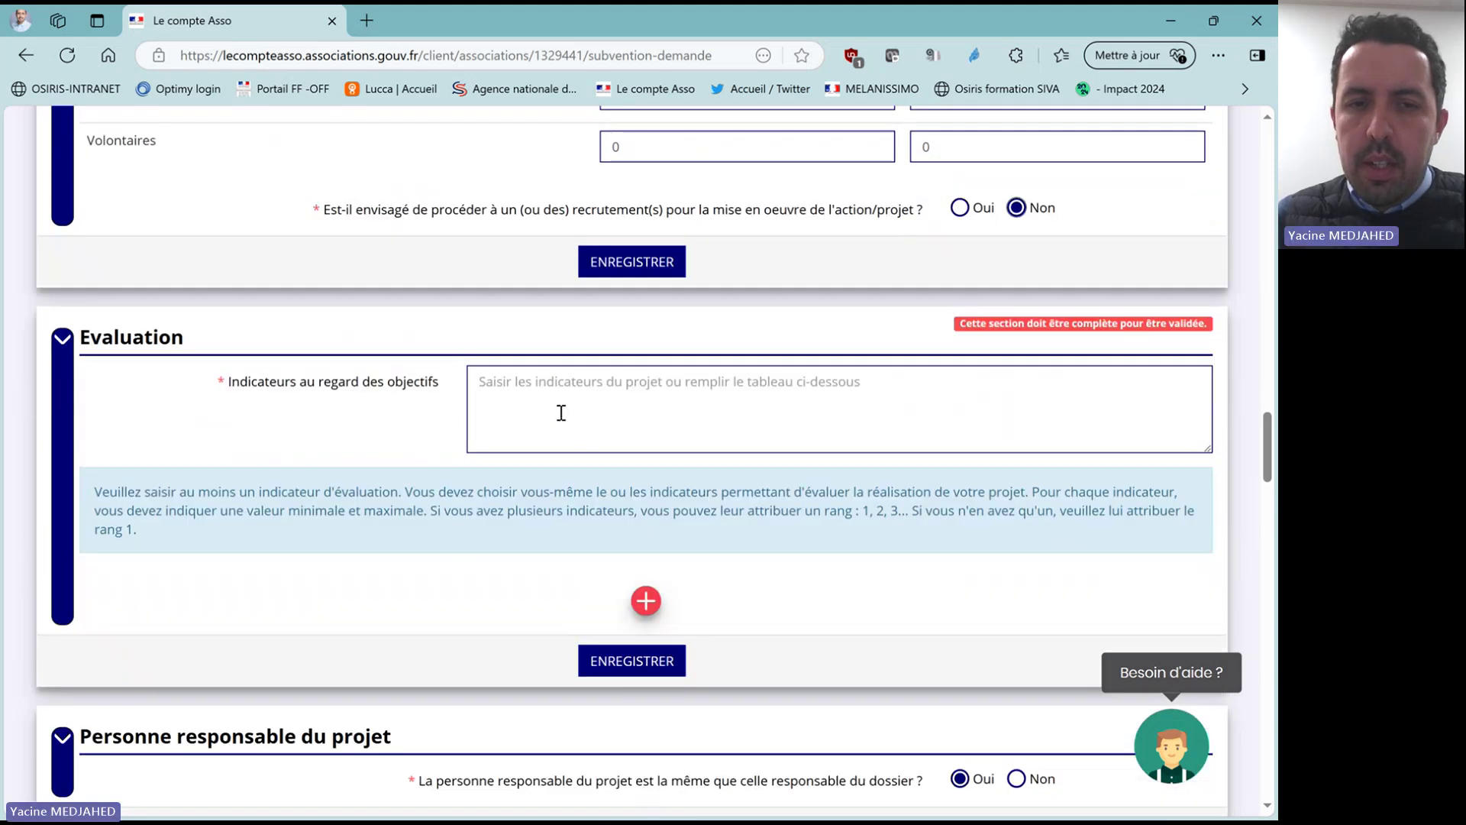
scroll(559, 413, "down", 1)
left_click(536, 328)
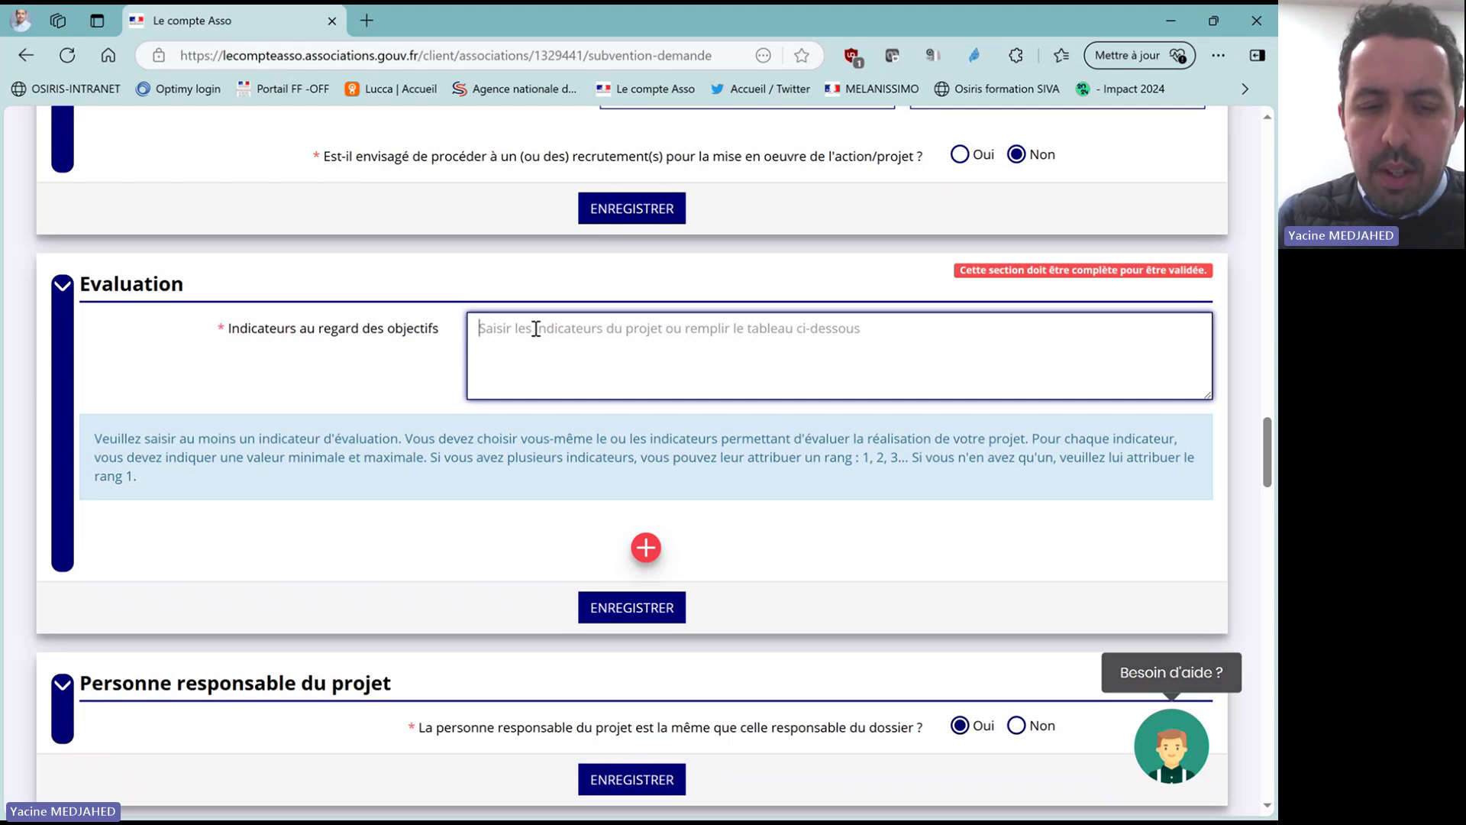
type("Object")
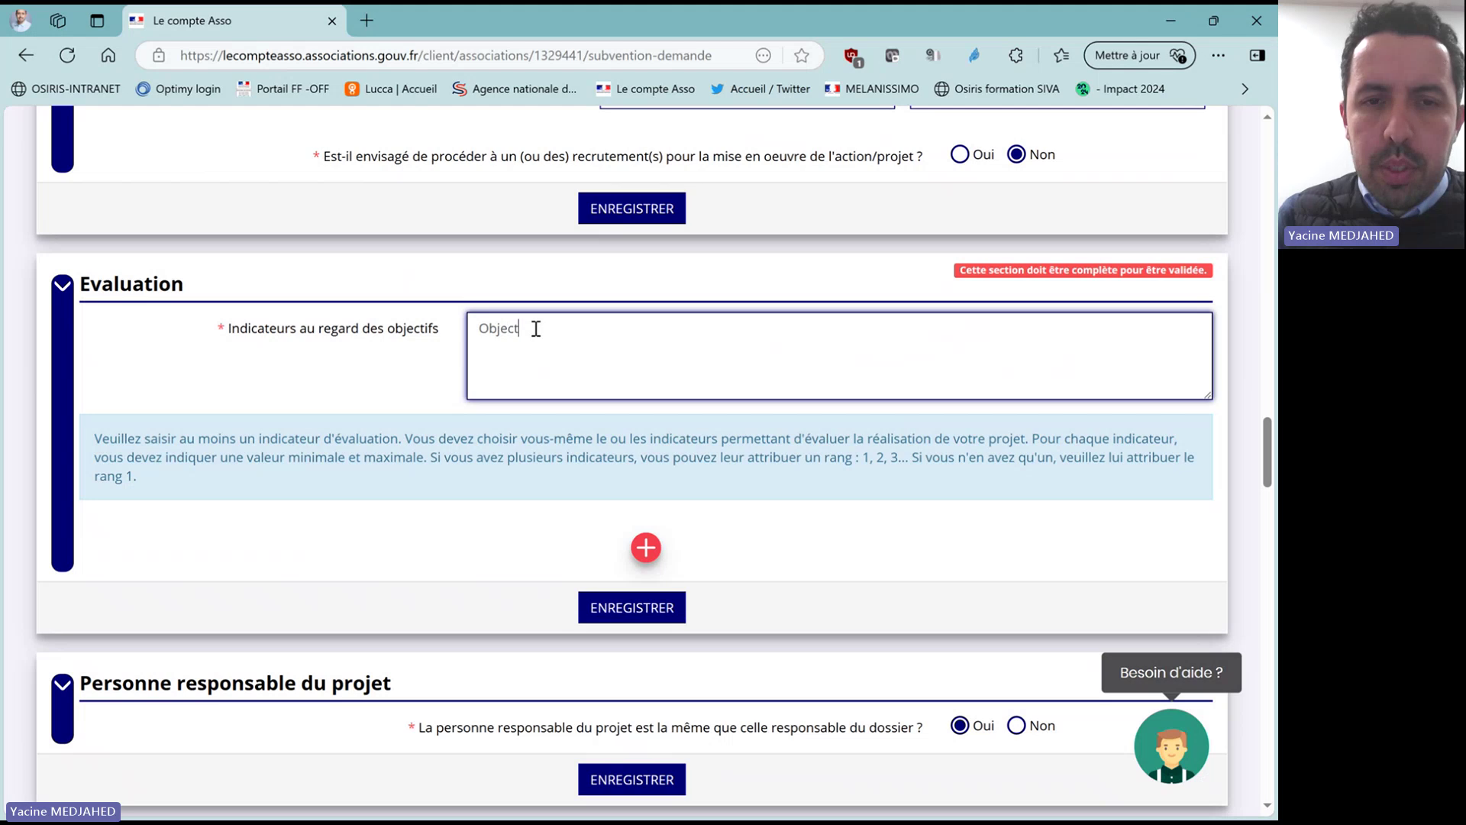
type("ifs de mo")
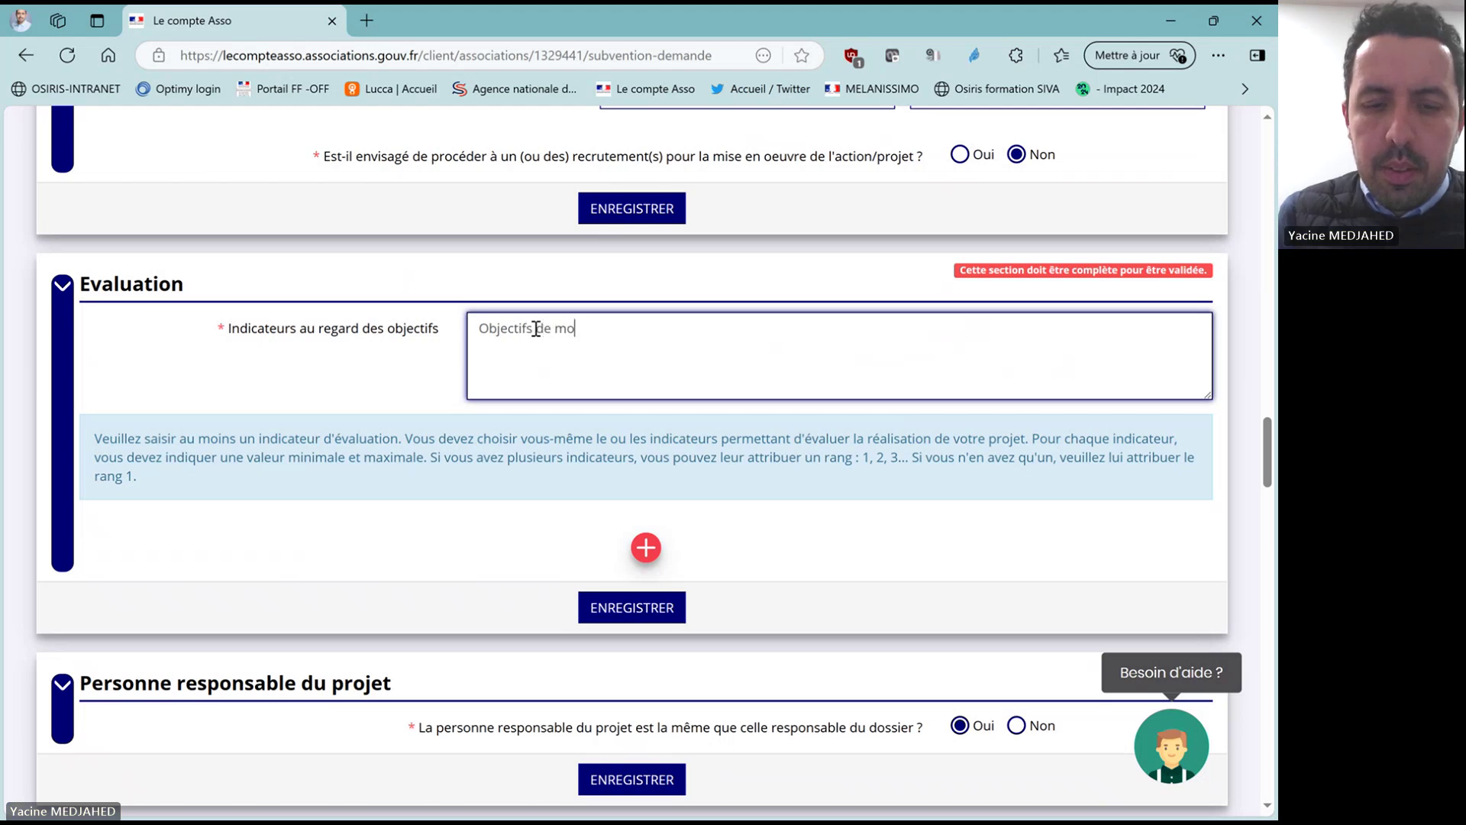
type("n projet")
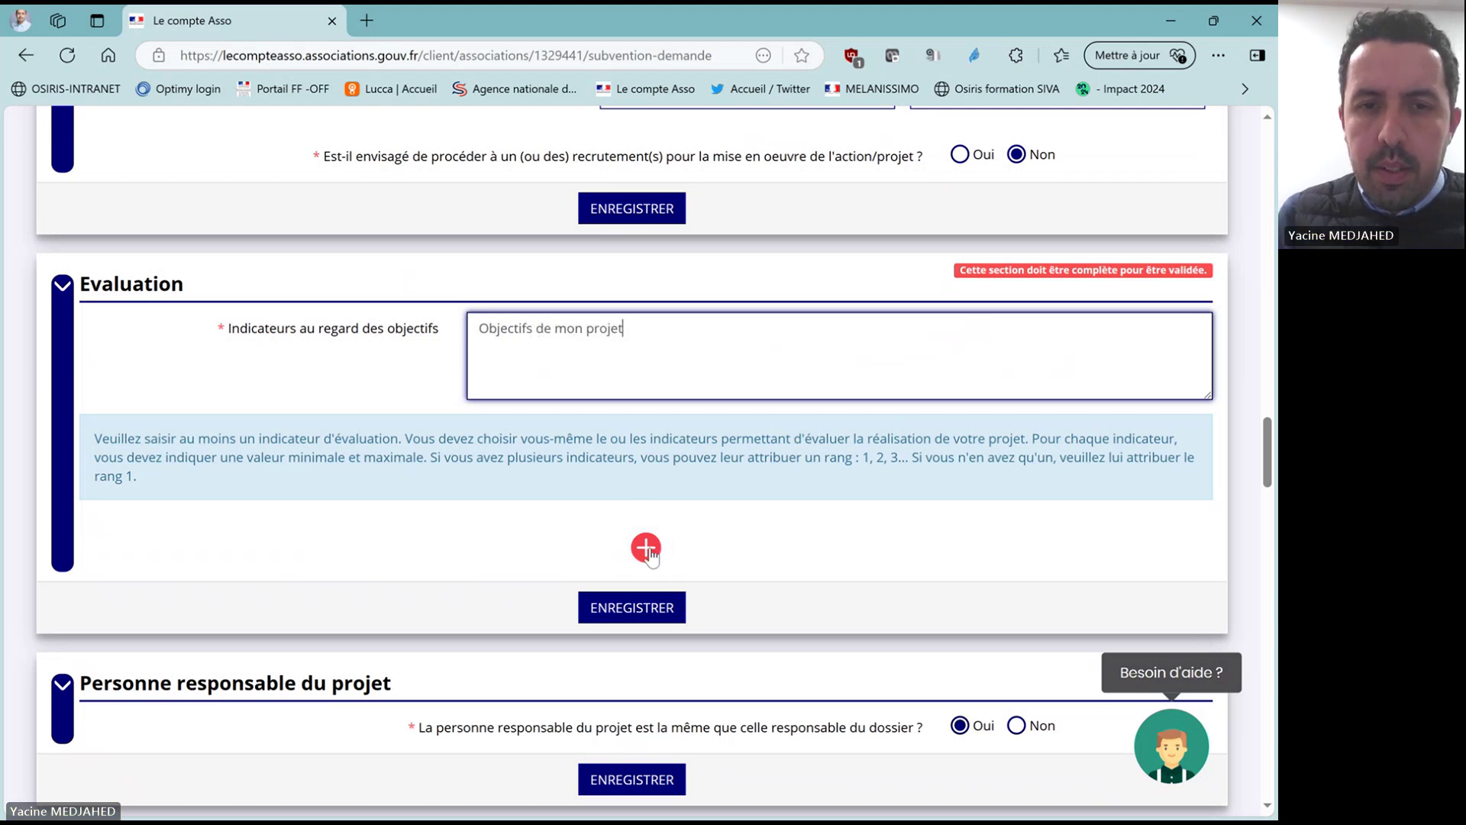
Add an evaluation indicator row with rank 1 and the title "Organisation d'une formation de sensibilisation".
left_click(646, 547)
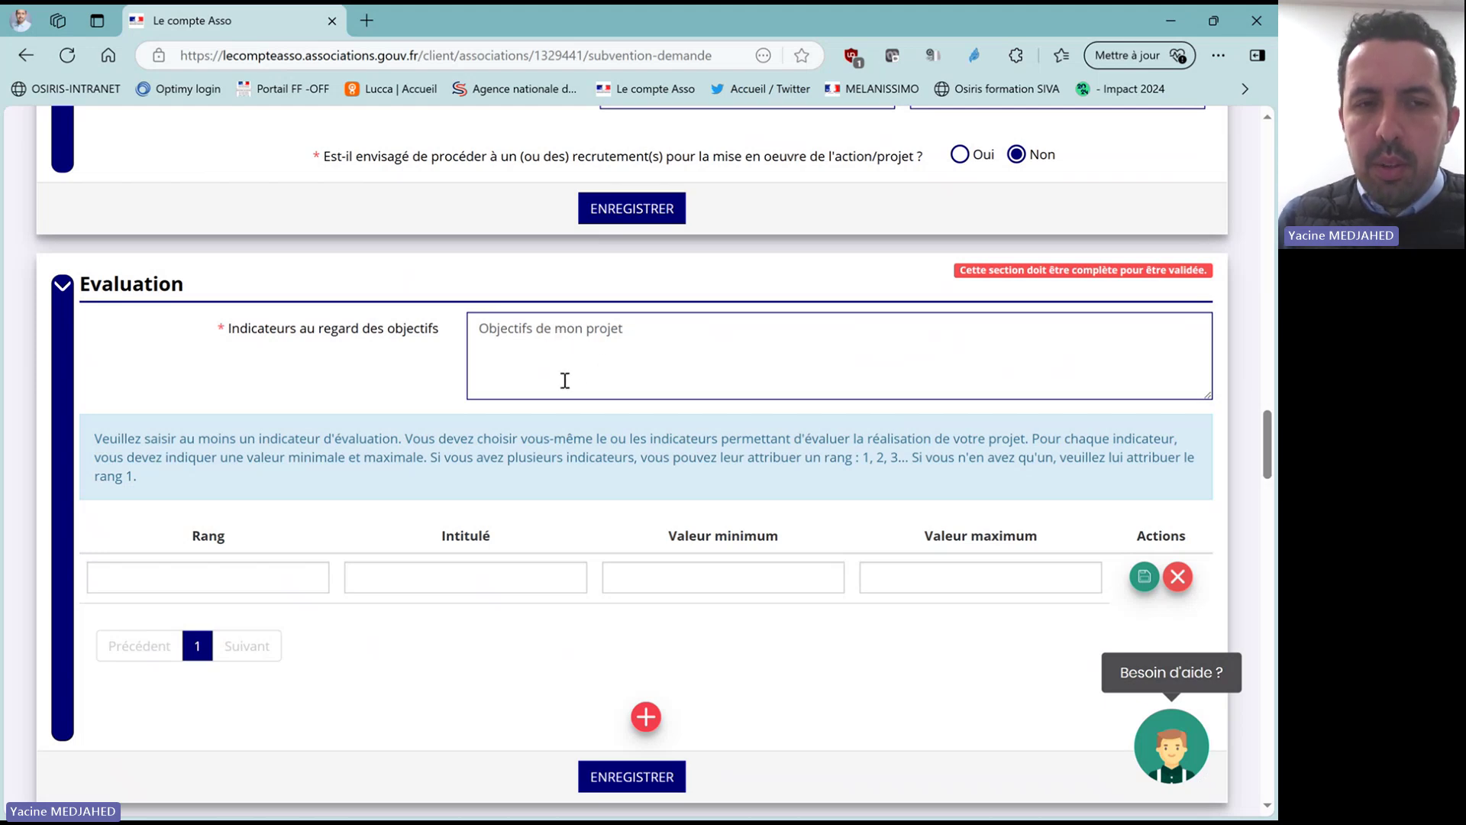
left_click(261, 580)
type("1")
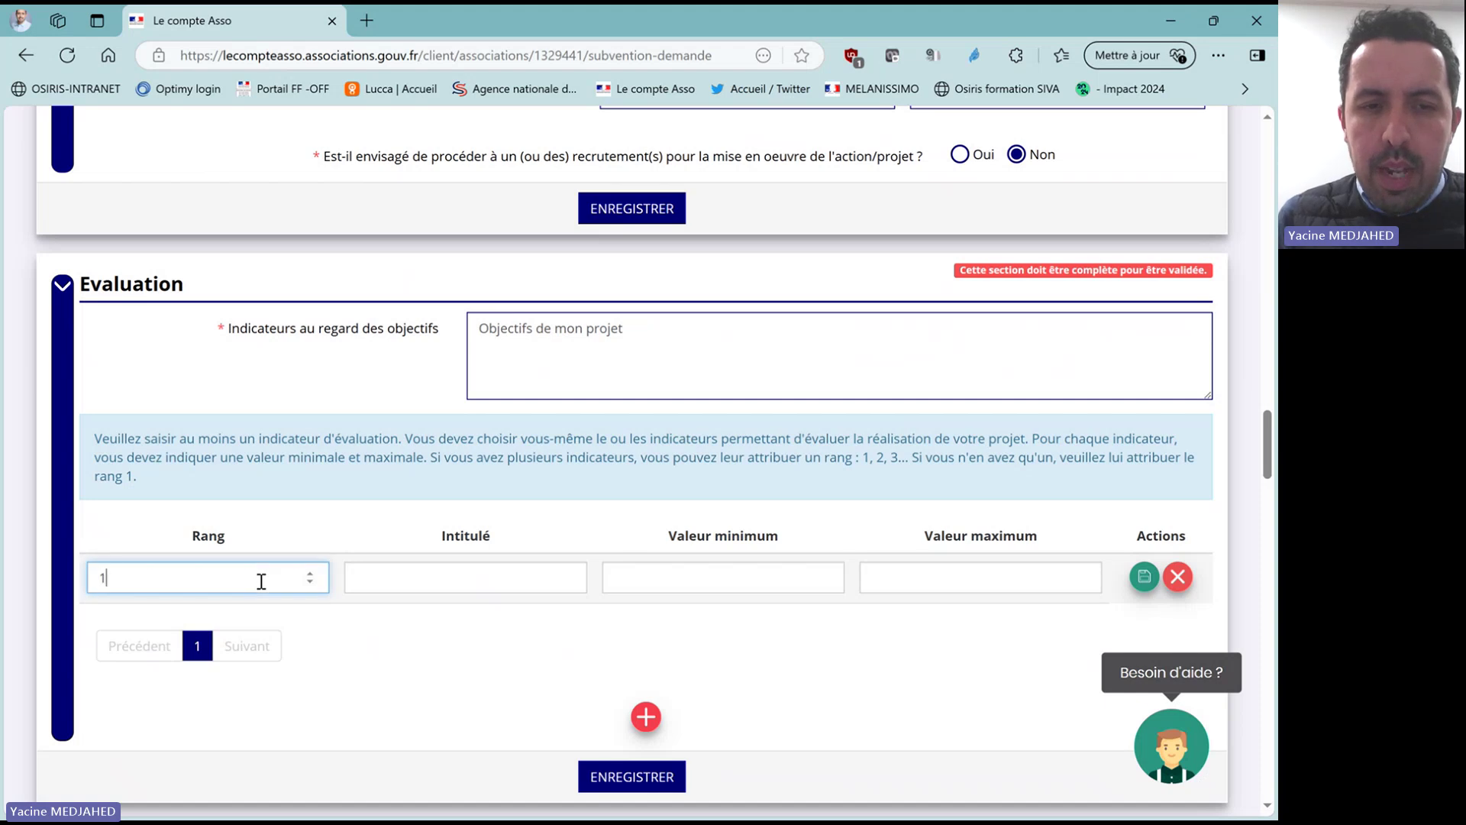
left_click(420, 587)
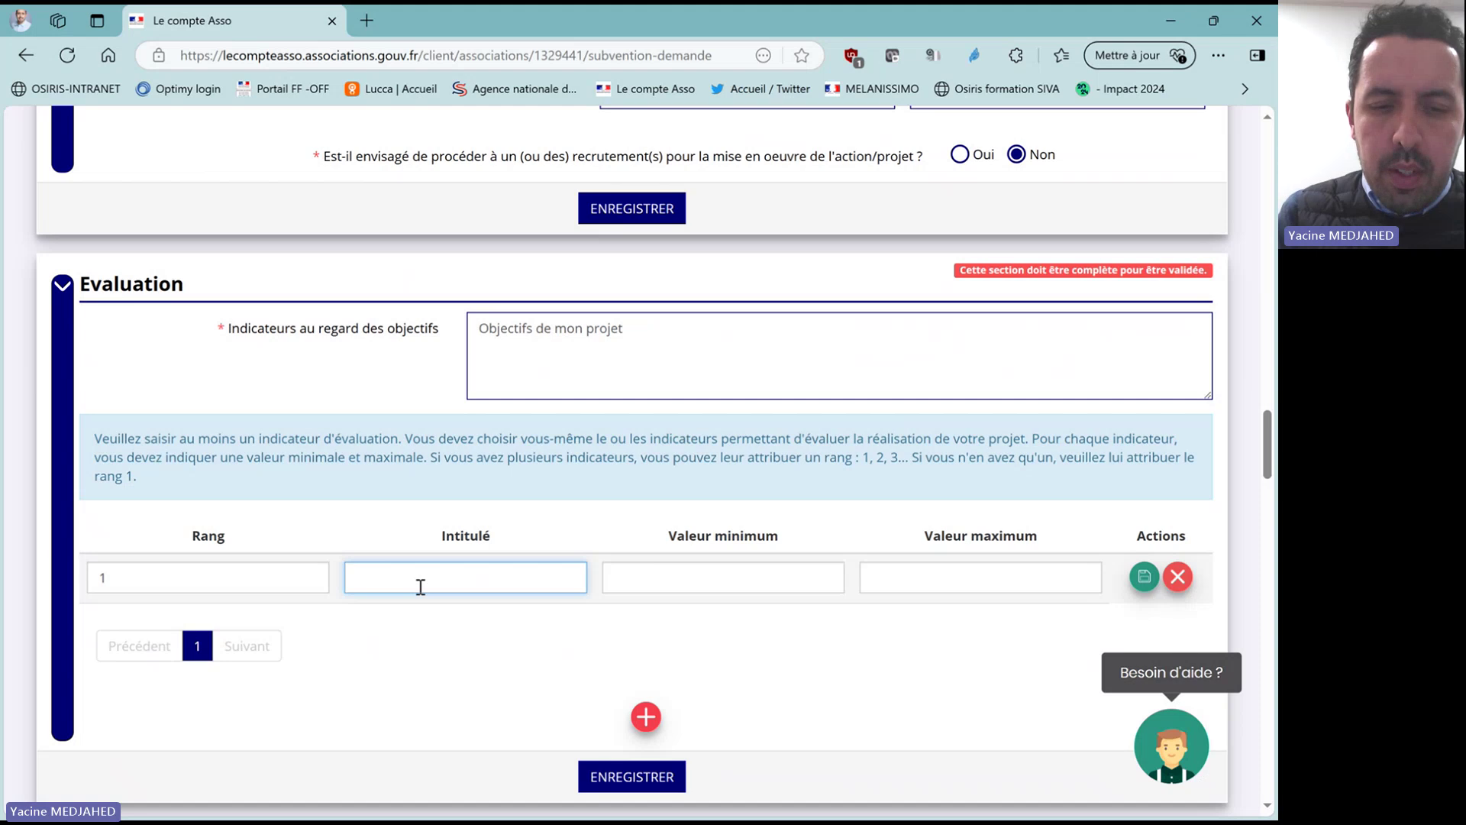
type("Organis")
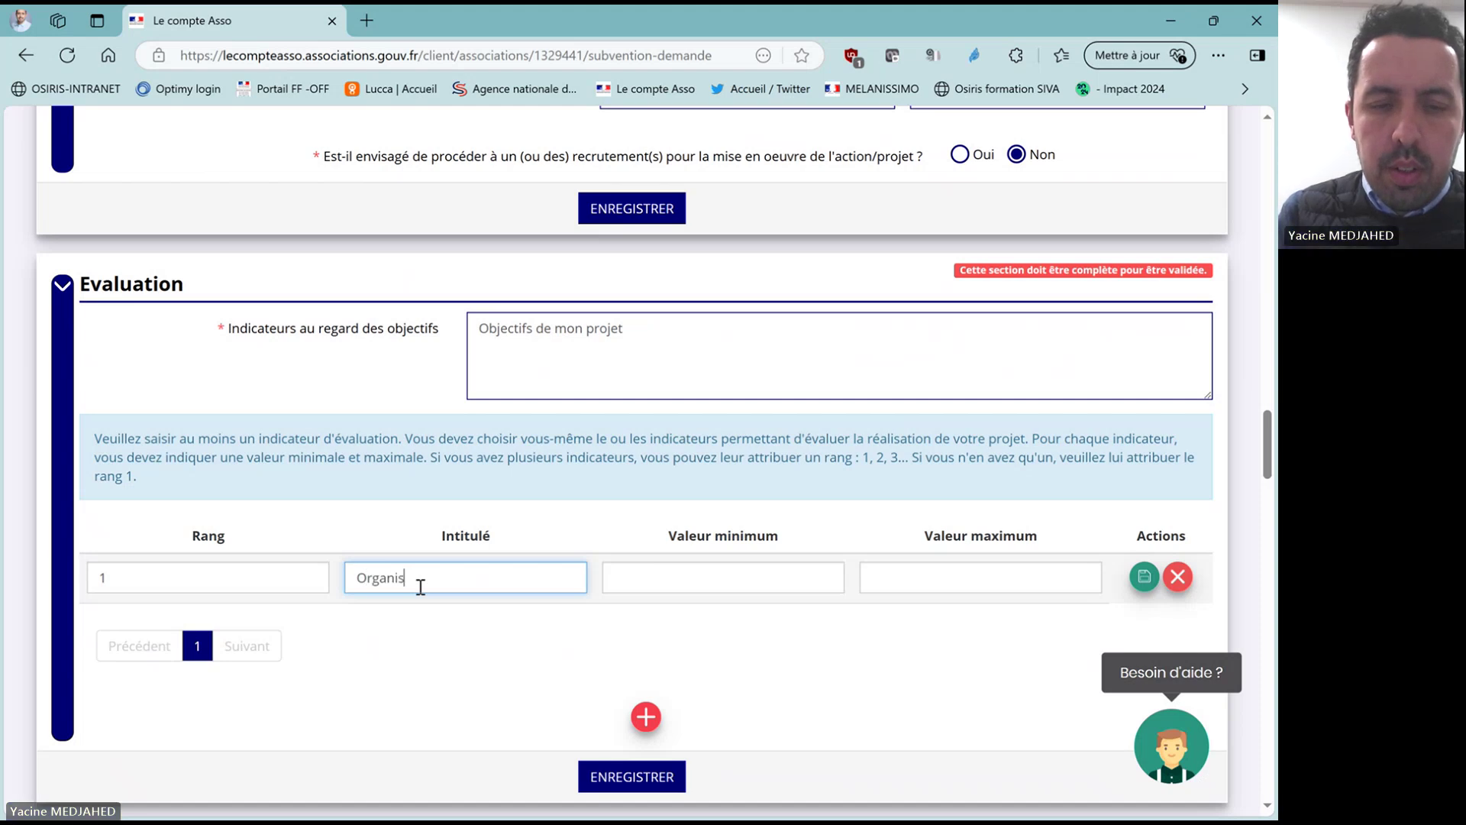
type("ation d'un ")
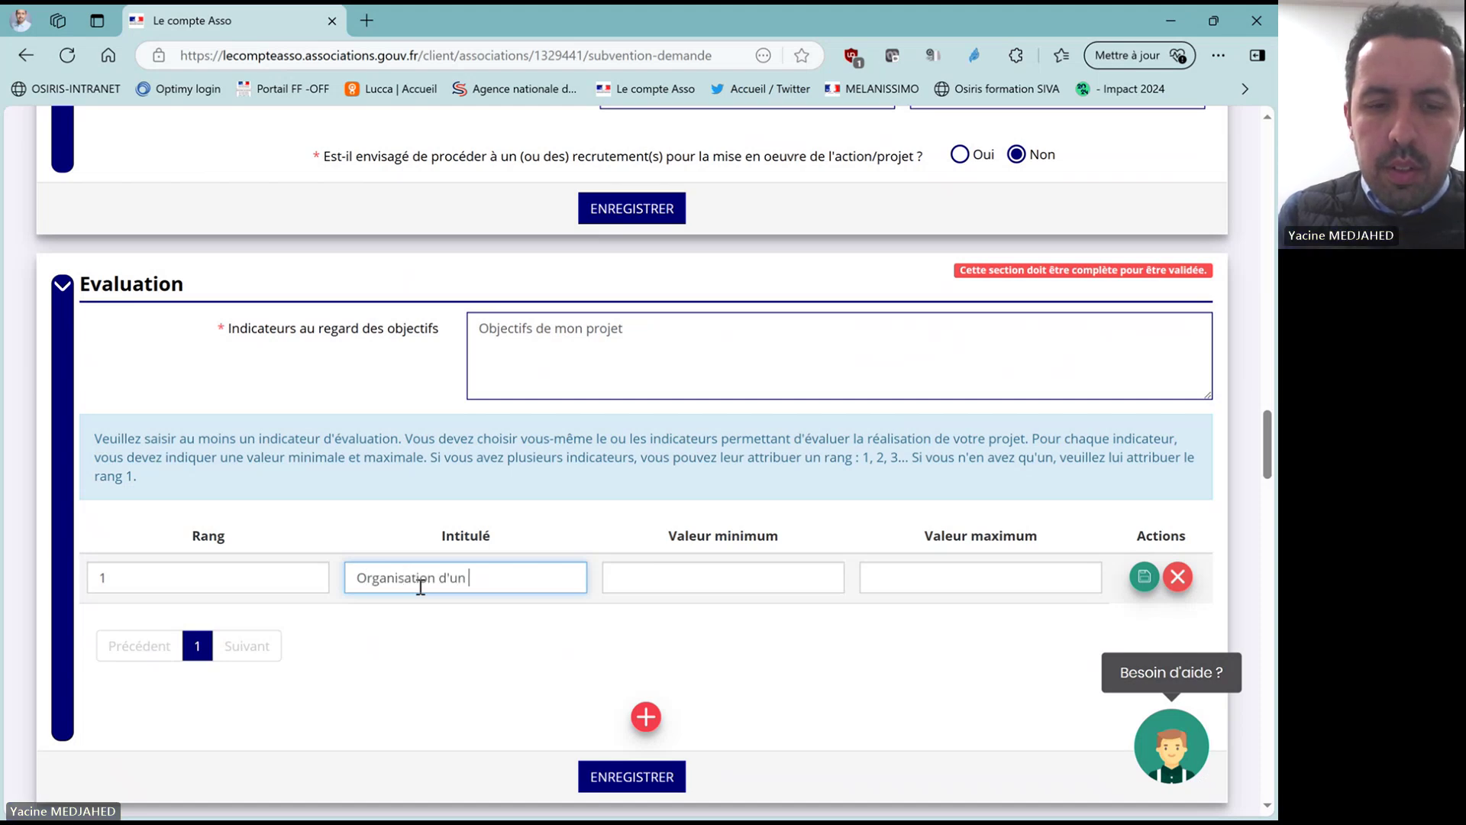
type("e formation d")
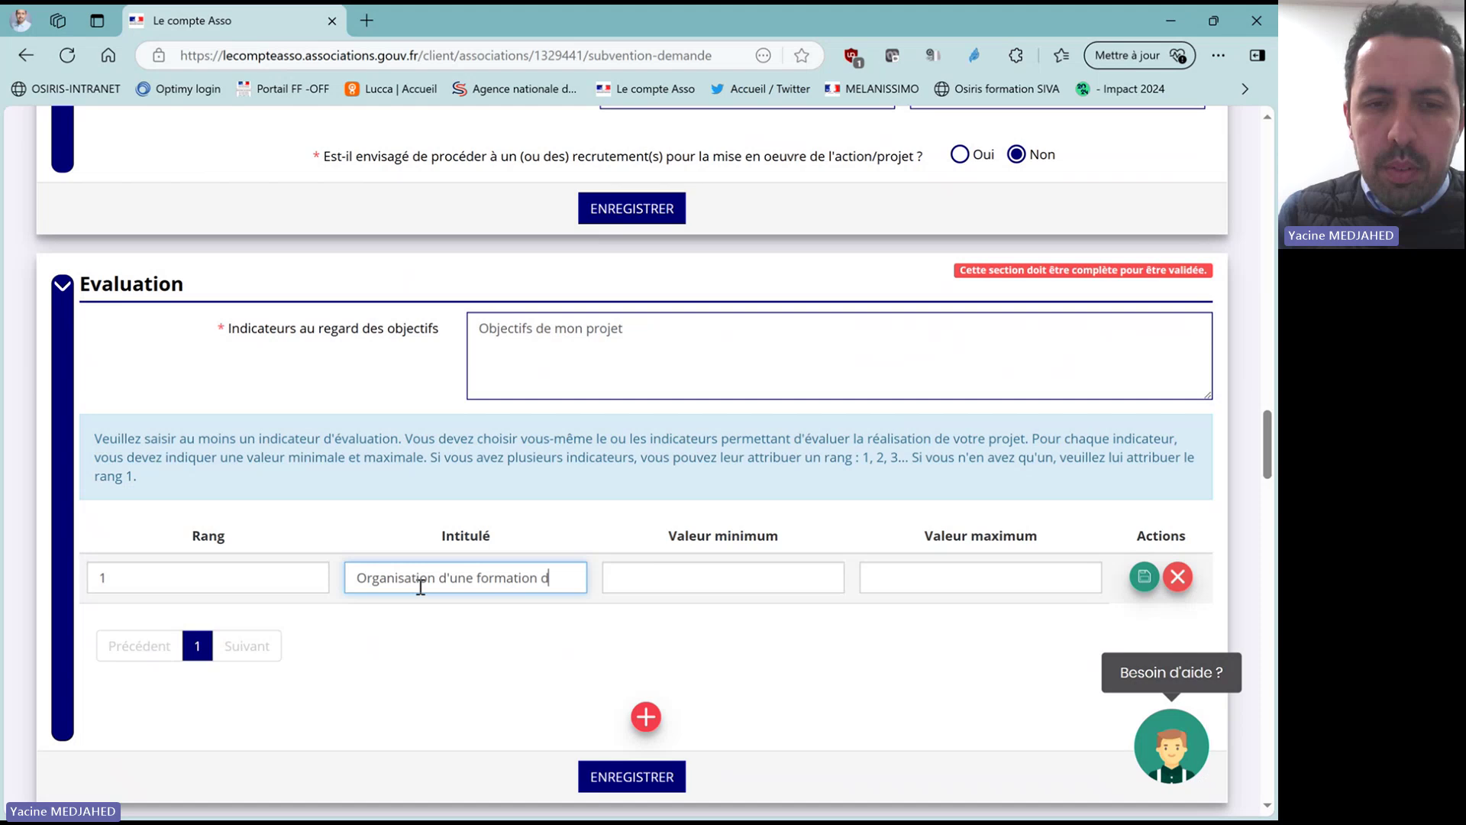
type("e sens")
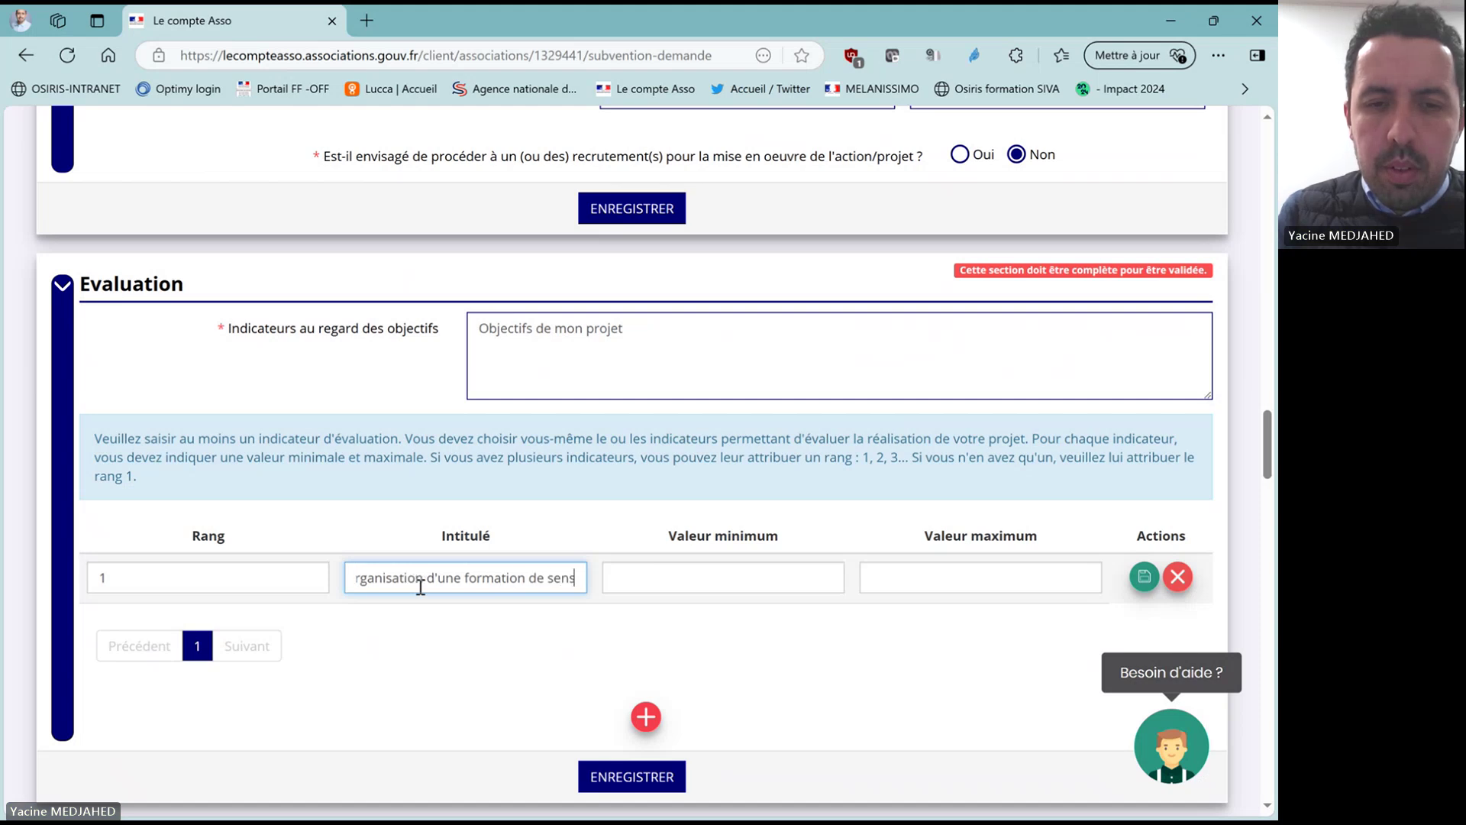
type("ibilisation")
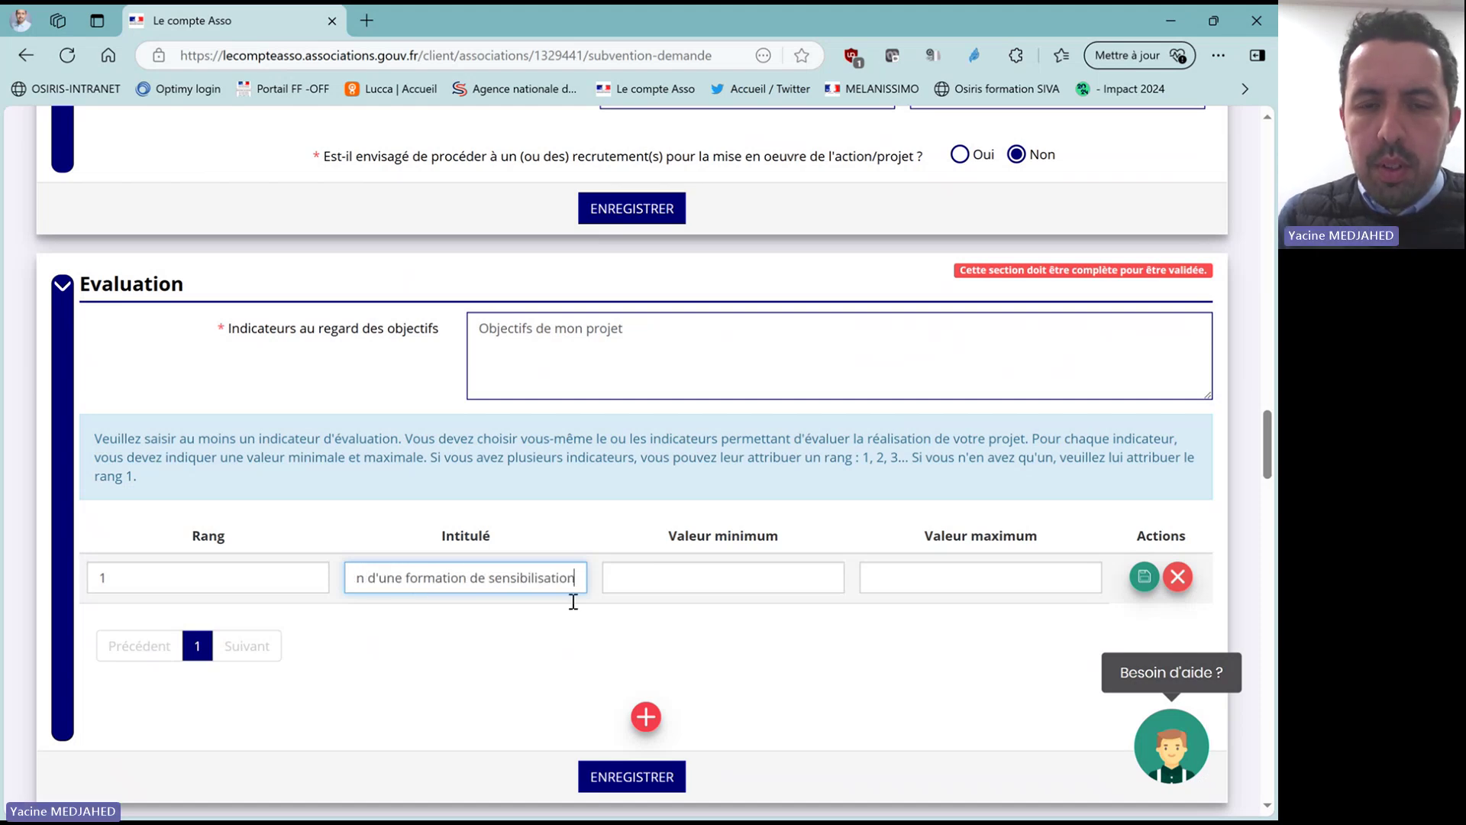
Set the rank 1 indicator's minimum value to 1 and maximum value to 3, and save the row.
left_click(656, 587)
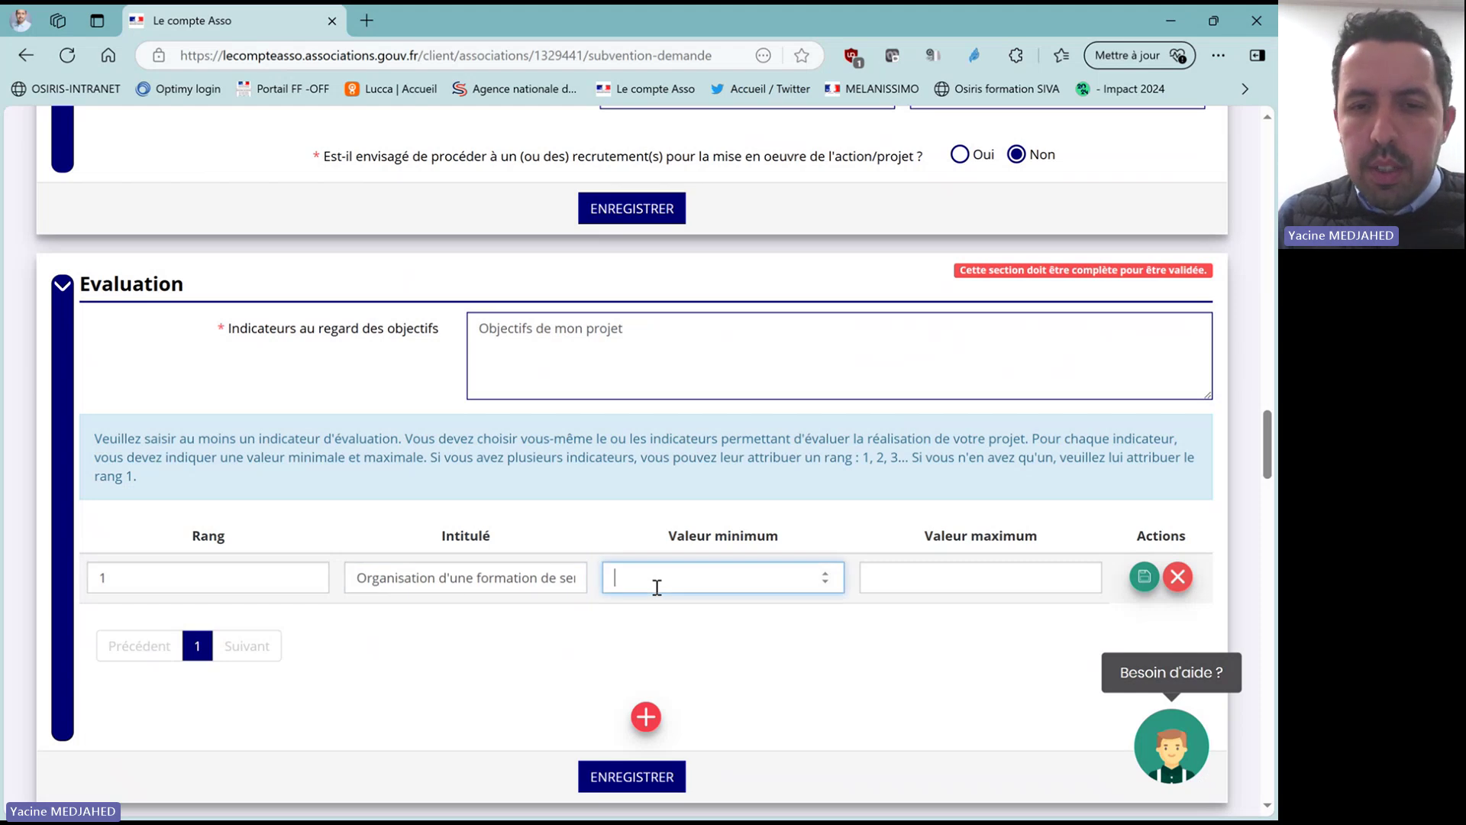
type("1")
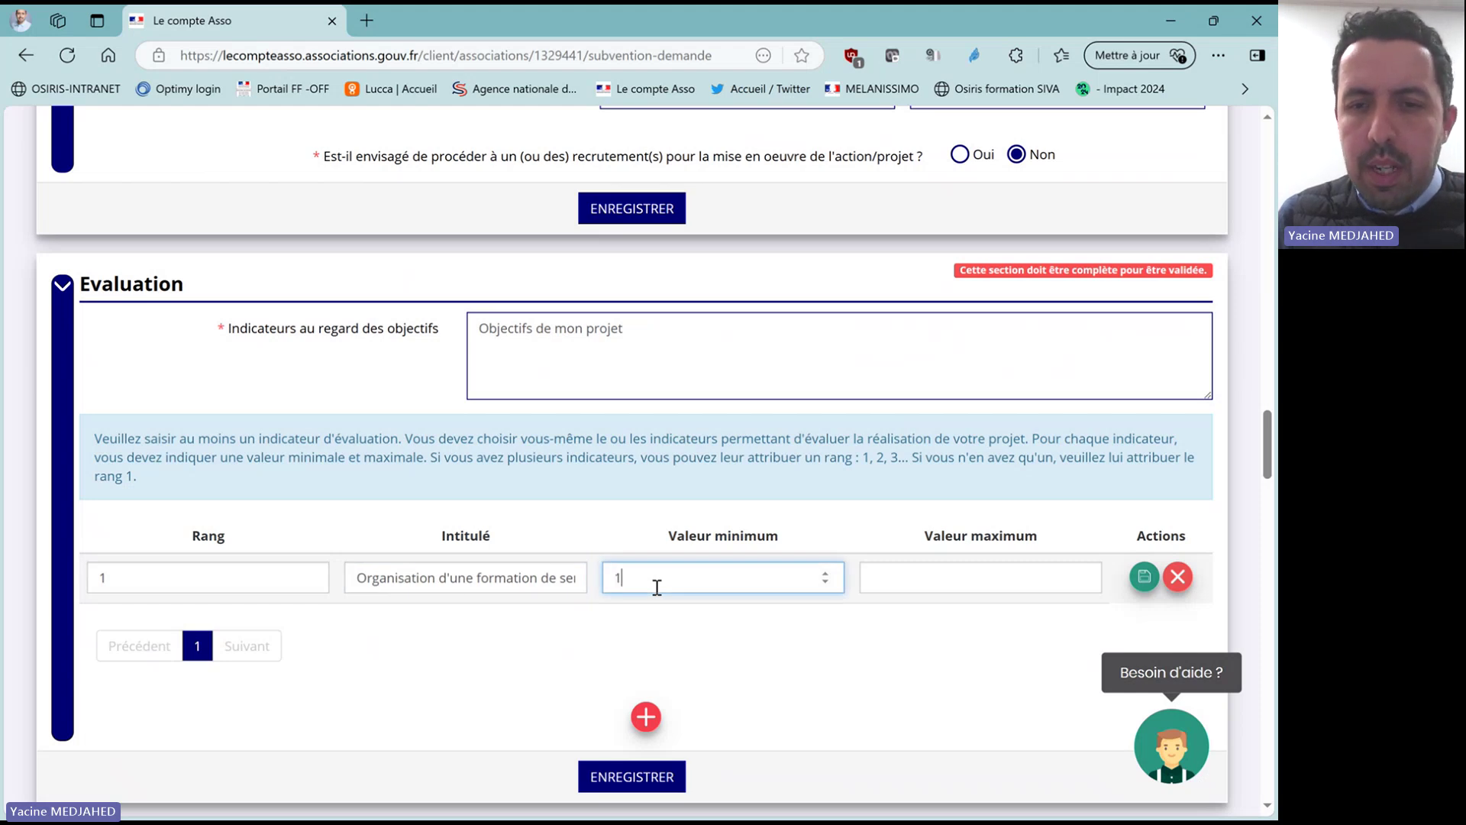
left_click(908, 587)
type("3")
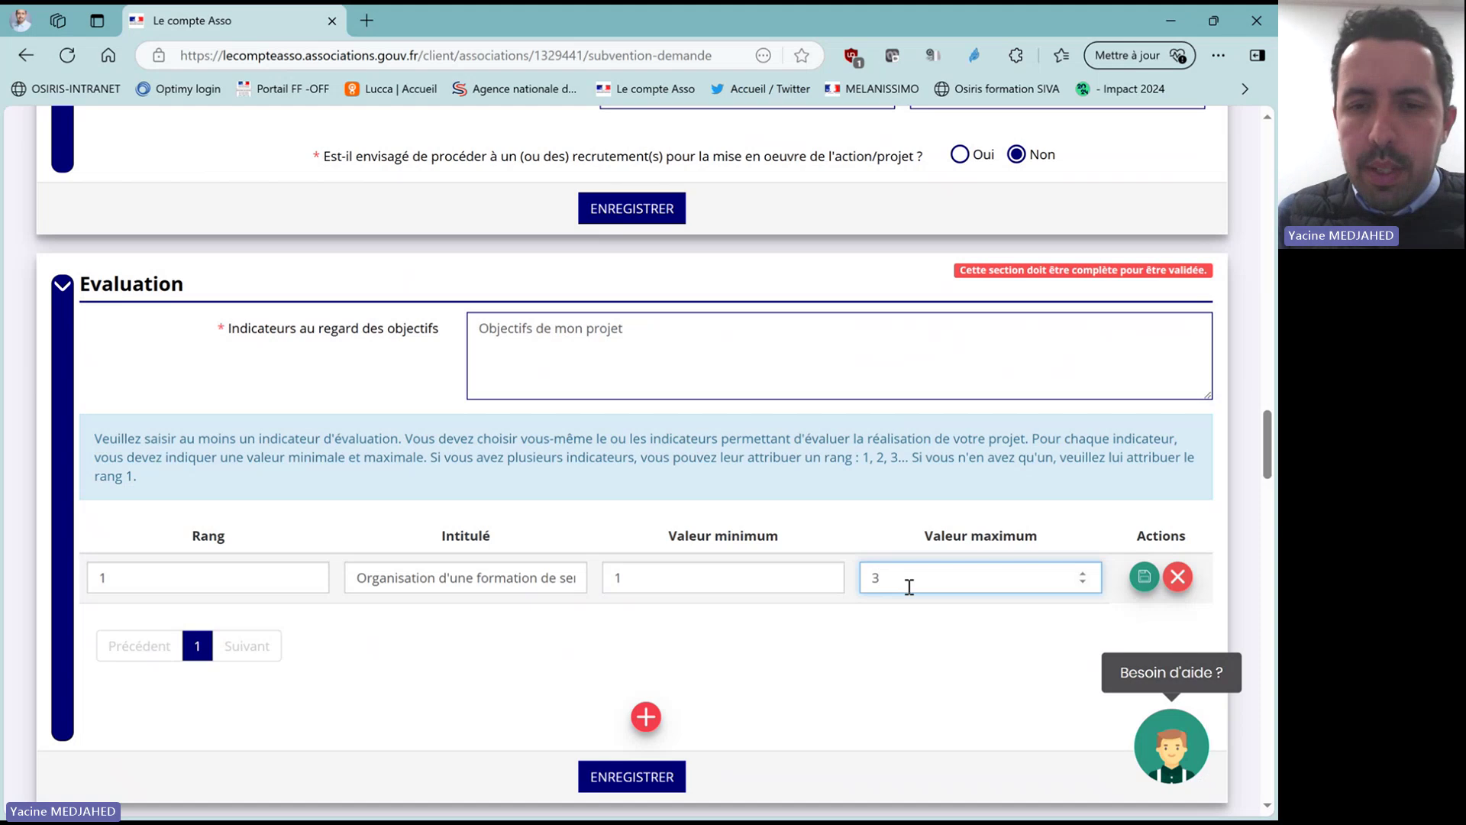
scroll(913, 594, "down", 1)
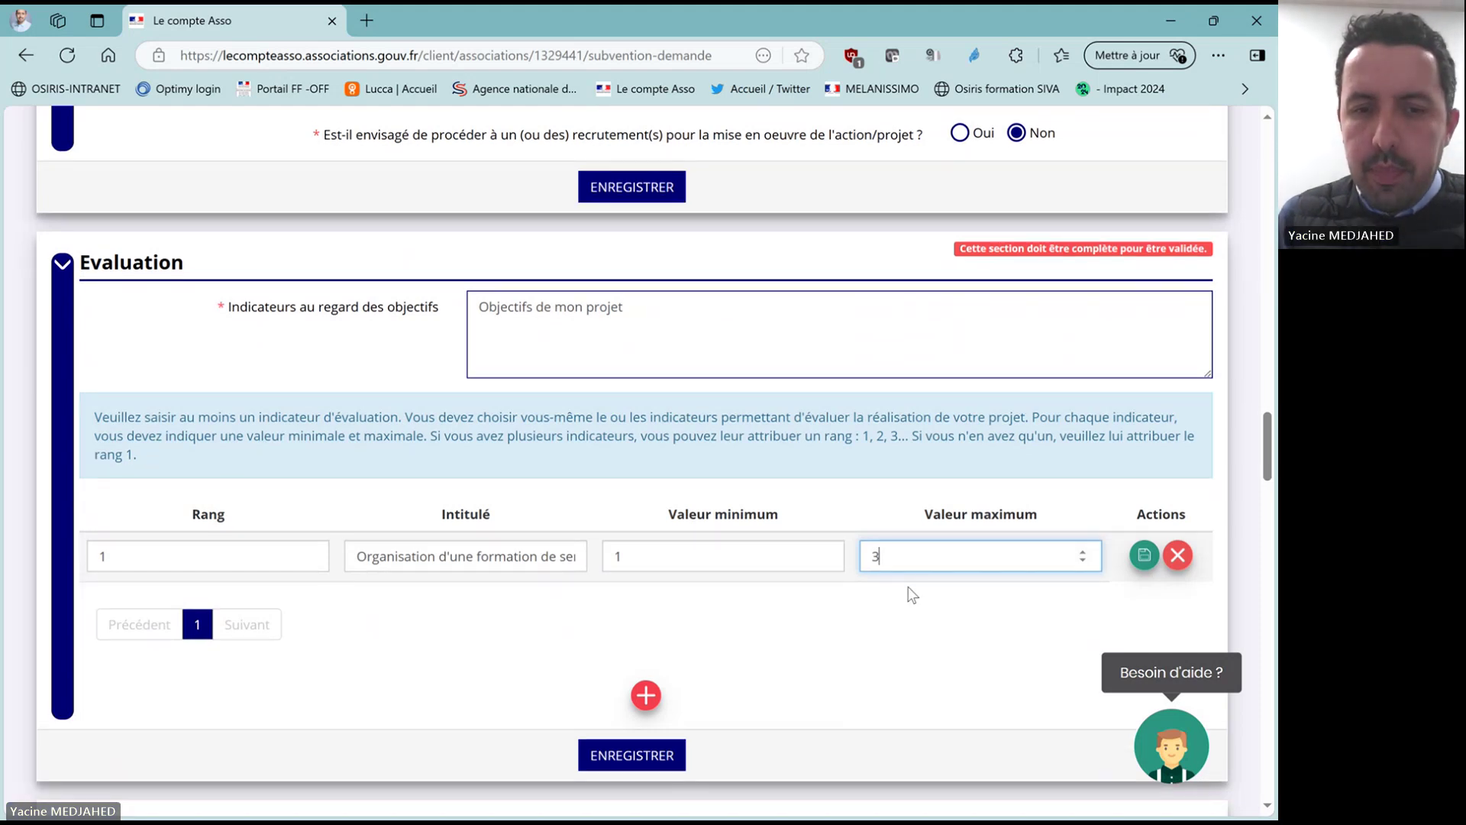
scroll(1074, 479, "down", 2)
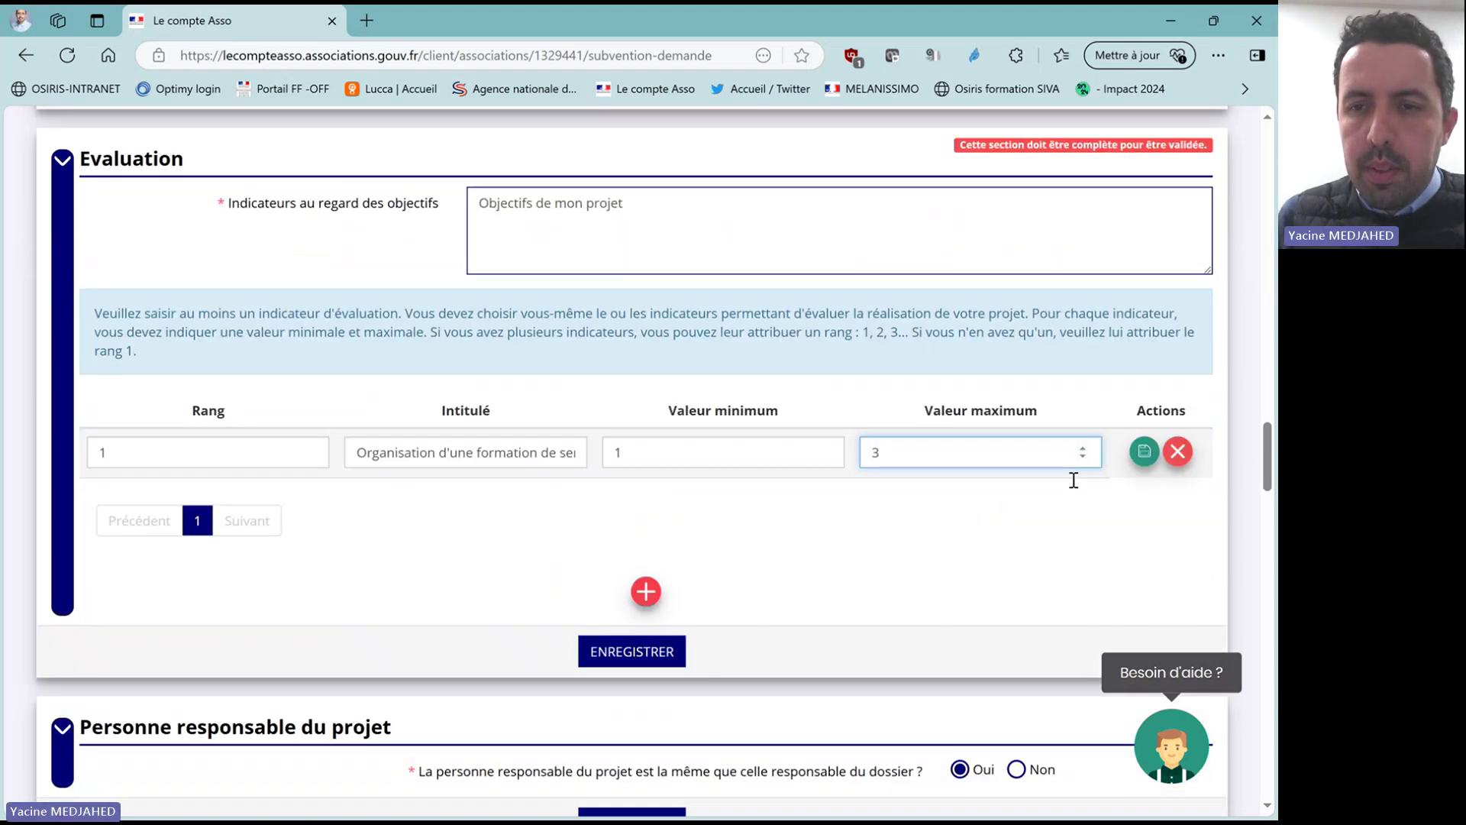
left_click(1143, 451)
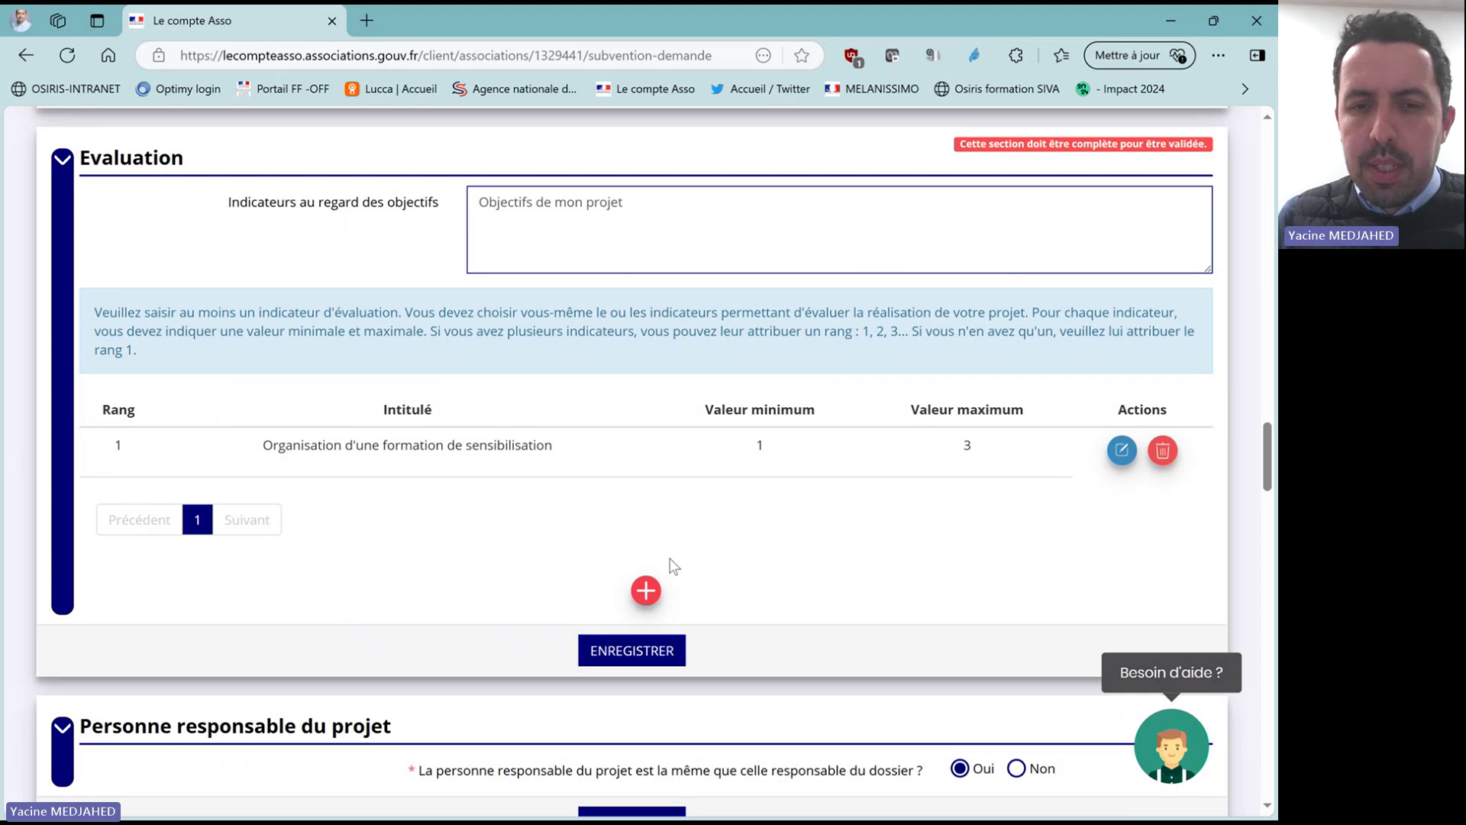
Add a second evaluation indicator row with rank 2 and the title "Nombre de jeunes bénéficiaires de la formation".
left_click(646, 590)
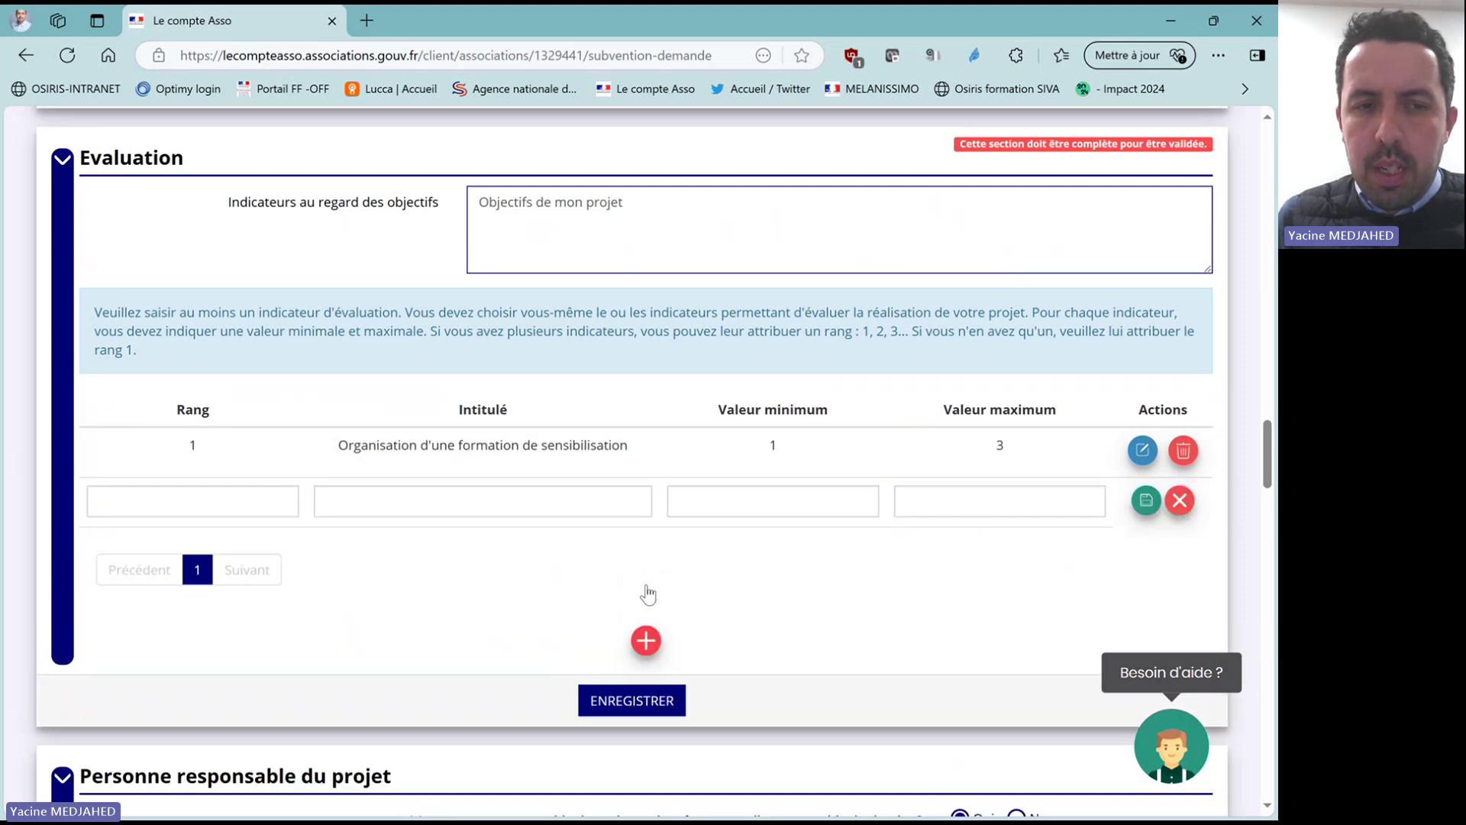
left_click(225, 503)
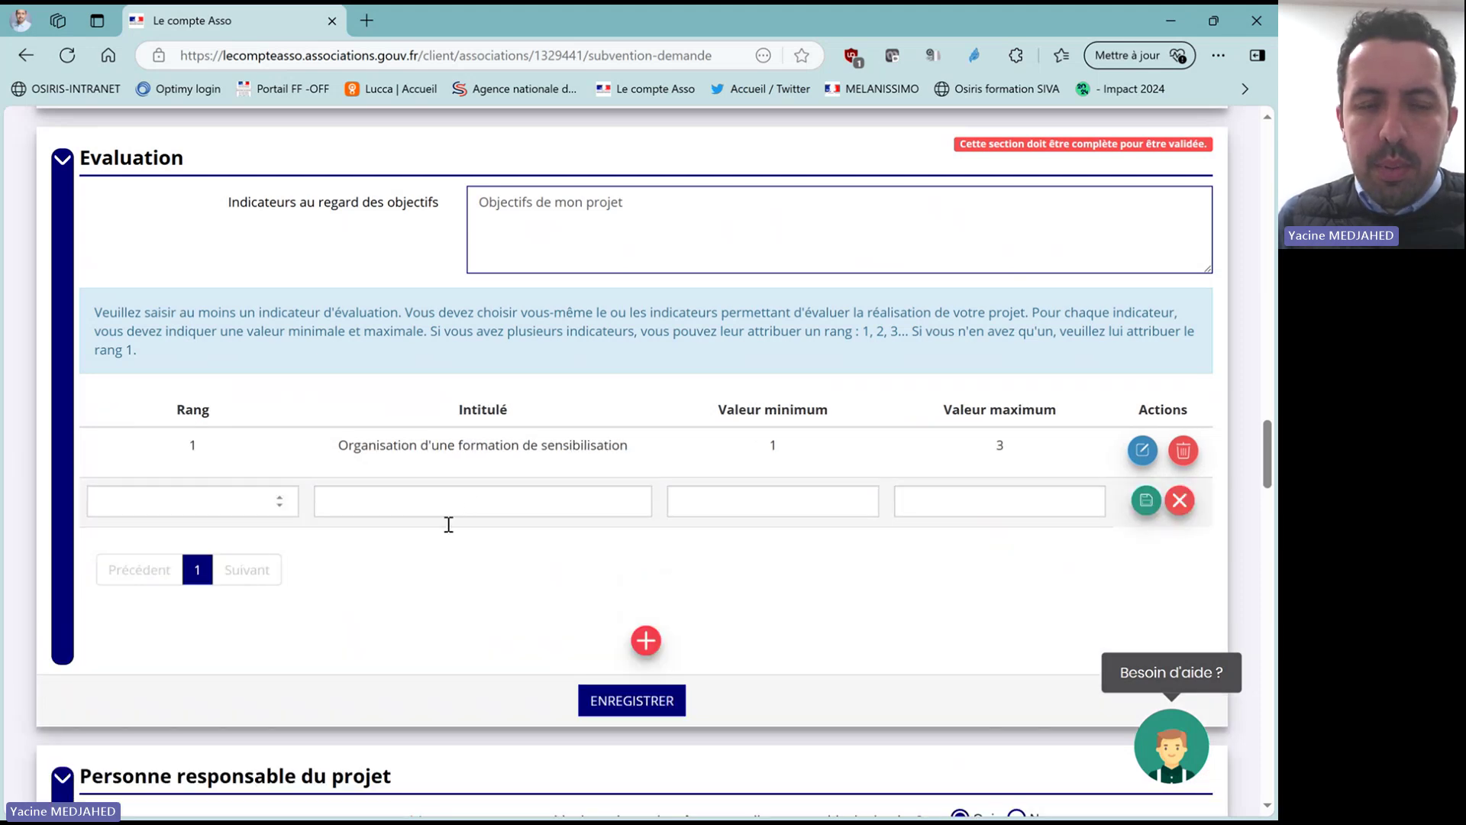
type("2")
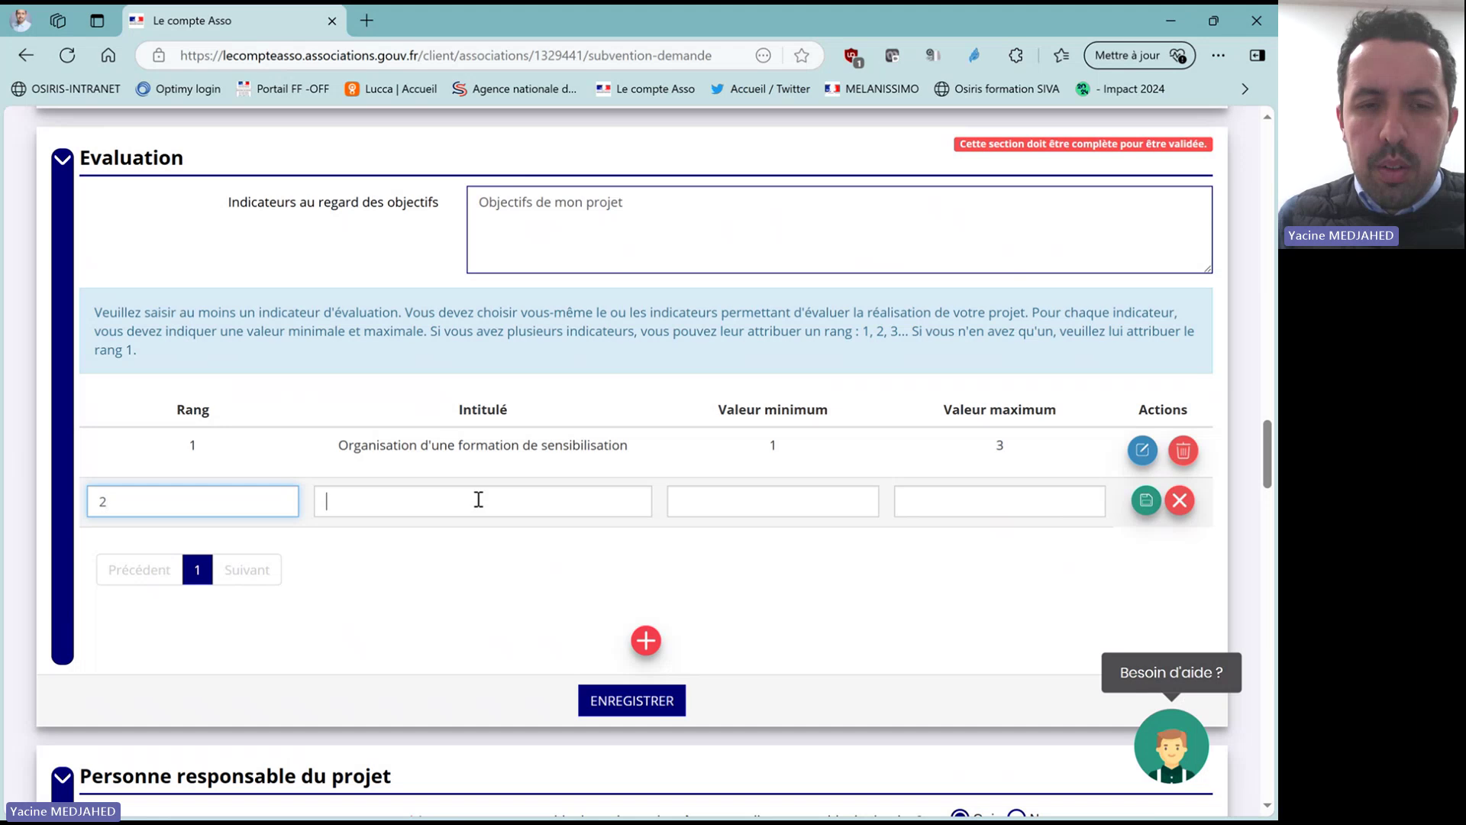
left_click(478, 499)
type("nOM")
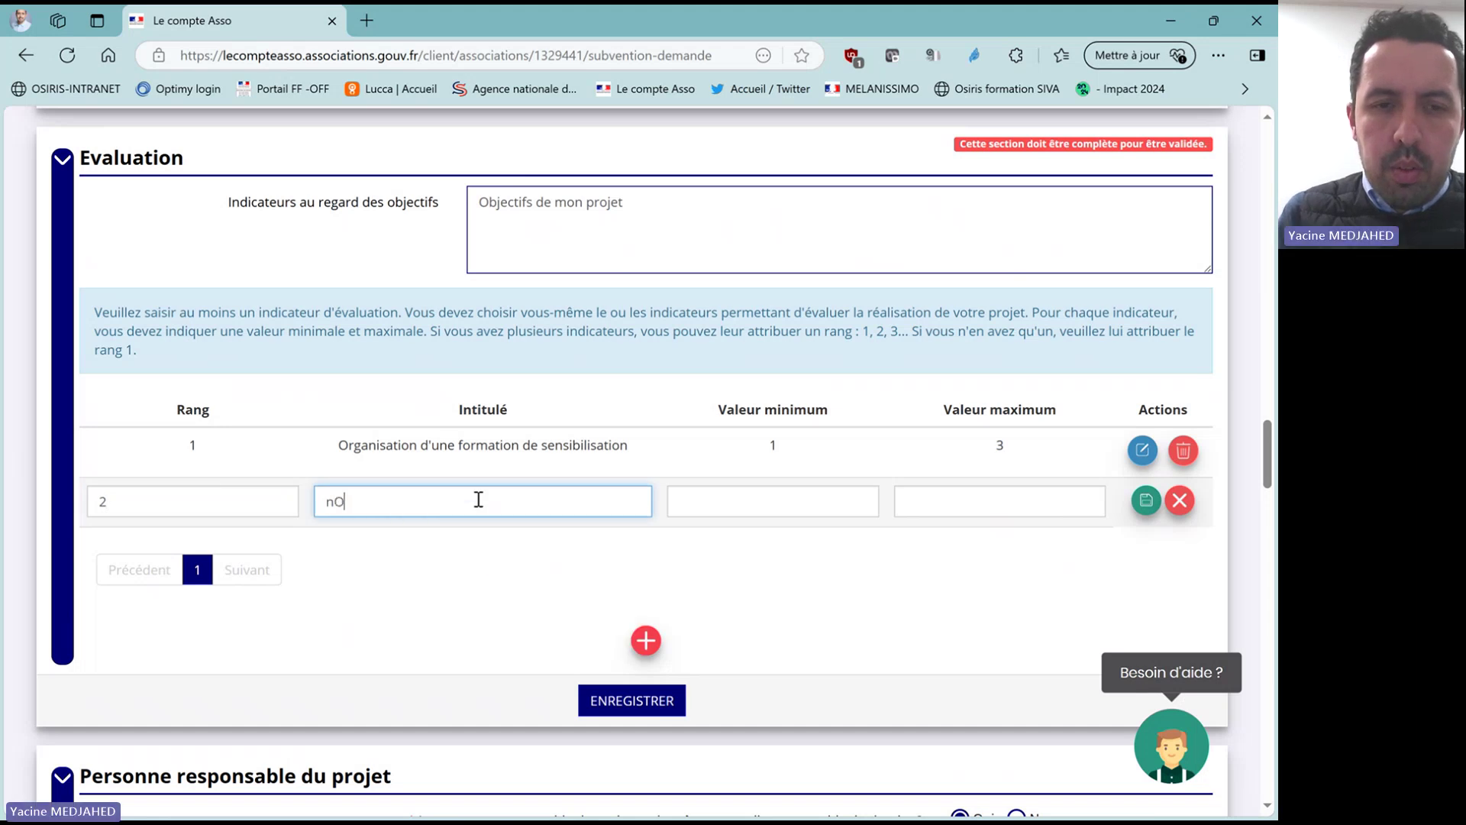
key("BackSpace")
key("BackSpace")
key("BackSpace")
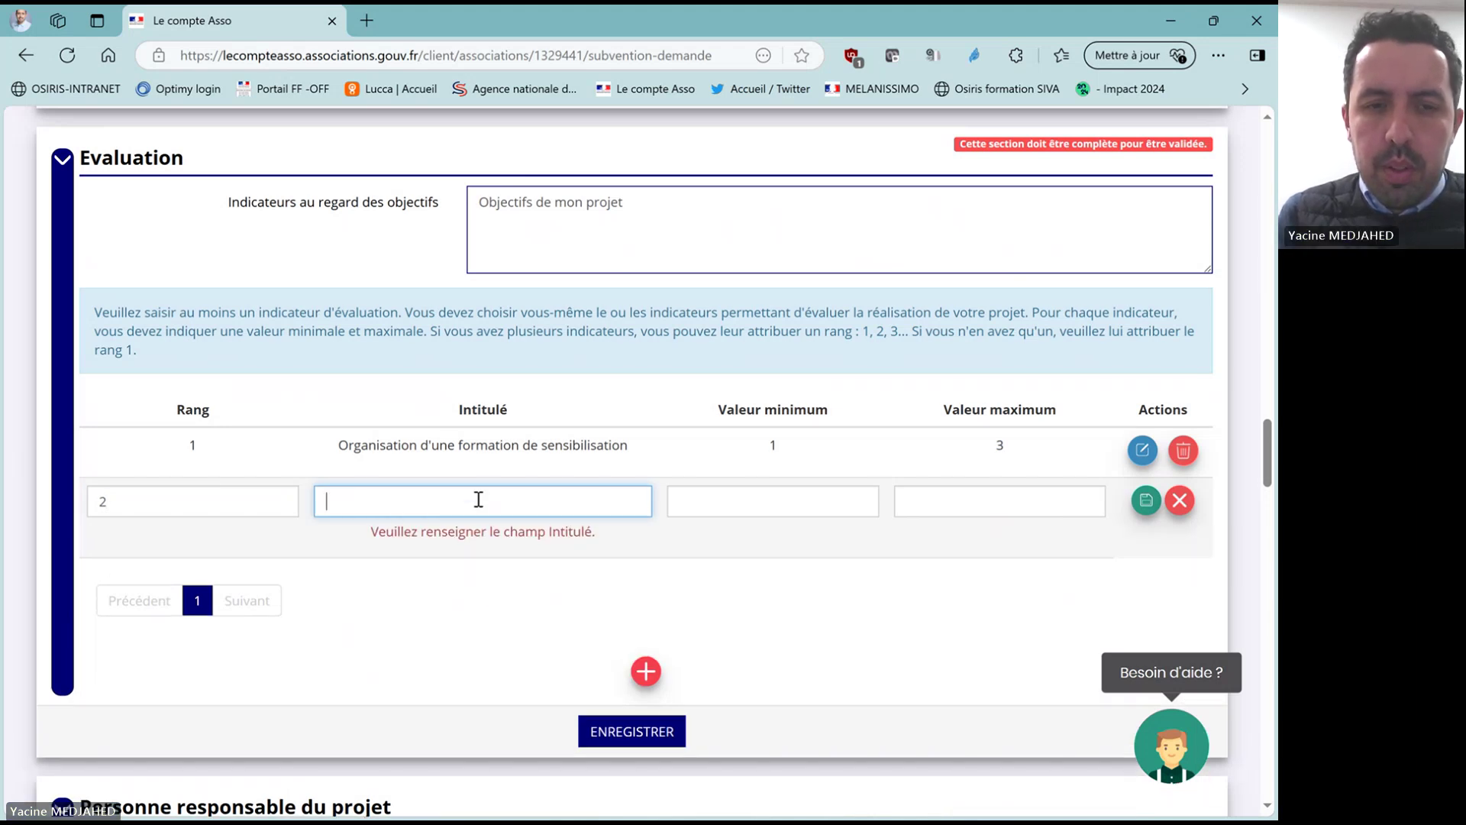
type("Nombre de")
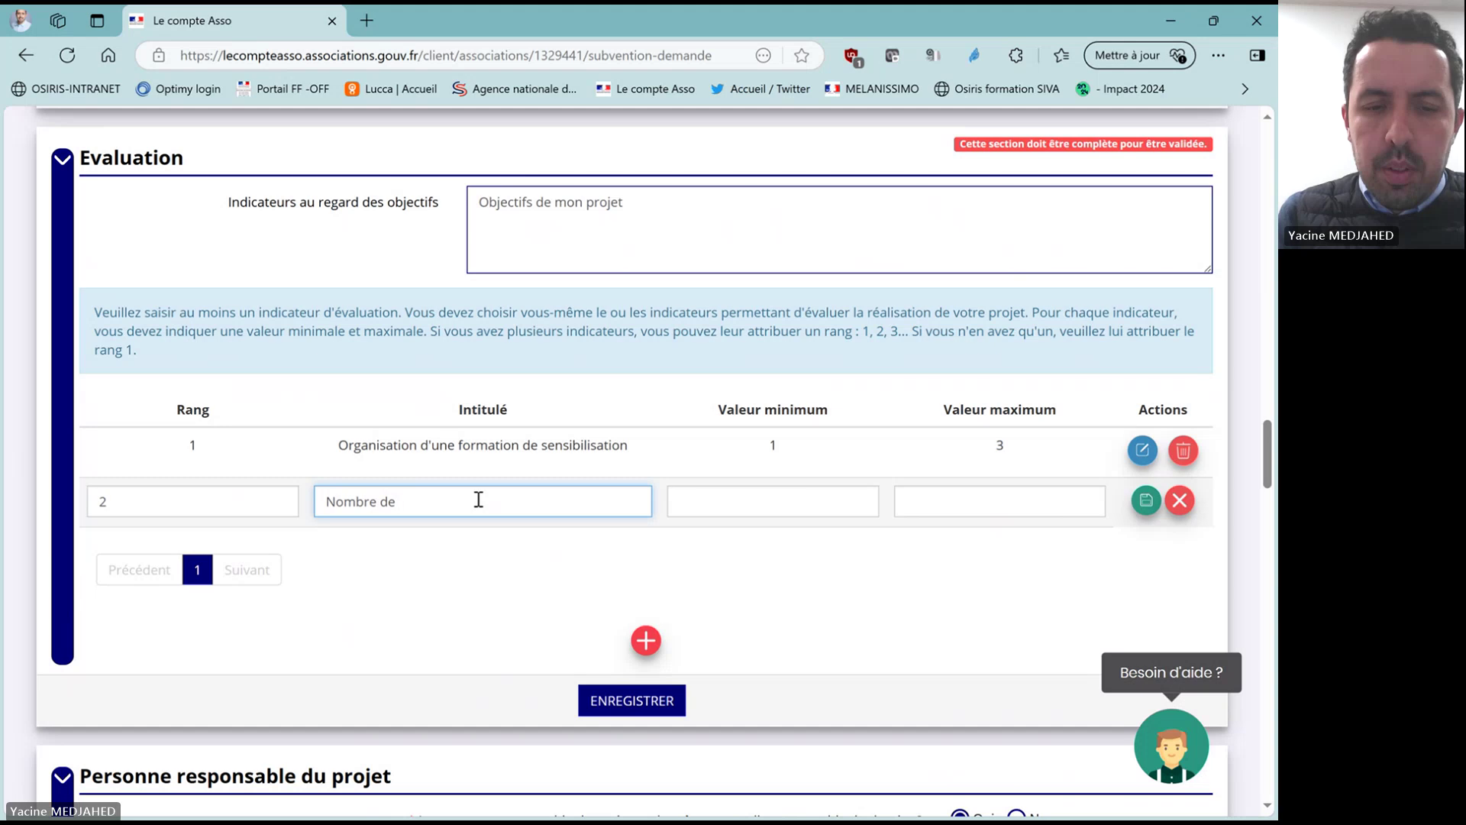
type(" jeunes béné")
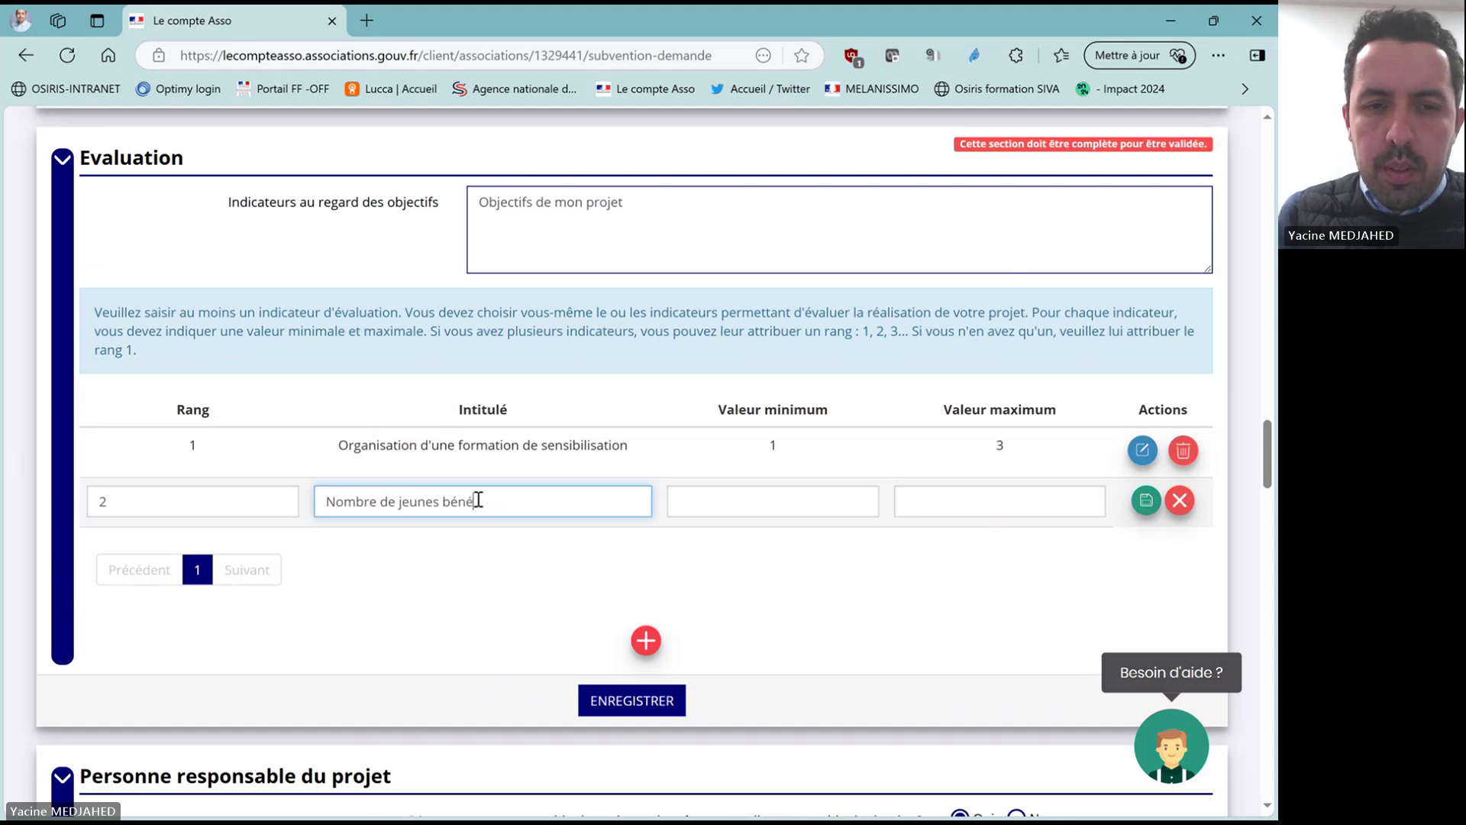
type("ficiair")
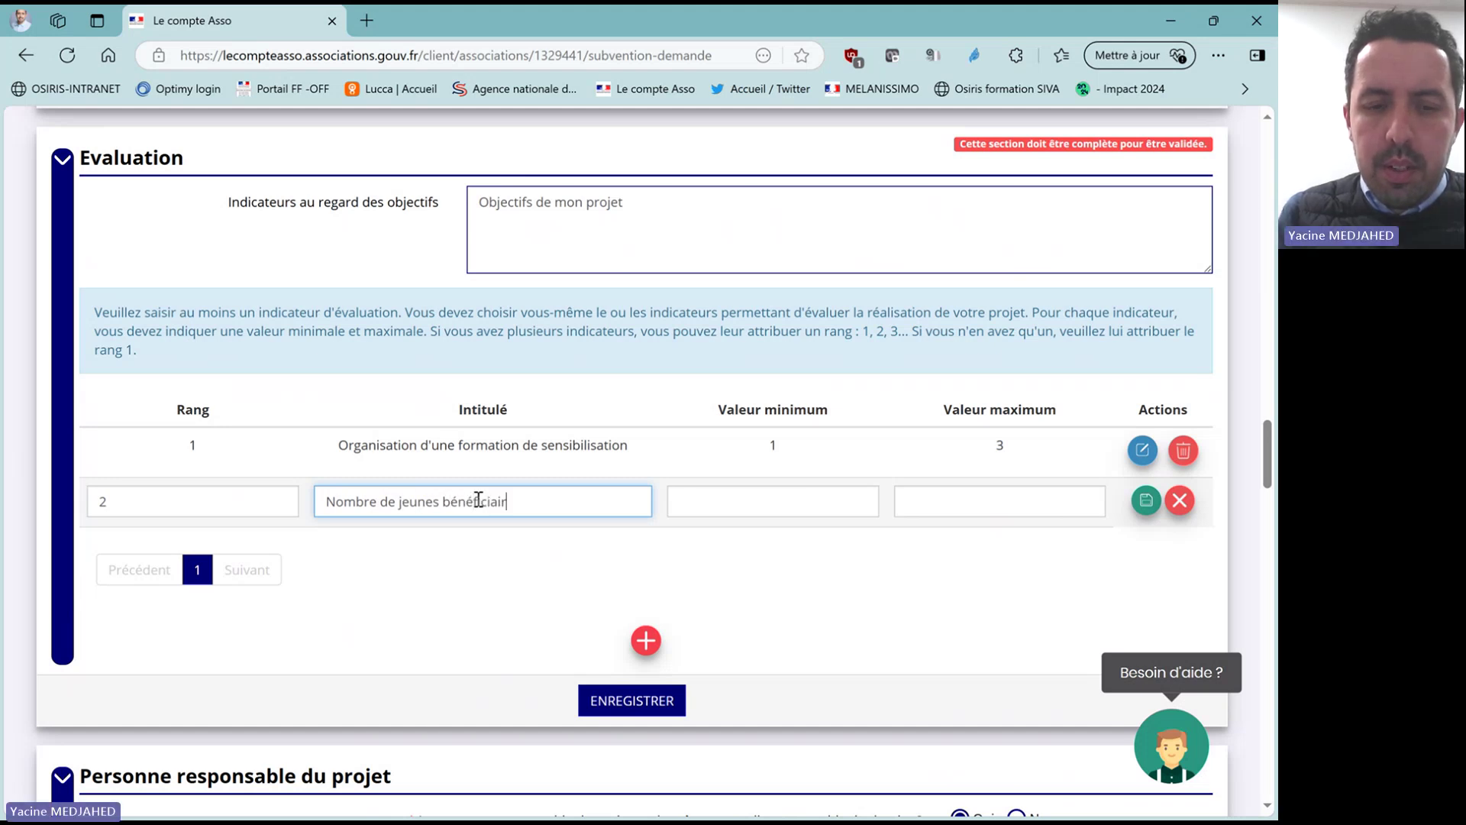
type("es de la")
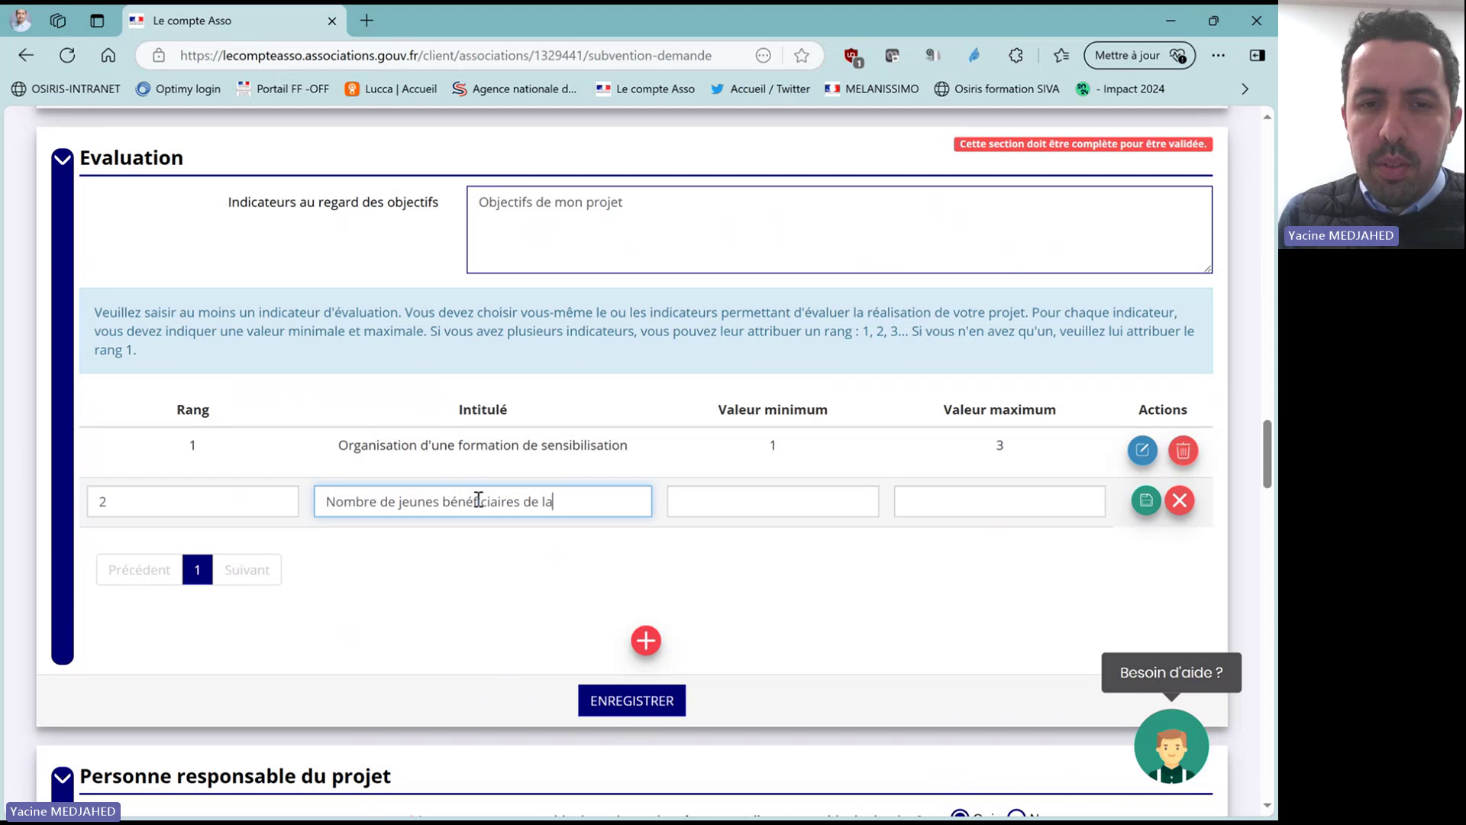
type(" formation")
Set the rank 2 indicator's minimum value to 10 and maximum value to 23, and save the row.
left_click(760, 497)
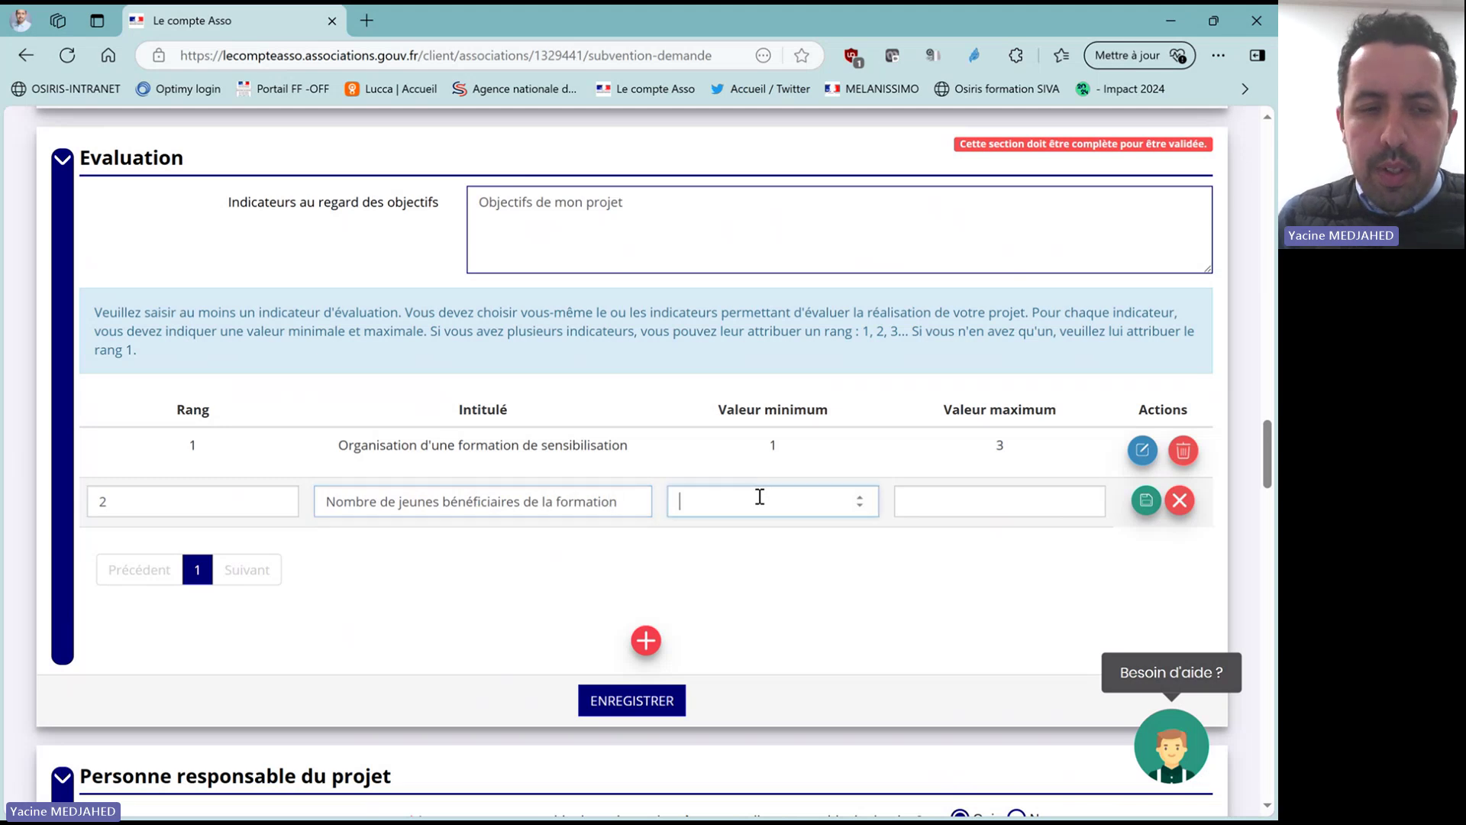
type("10")
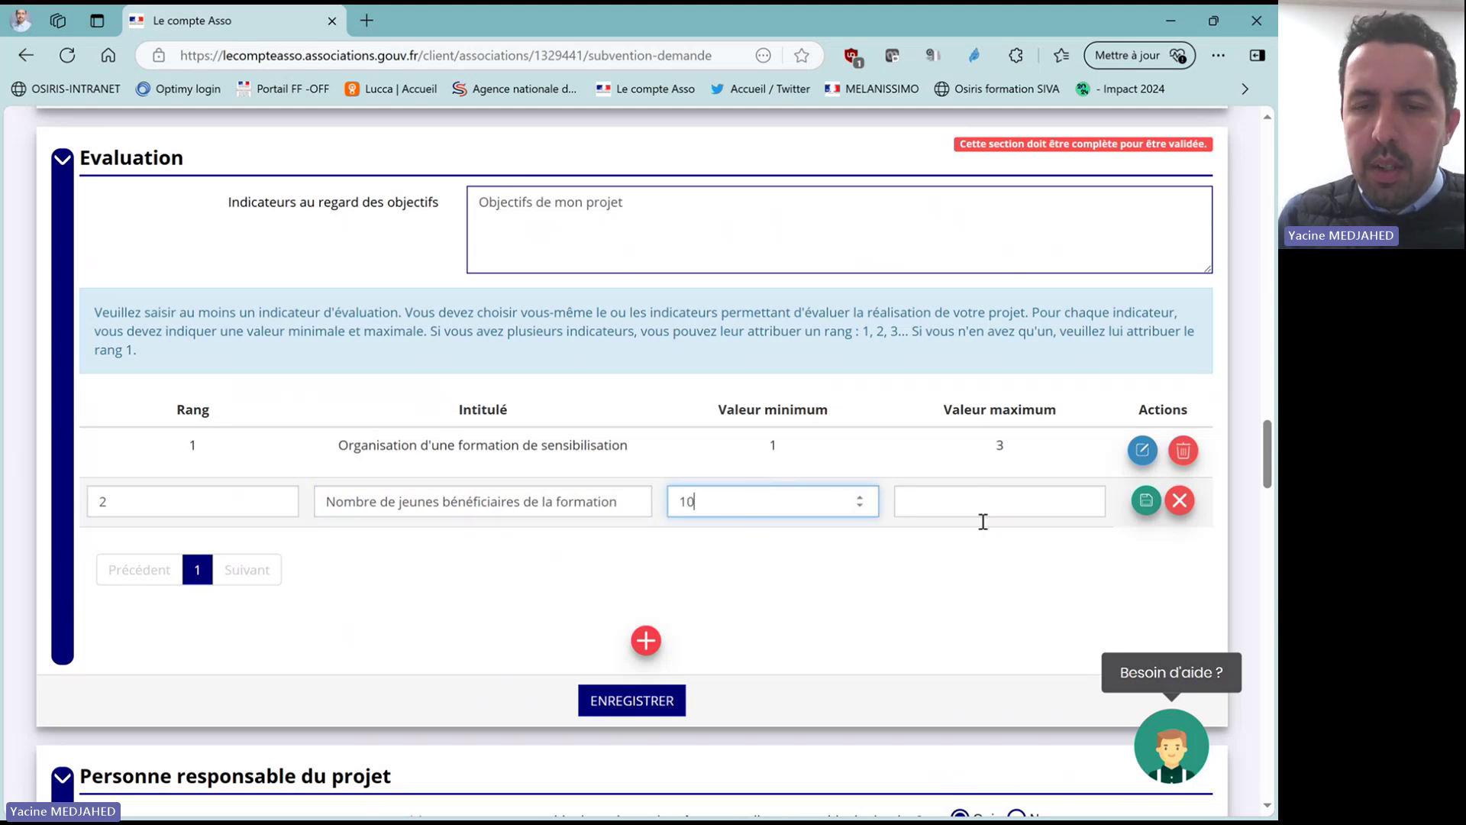
left_click(989, 502)
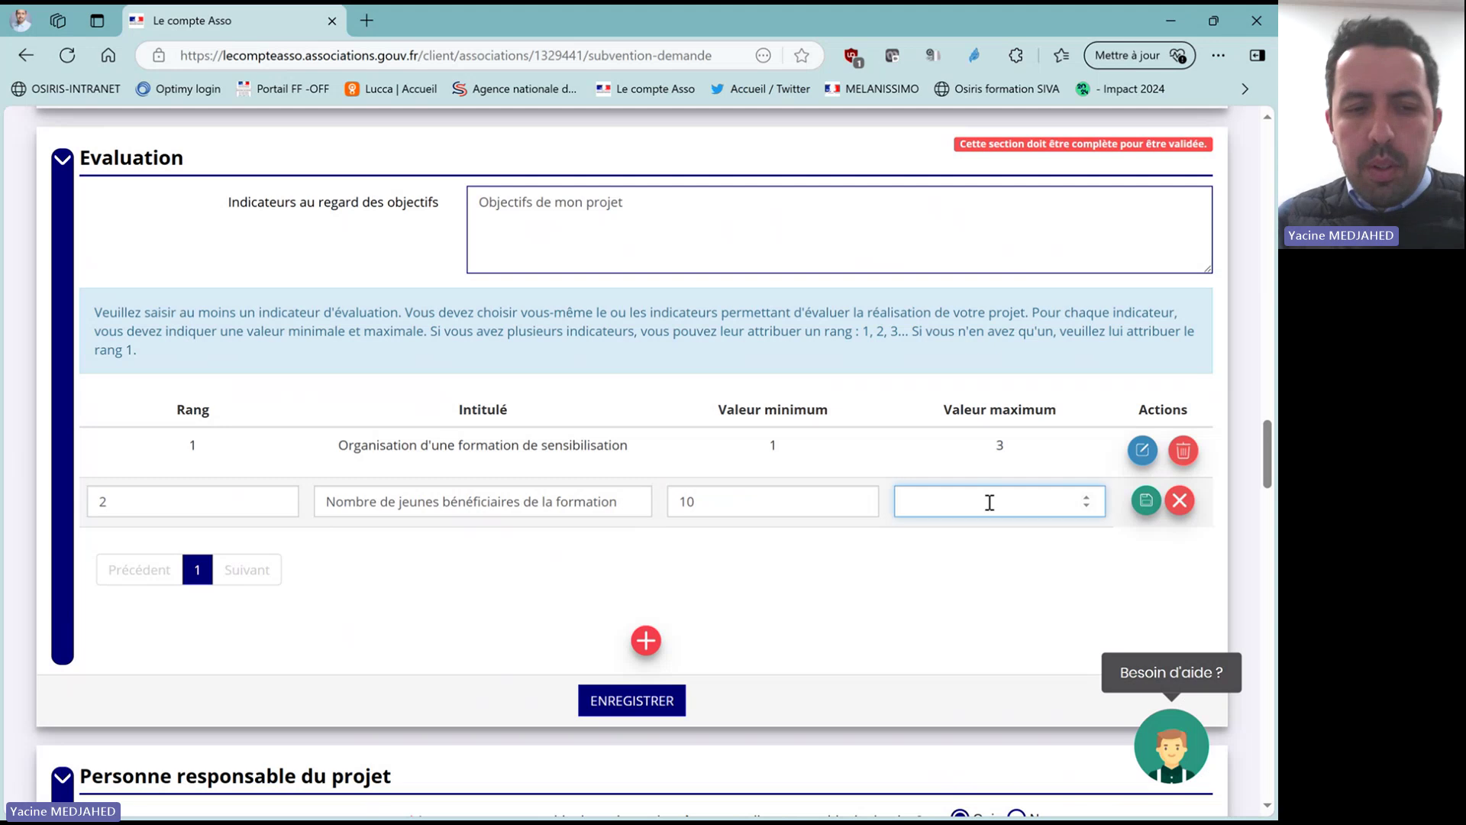
type("23")
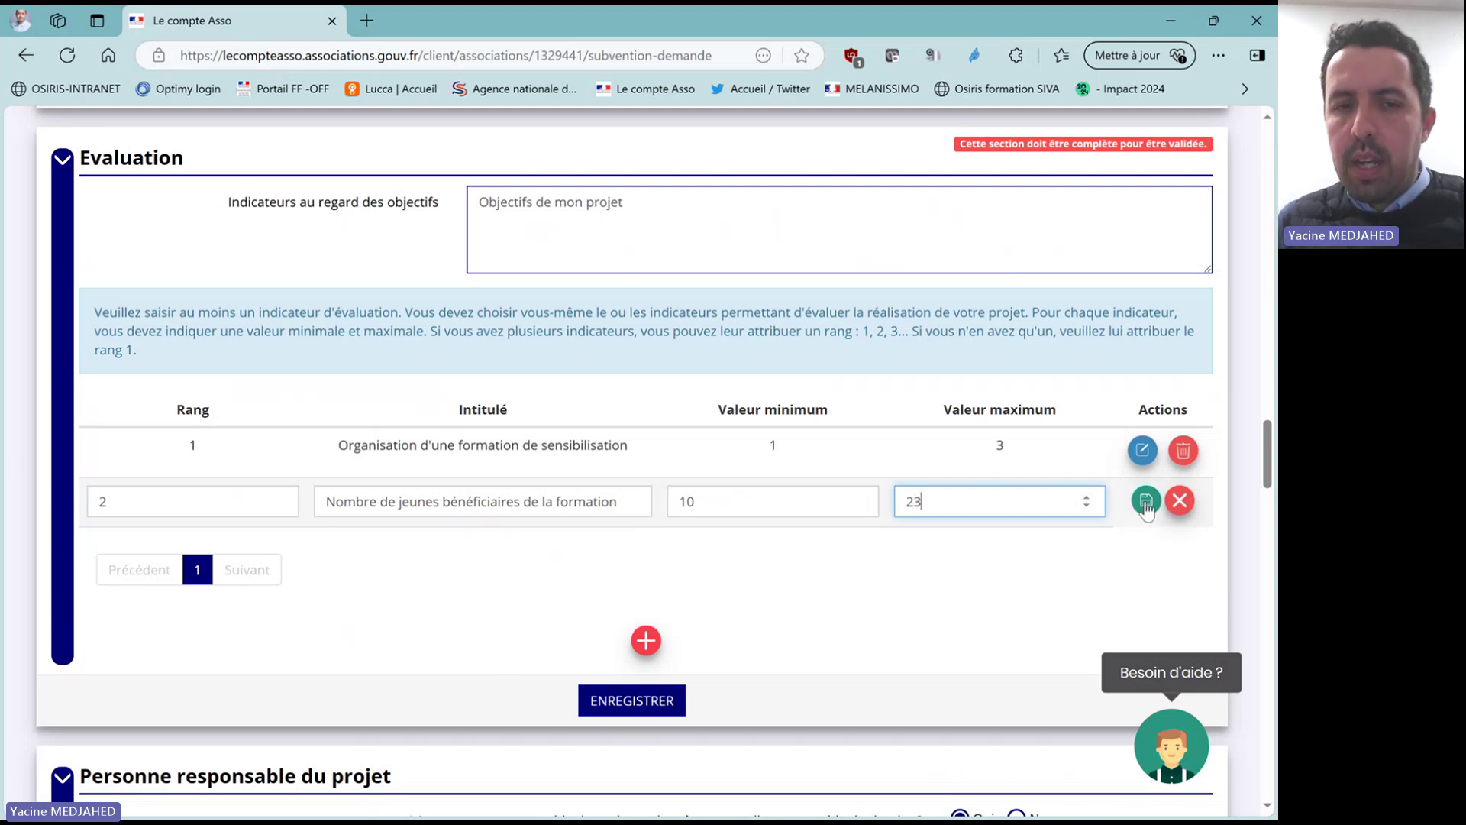
key("Return")
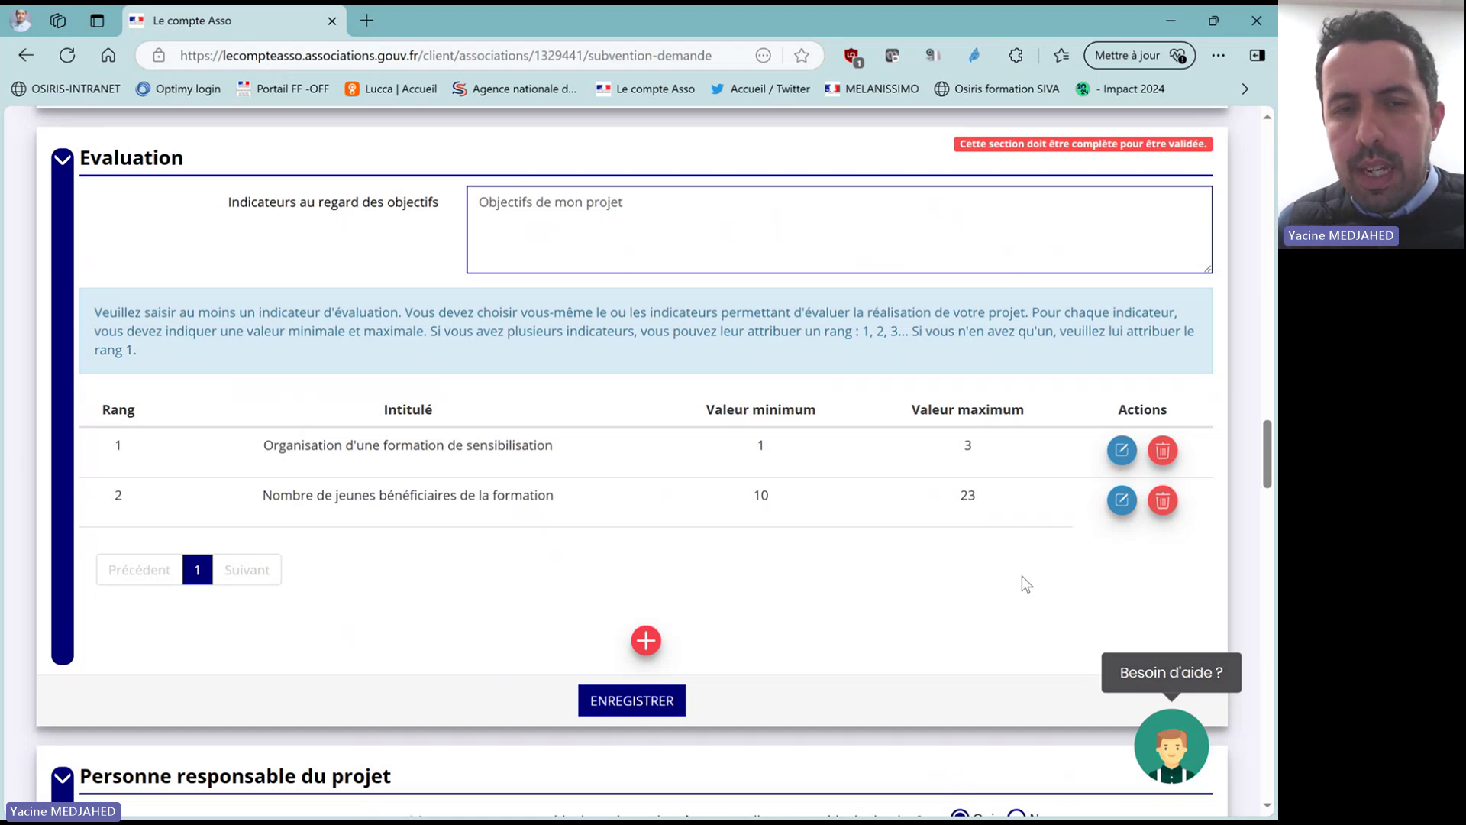
Save the Evaluation section of the project.
scroll(1021, 585, "down", 1)
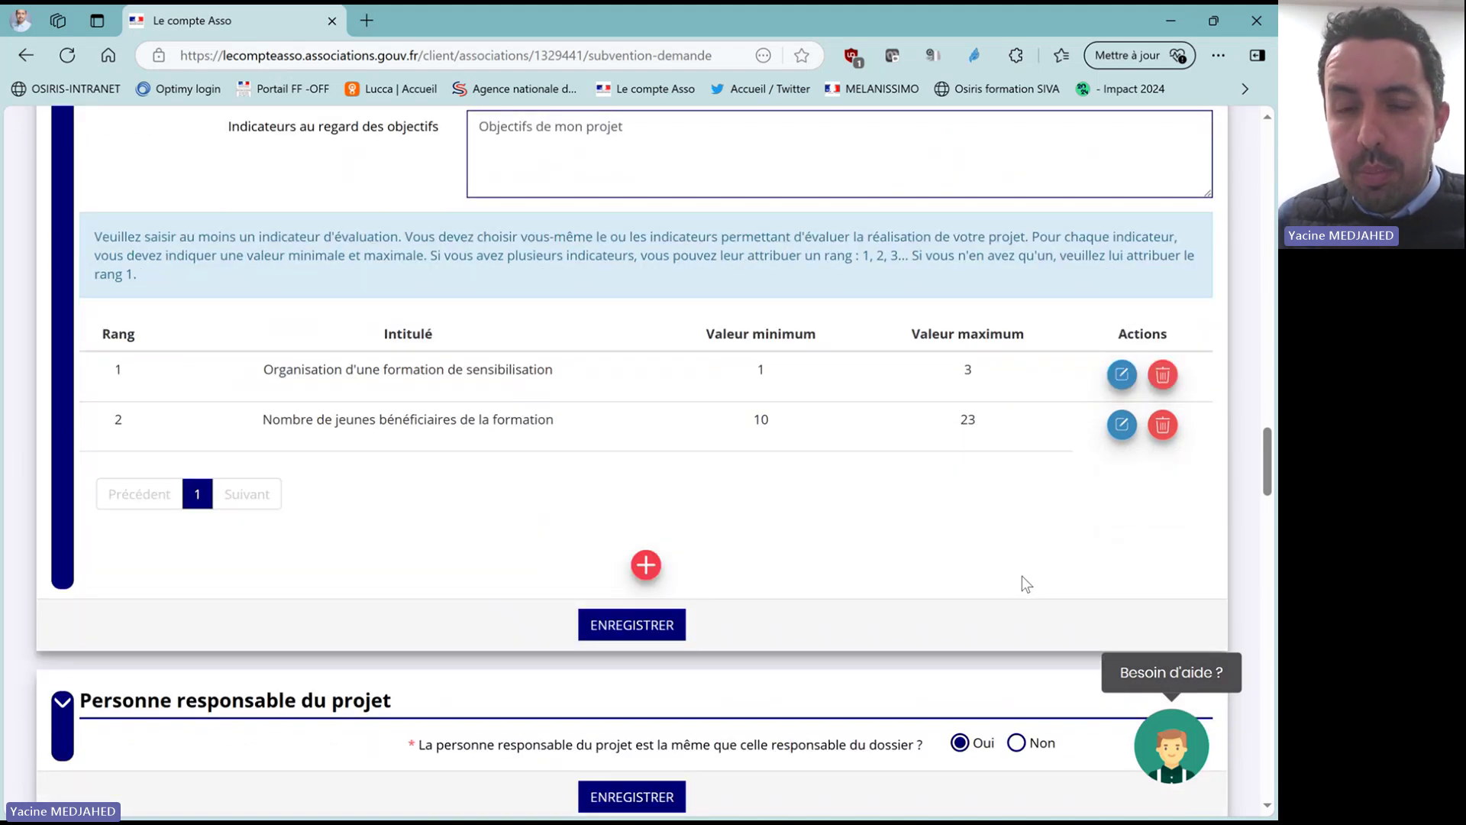
scroll(989, 578, "down", 1)
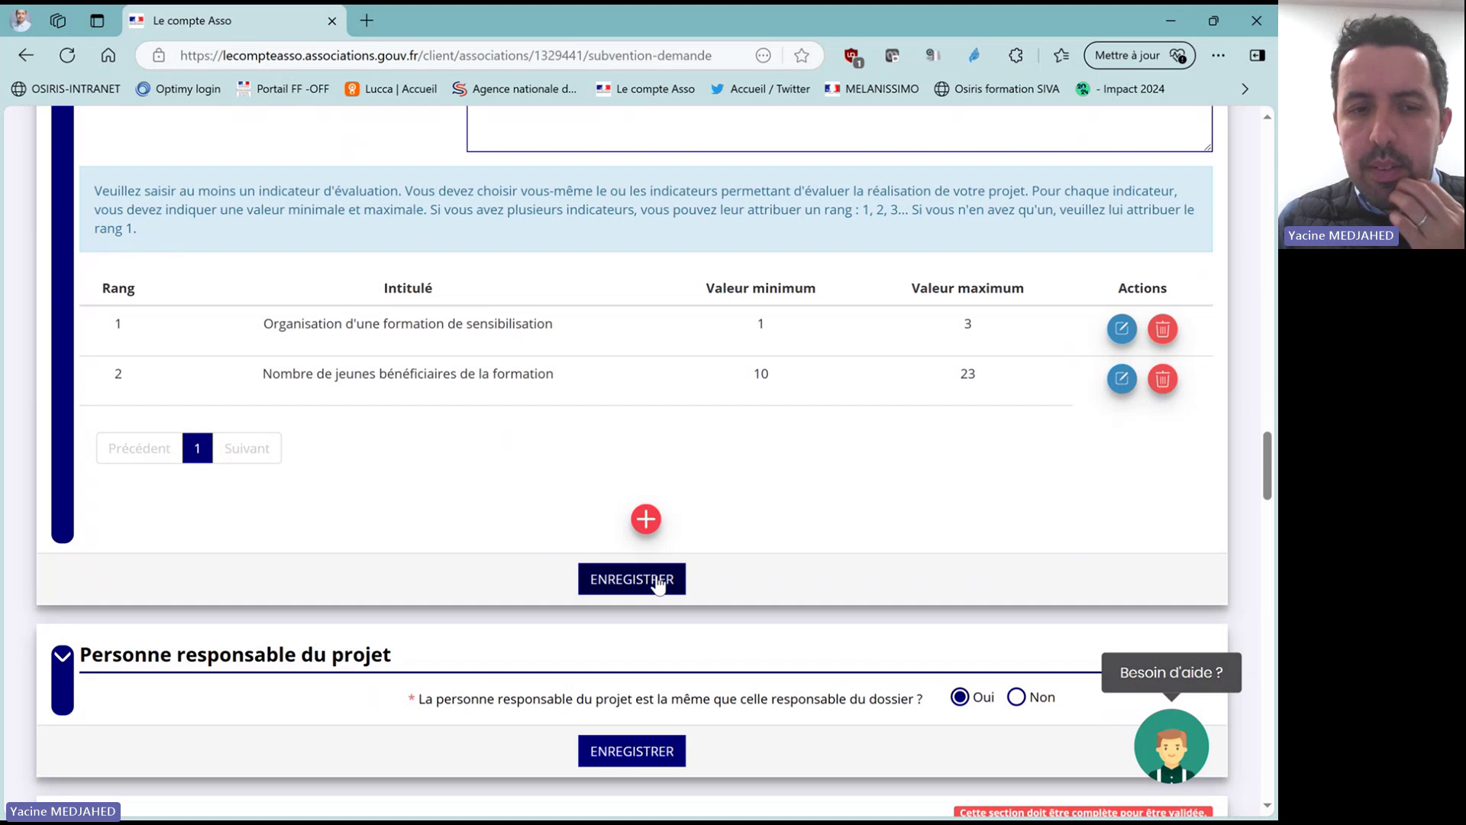
left_click(658, 582)
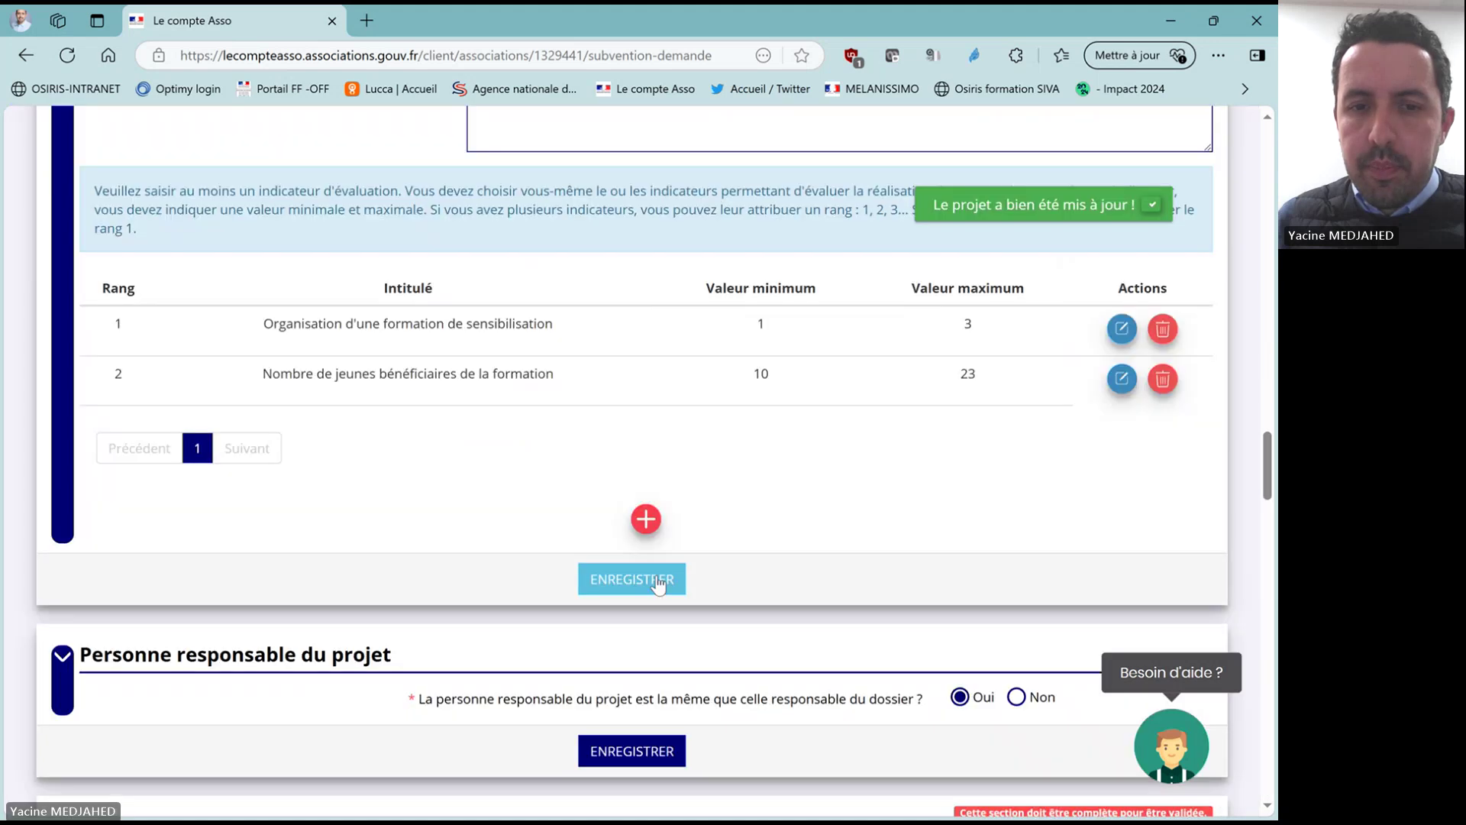
Enter 7500 as the amount requested from Agence nationale du Sport (ANS), then save the row and the Subvention demandée et cofinancements section.
scroll(658, 582, "down", 3)
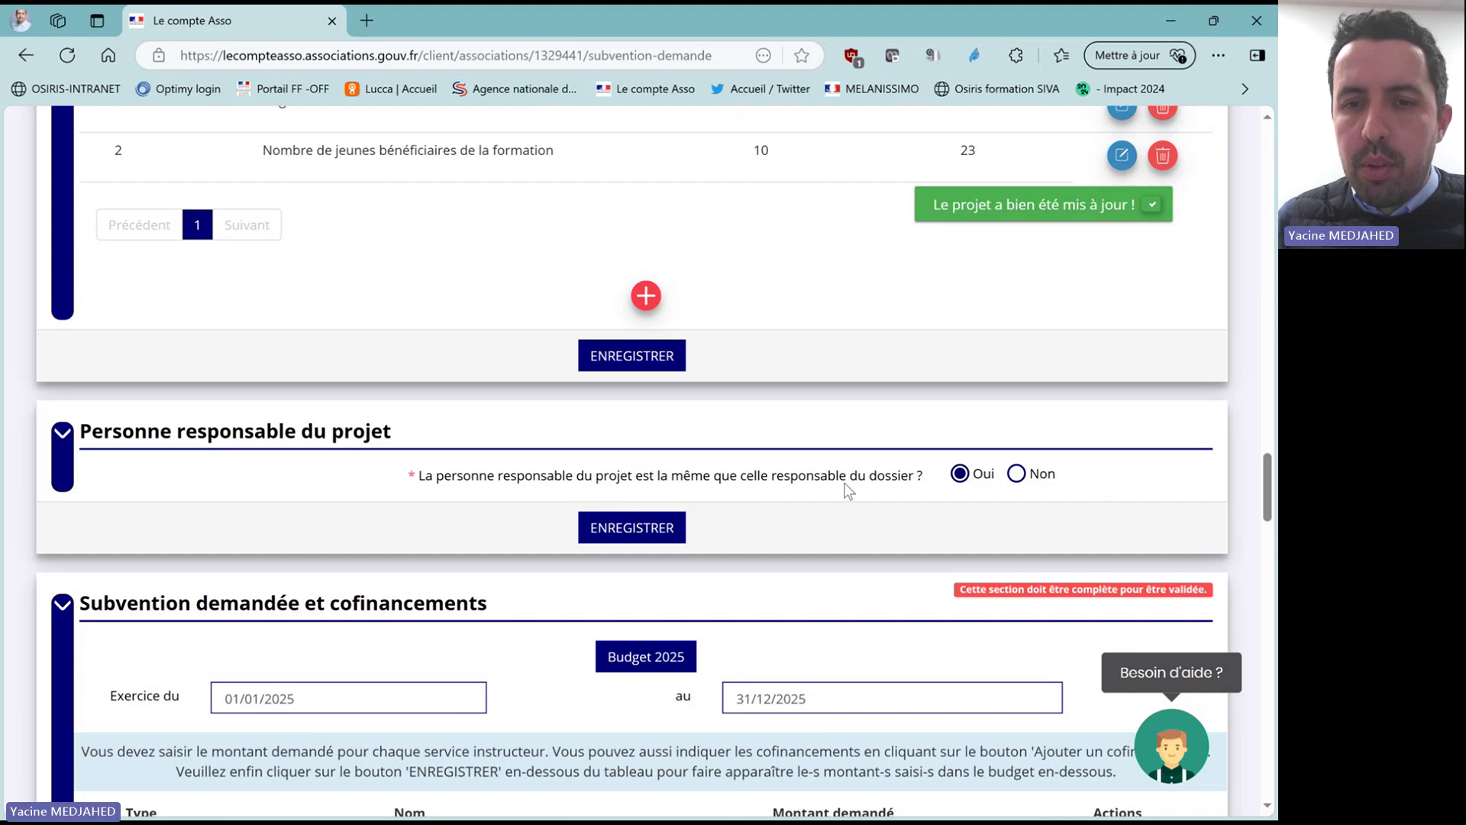
scroll(848, 488, "down", 2)
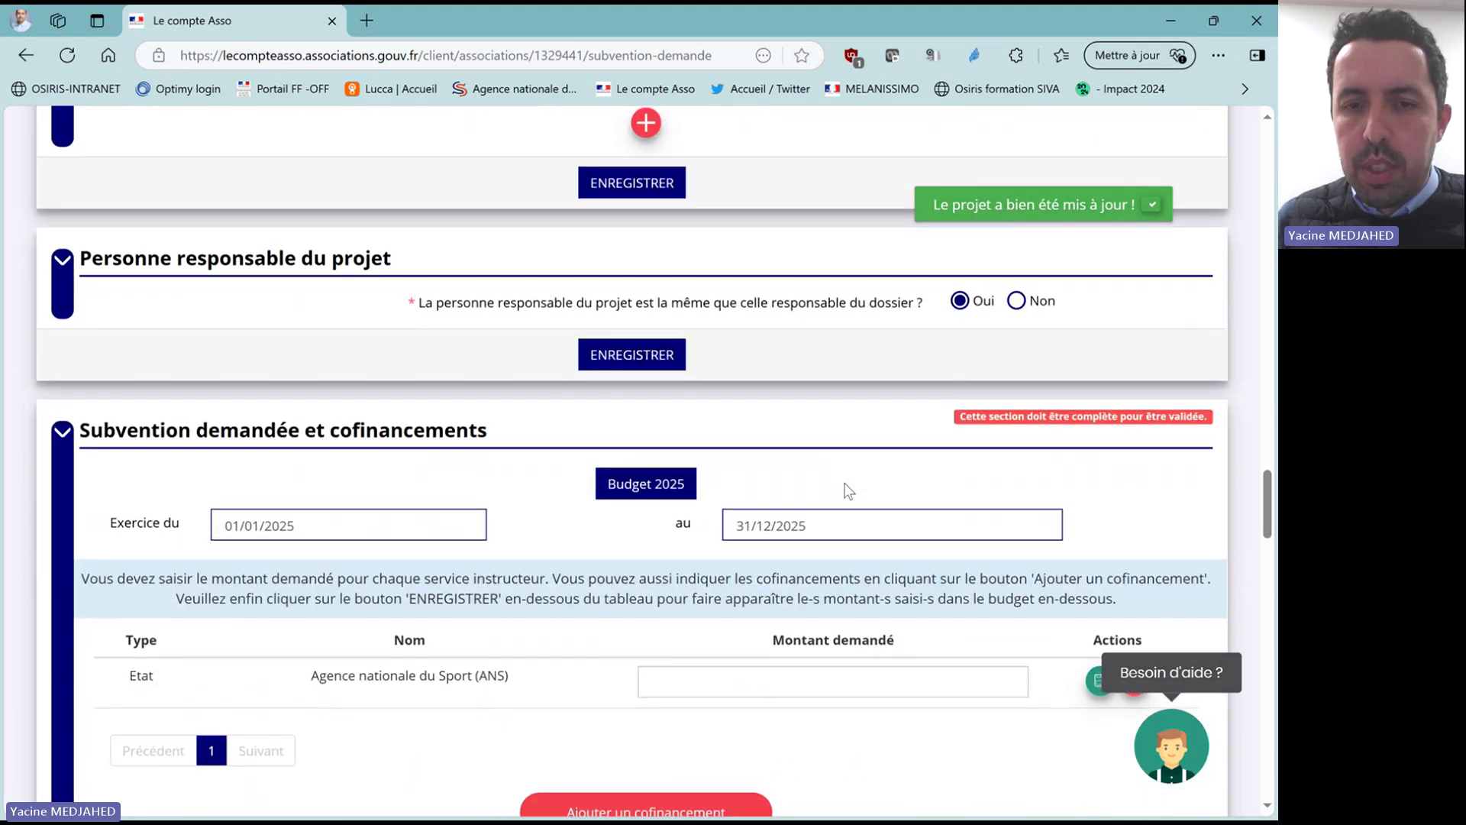
scroll(849, 490, "down", 3)
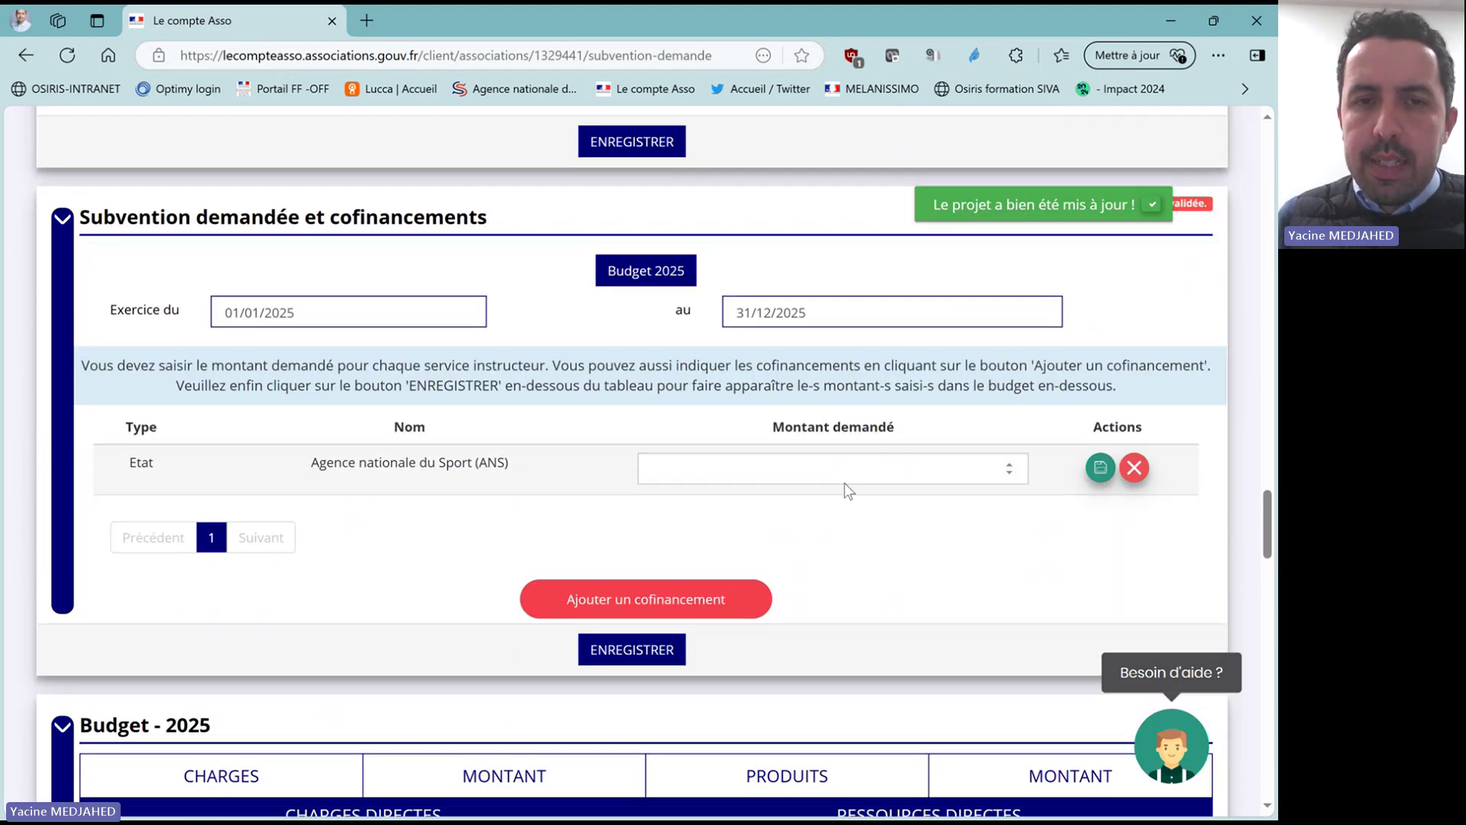
scroll(848, 491, "down", 2)
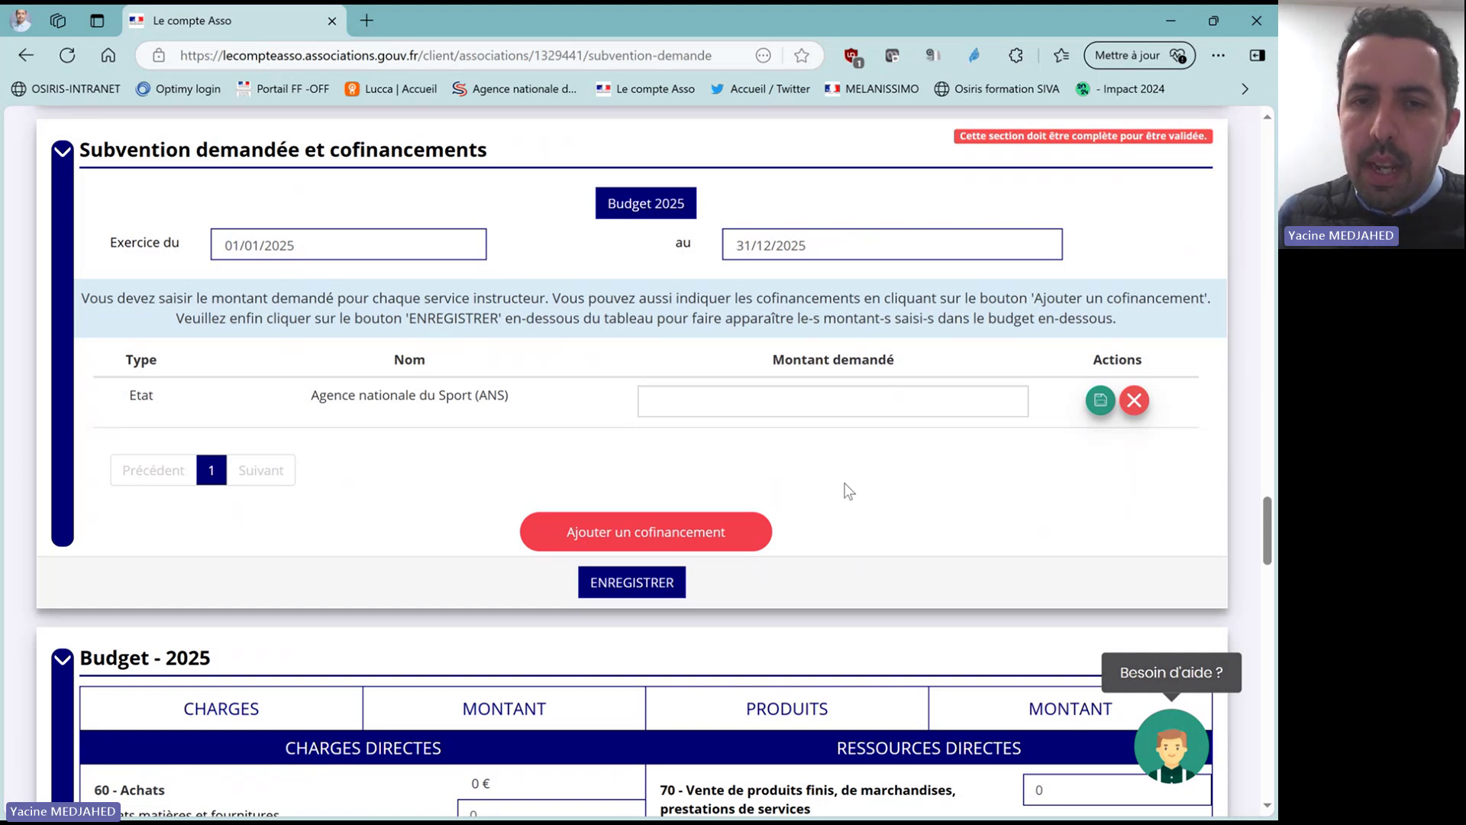
left_click(773, 397)
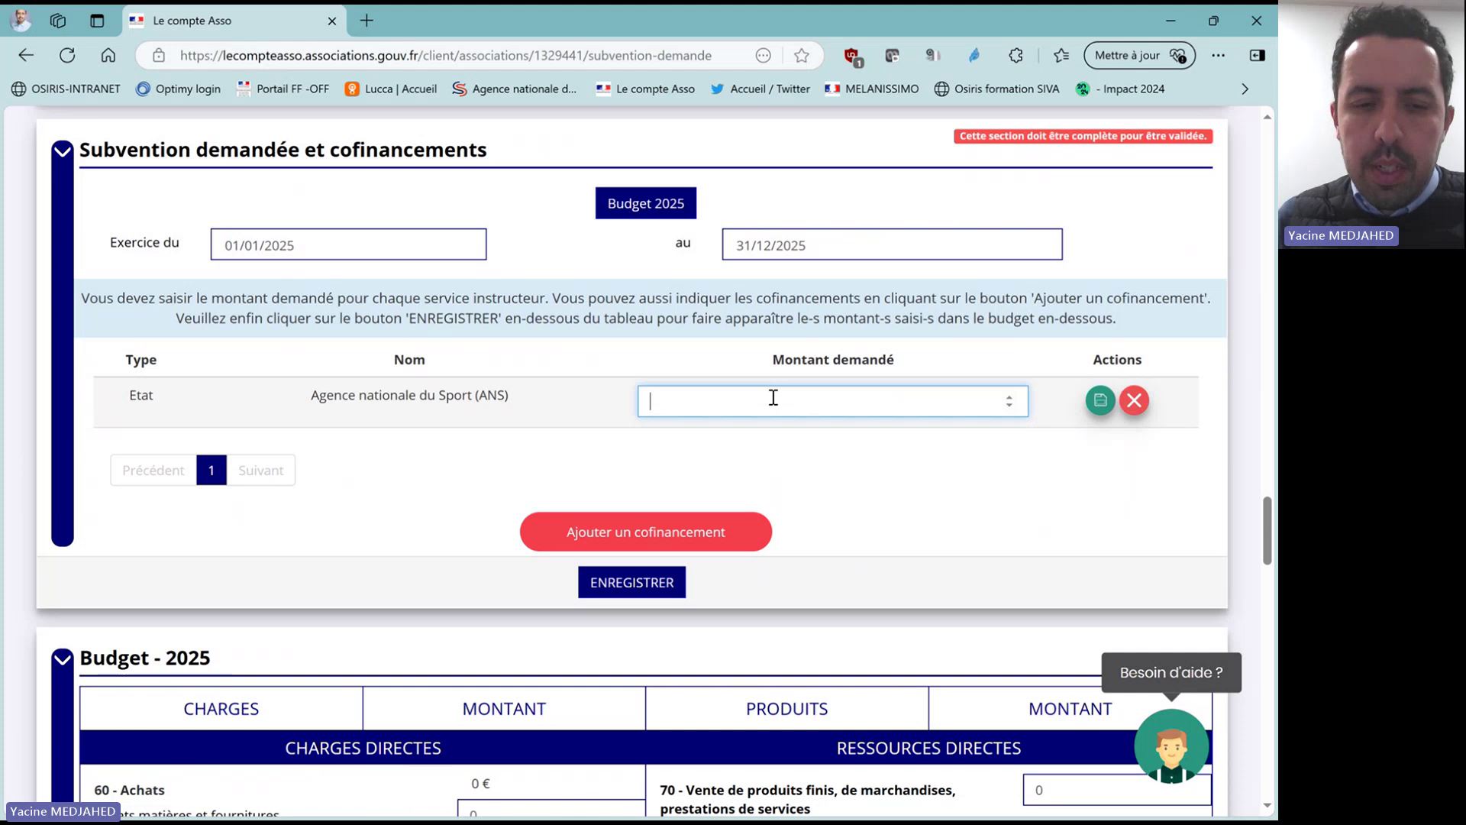
type("750")
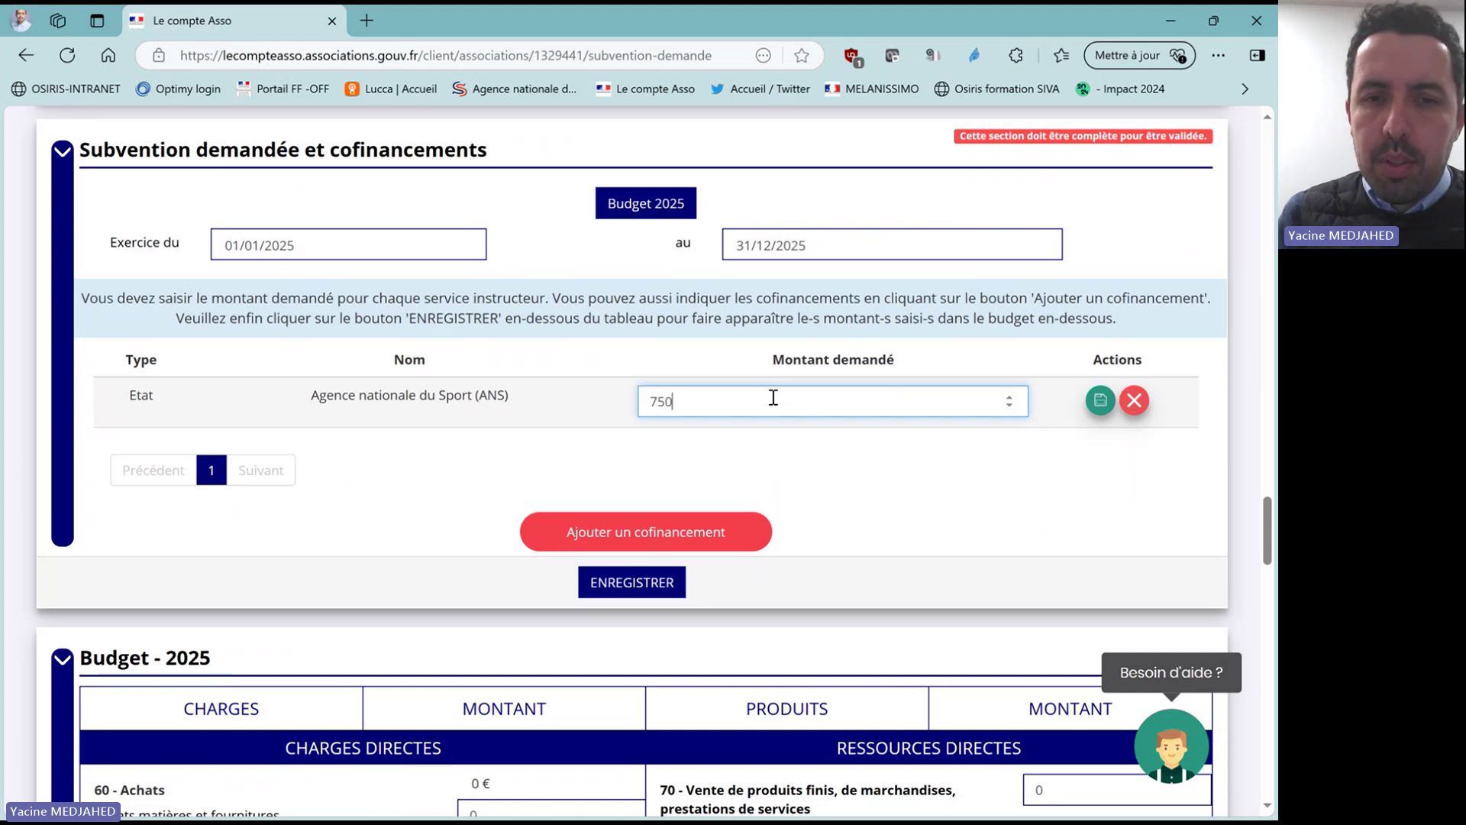
type("0")
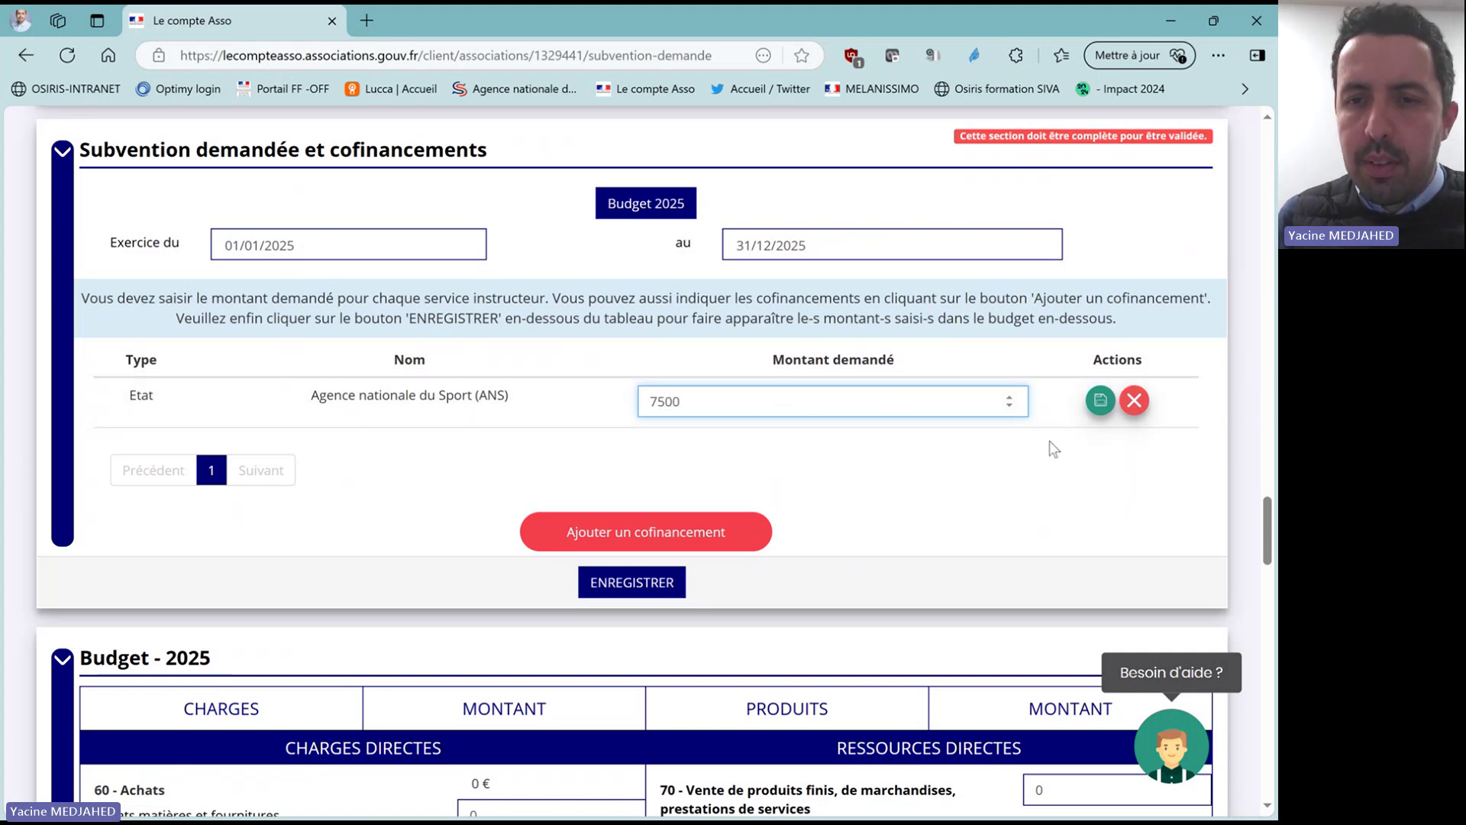
left_click(1099, 400)
left_click(647, 592)
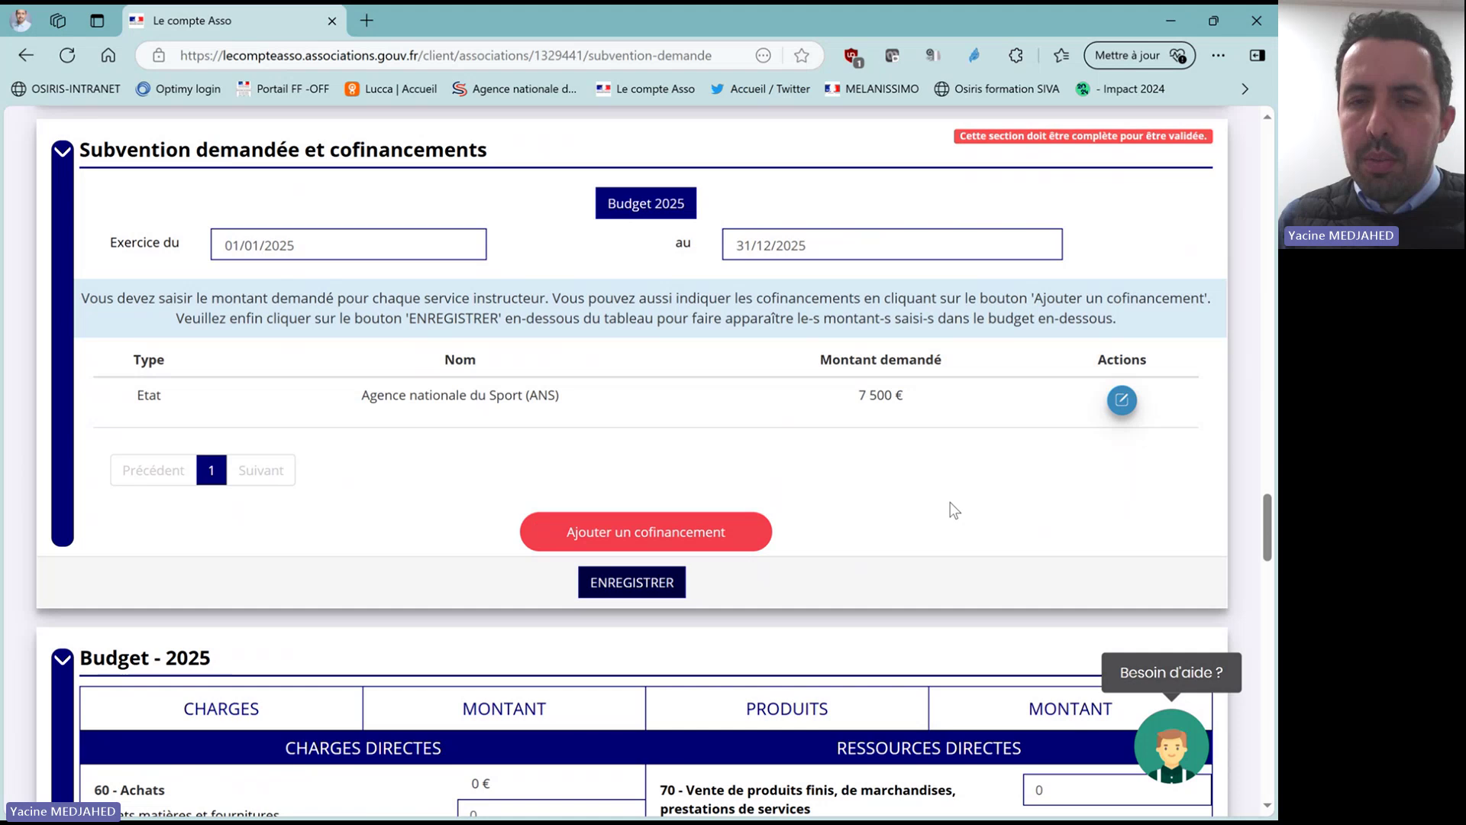
Check the Agence nationale du Sport (ANS) line under Subventions d'exploitation in the 2025 budget.
scroll(954, 510, "down", 3)
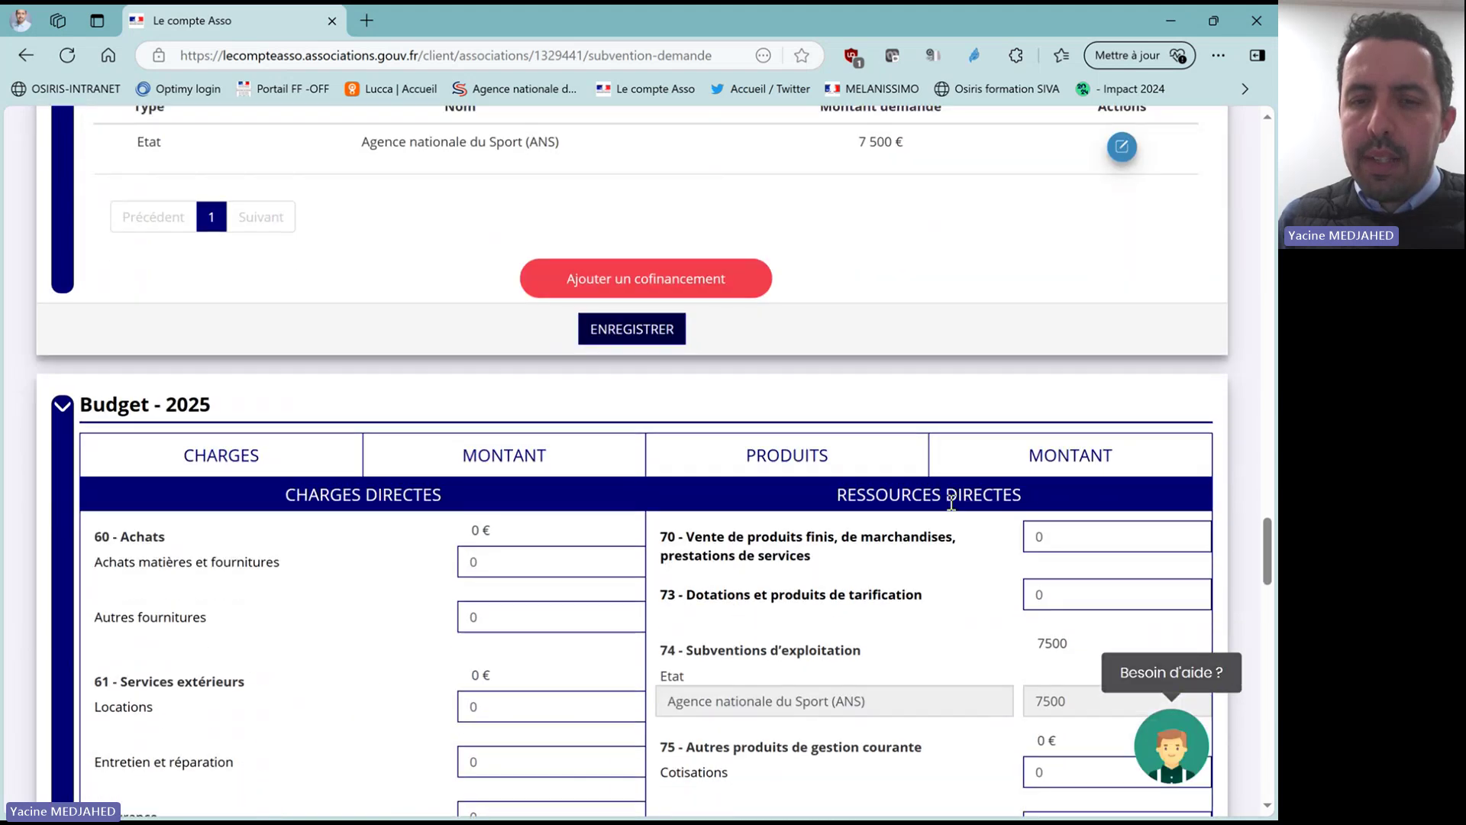
scroll(950, 504, "down", 2)
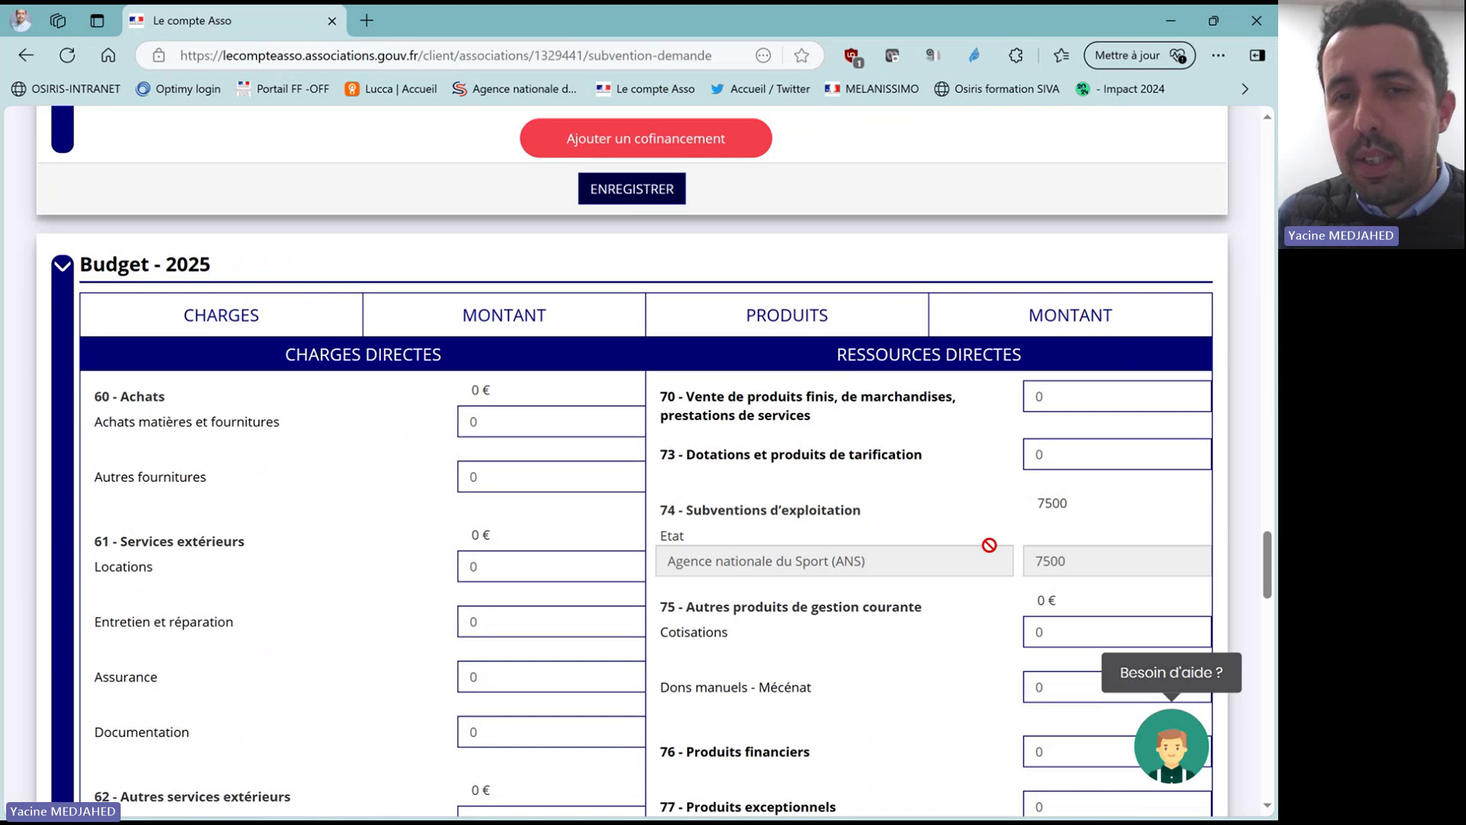
left_click(921, 457)
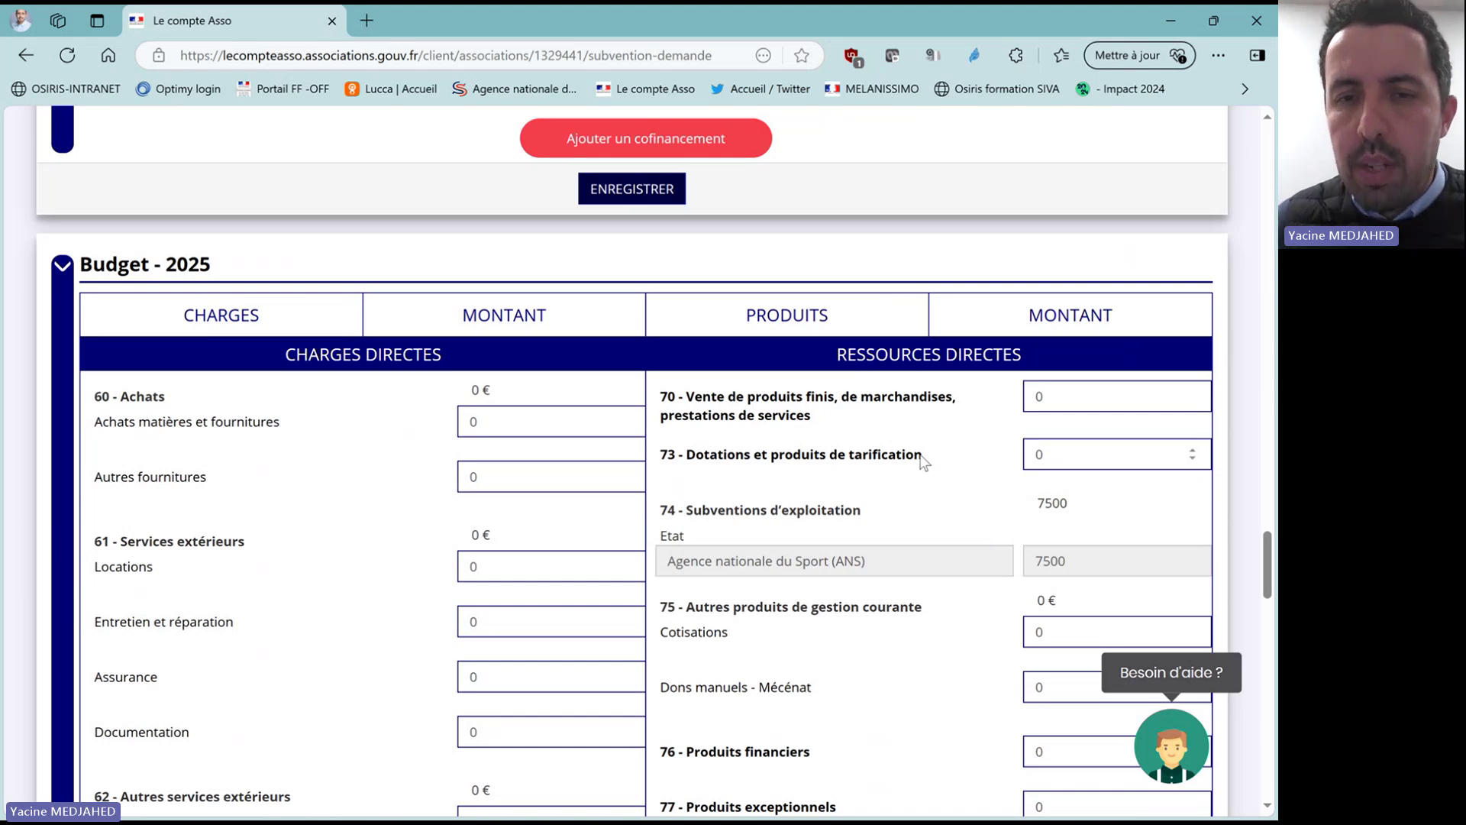
scroll(924, 461, "up", 4)
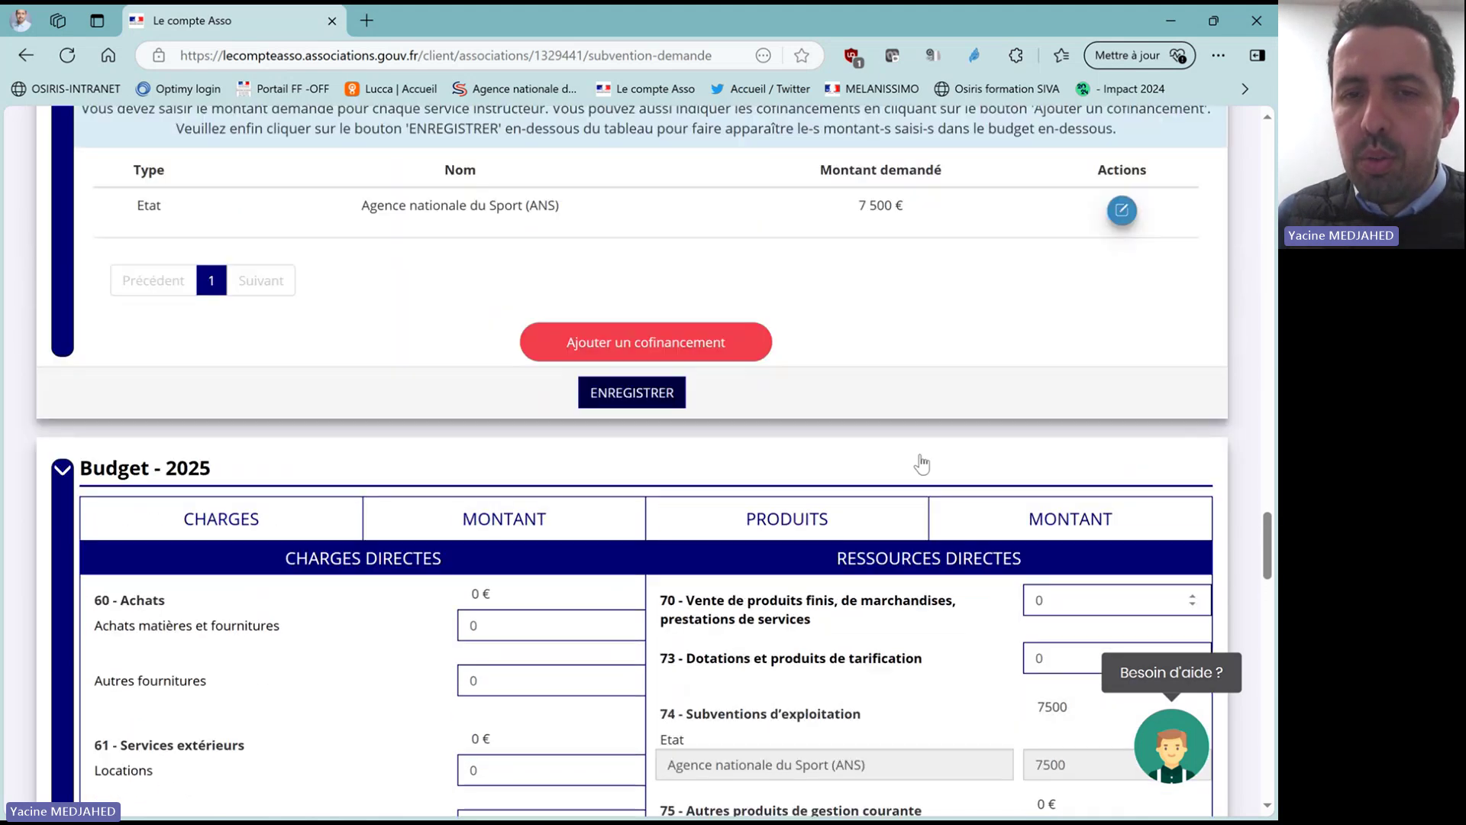
Enter 4000 for Rémunération des personnels under 64 - Charges de personnel in the 2025 budget.
scroll(891, 368, "down", 3)
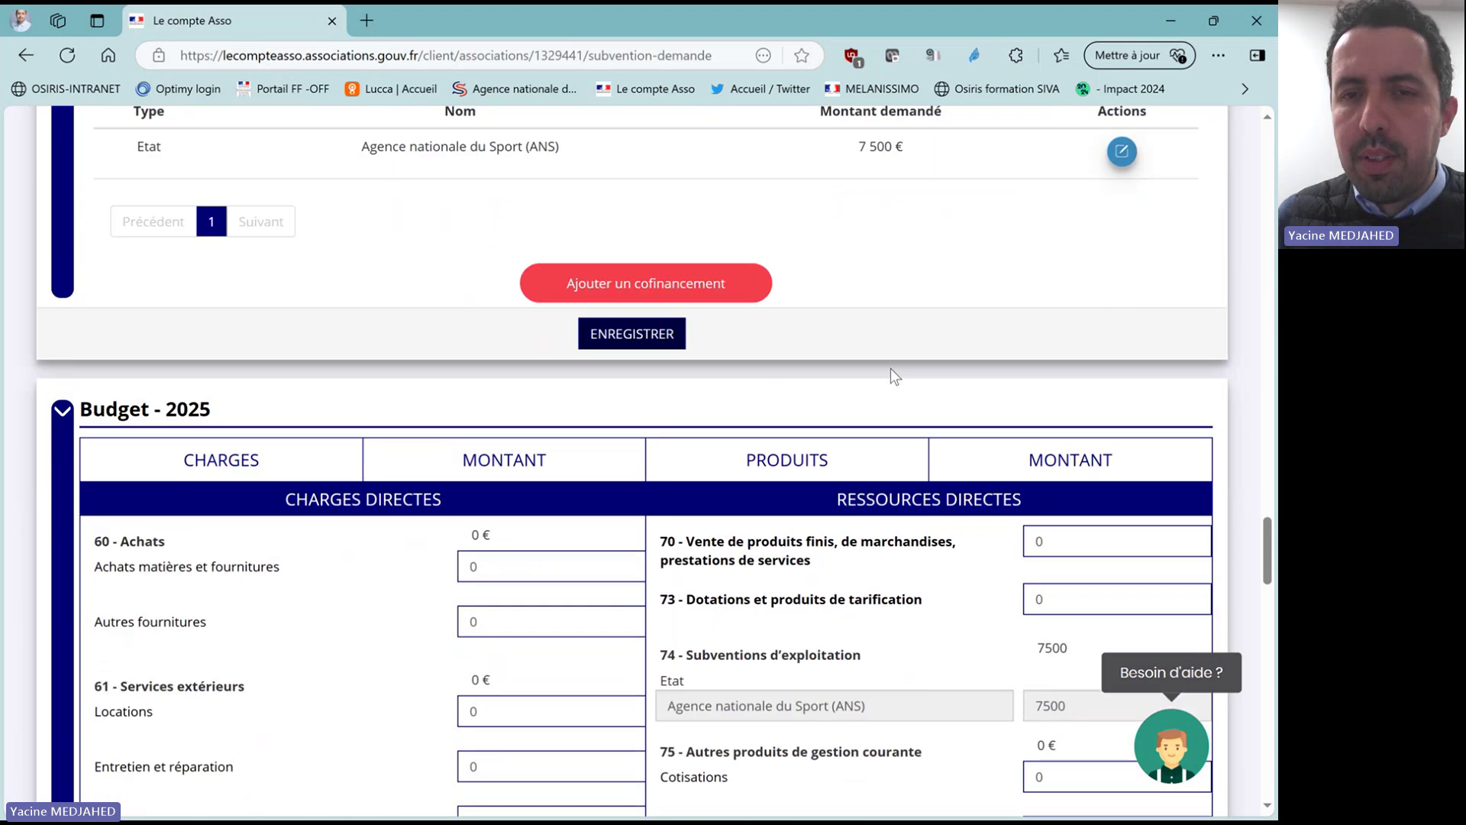
scroll(892, 368, "down", 1)
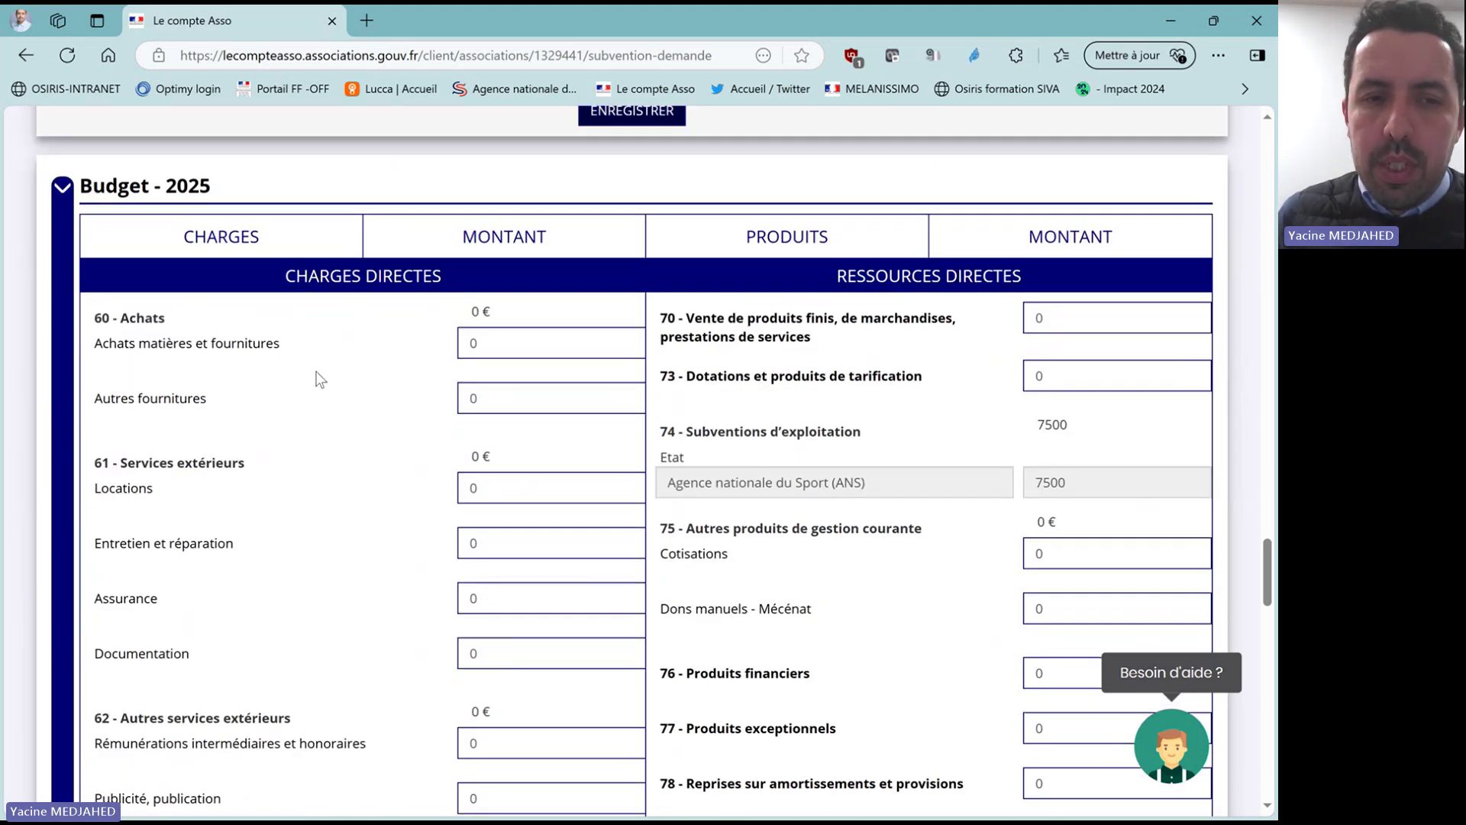
scroll(226, 481, "down", 2)
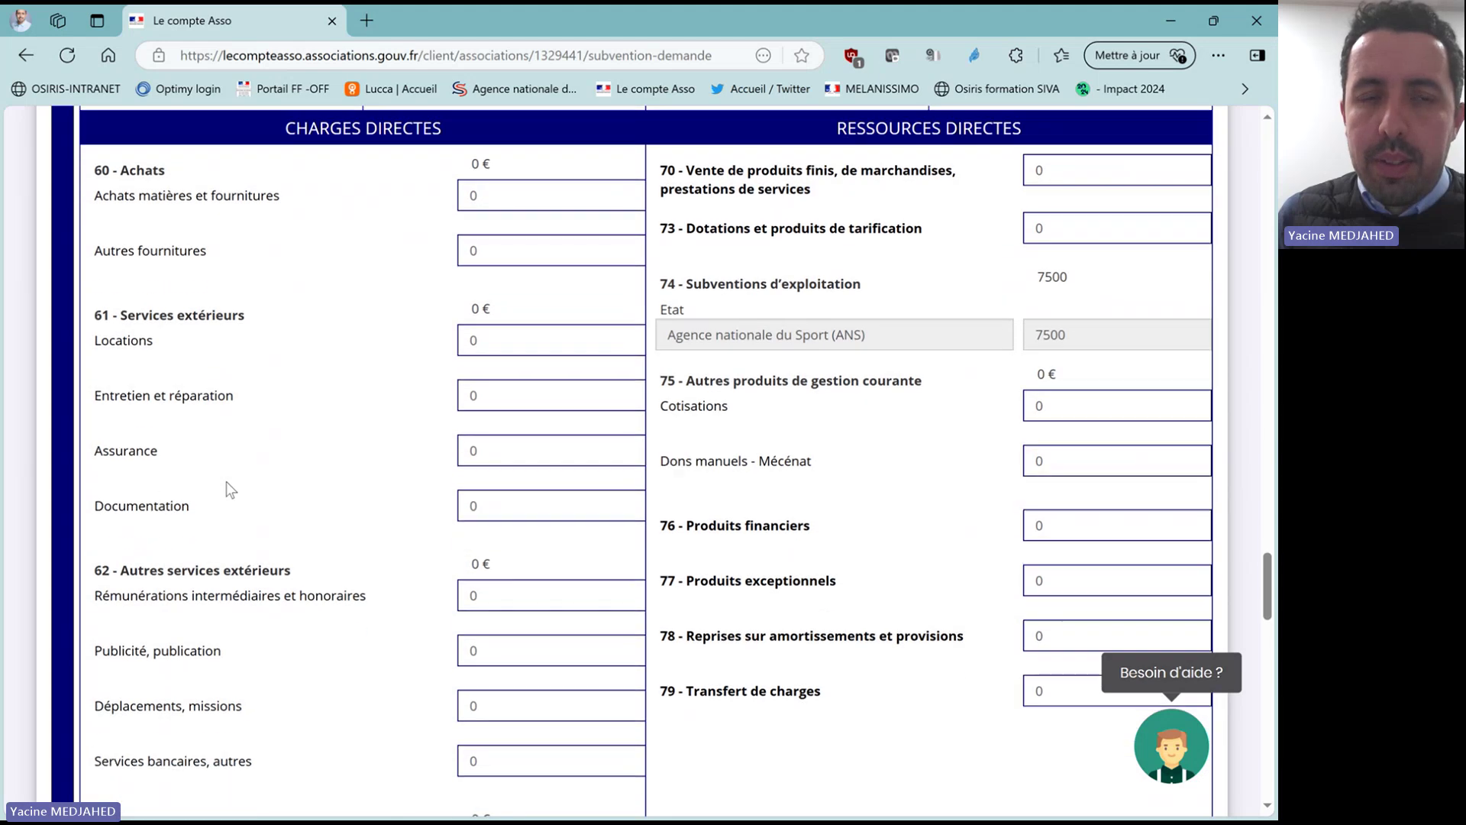
scroll(226, 481, "down", 1)
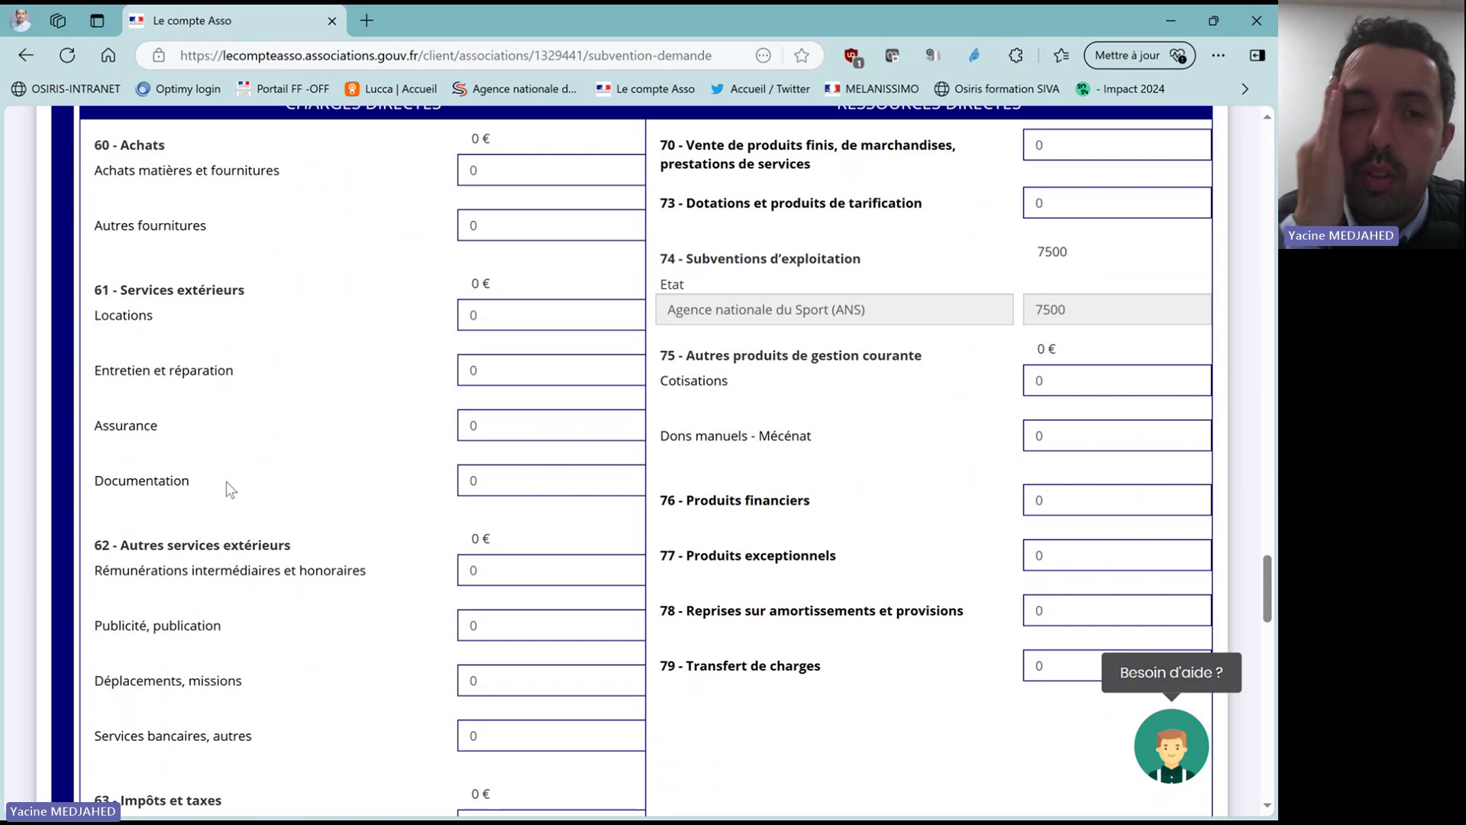
scroll(226, 481, "down", 3)
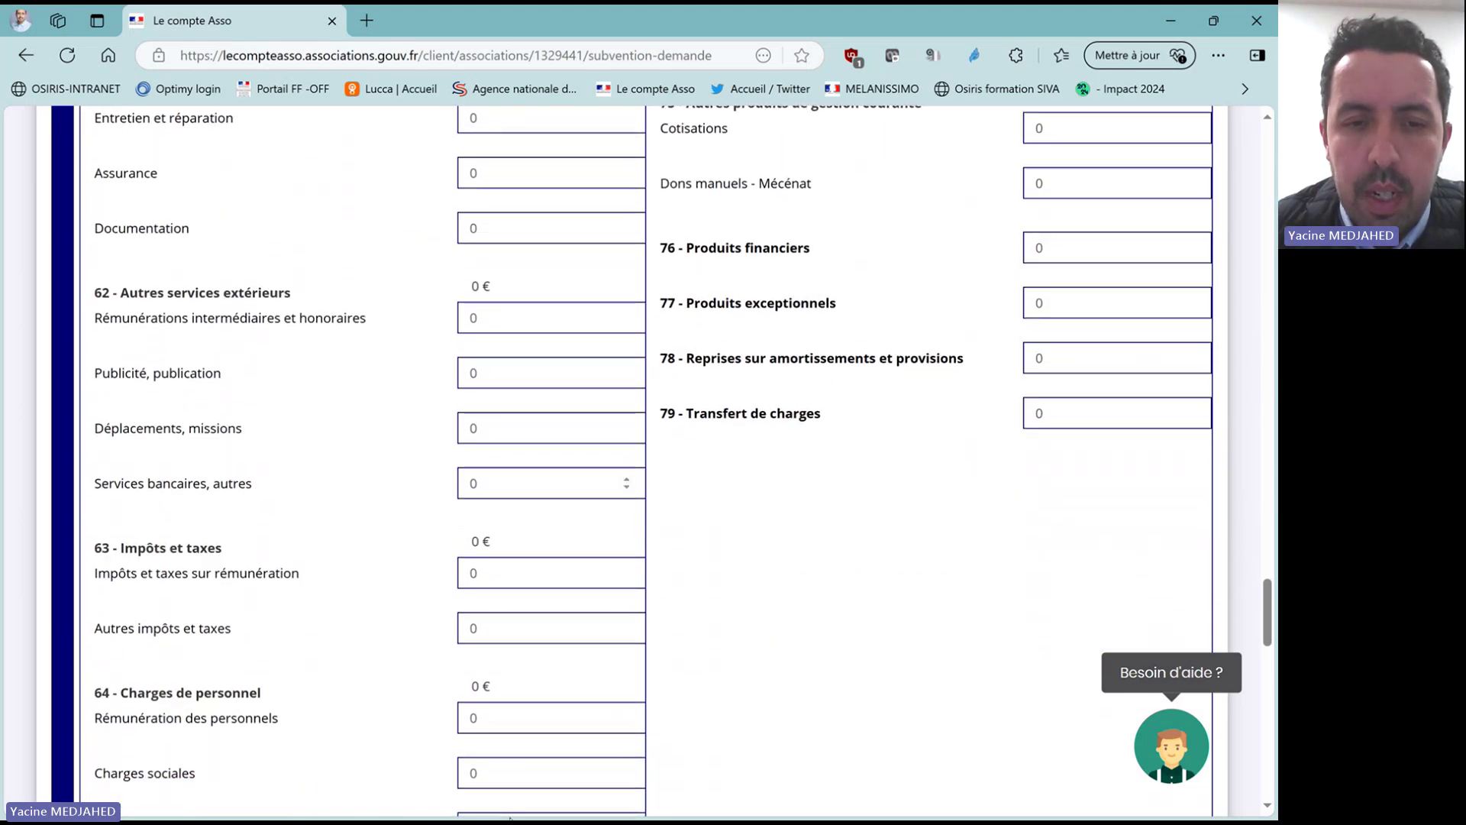
left_click(499, 728)
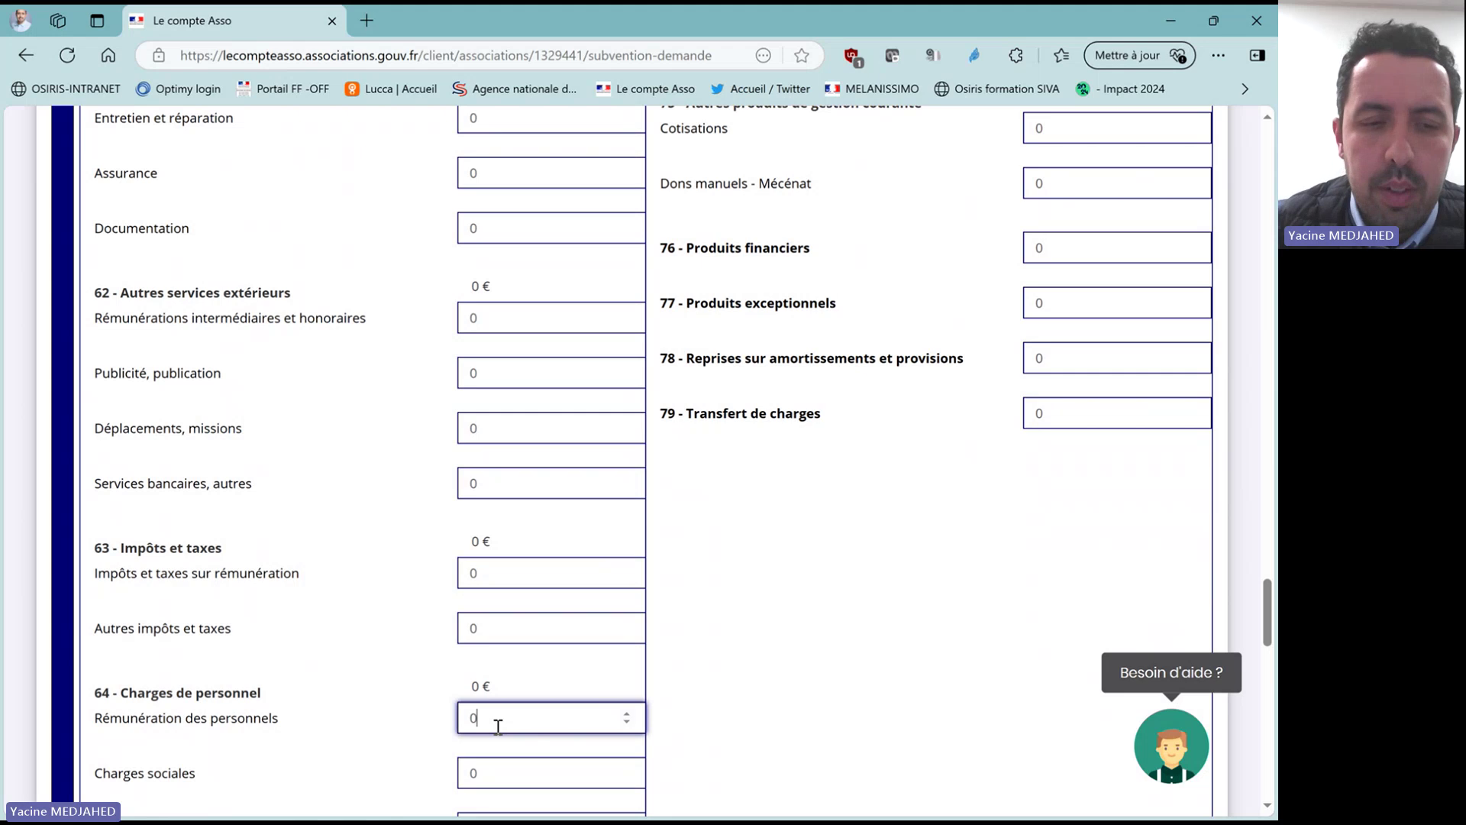
type("4000")
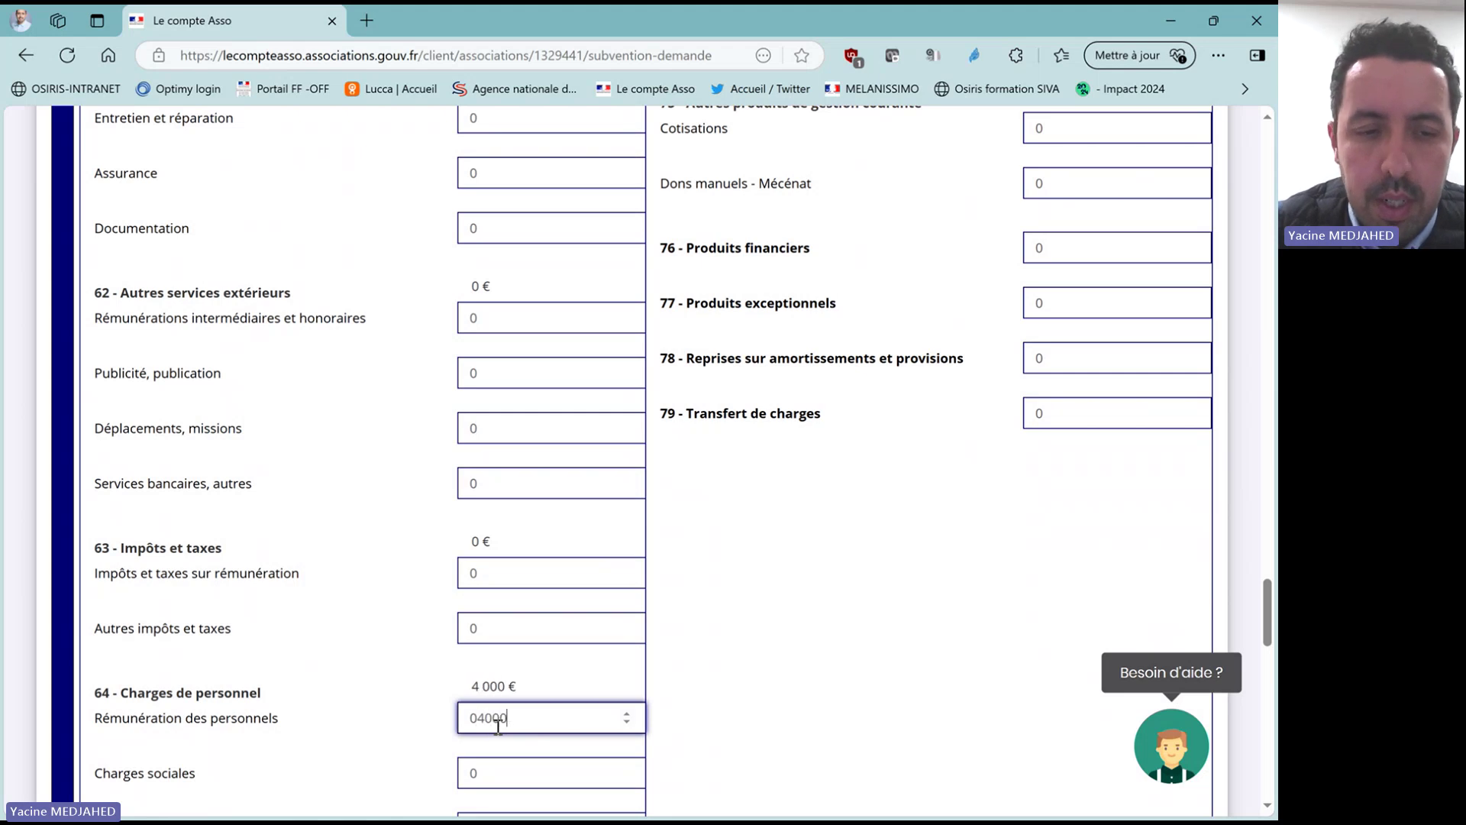
left_click(721, 661)
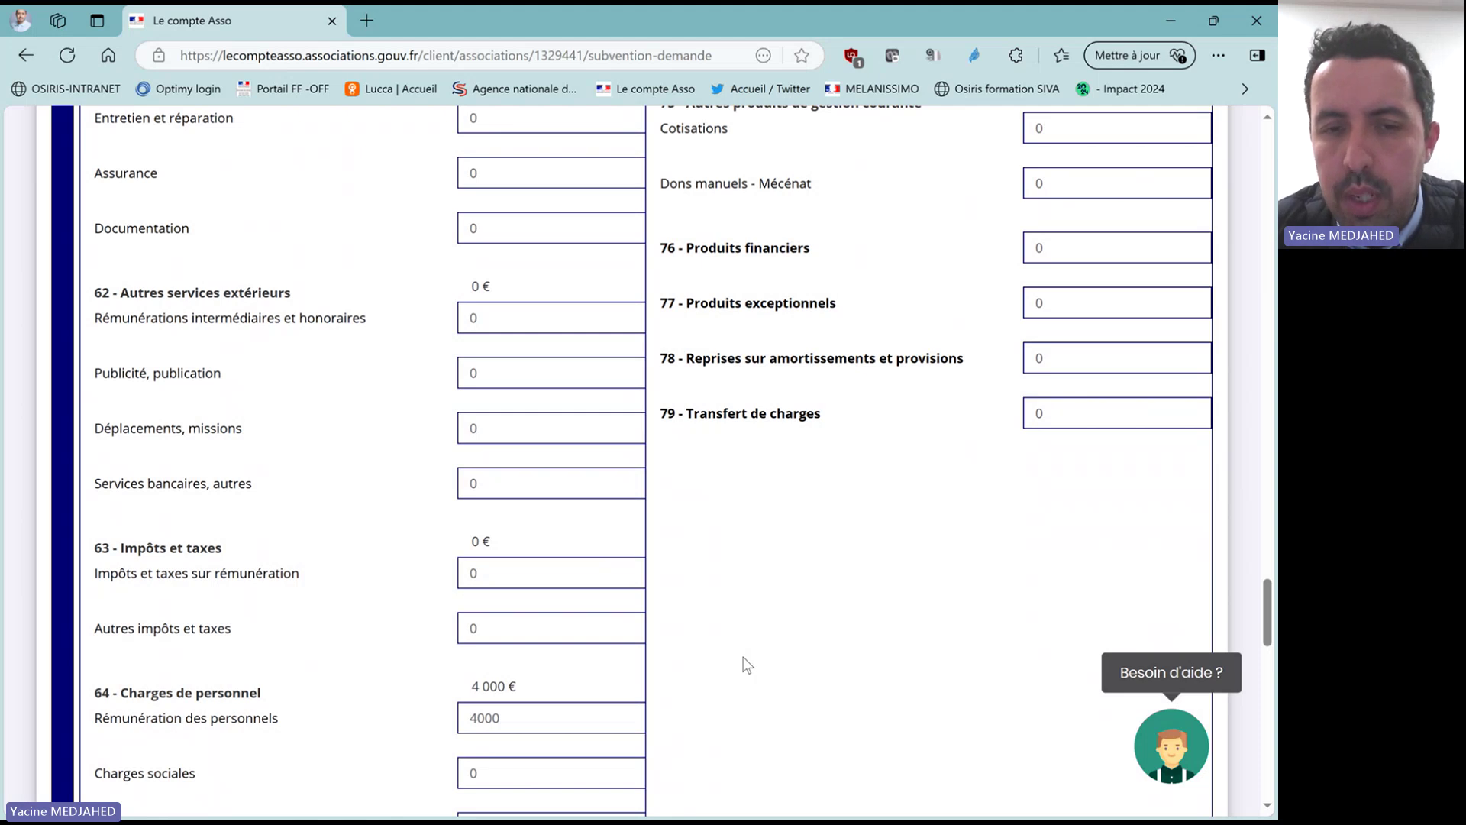
Enter 1000 for Achats matières et fournitures under 60 - Achats in the 2025 budget.
scroll(739, 603, "up", 1)
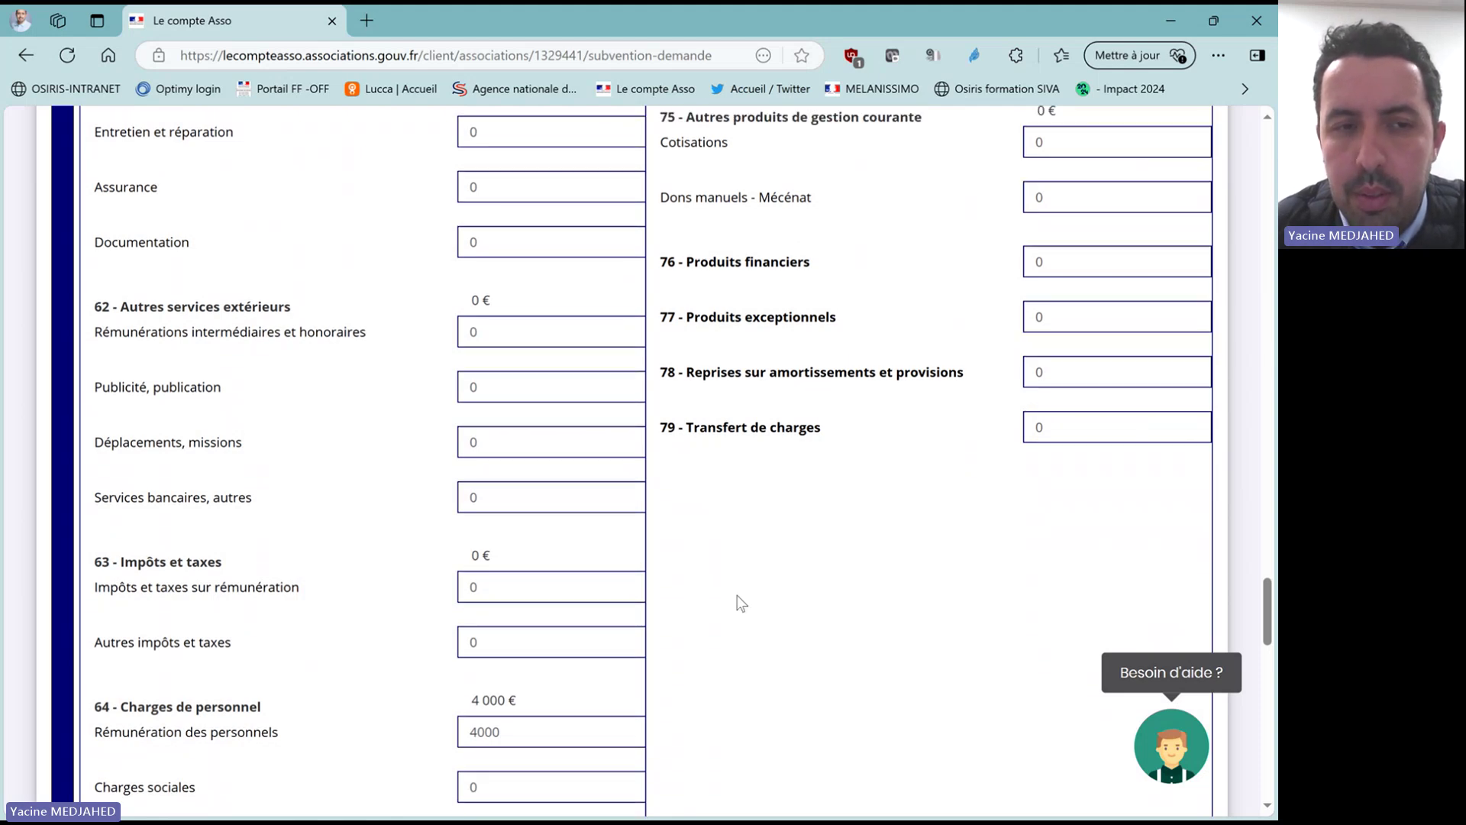
scroll(740, 603, "up", 3)
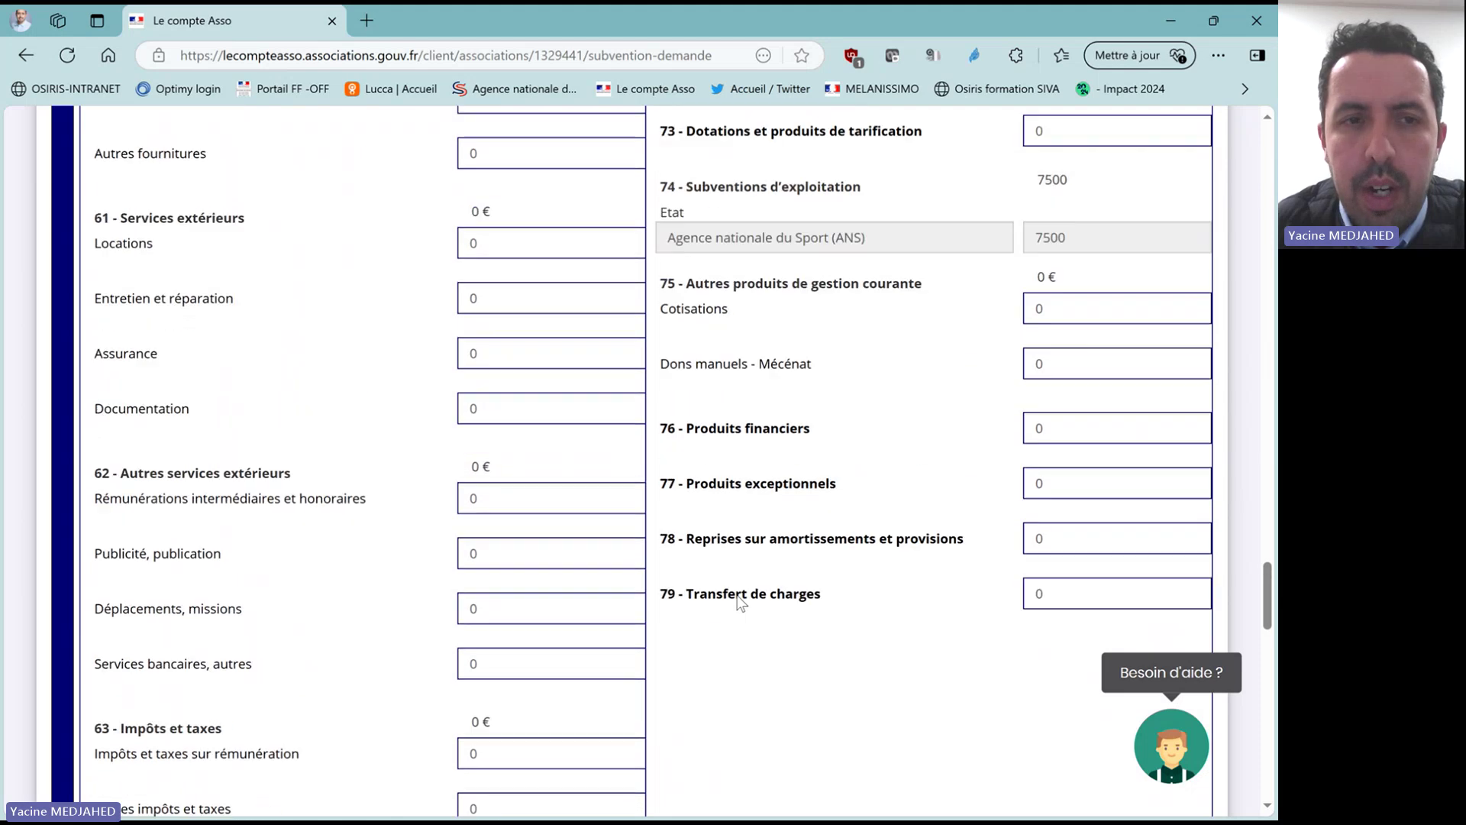
scroll(740, 604, "up", 2)
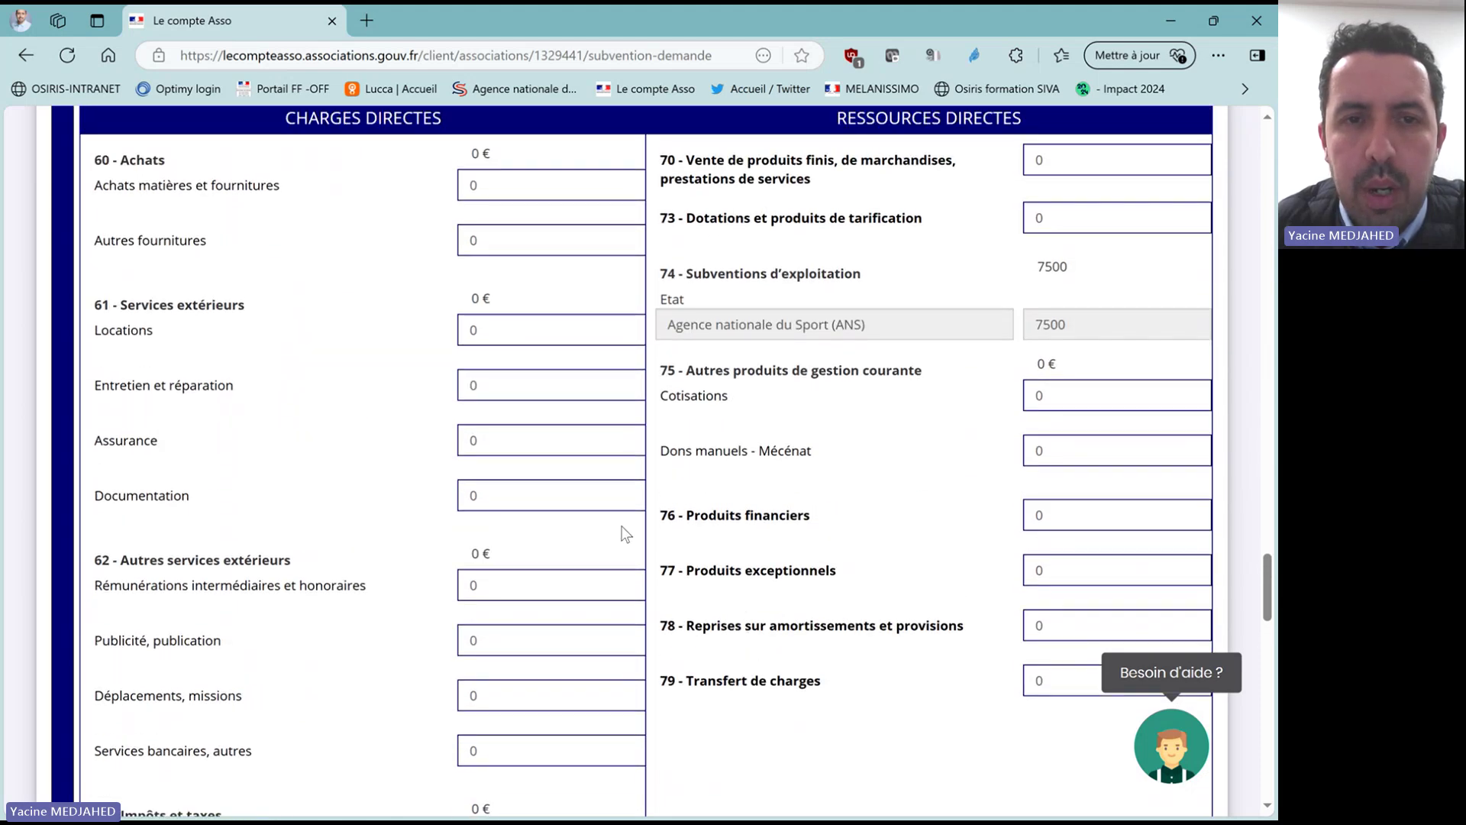
left_click(510, 186)
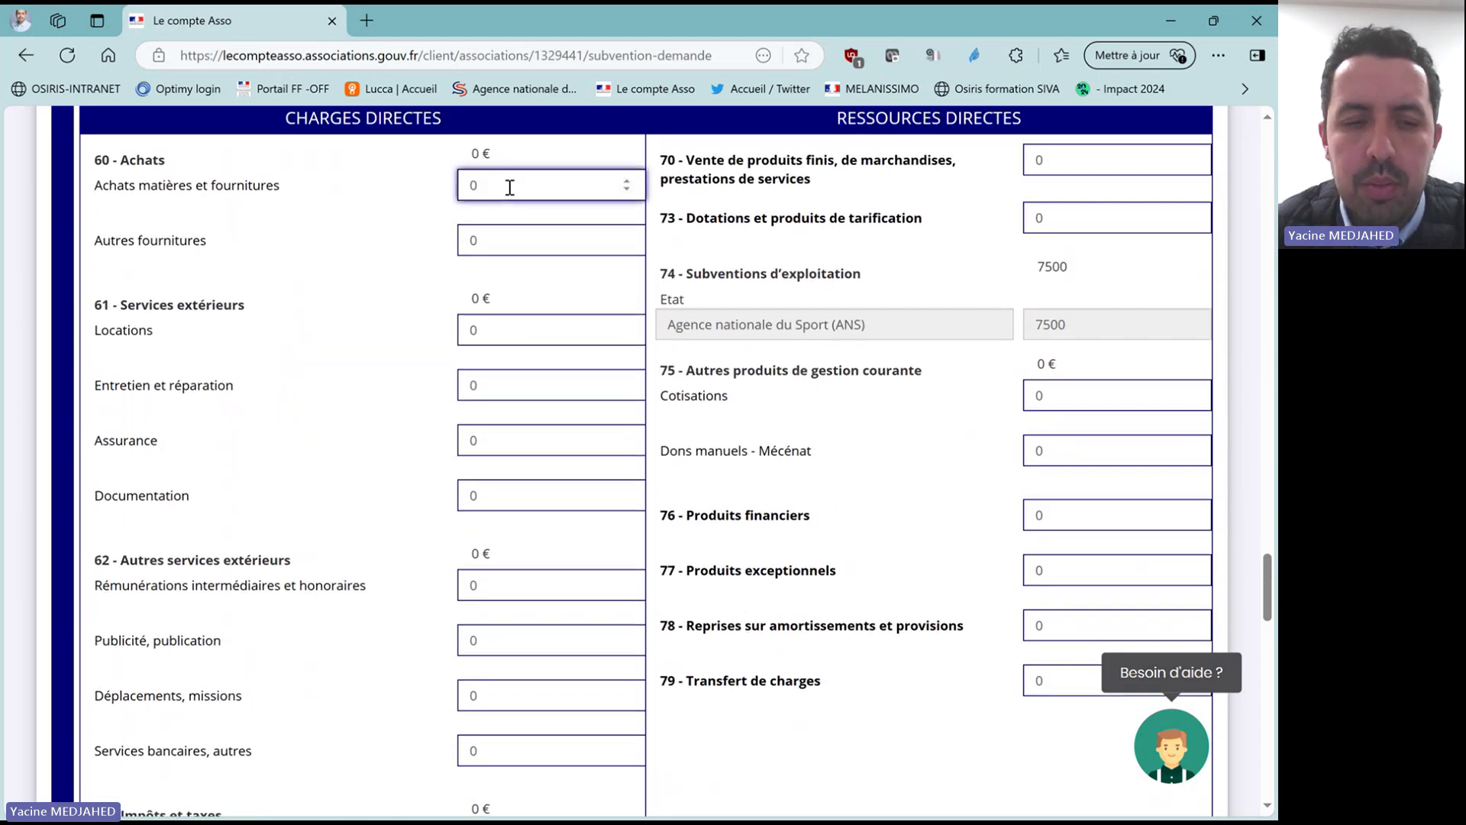
type("1")
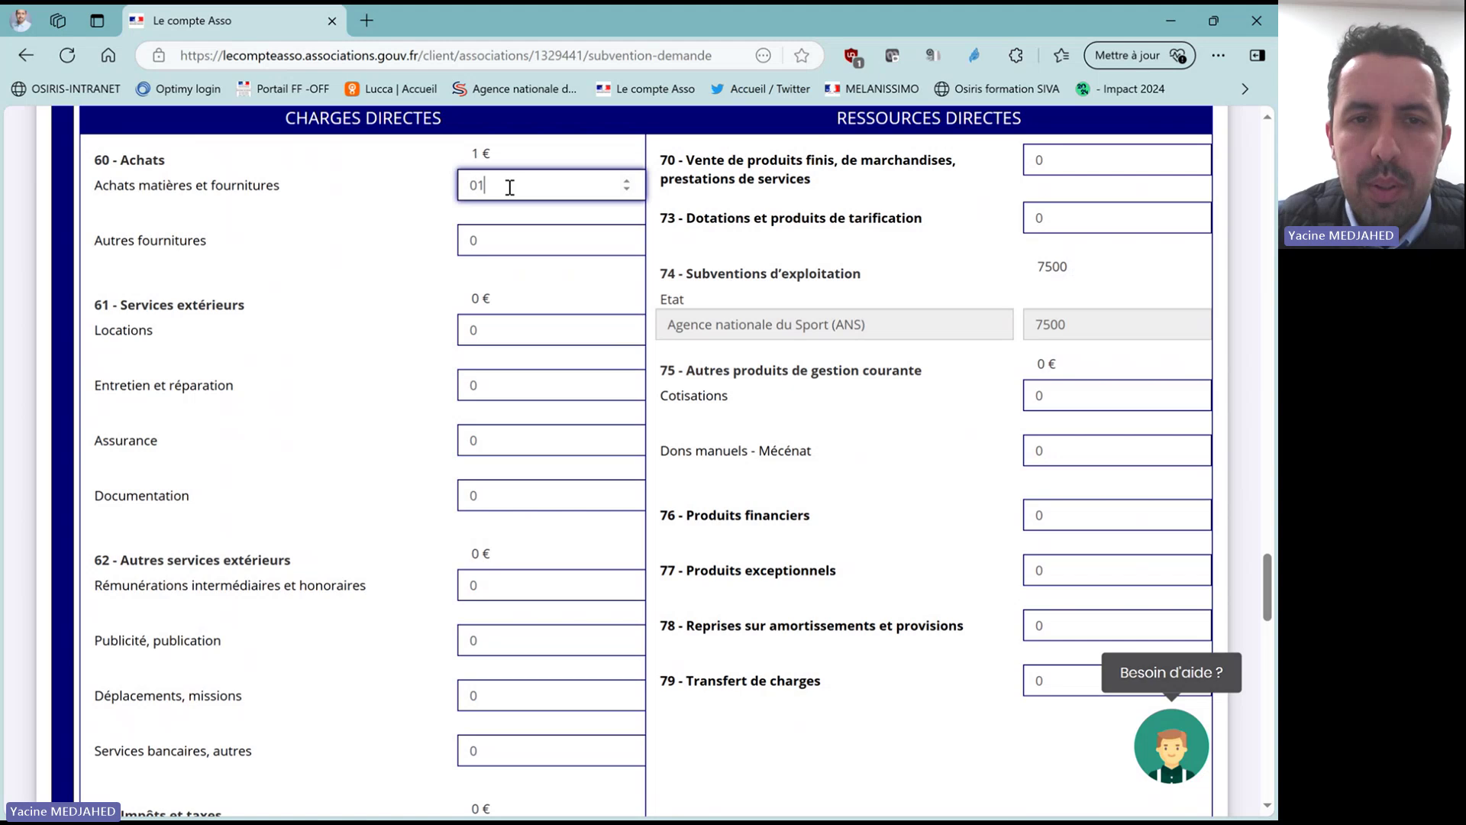
type("000")
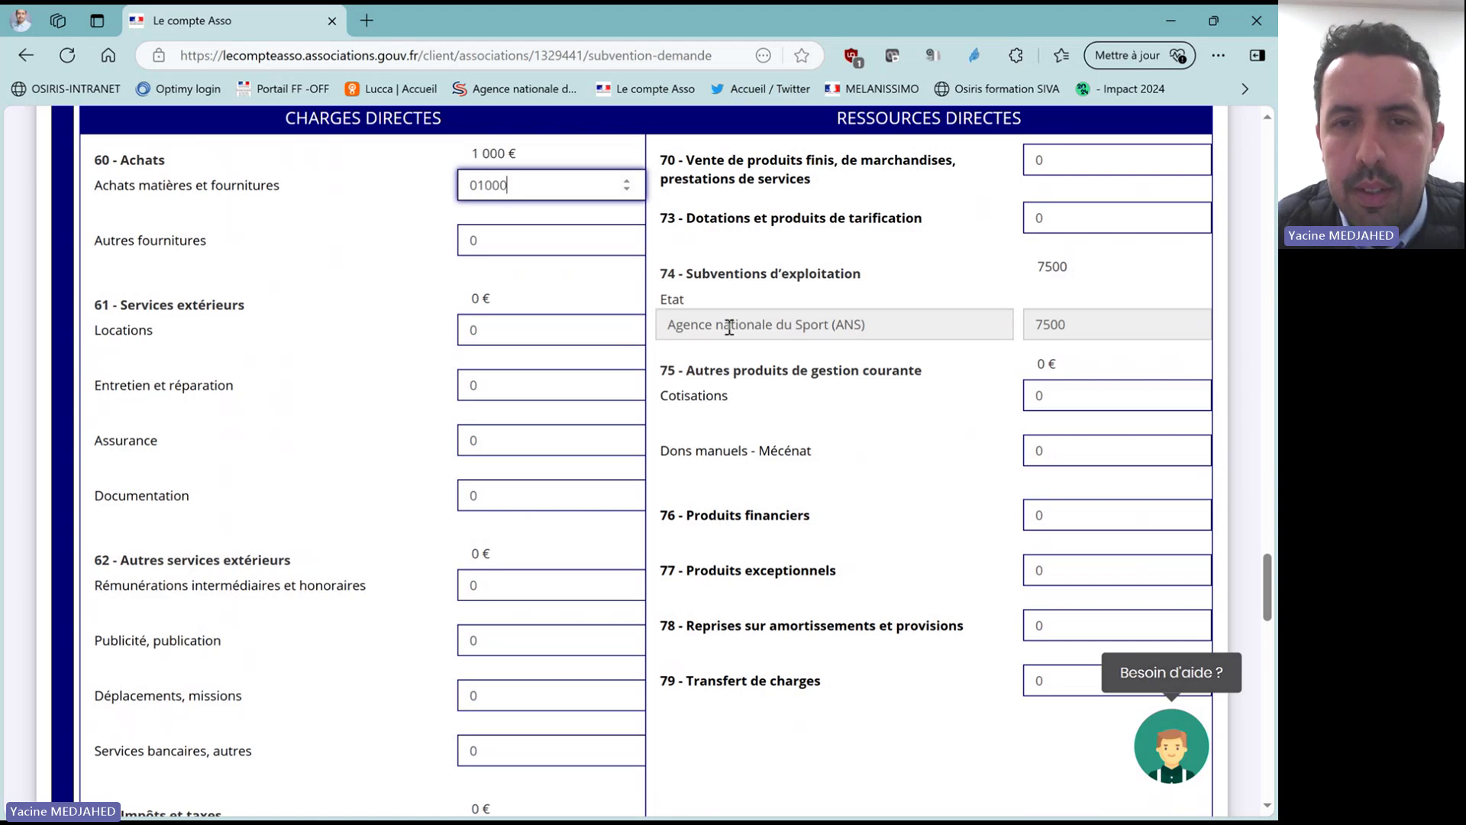
left_click(788, 492)
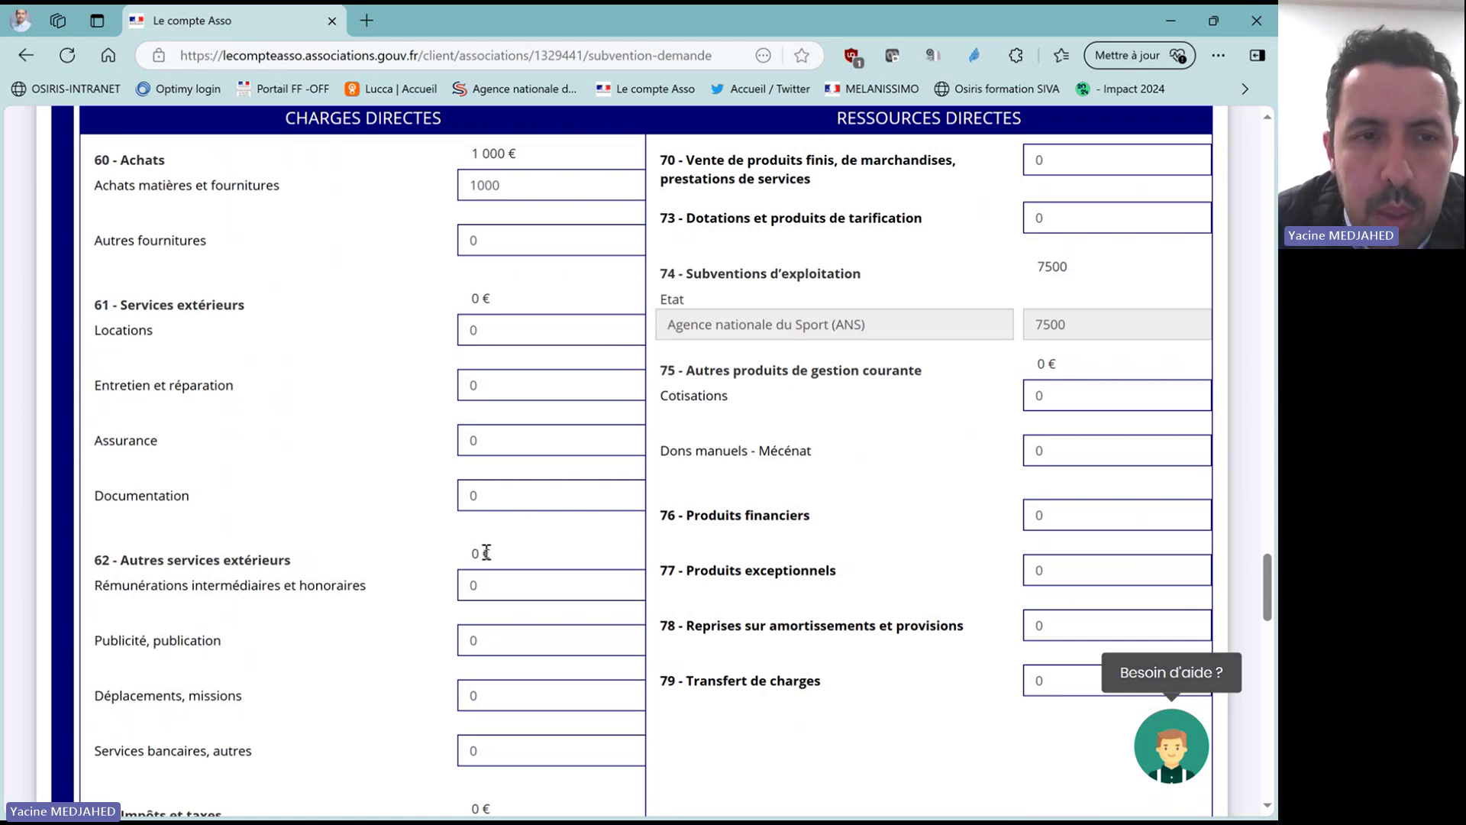
Enter 1500 for Locations under 61 - Services extérieurs in the 2025 budget.
scroll(501, 634, "down", 2)
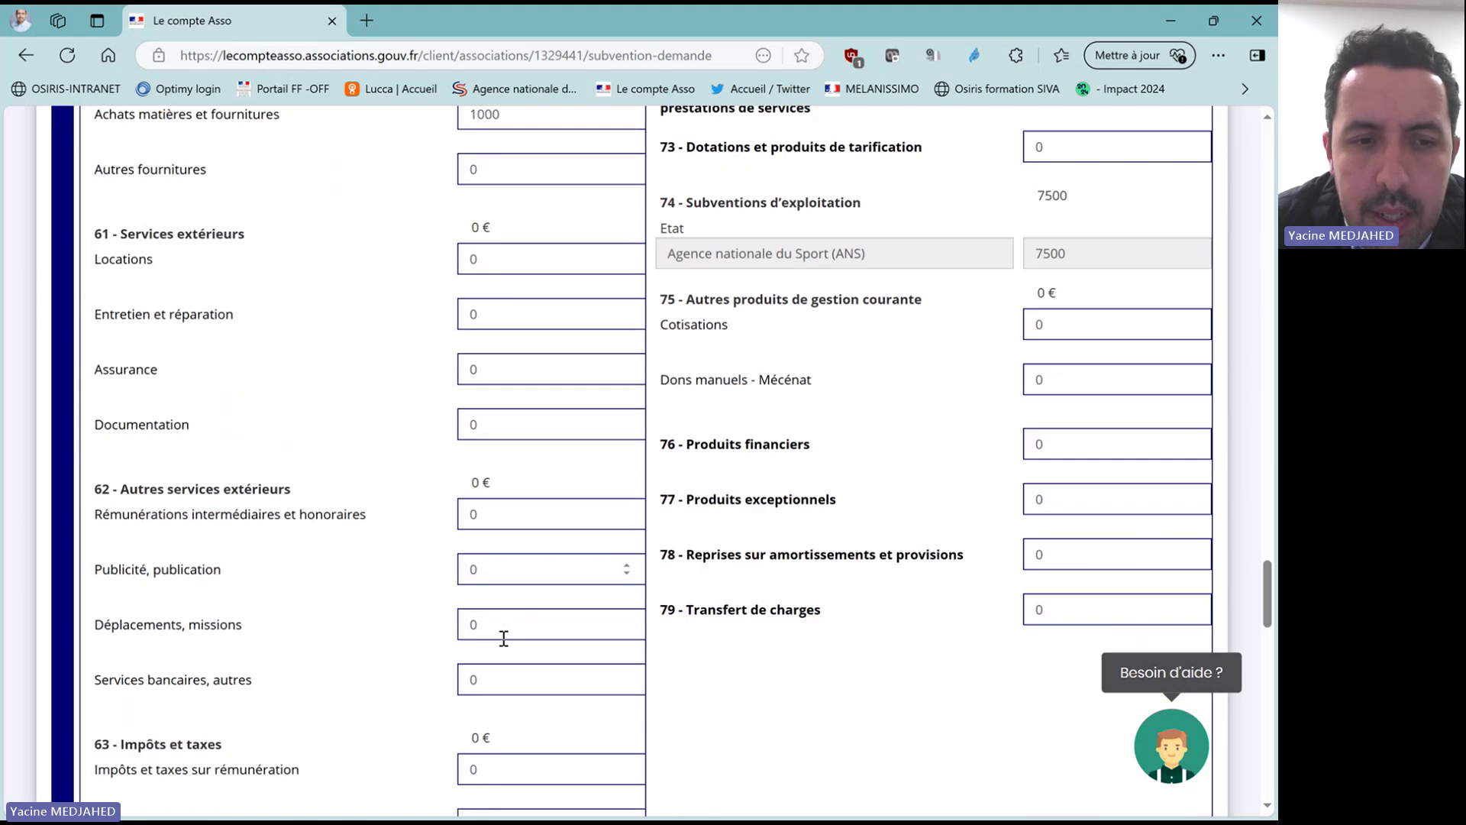
scroll(504, 646, "down", 5)
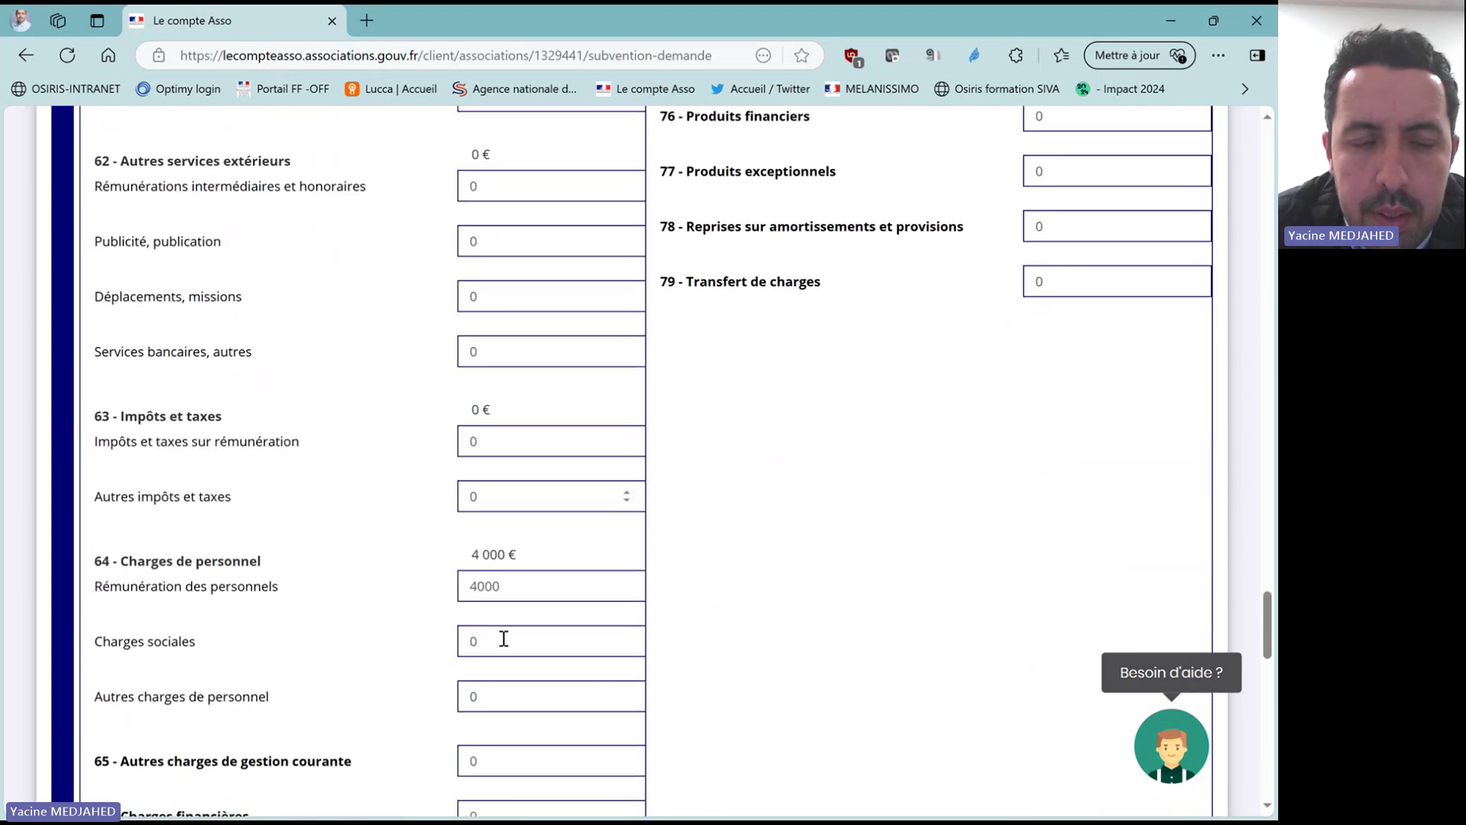
scroll(504, 642, "up", 3)
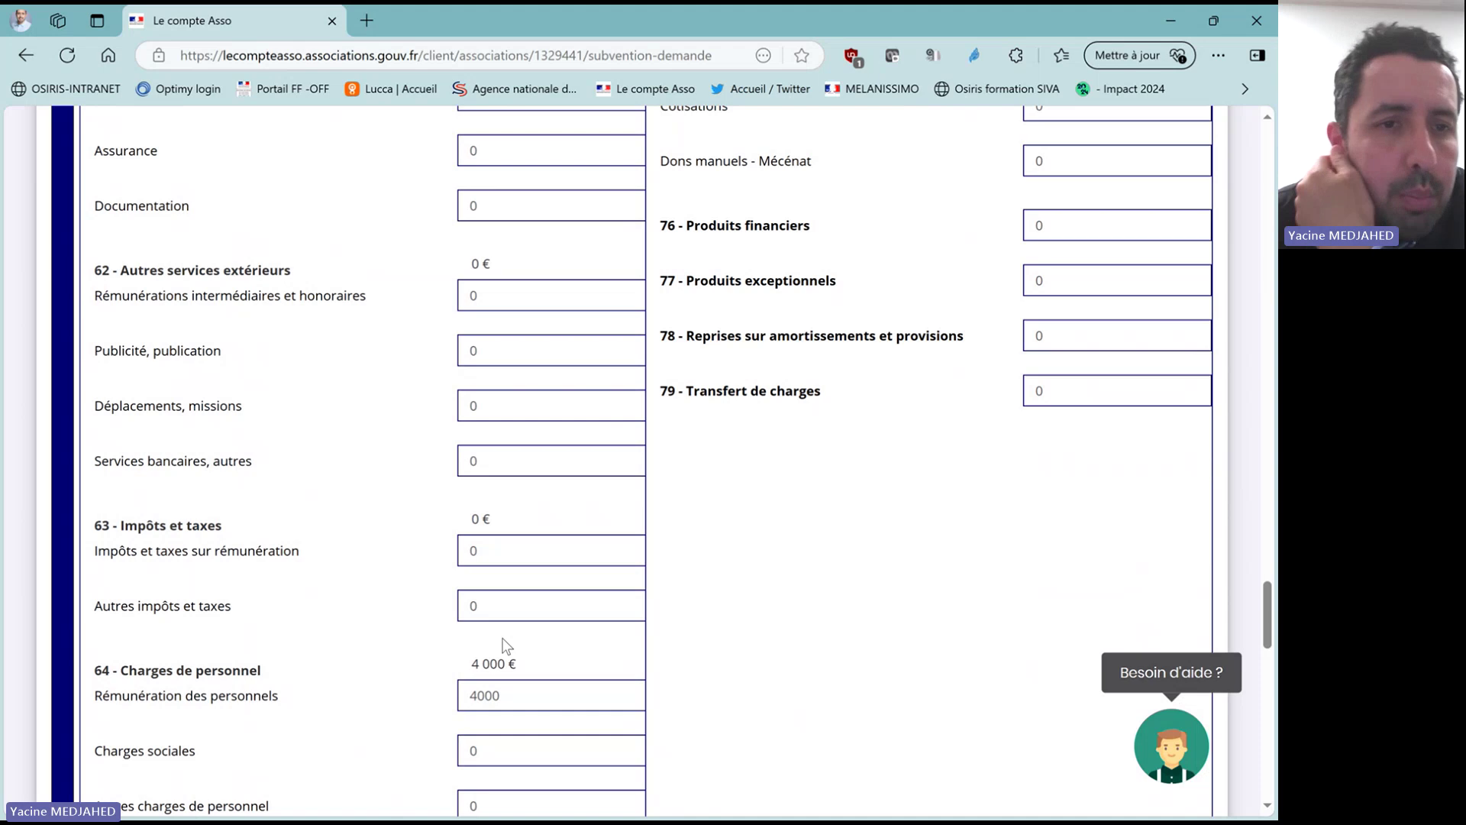
scroll(504, 646, "up", 1)
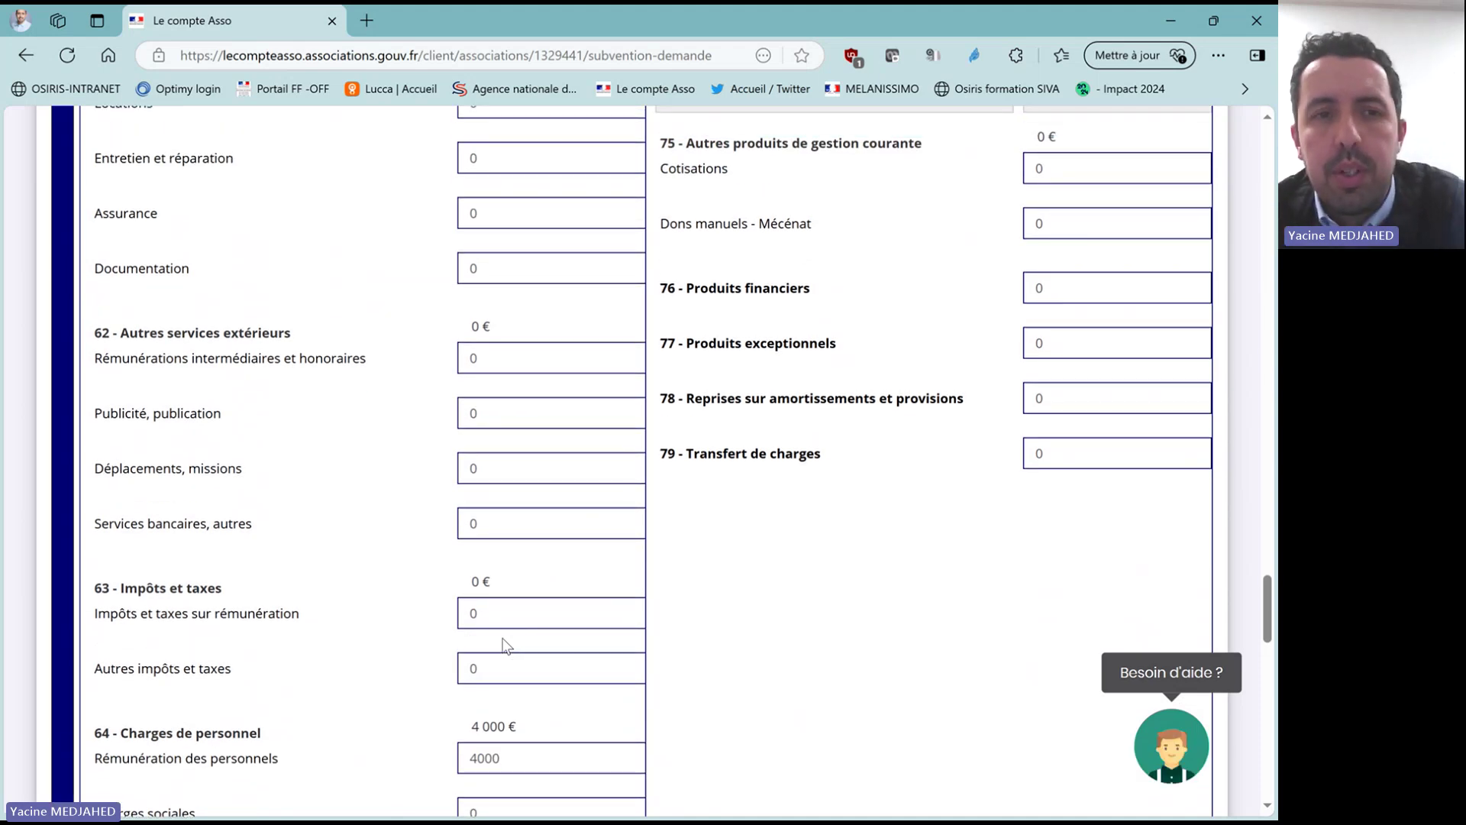
scroll(504, 646, "up", 1)
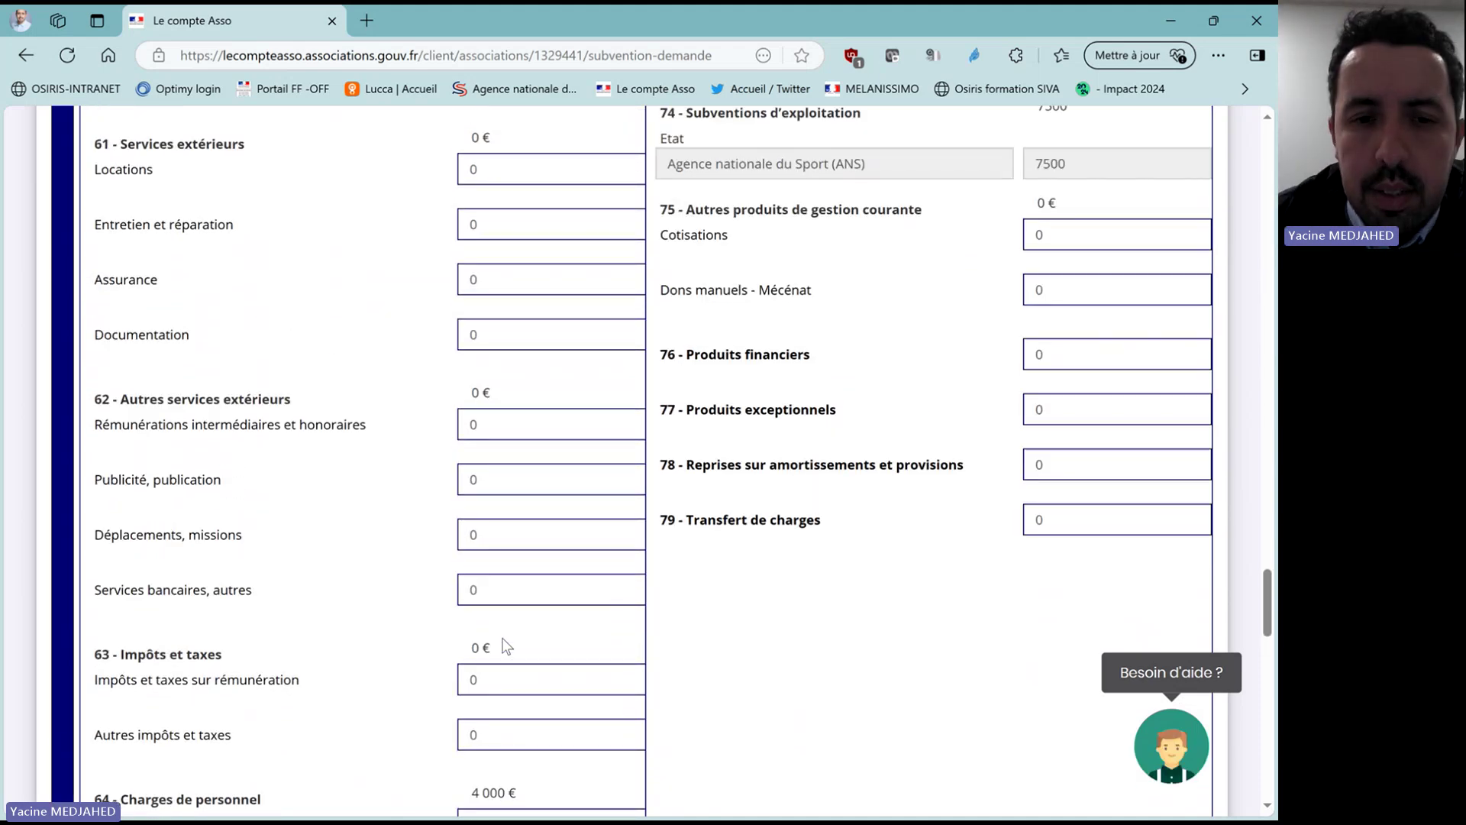
scroll(503, 638, "up", 1)
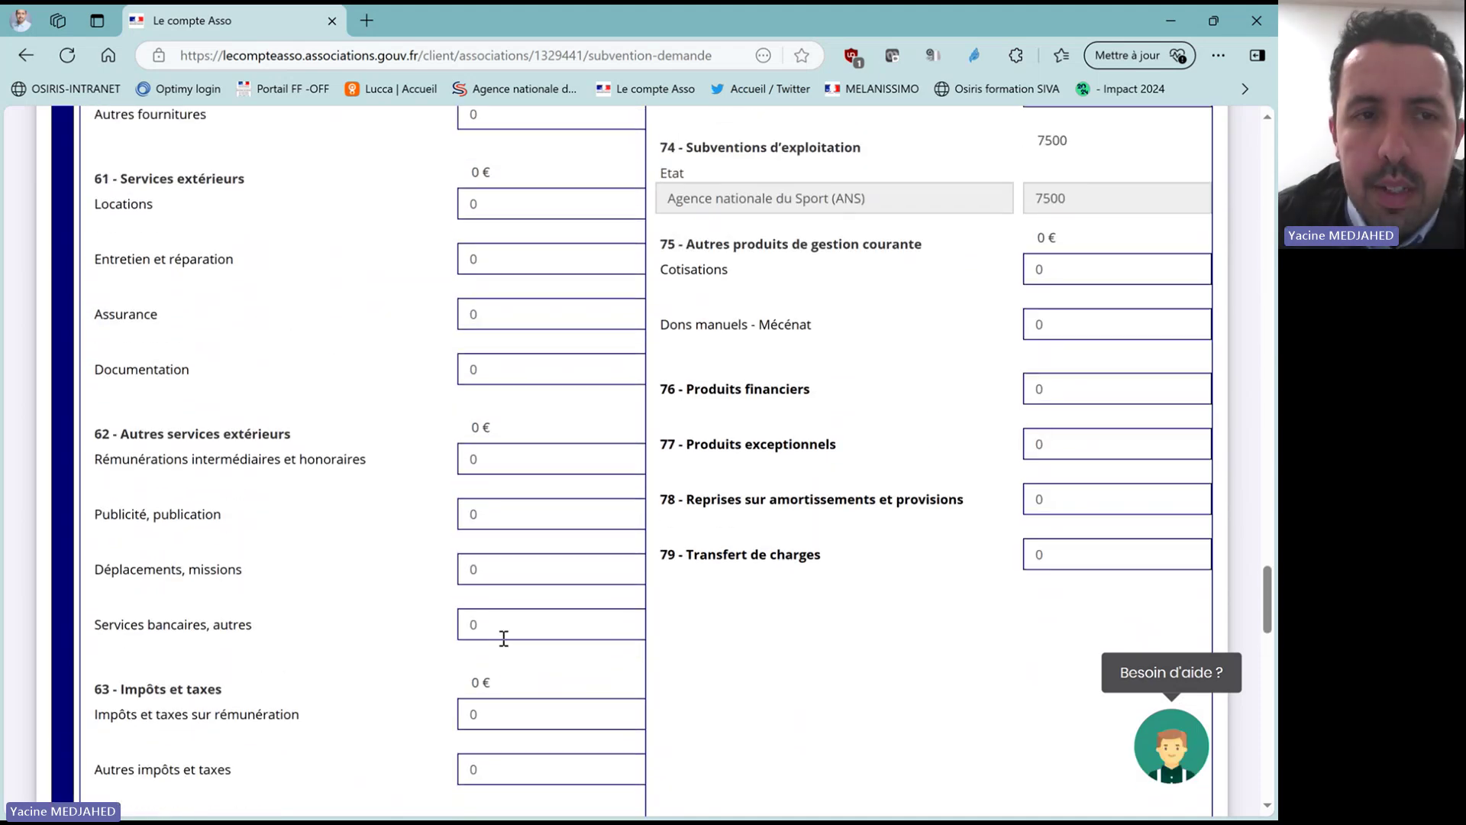
left_click(490, 207)
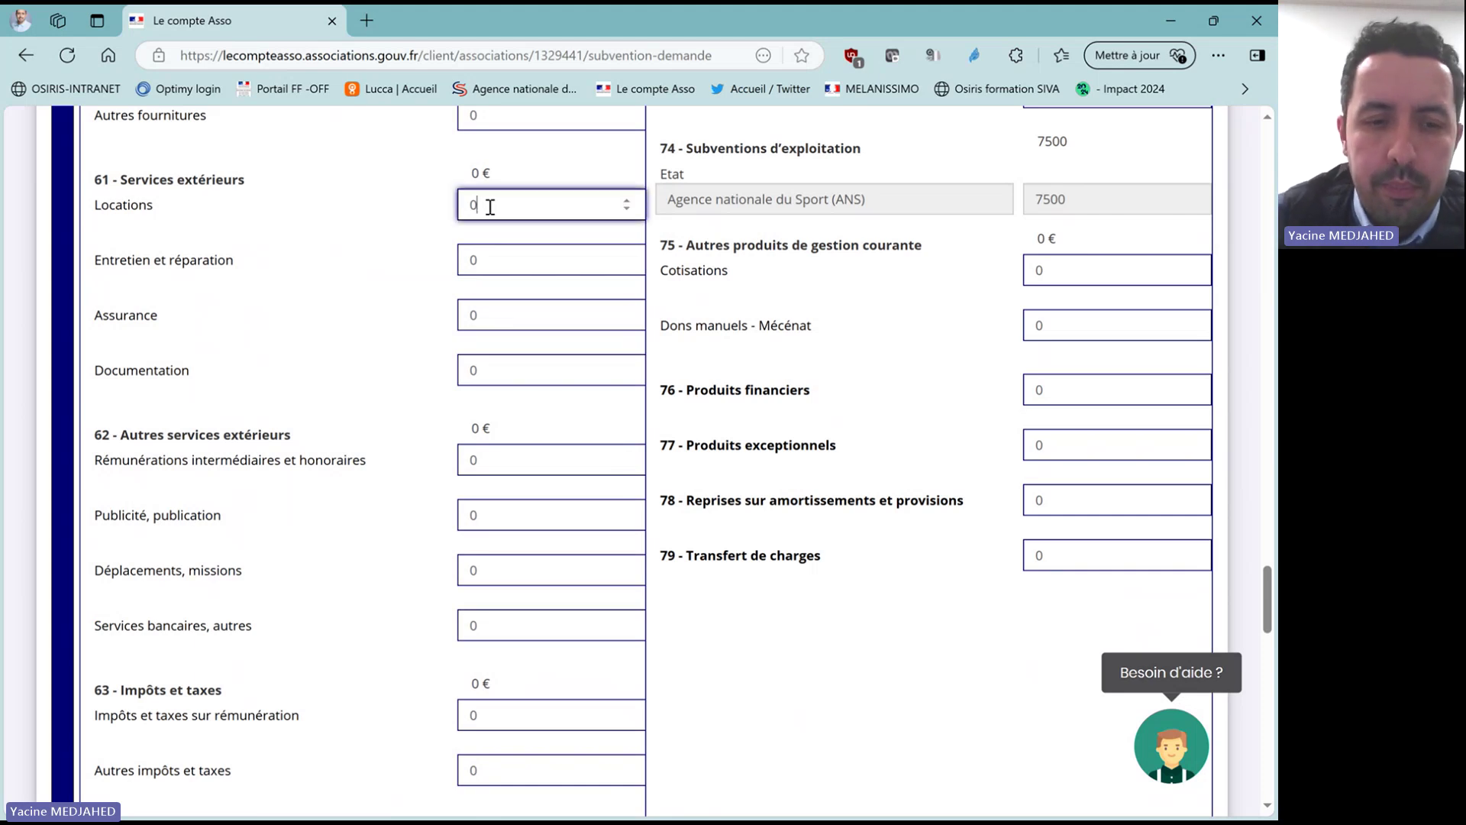
type("12")
key("BackSpace")
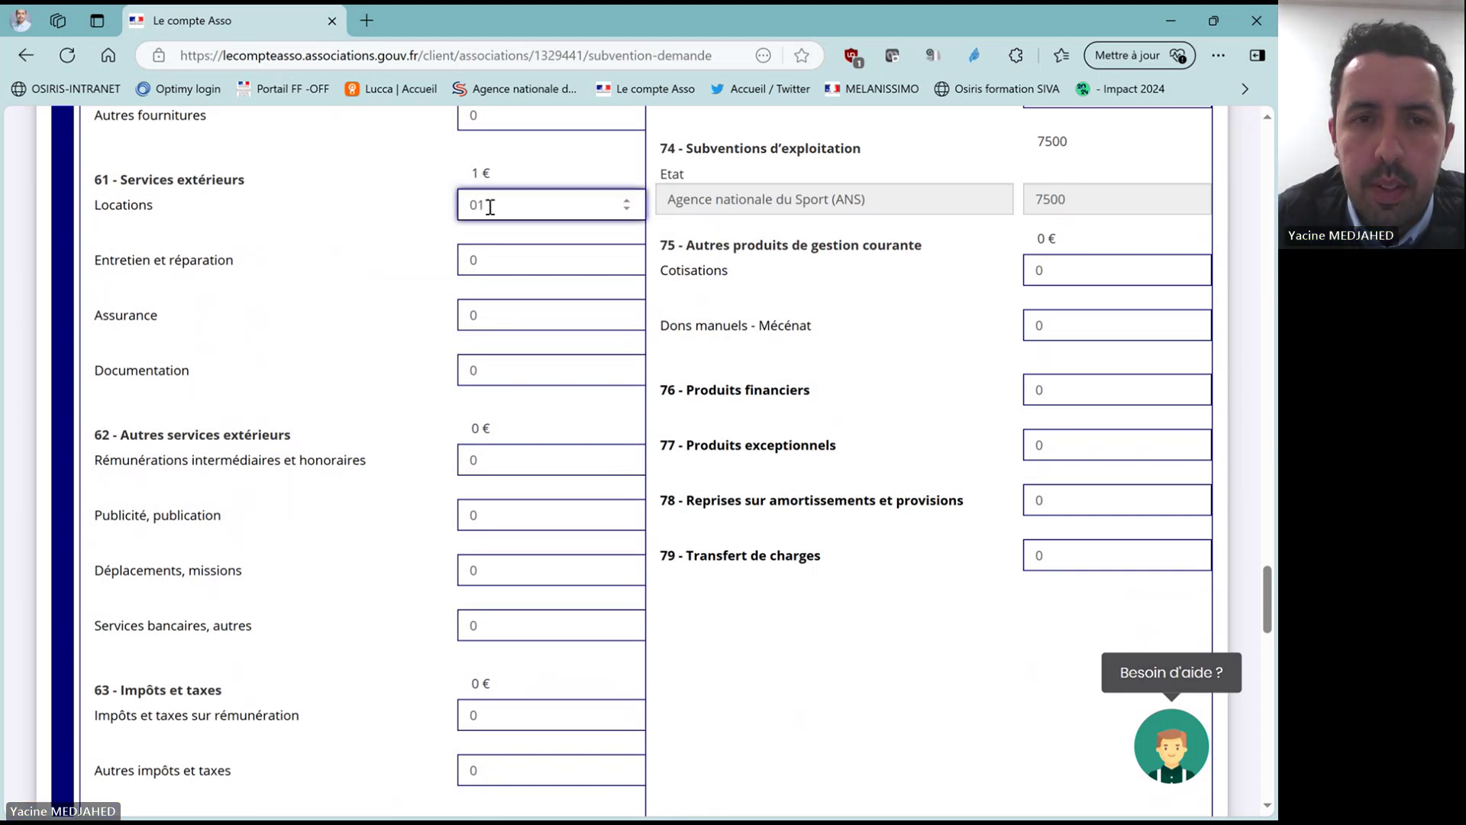
type("500")
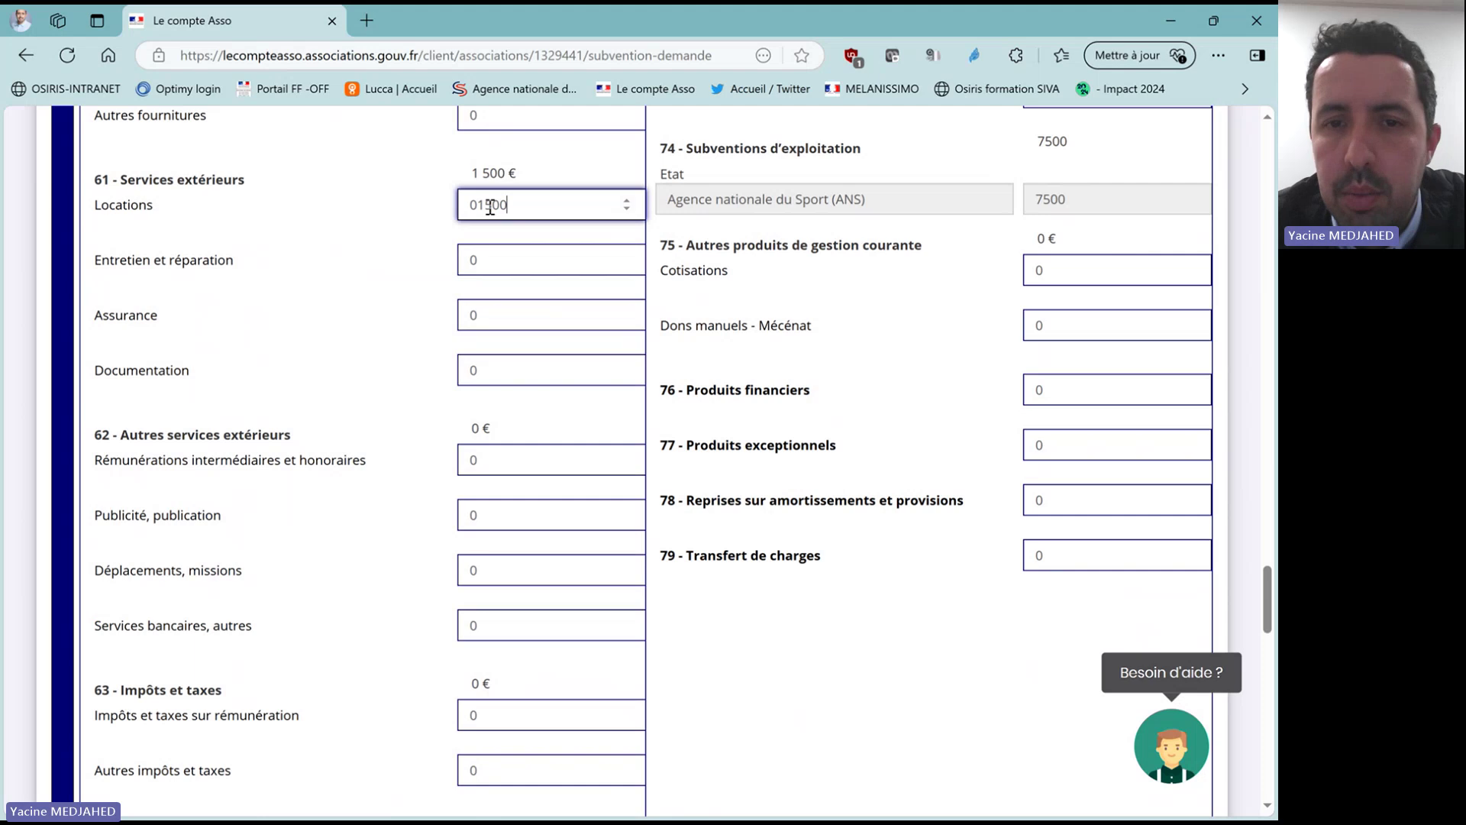
left_click(854, 390)
Change Rémunération des personnels under 64 - Charges de personnel to 5000 in the 2025 budget.
scroll(854, 390, "down", 4)
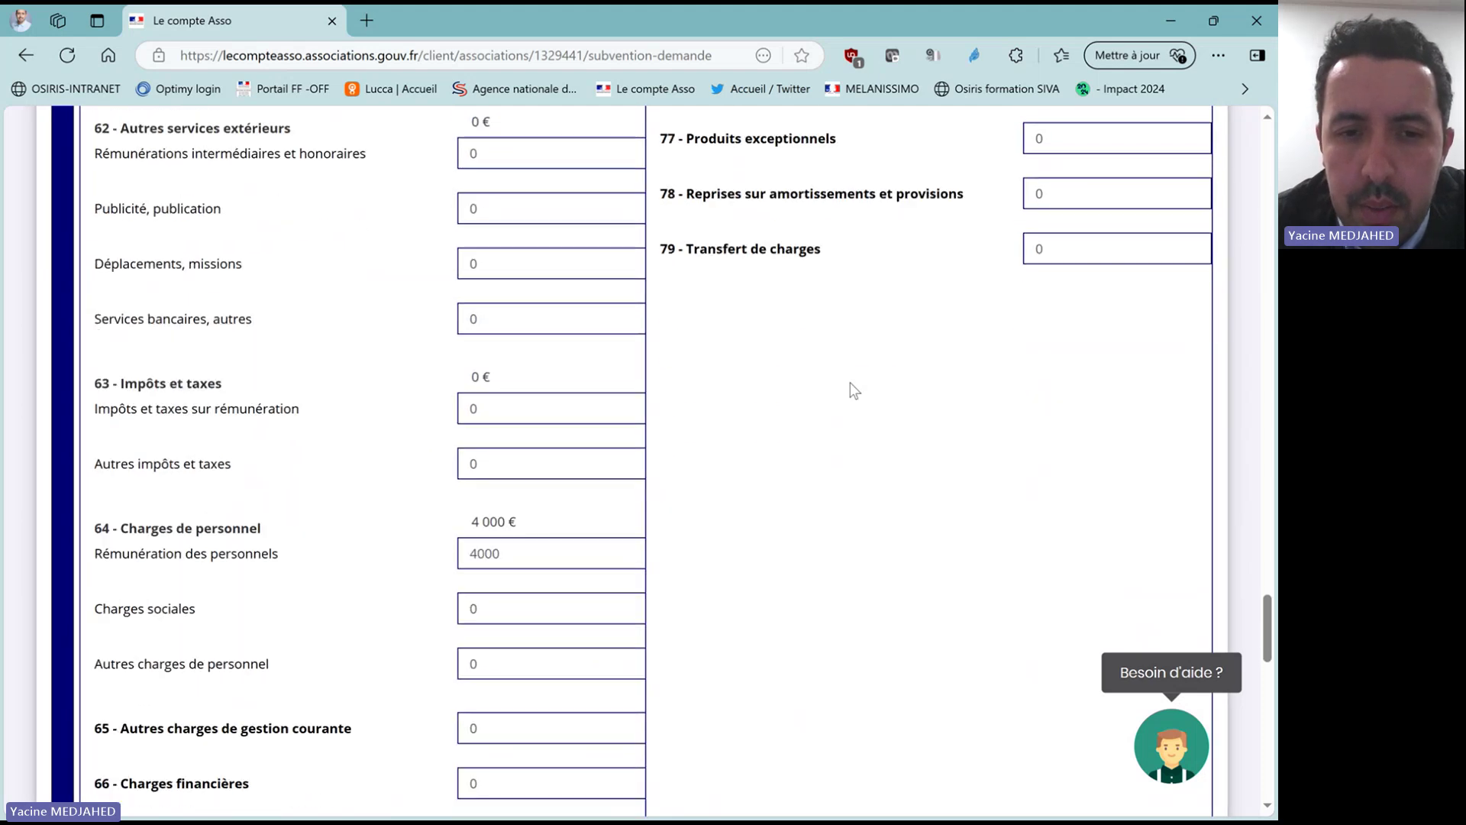
scroll(853, 390, "down", 5)
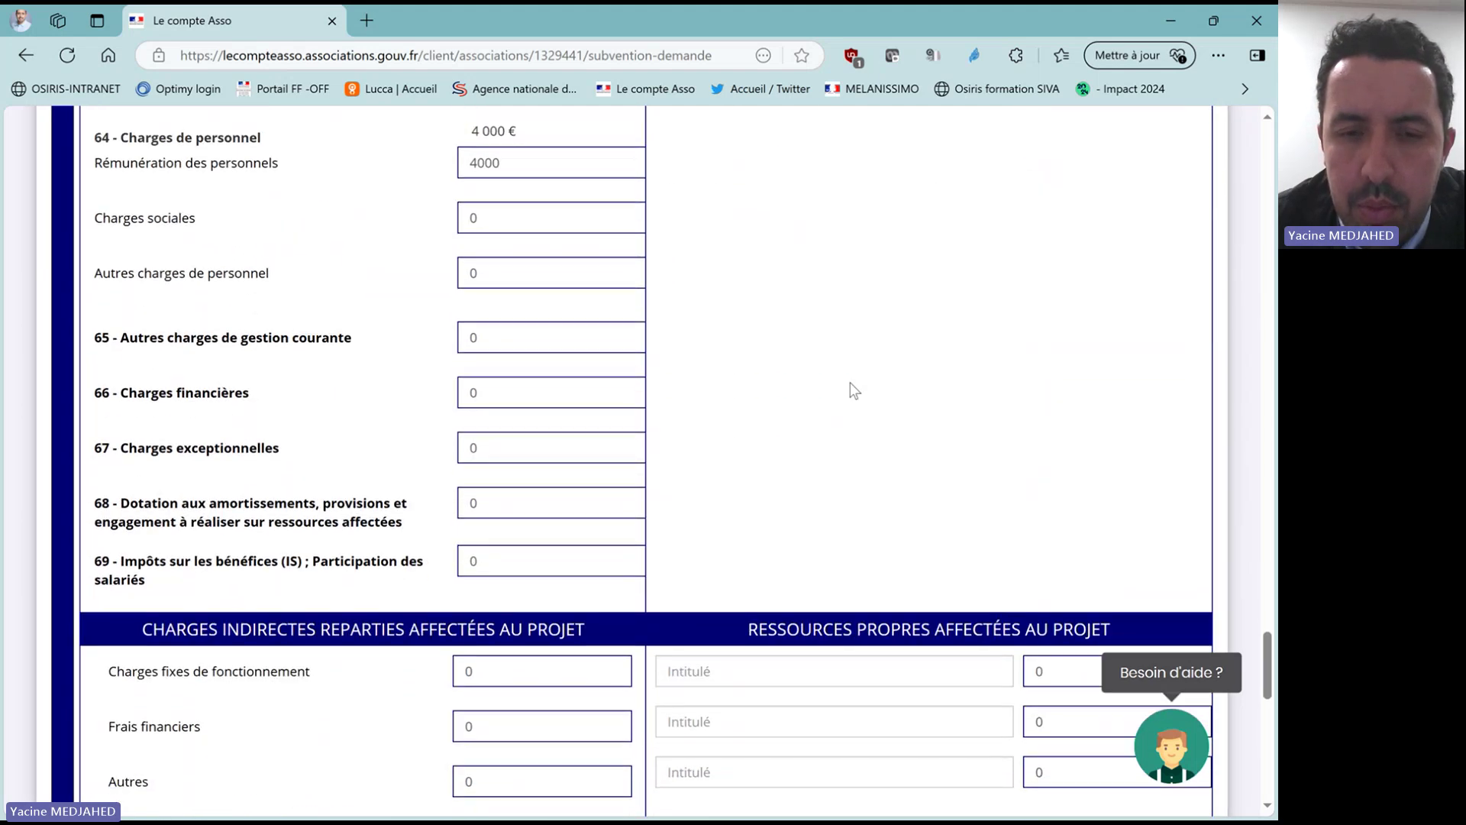
scroll(853, 391, "down", 2)
scroll(850, 382, "up", 6)
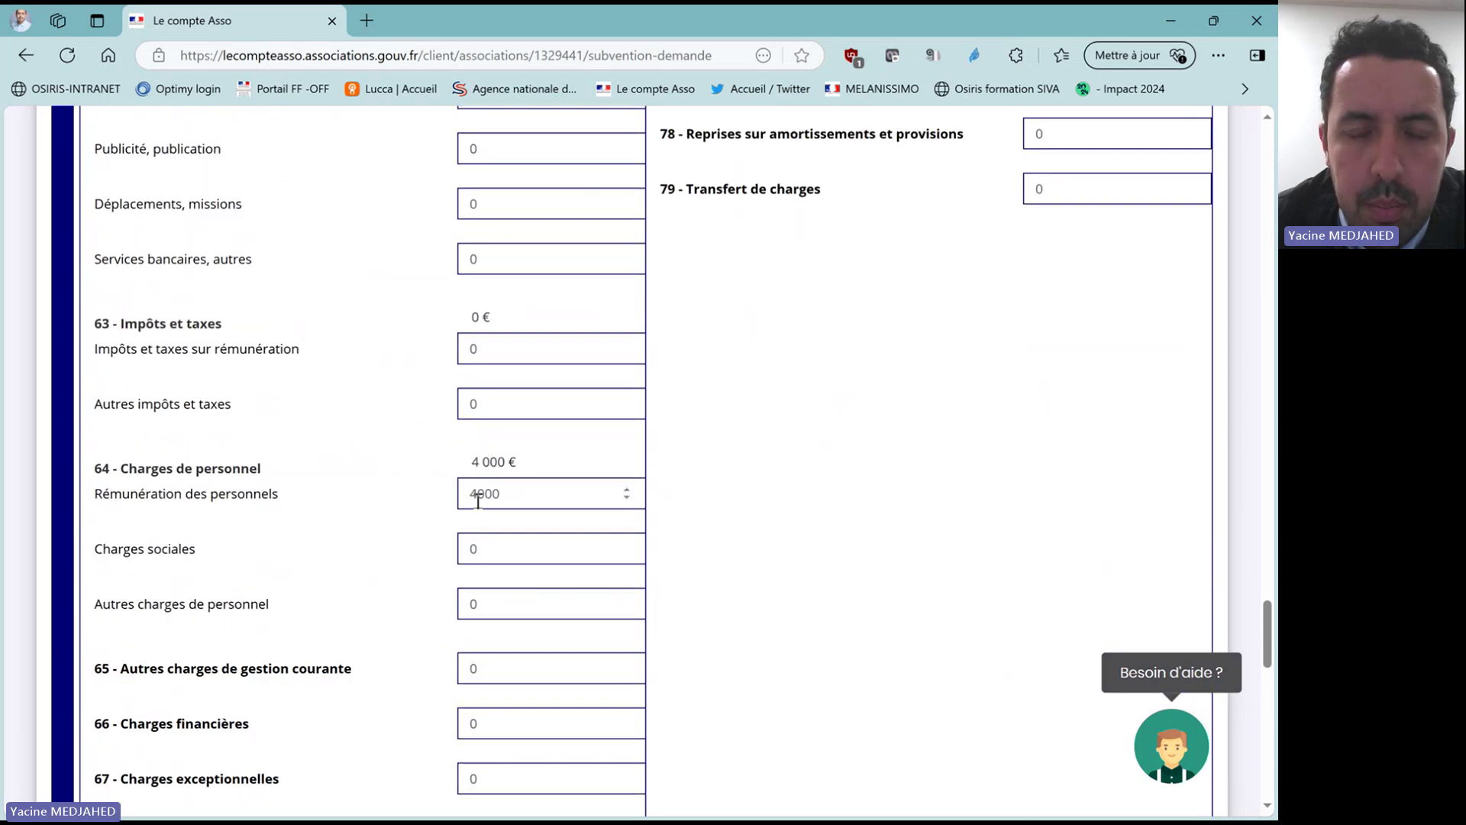
left_click(478, 500)
key("BackSpace")
type("5")
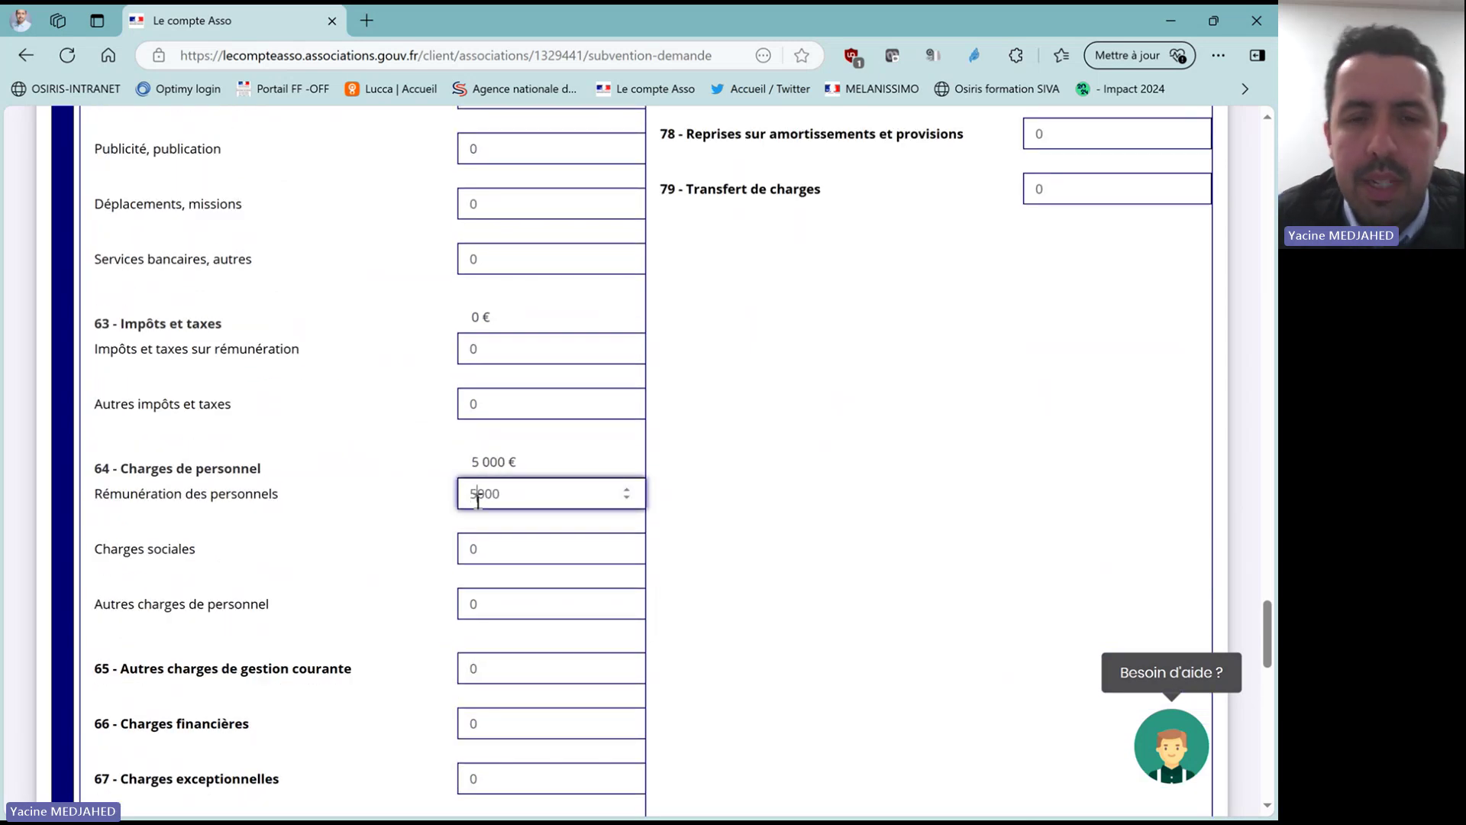
left_click(725, 469)
Check the budget's total charges against its total products, and save the Budget - 2025 section.
scroll(725, 469, "down", 2)
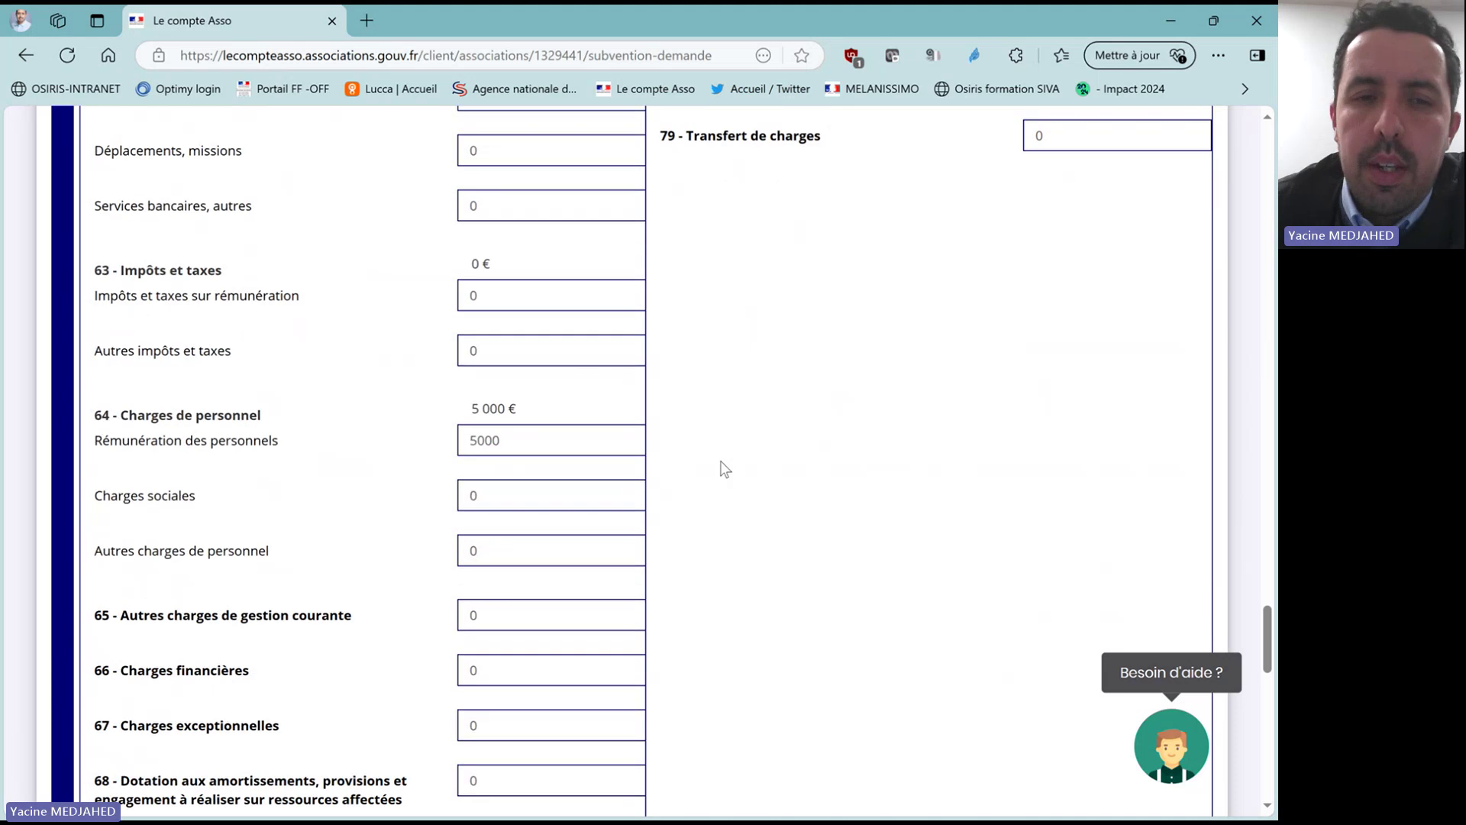
scroll(725, 468, "down", 7)
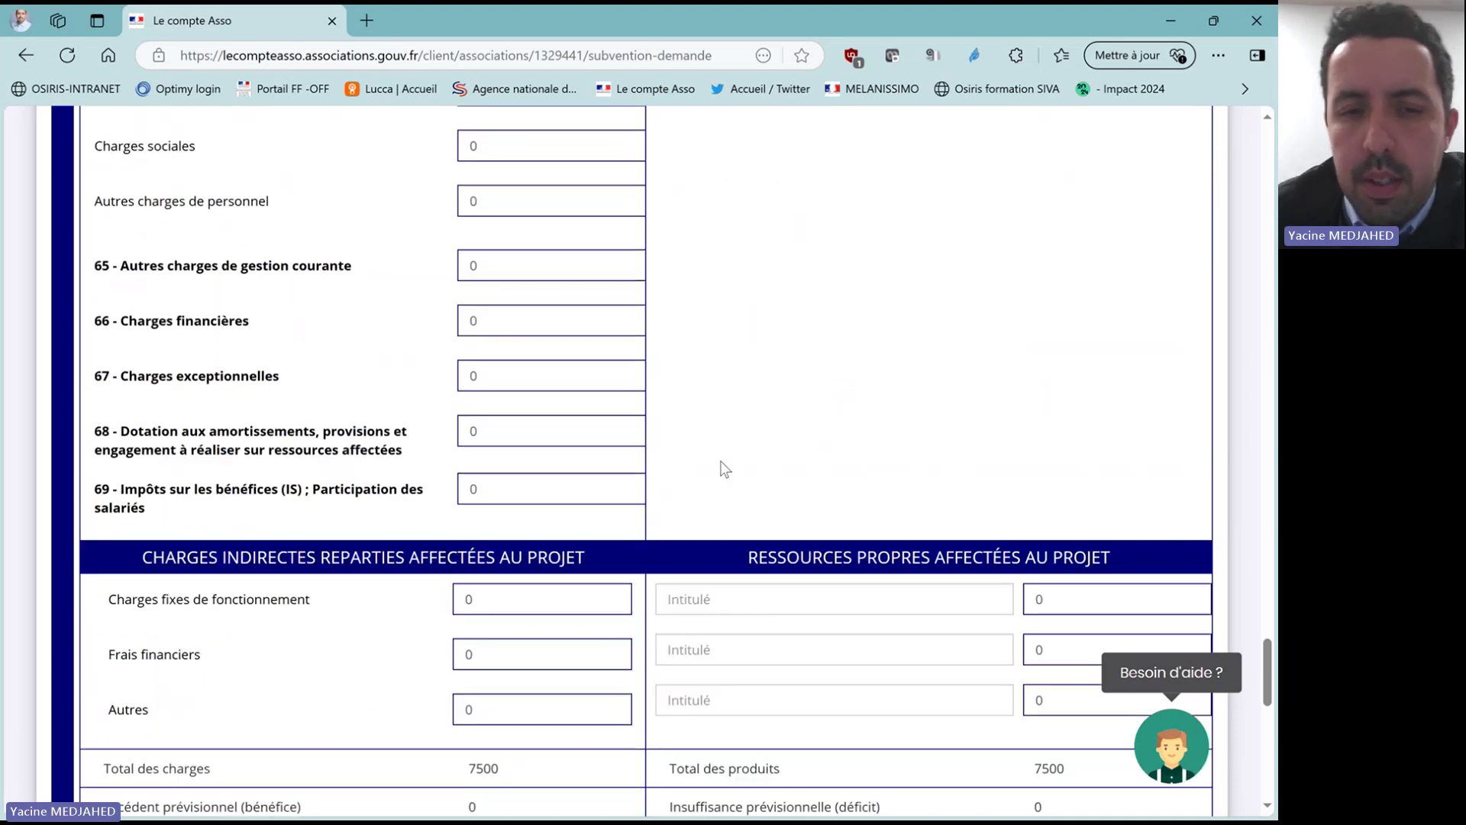
scroll(722, 461, "down", 5)
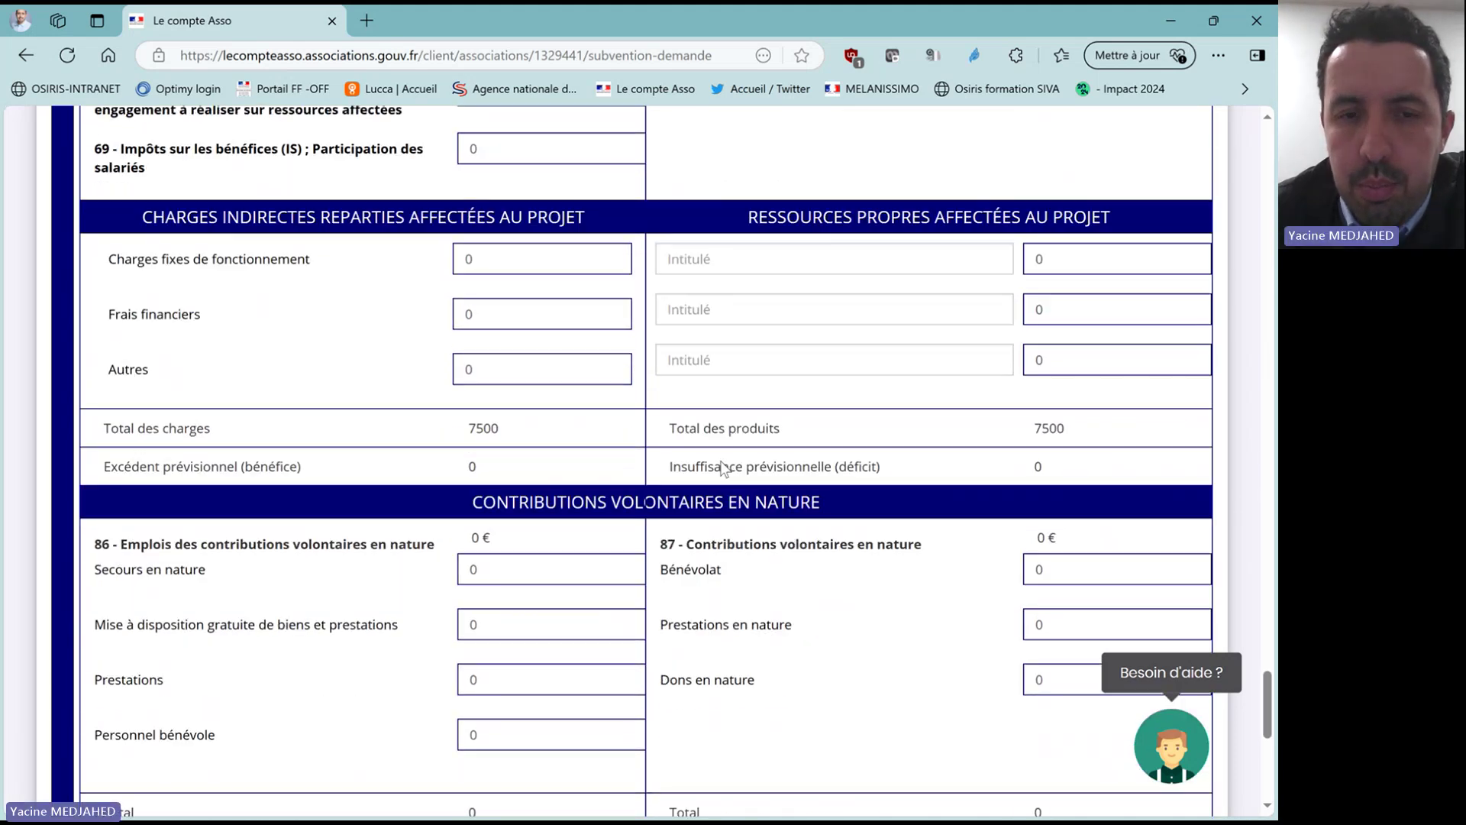
scroll(725, 469, "down", 3)
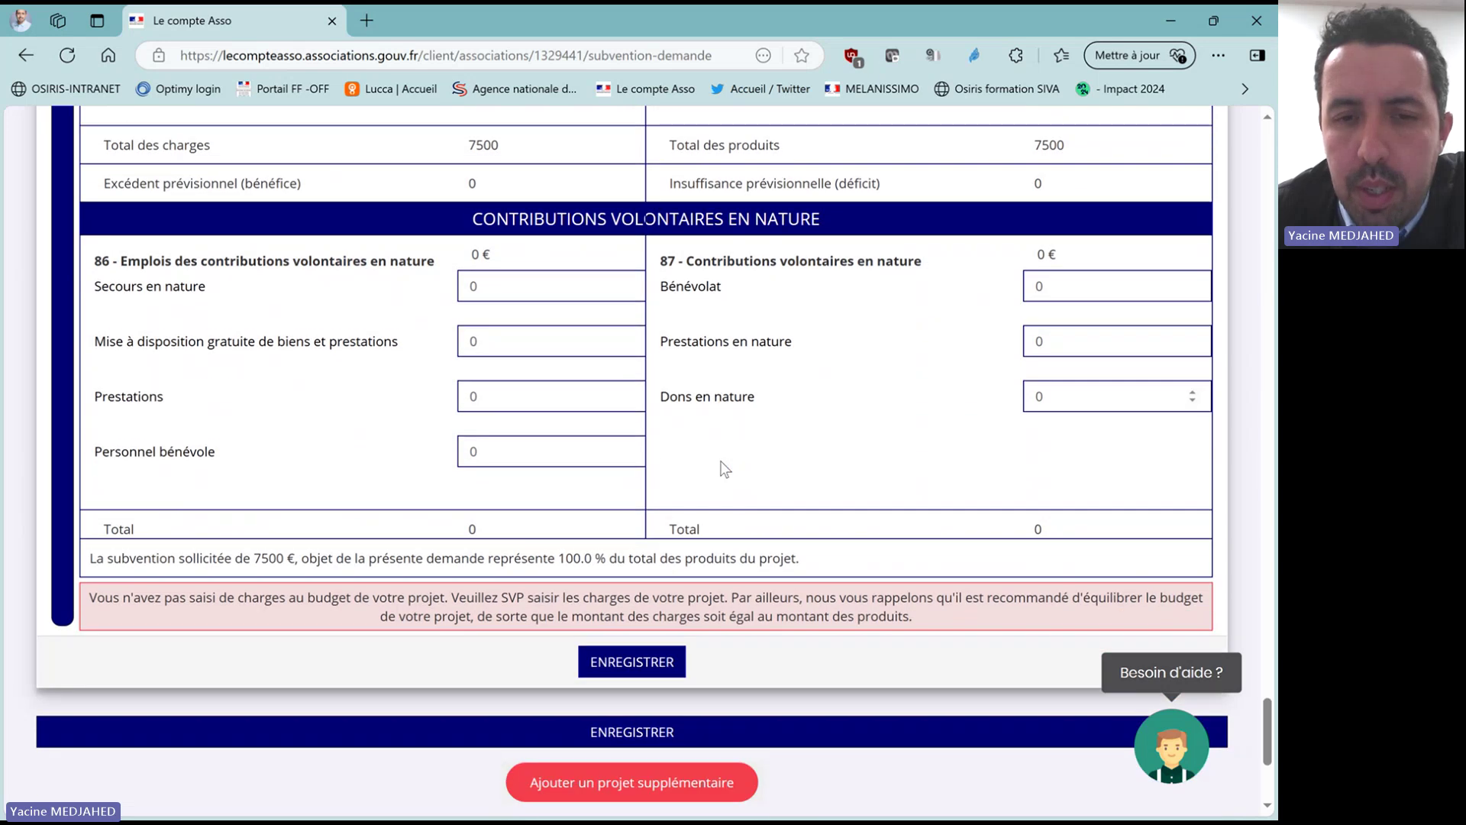
left_click(655, 672)
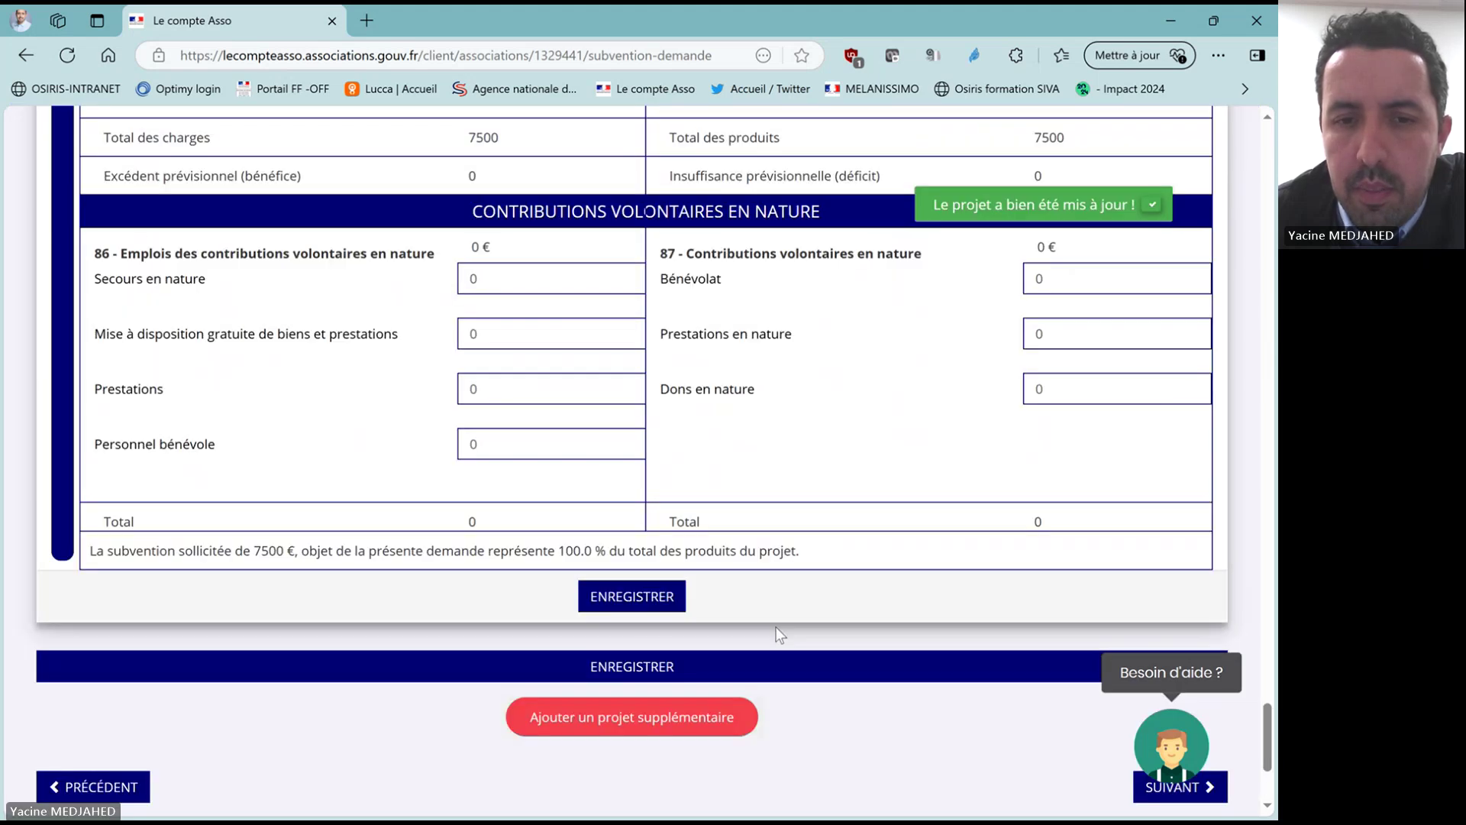
scroll(777, 633, "down", 3)
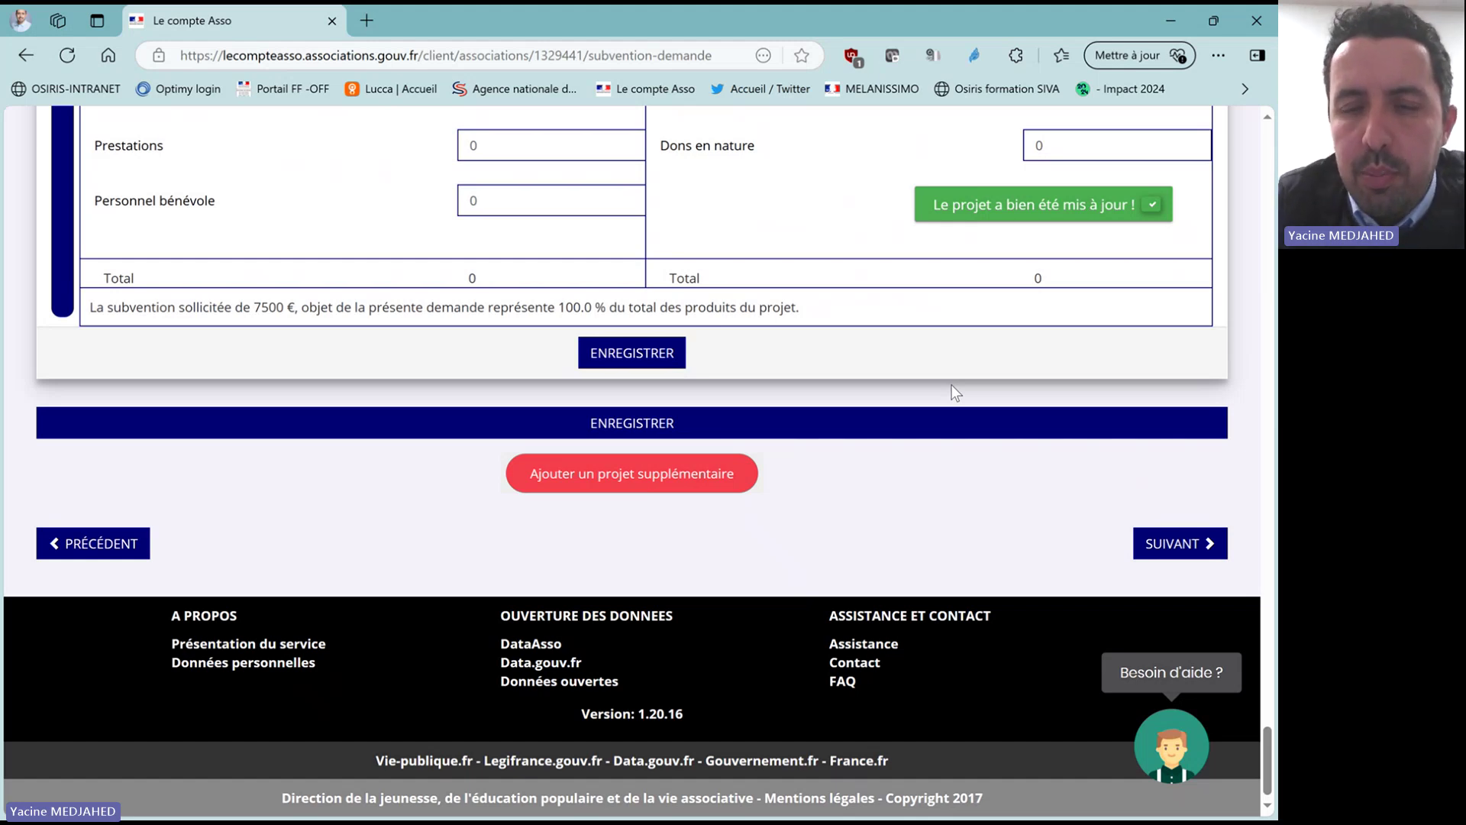
scroll(952, 386, "up", 10)
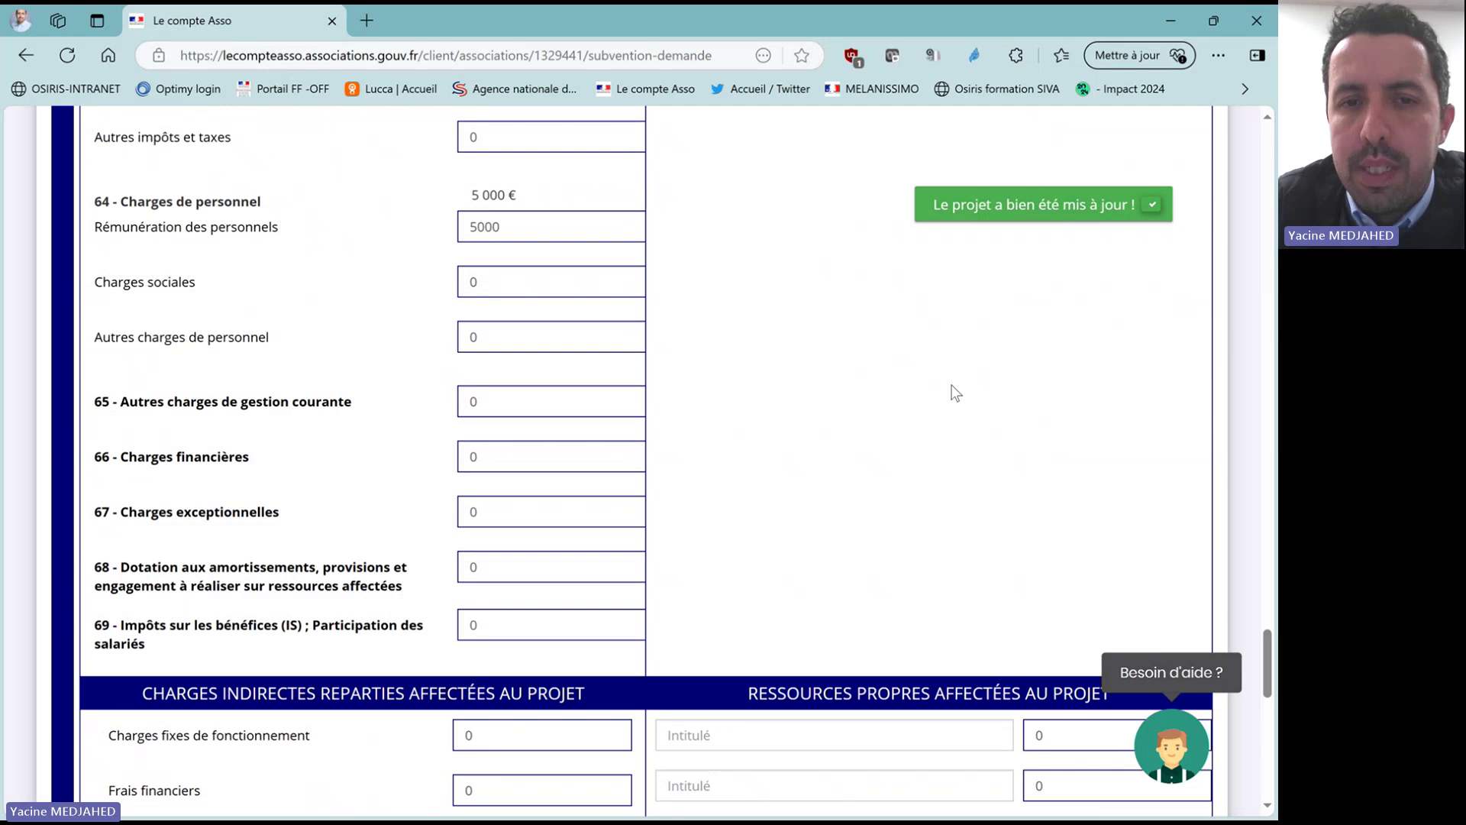
Review the TEST project's saved sections, from Public bénéficiaire through Evaluation to the Budget - 2025 totals and voluntary contributions.
scroll(956, 393, "up", 10)
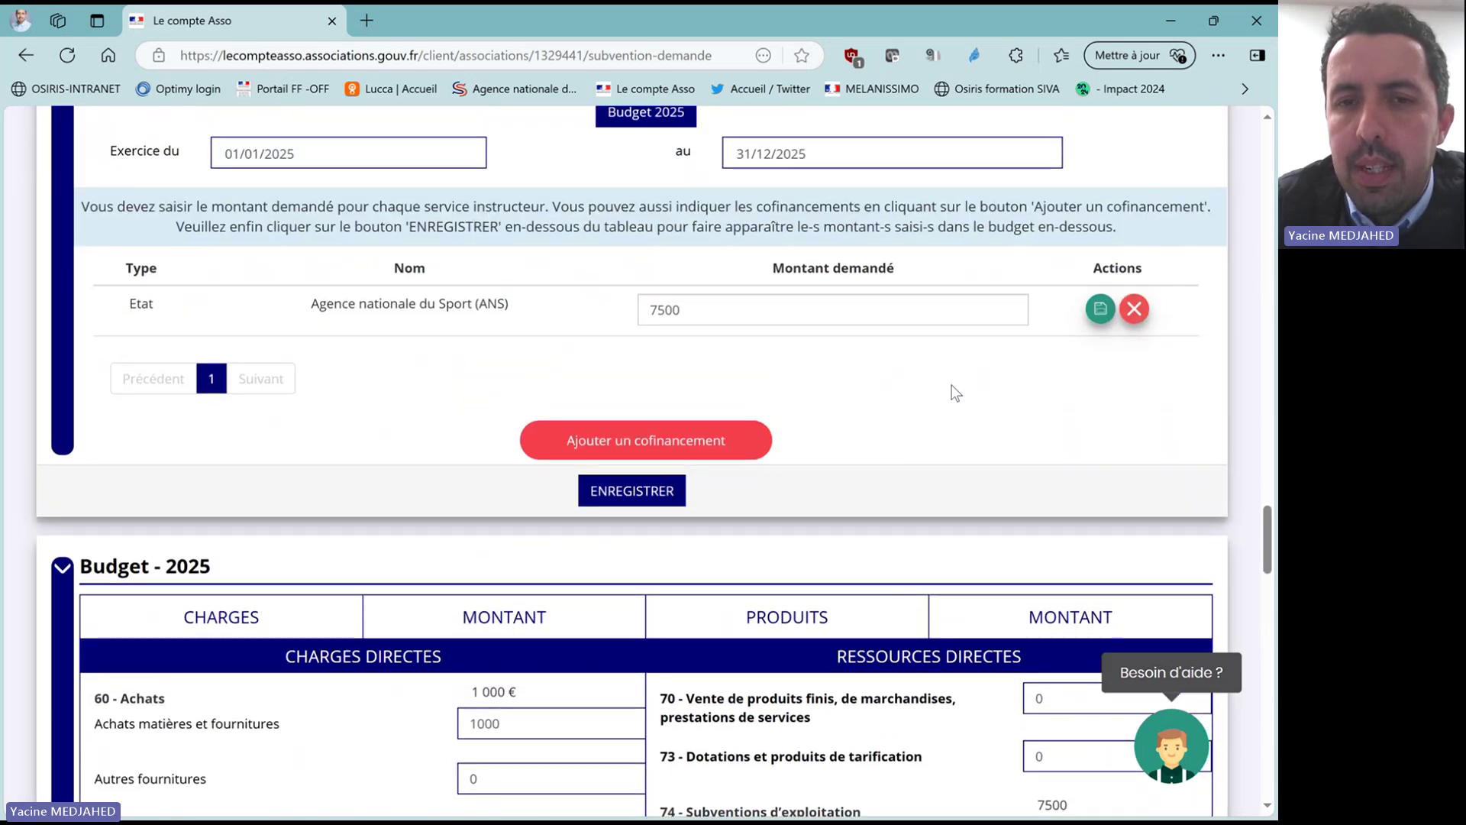
scroll(951, 395, "up", 8)
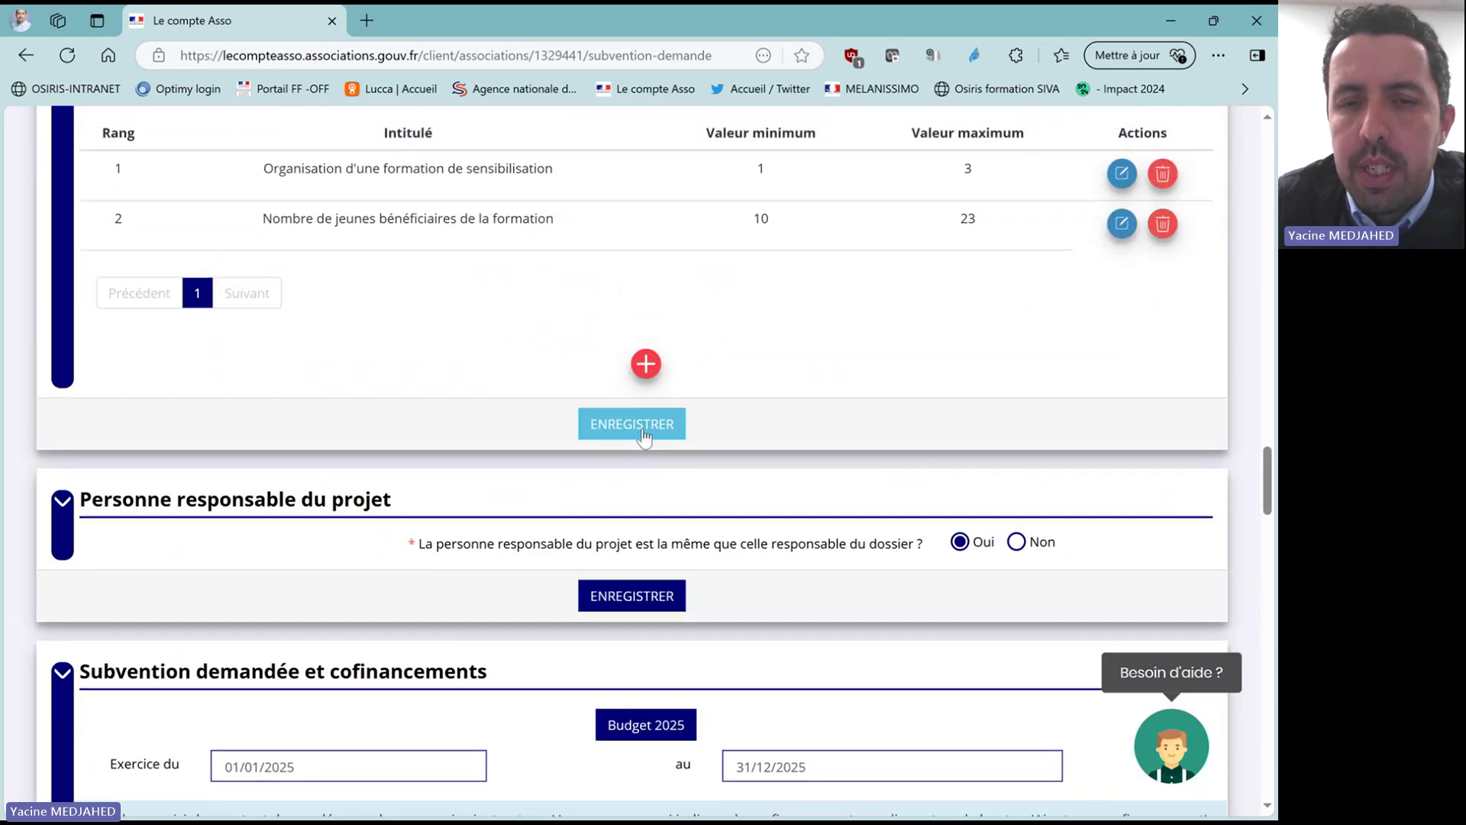
scroll(713, 425, "up", 8)
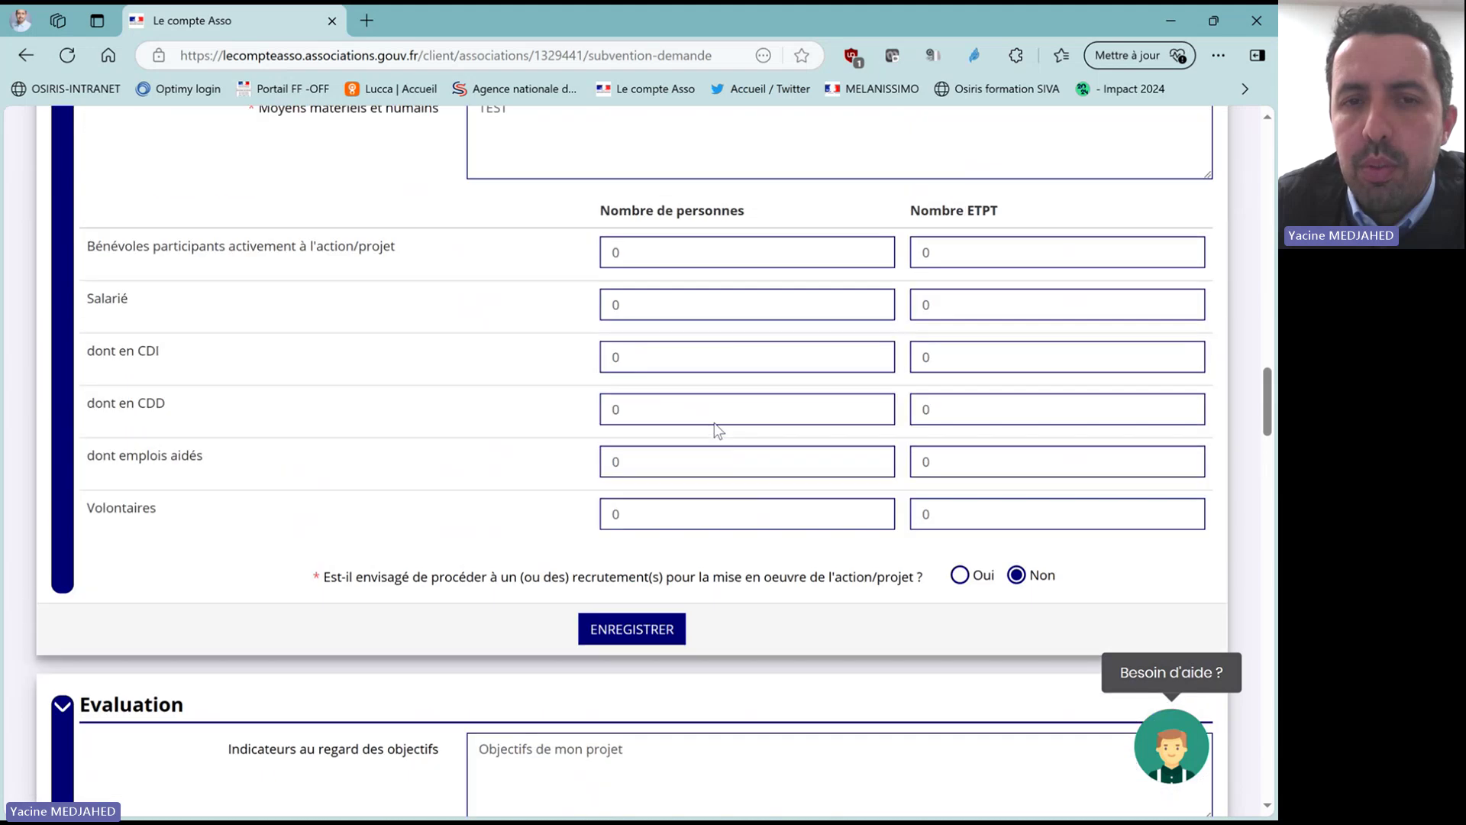
scroll(713, 423, "up", 8)
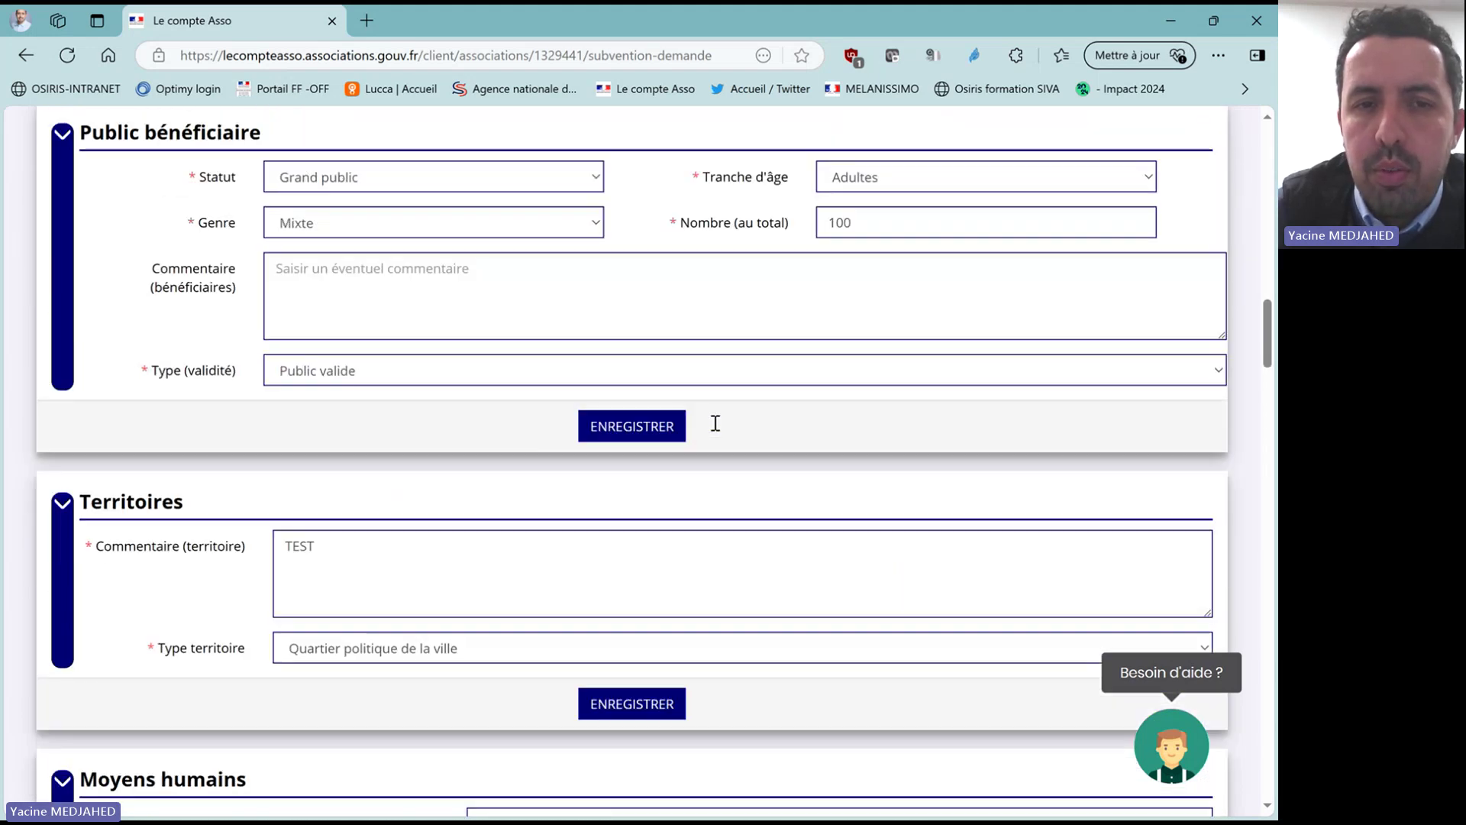
scroll(715, 423, "up", 1)
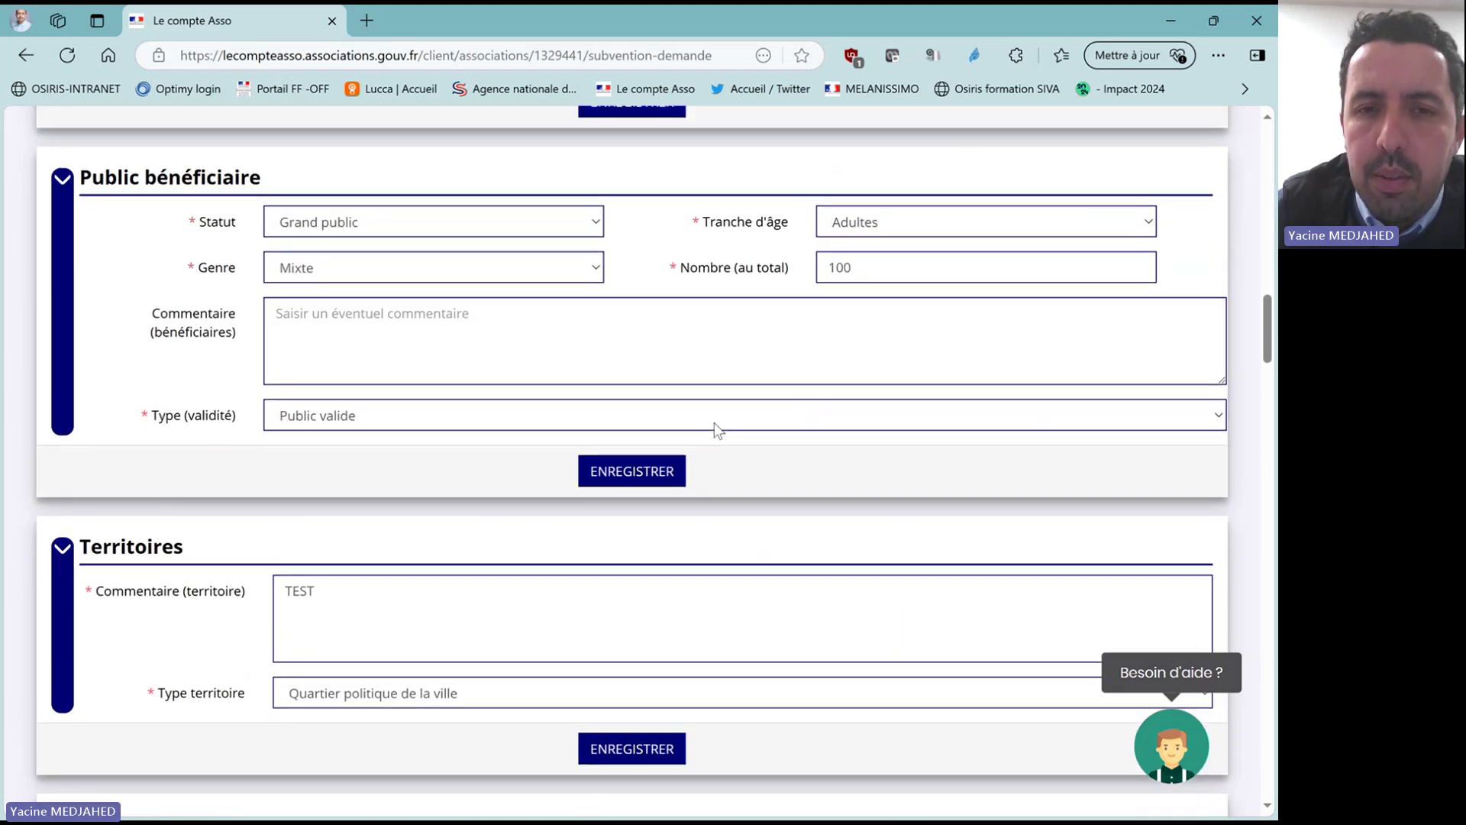
scroll(716, 427, "down", 15)
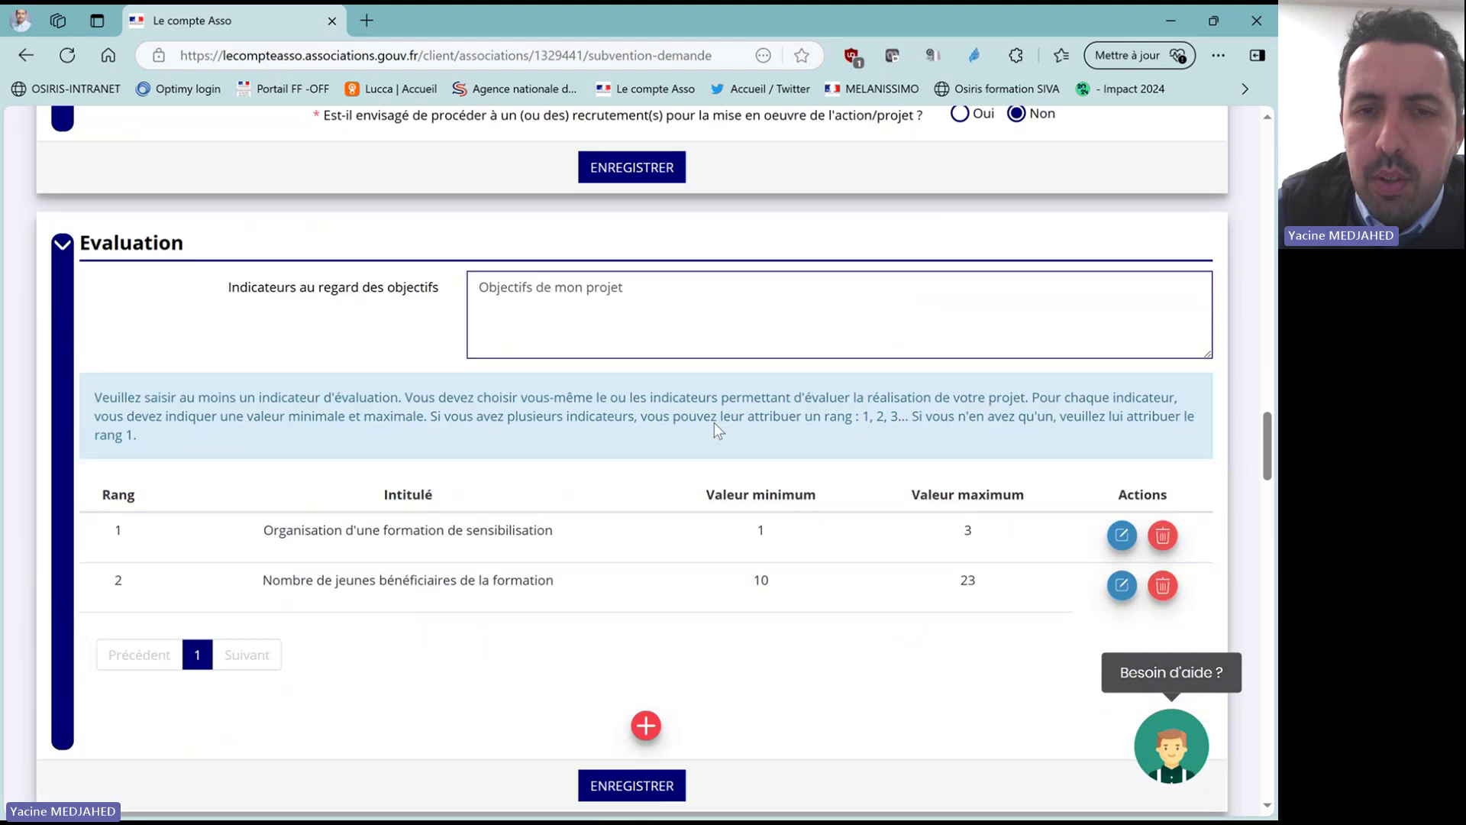
scroll(716, 430, "down", 20)
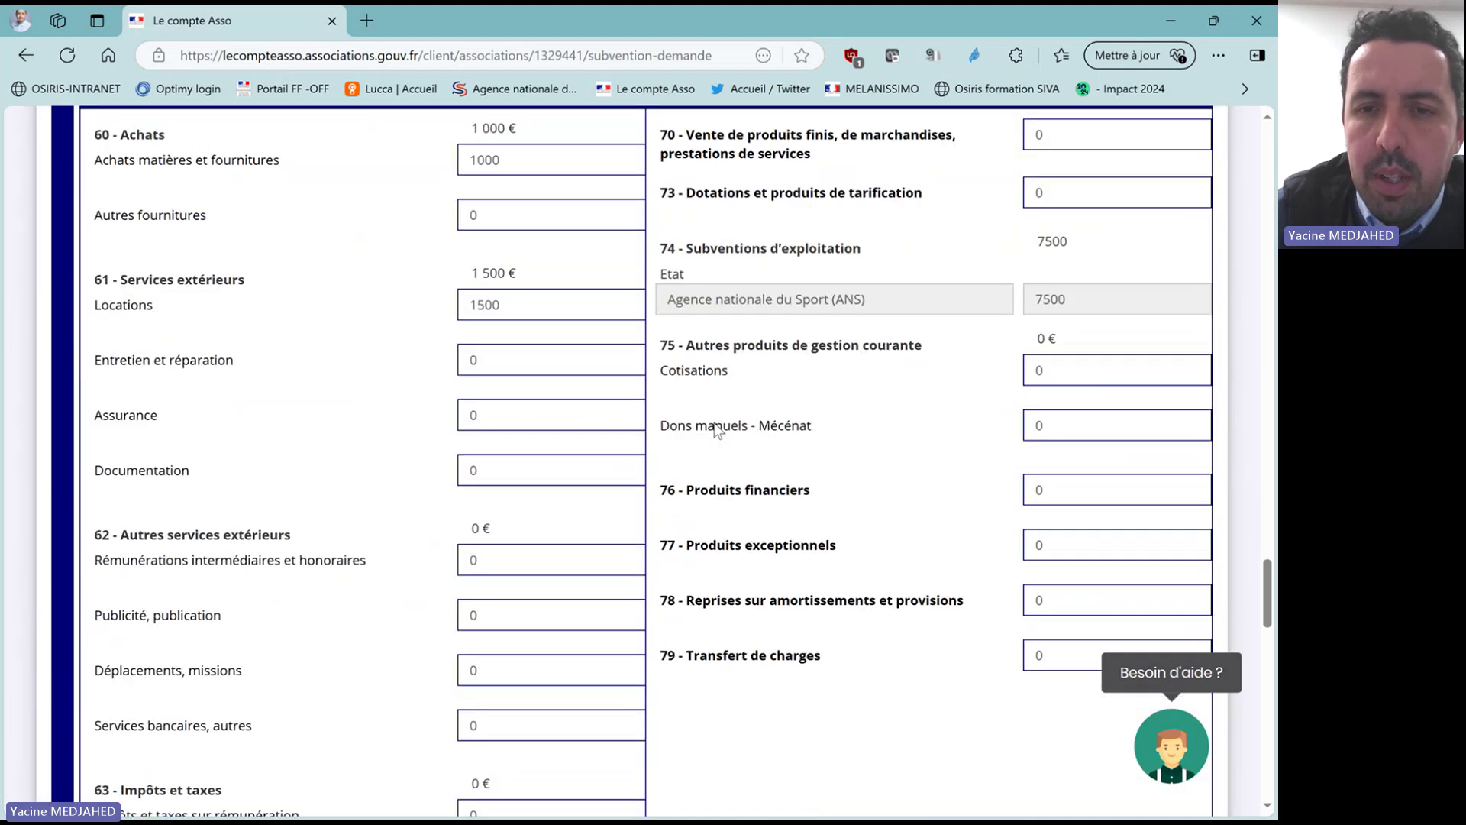
scroll(716, 429, "down", 20)
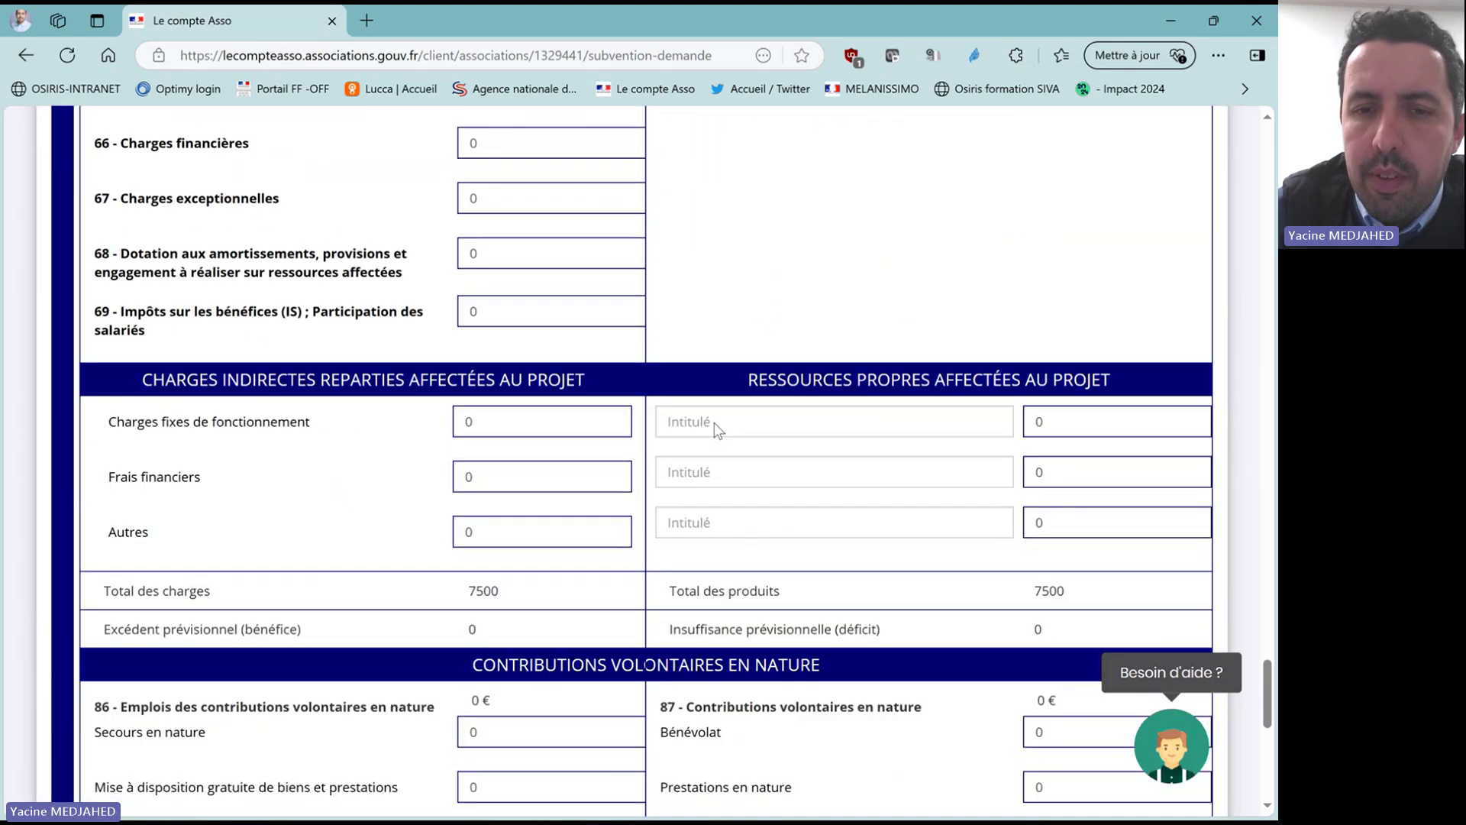
scroll(713, 423, "down", 6)
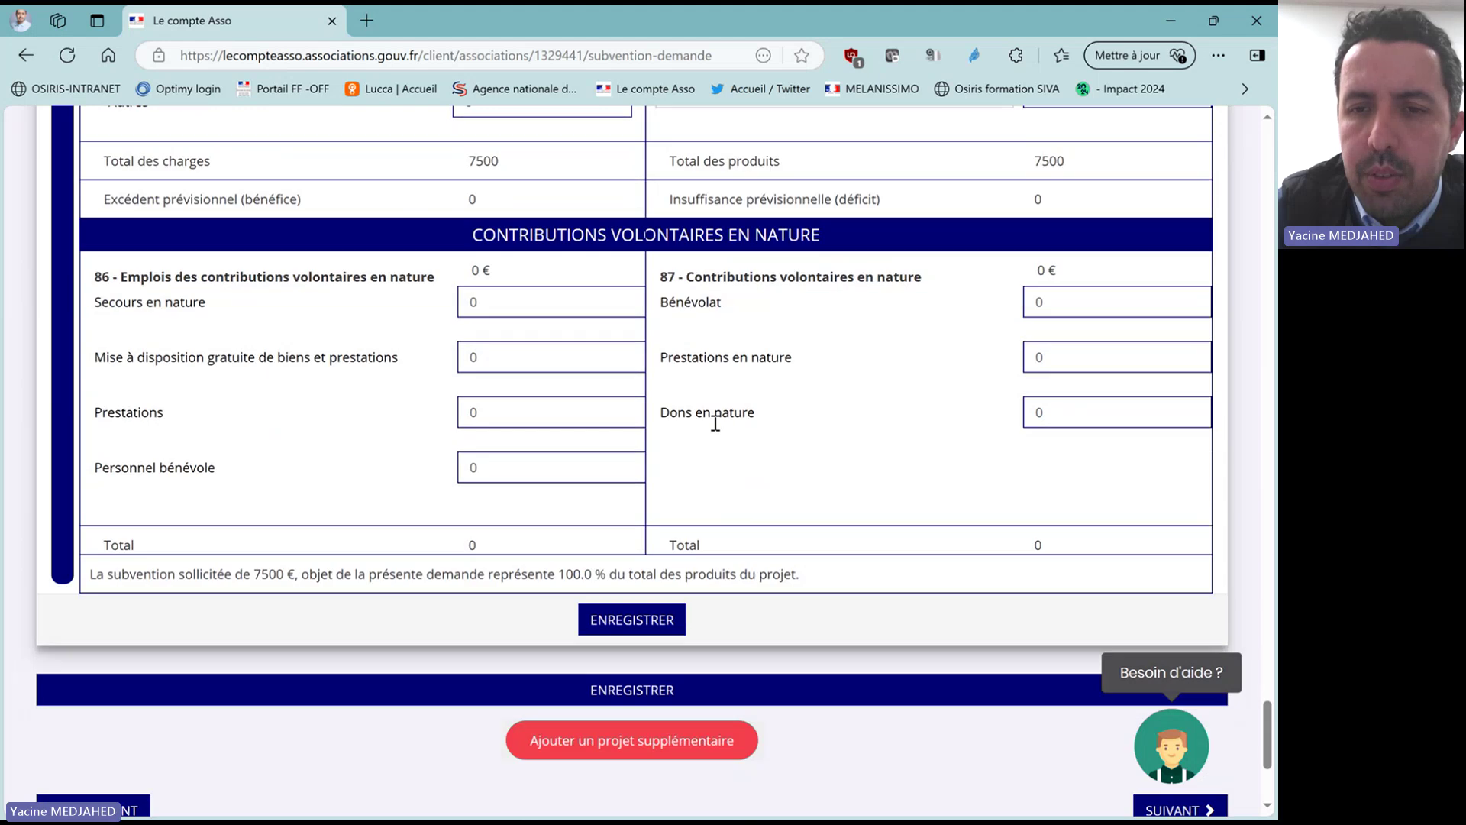
Continue to the Attestation et soumission stage and review the declarations required before sending the request.
scroll(715, 424, "down", 5)
left_click(1169, 544)
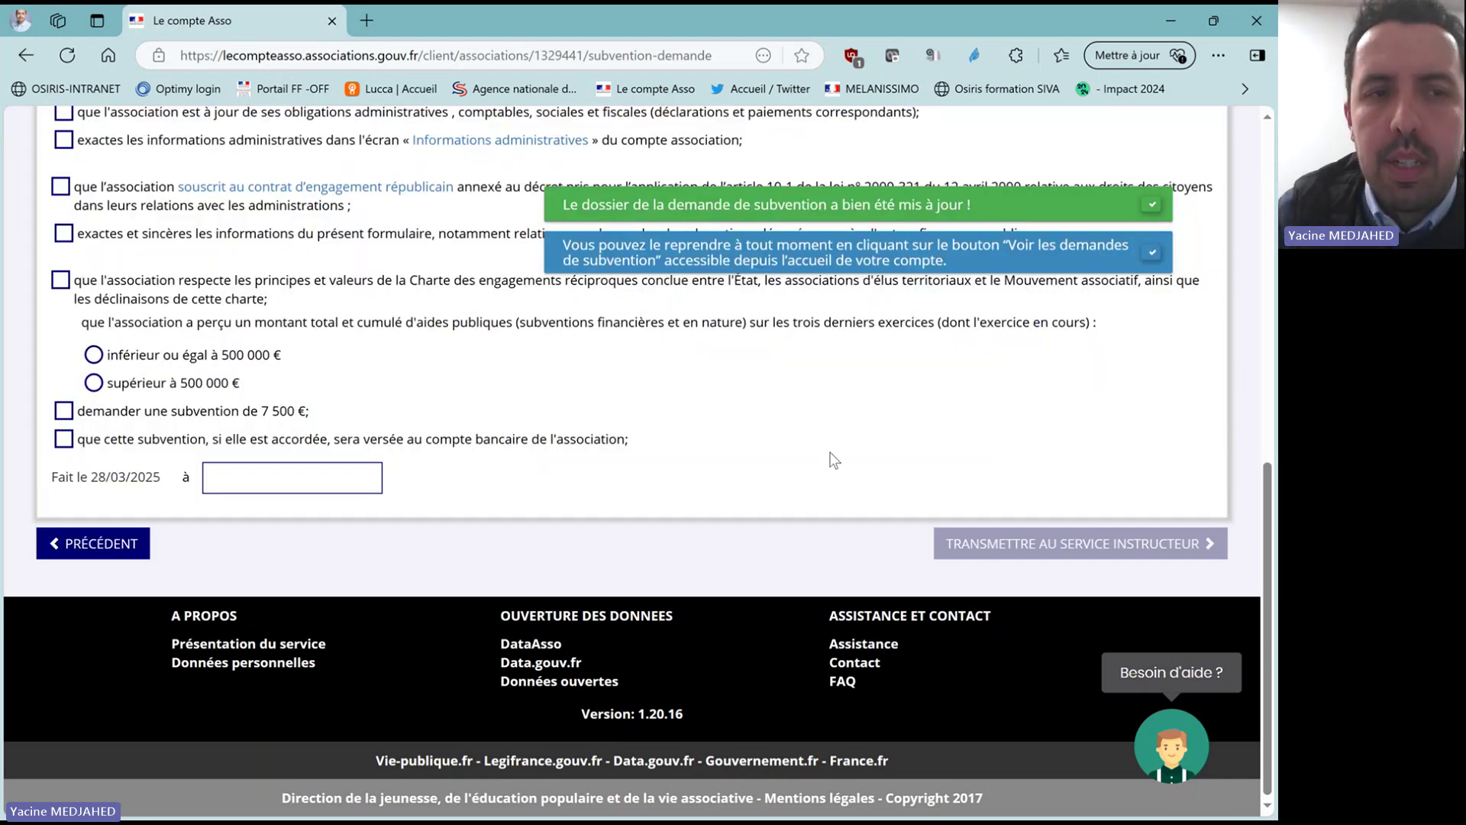
scroll(833, 458, "up", 1)
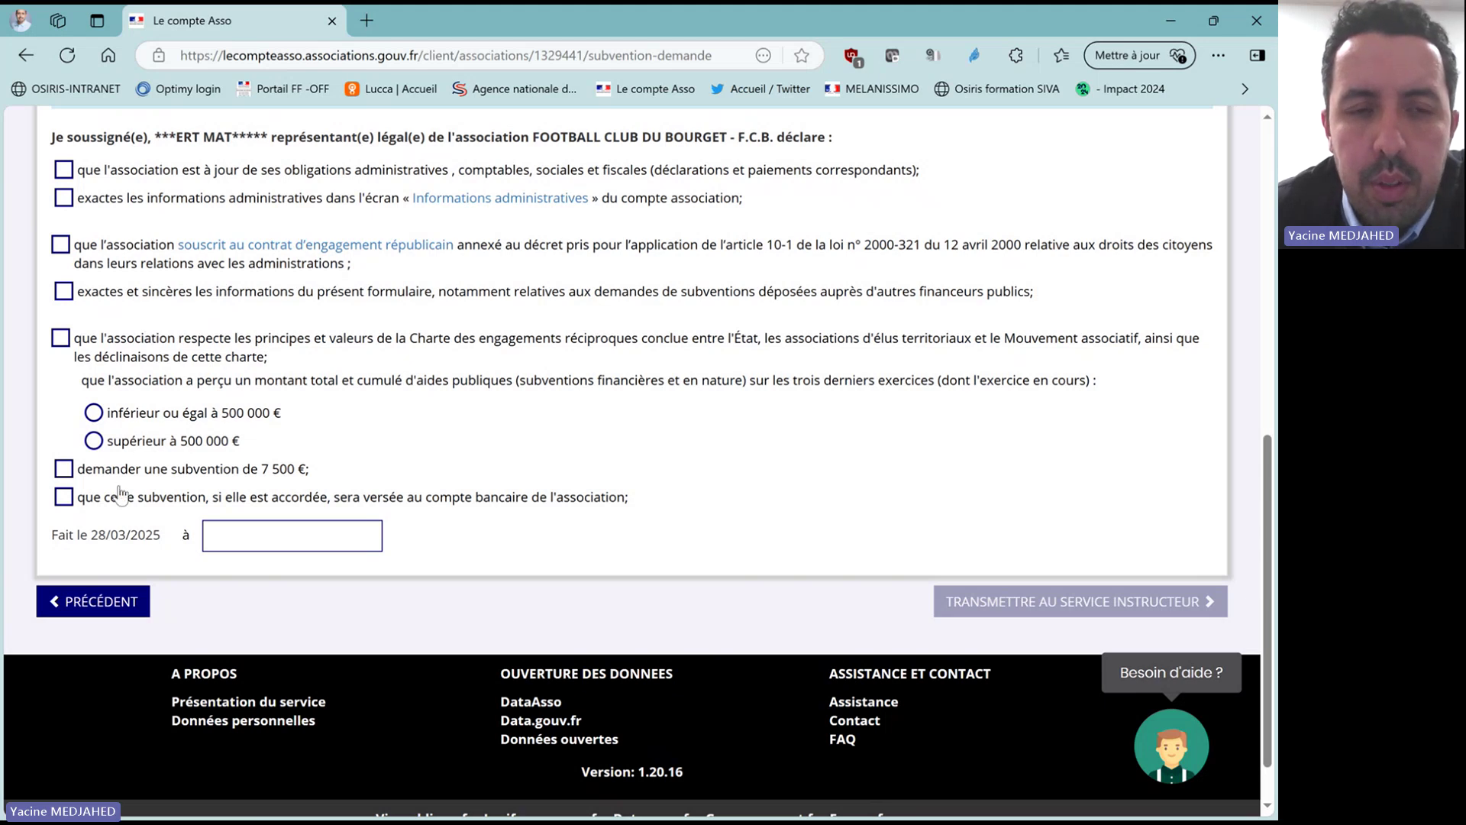
Return to the Description des projets stage and start an additional project with a blank description form.
left_click(128, 601)
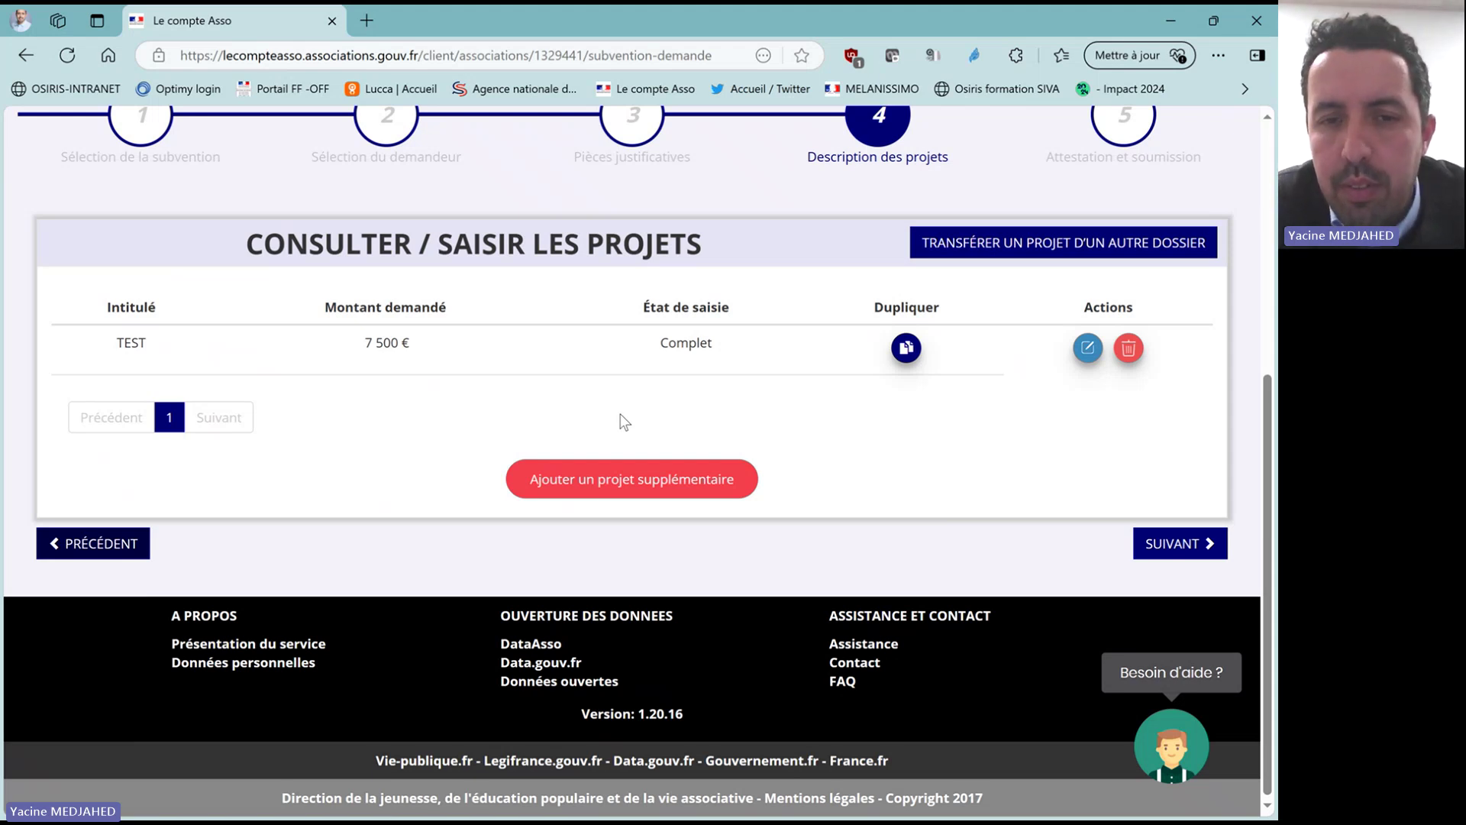
left_click(608, 488)
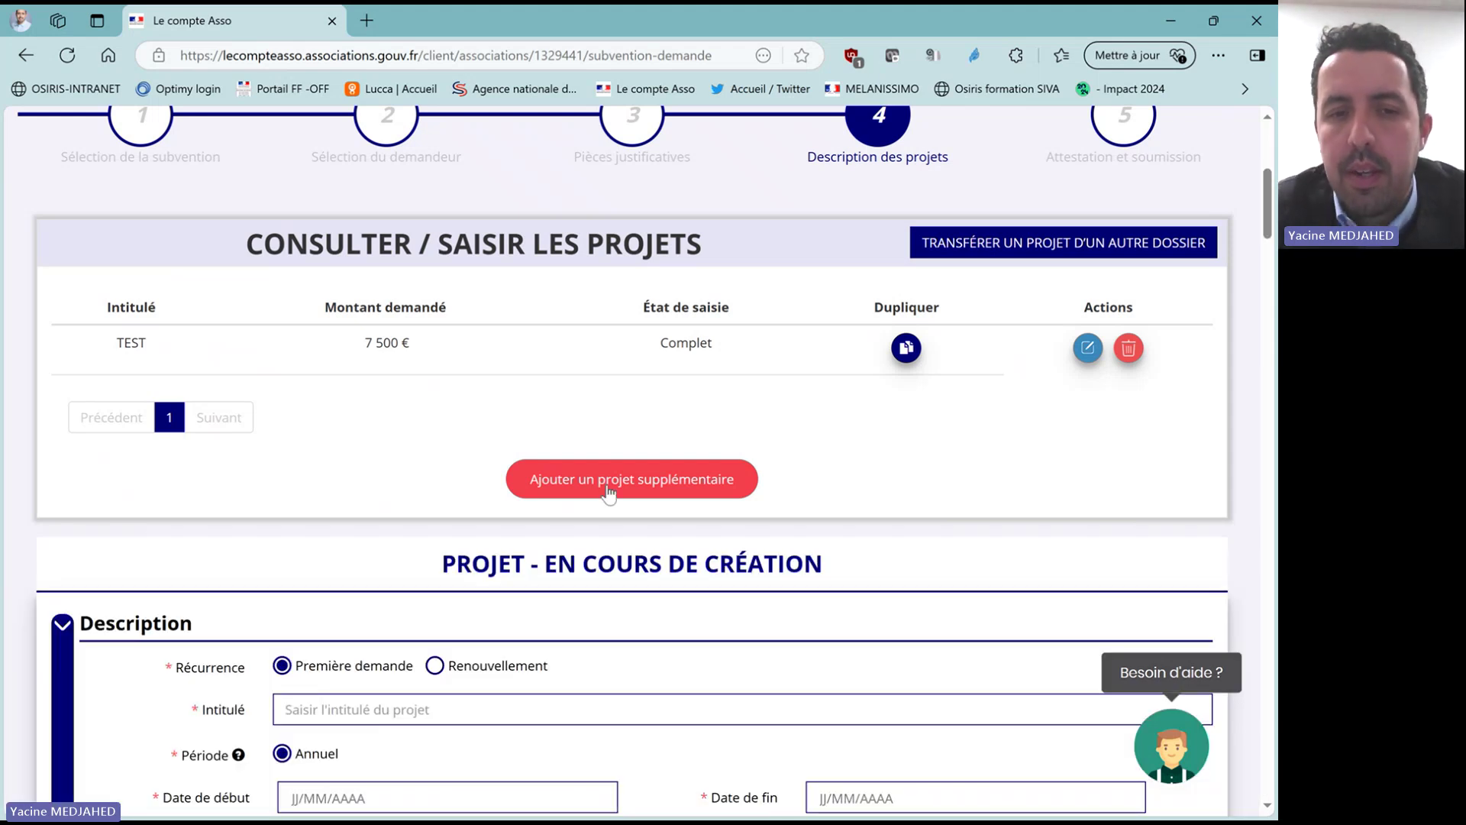
scroll(608, 488, "down", 5)
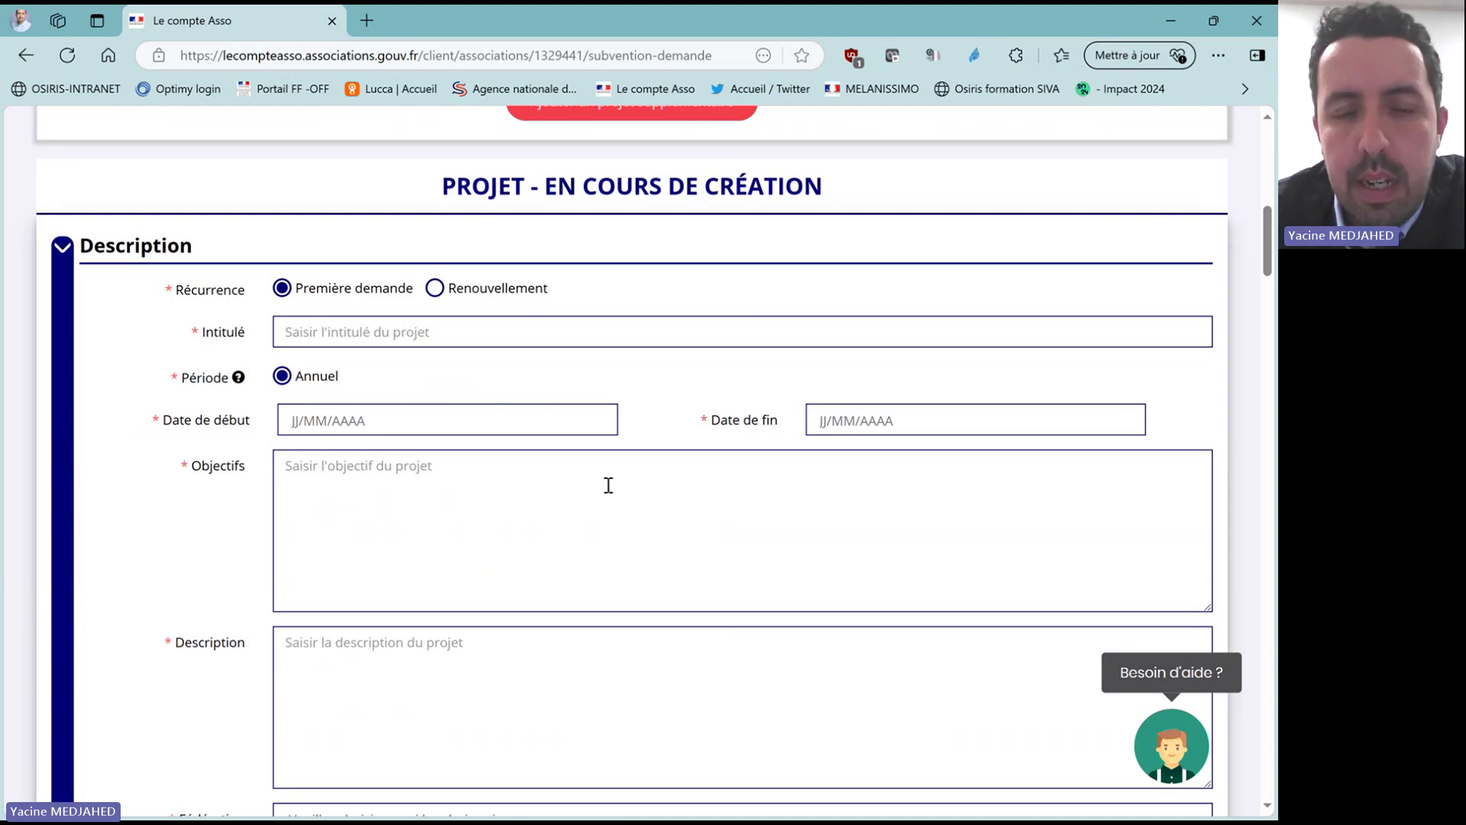
Examine the new project's empty Description, Public bénéficiaire and Territoires sections, and return to the list of projects.
scroll(654, 477, "up", 2)
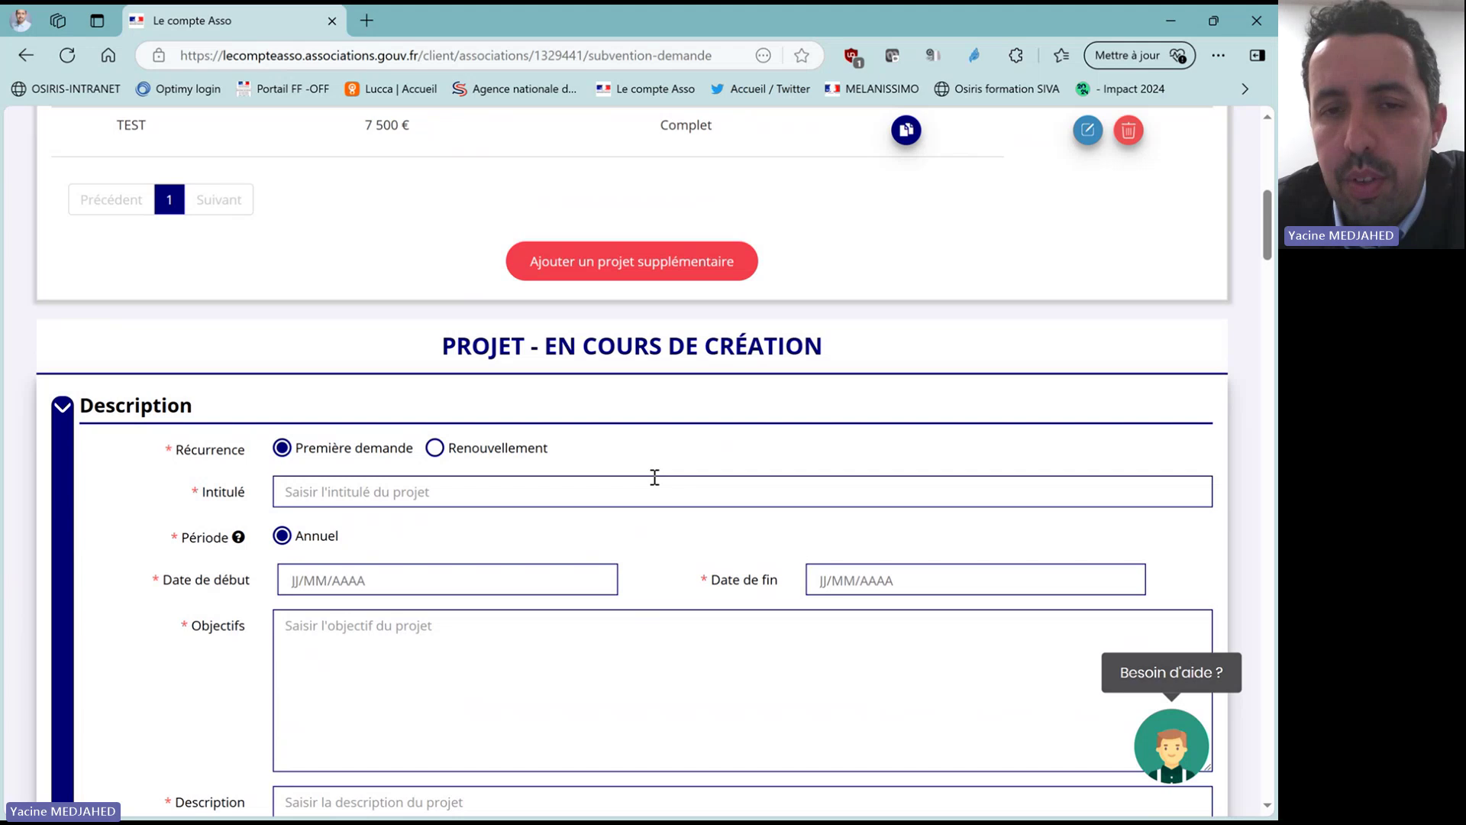
scroll(655, 477, "down", 3)
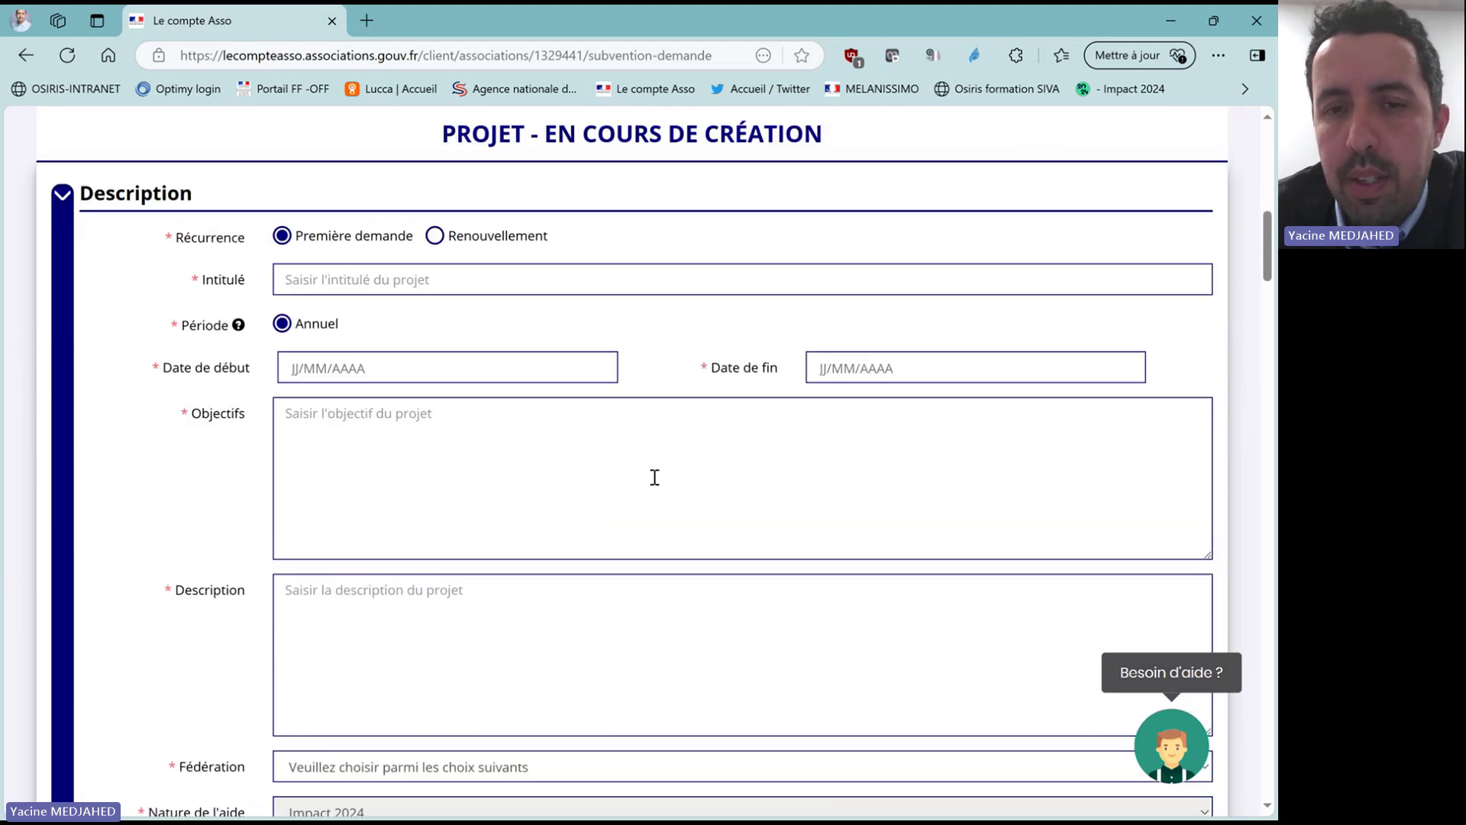
scroll(655, 478, "down", 6)
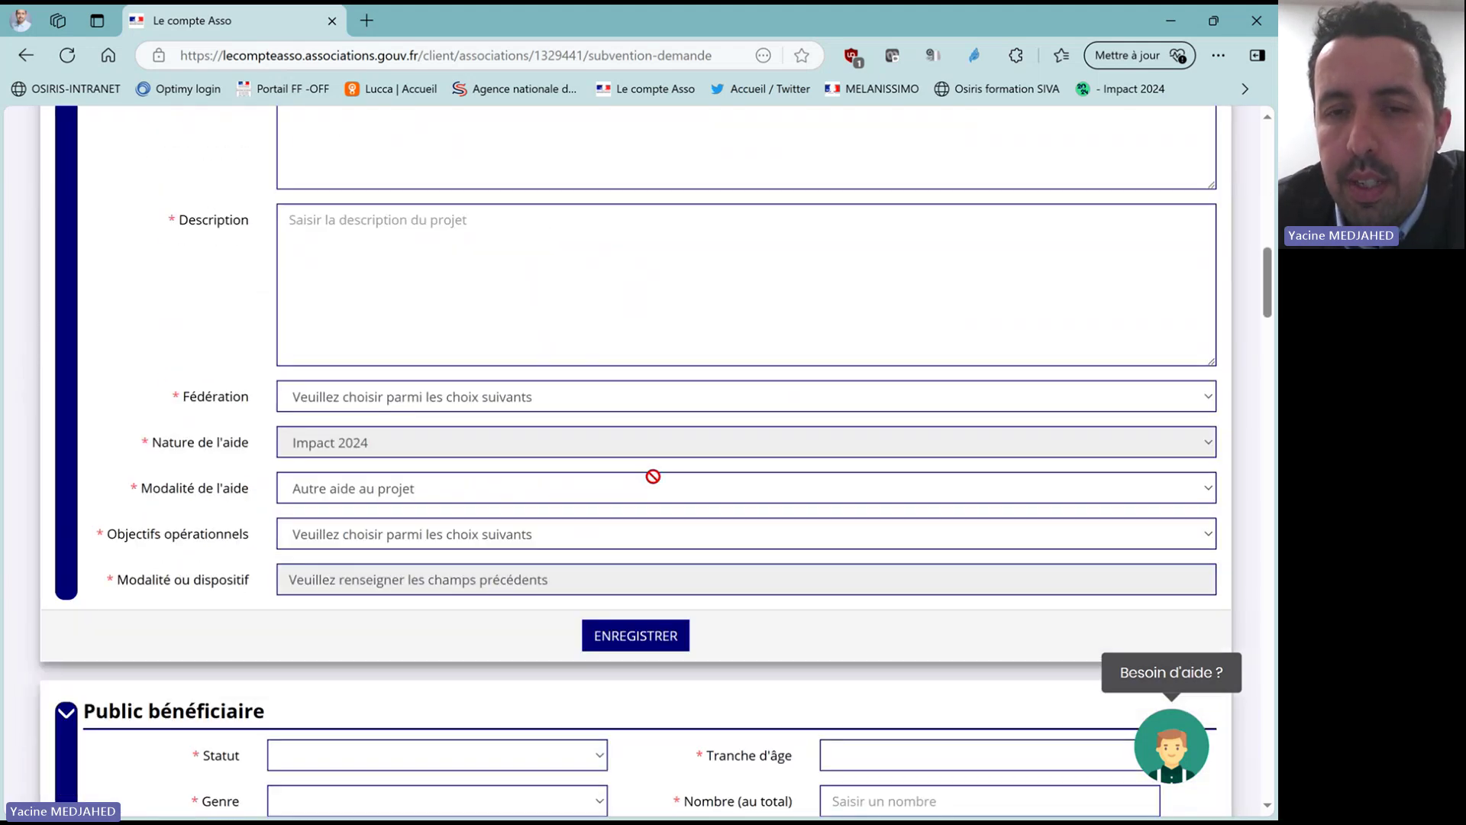
scroll(654, 484, "down", 5)
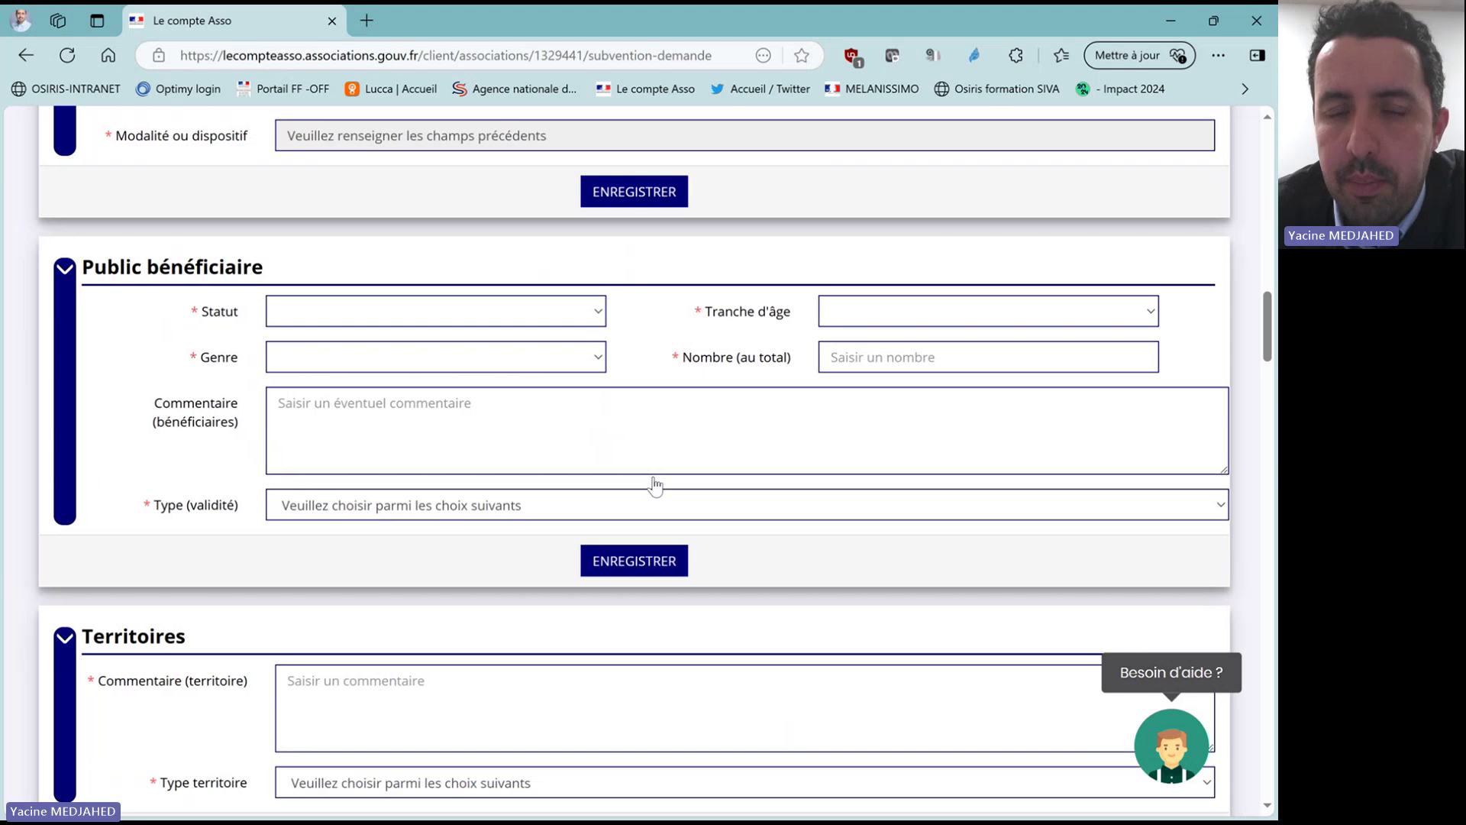
scroll(654, 484, "down", 1)
scroll(794, 467, "down", 1)
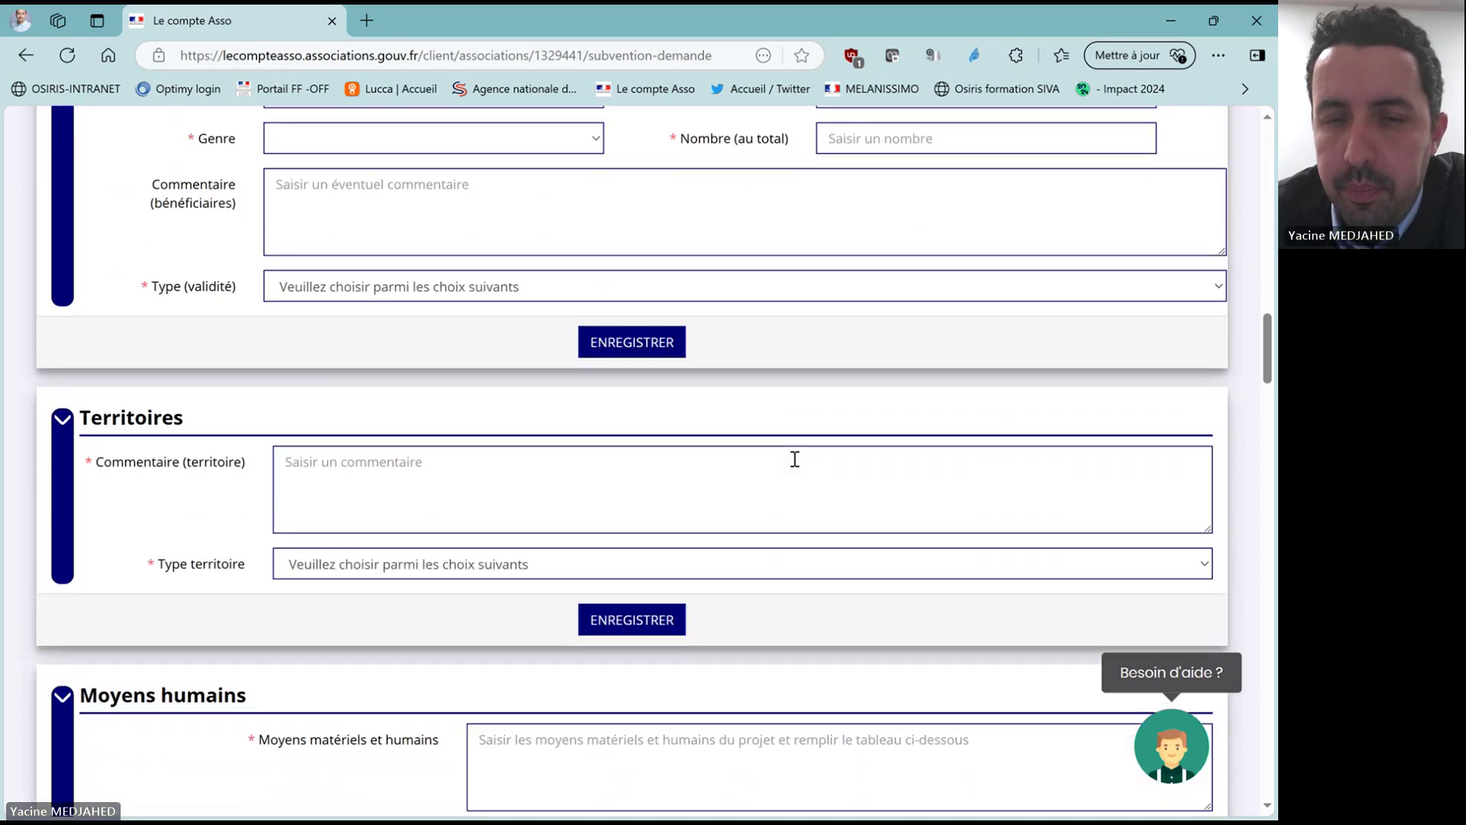
scroll(794, 467, "up", 4)
scroll(794, 462, "up", 10)
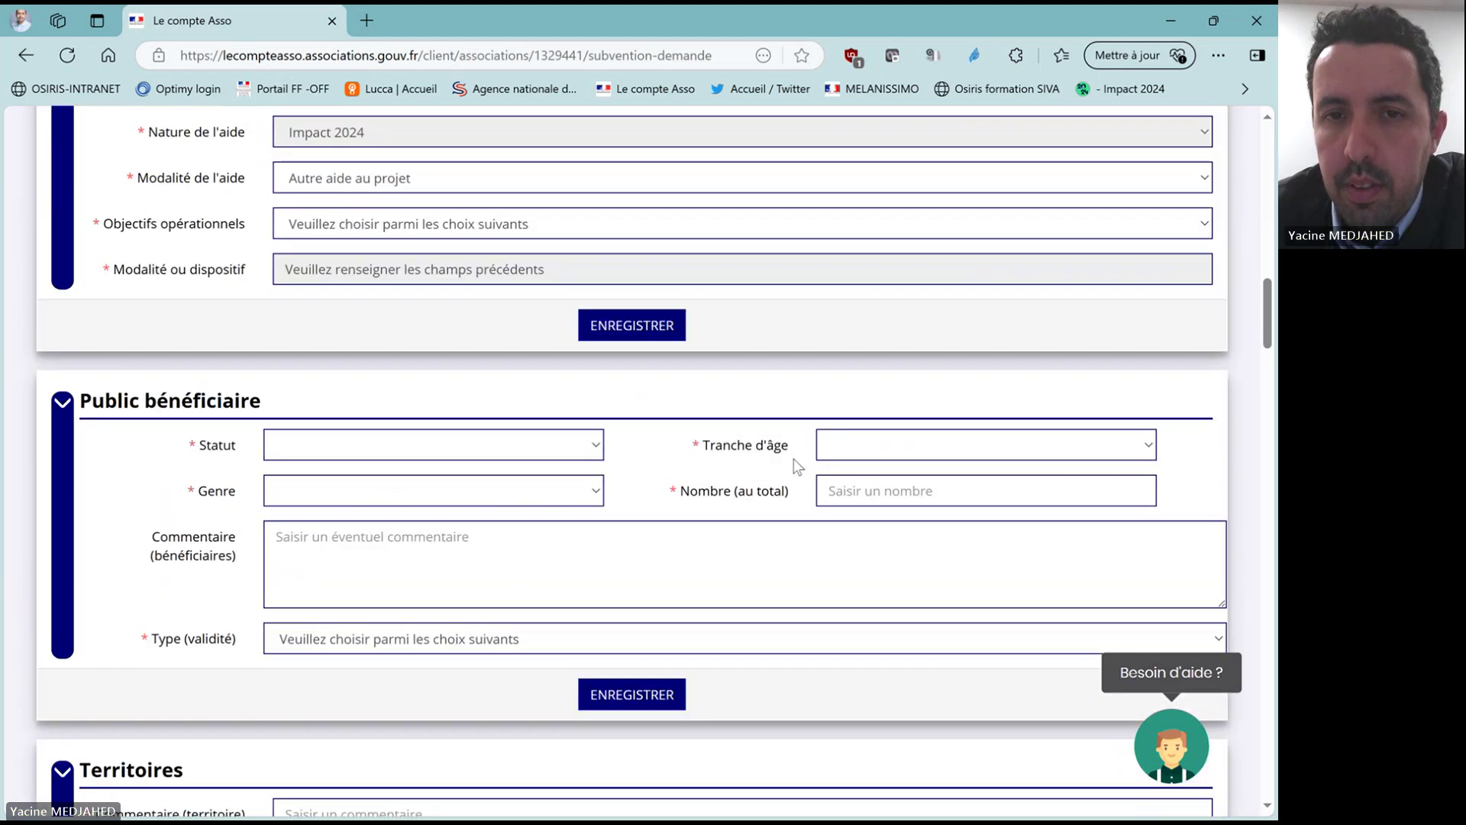
scroll(794, 461, "up", 7)
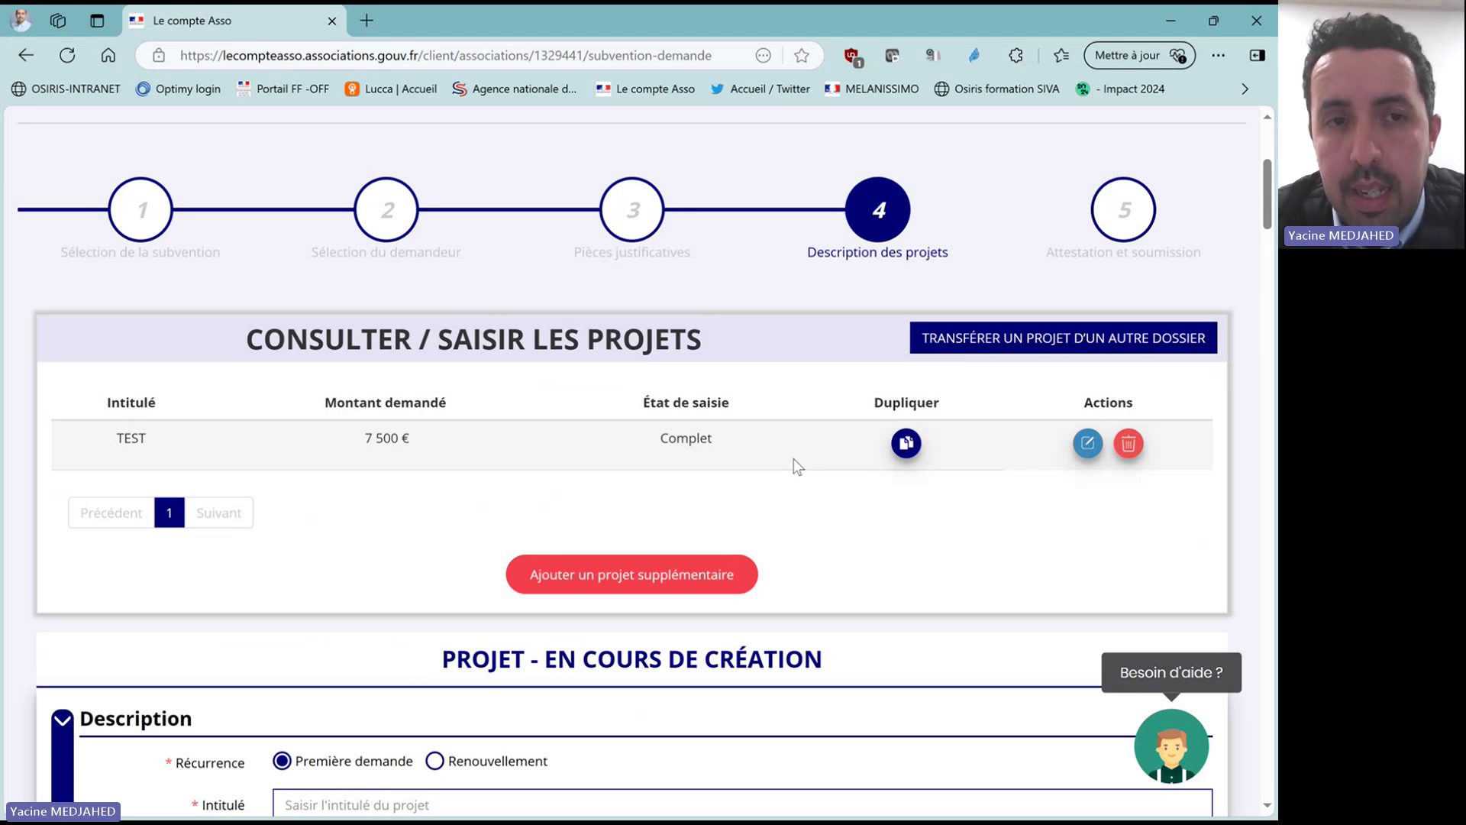
scroll(794, 460, "up", 3)
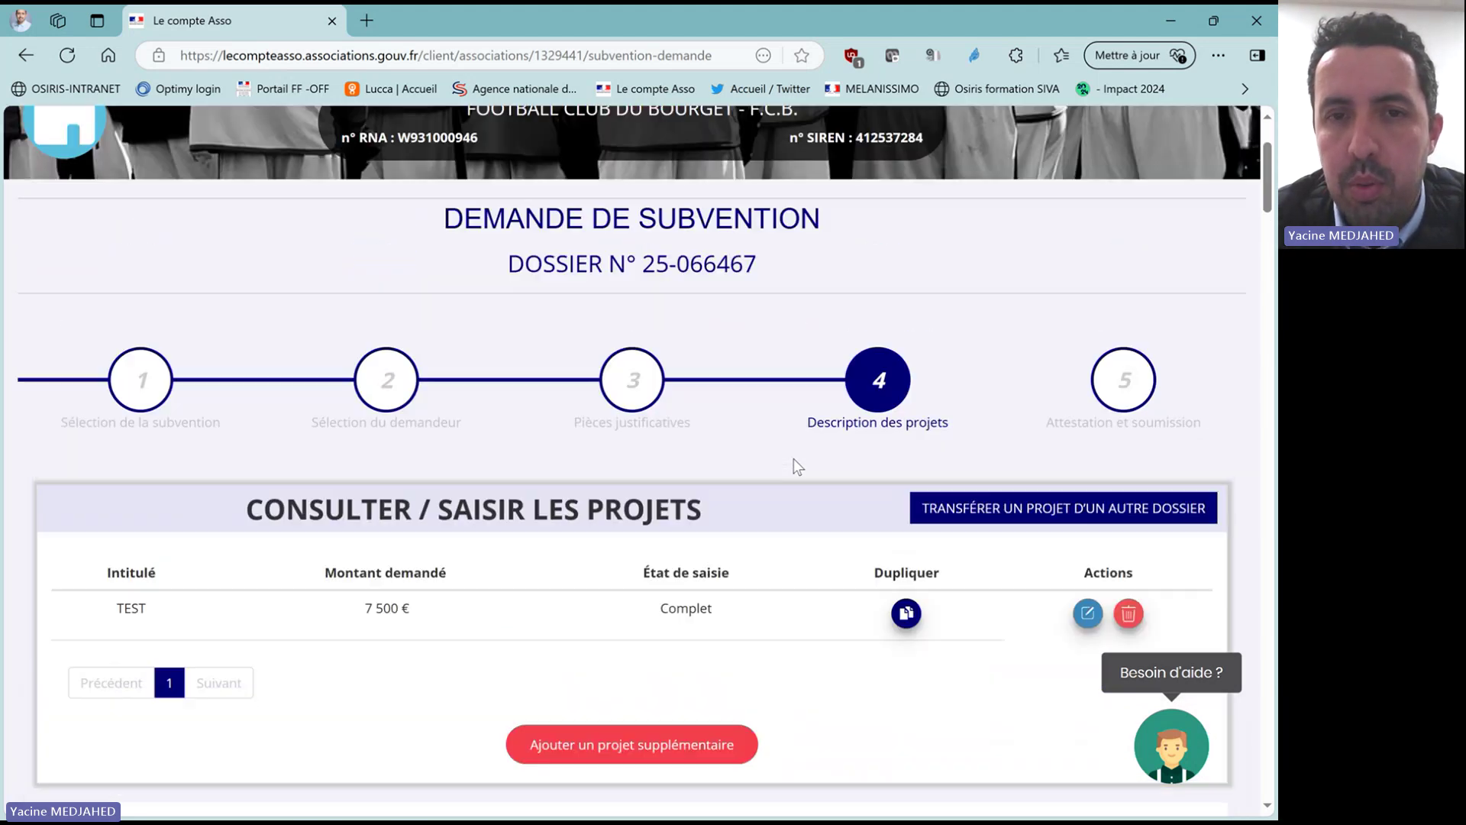
scroll(794, 458, "up", 1)
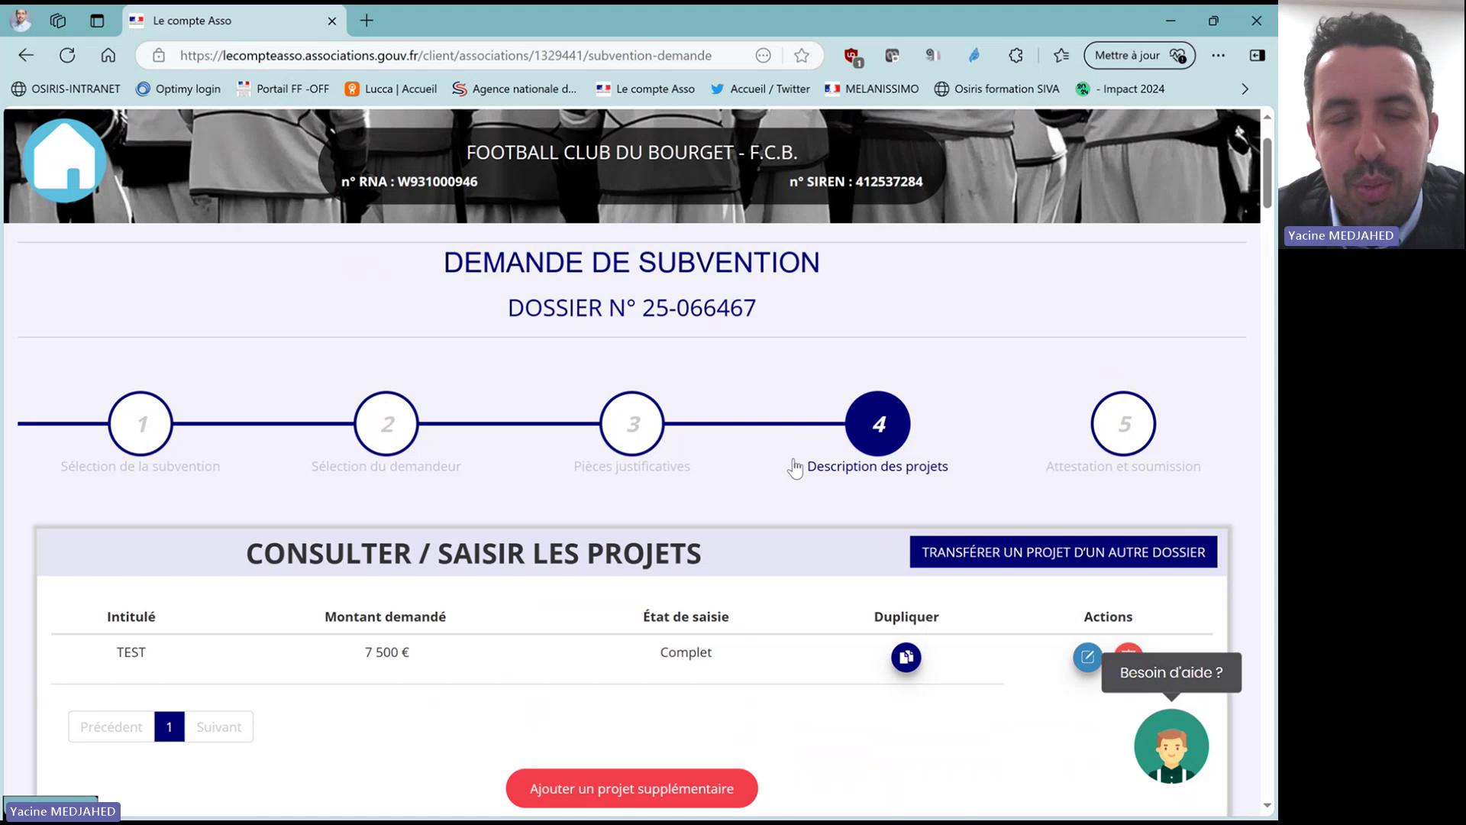